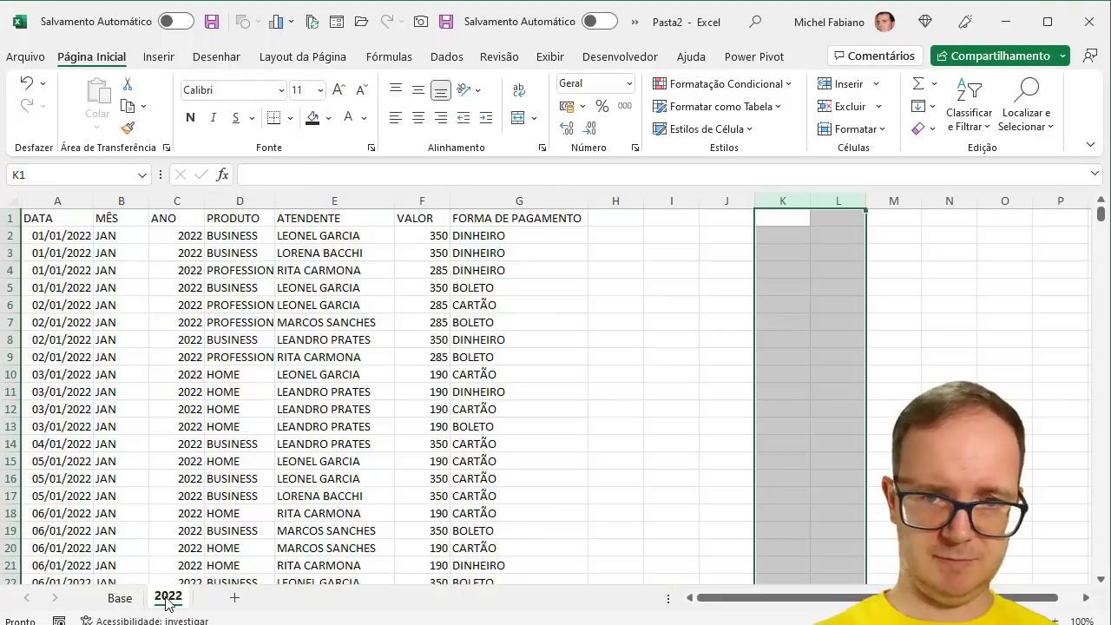
# - Open the Base sheet and examine the period covered by the DATA column, from its first record to its last
pyautogui.click(122, 599)
pyautogui.click(294, 486)
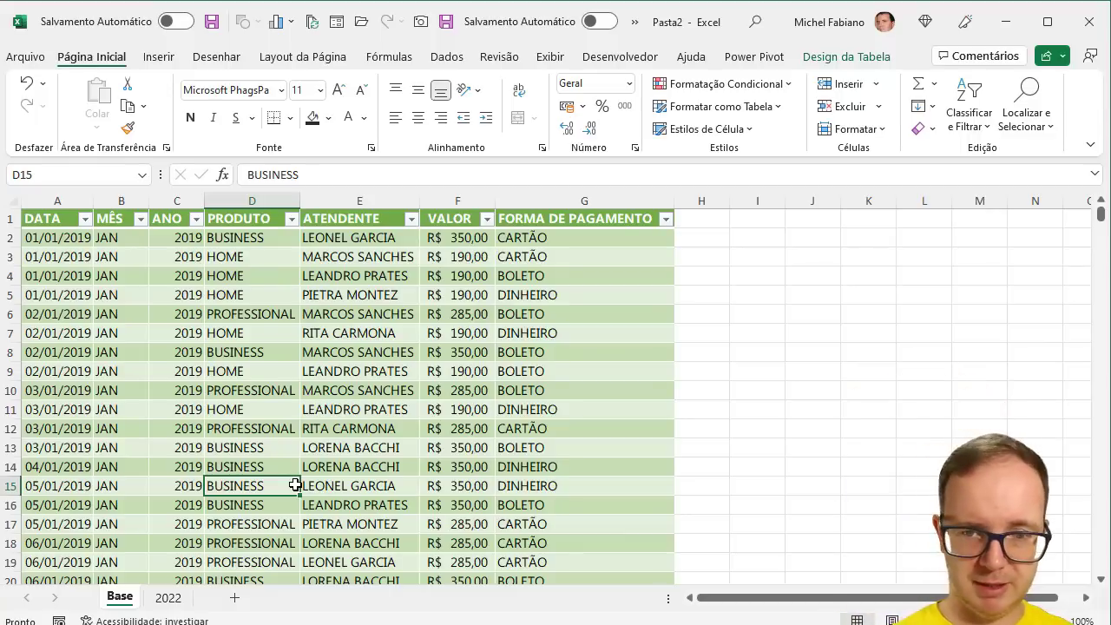
pyautogui.press('Left')
pyautogui.press('Left')
pyautogui.press('Left')
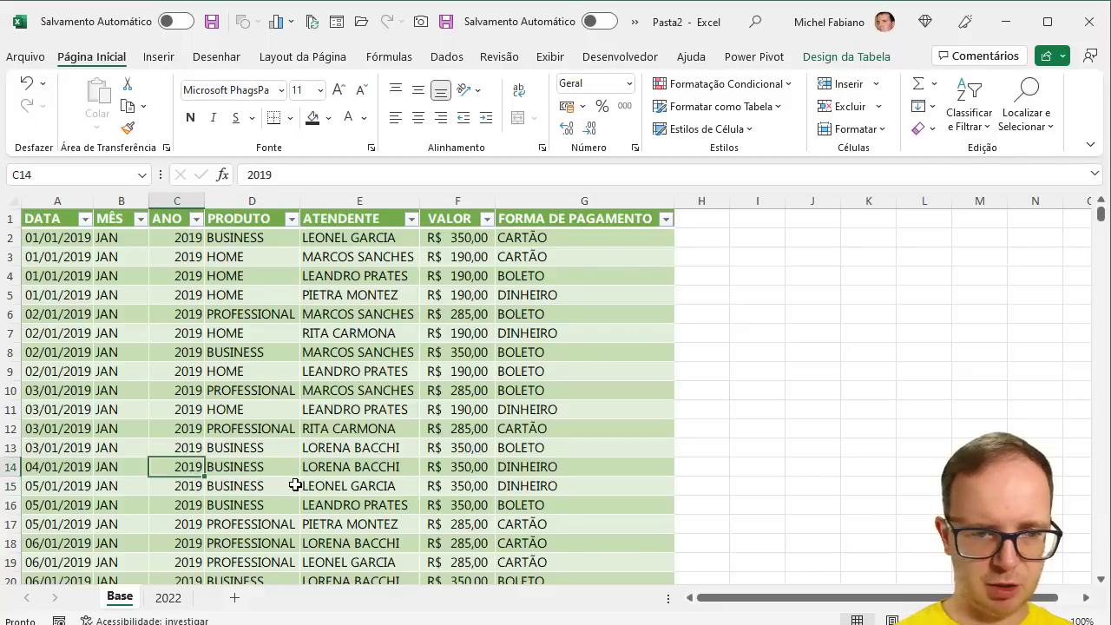
pyautogui.press('Up')
pyautogui.press('Up')
pyautogui.press('Up')
pyautogui.press('Up')
pyautogui.press('Up')
pyautogui.press('Up')
pyautogui.press('Up')
pyautogui.press('Up')
pyautogui.press('Up')
pyautogui.press('Up')
pyautogui.press('Up')
pyautogui.press('Up')
pyautogui.press('Up')
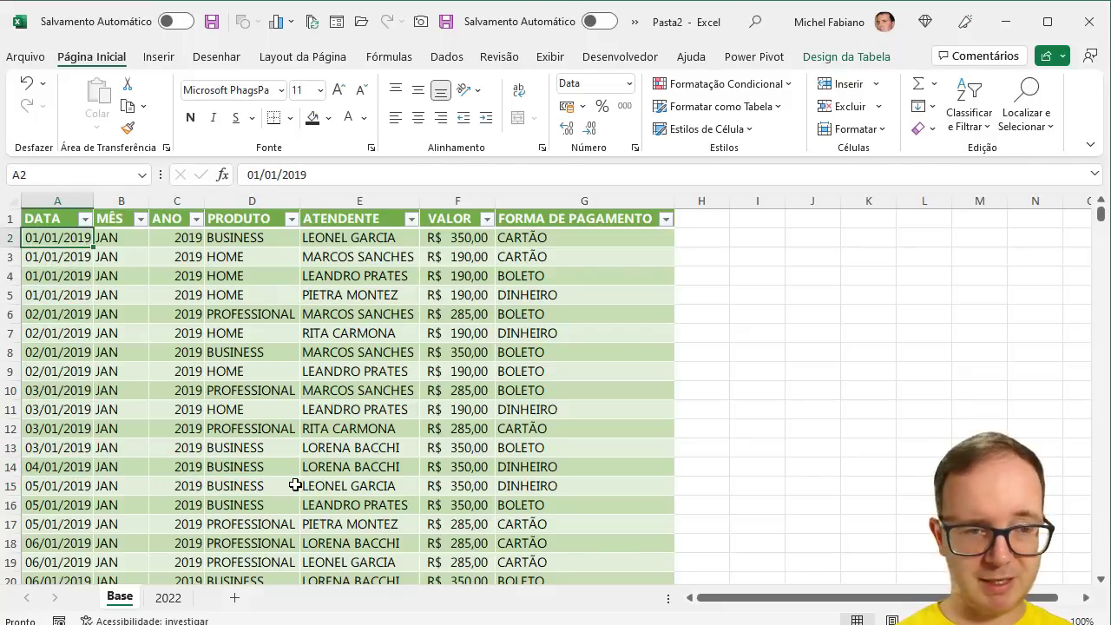
pyautogui.press('Up')
pyautogui.press('Down')
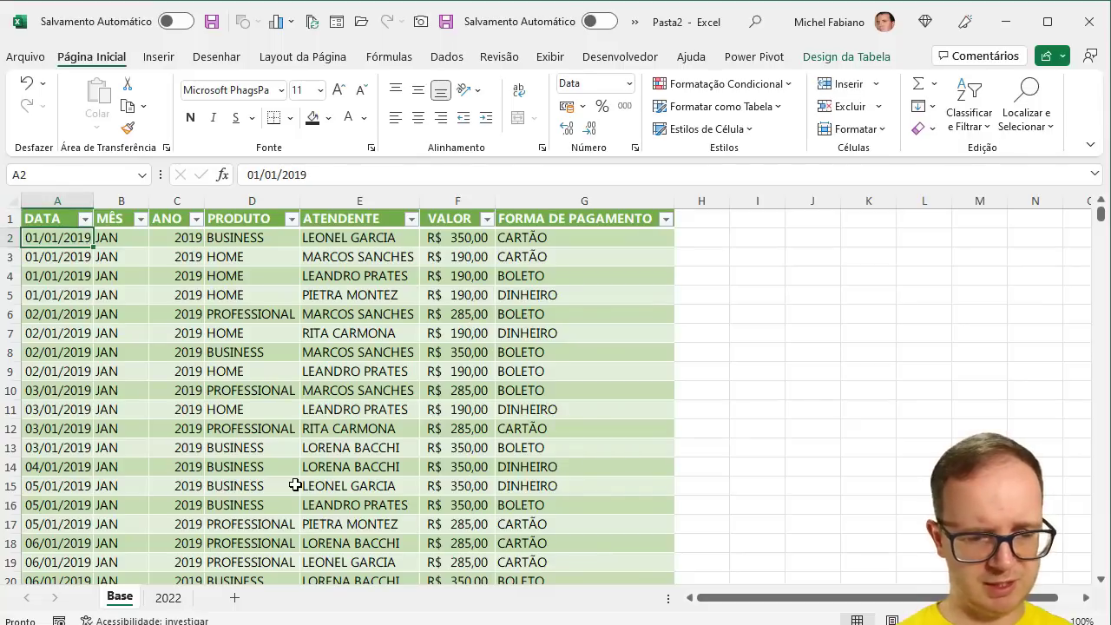
pyautogui.hotkey('ctrl', 'Down')
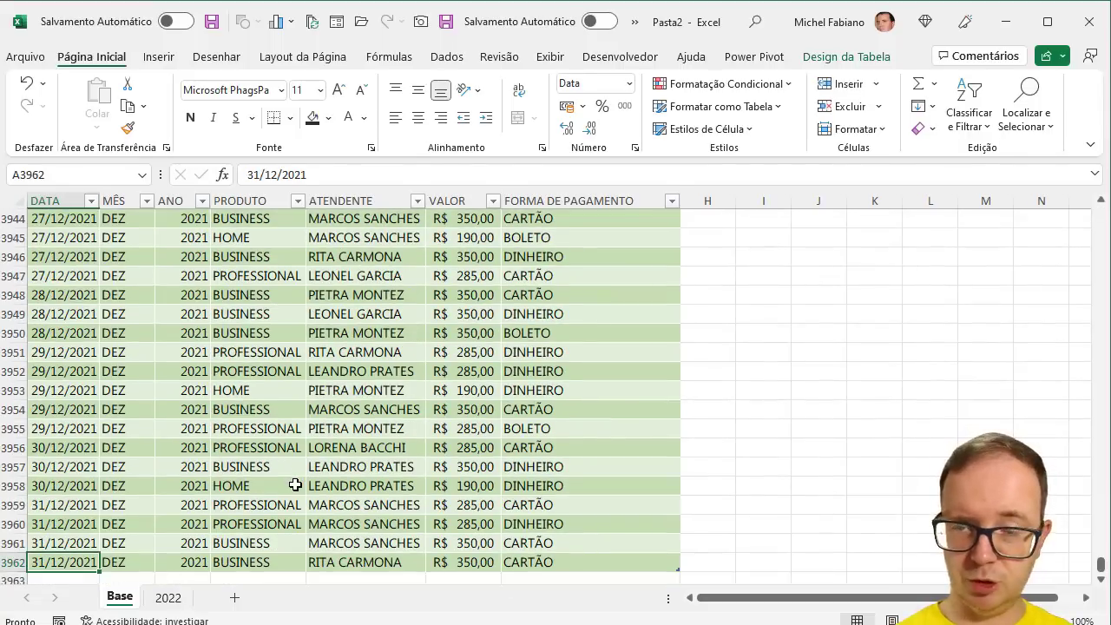
pyautogui.hotkey('ctrl', 'Up')
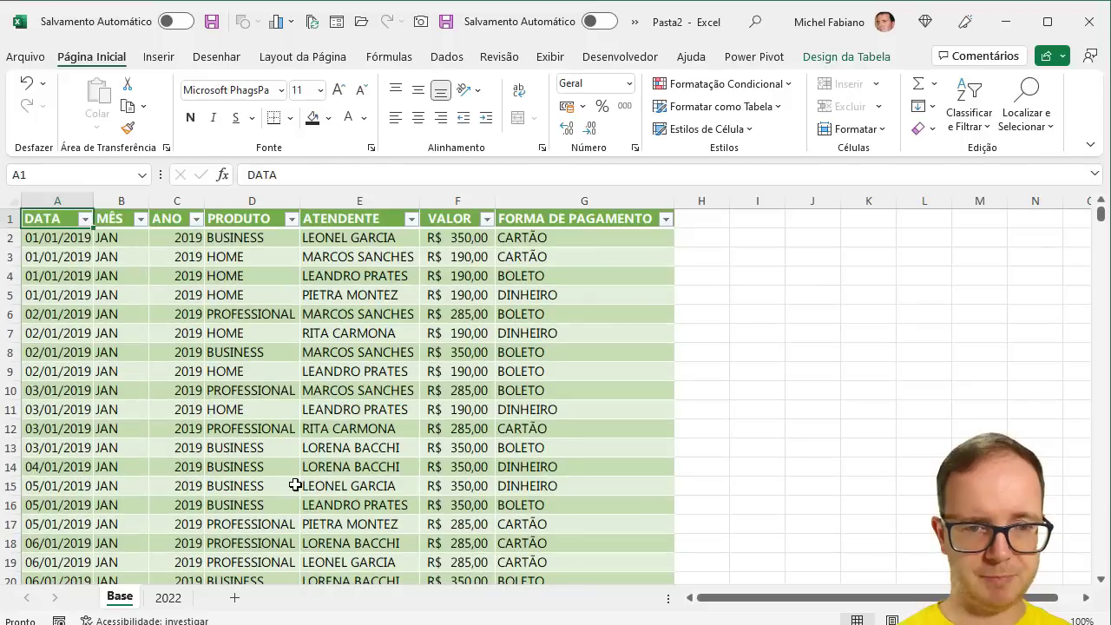
# - Review the entries in the PRODUTO, ATENDENTE, VALOR and FORMA DE PAGAMENTO columns of the Base table
pyautogui.press('Right')
pyautogui.press('Right')
pyautogui.press('Right')
pyautogui.press('Down')
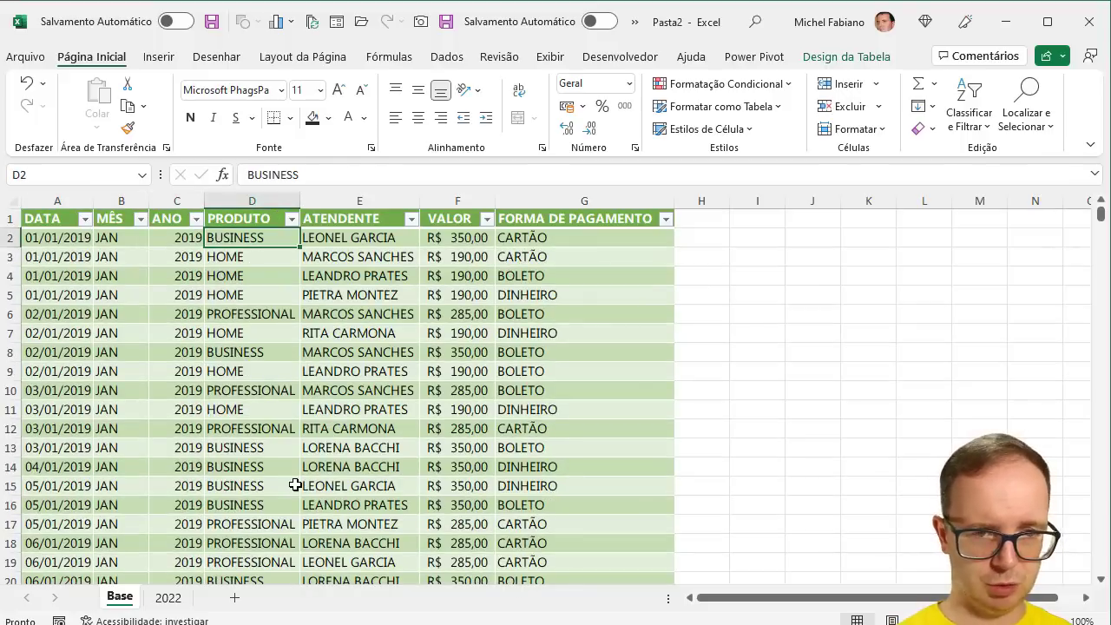
pyautogui.press('Down')
pyautogui.press('Down')
pyautogui.press('Down')
pyautogui.press('Down')
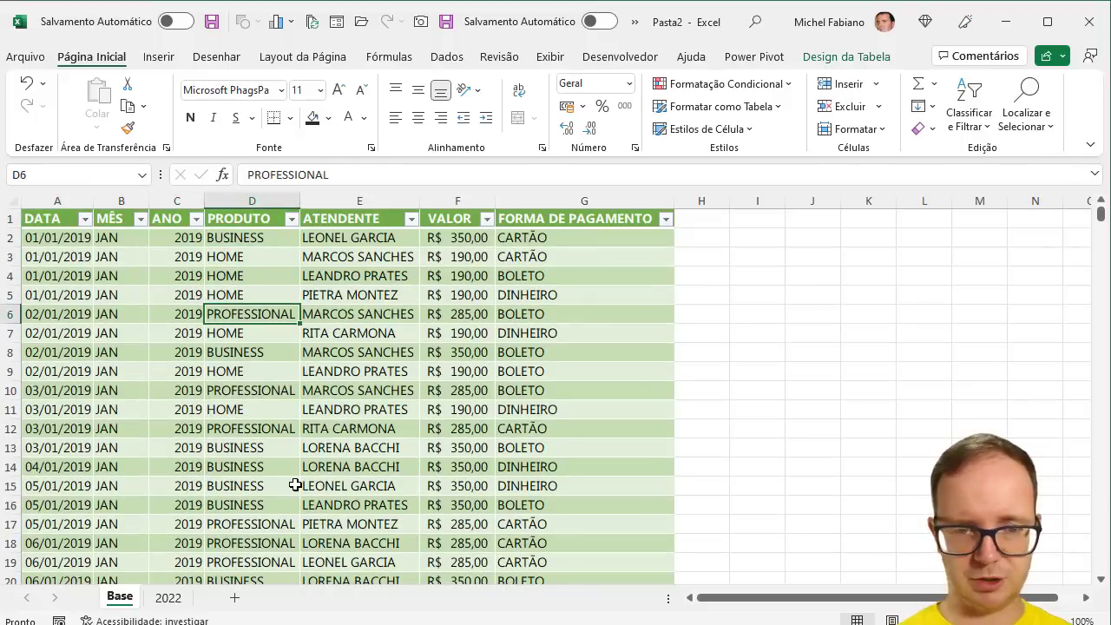
pyautogui.press('Right')
pyautogui.press('Up')
pyautogui.press('Up')
pyautogui.press('Up')
pyautogui.press('Up')
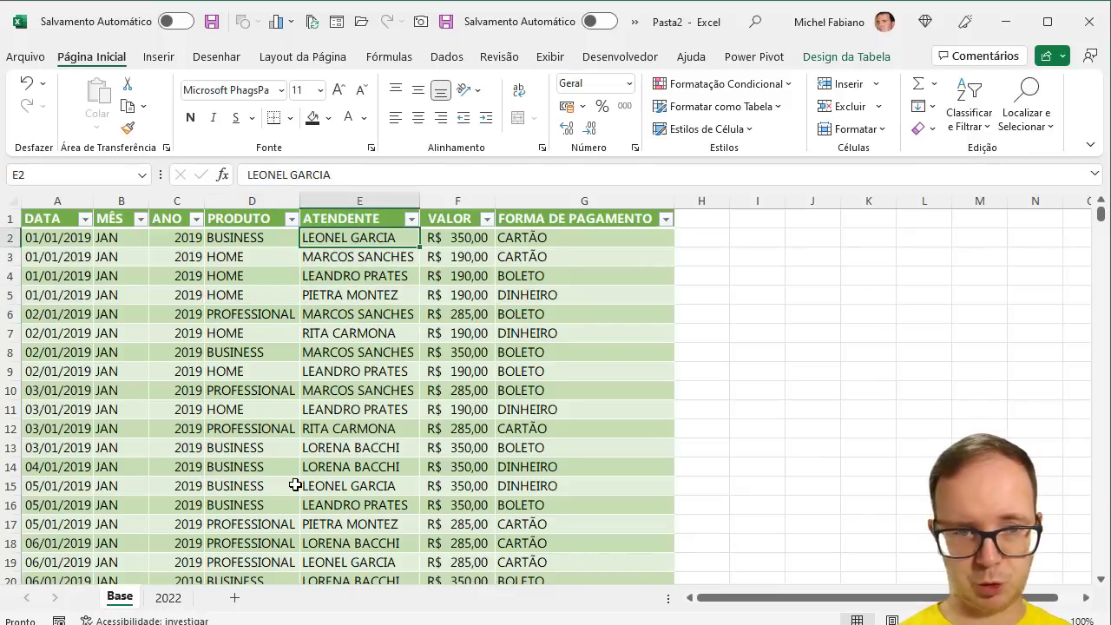
pyautogui.press('Right')
pyautogui.press('Down')
pyautogui.press('Down')
pyautogui.press('Down')
pyautogui.press('Down')
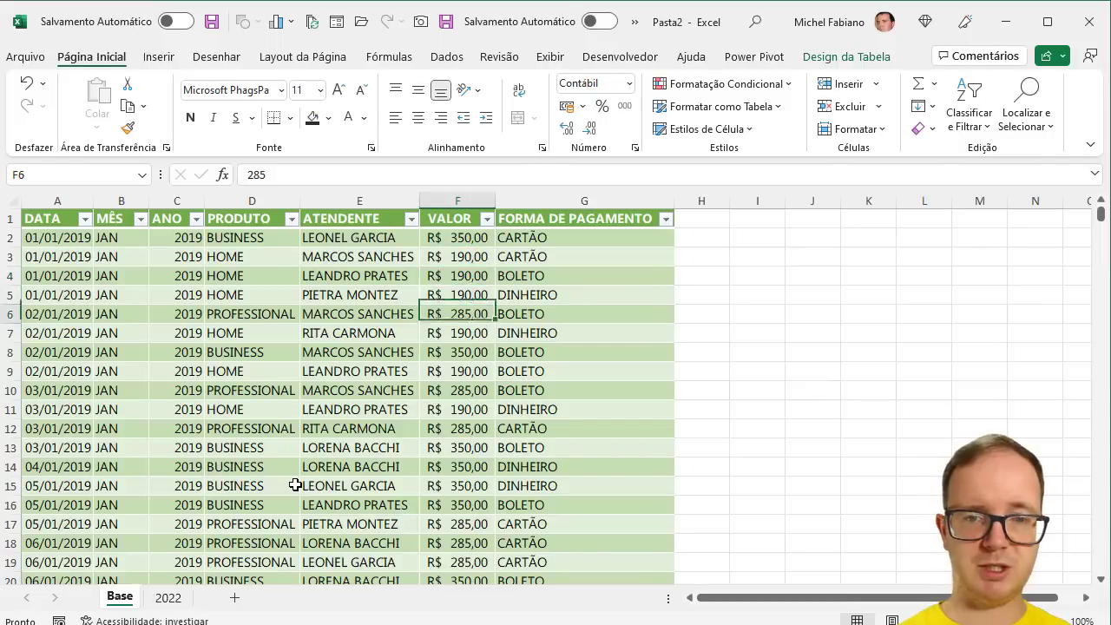
pyautogui.press('Up')
pyautogui.press('Right')
pyautogui.press('Up')
pyautogui.press('Up')
pyautogui.press('Up')
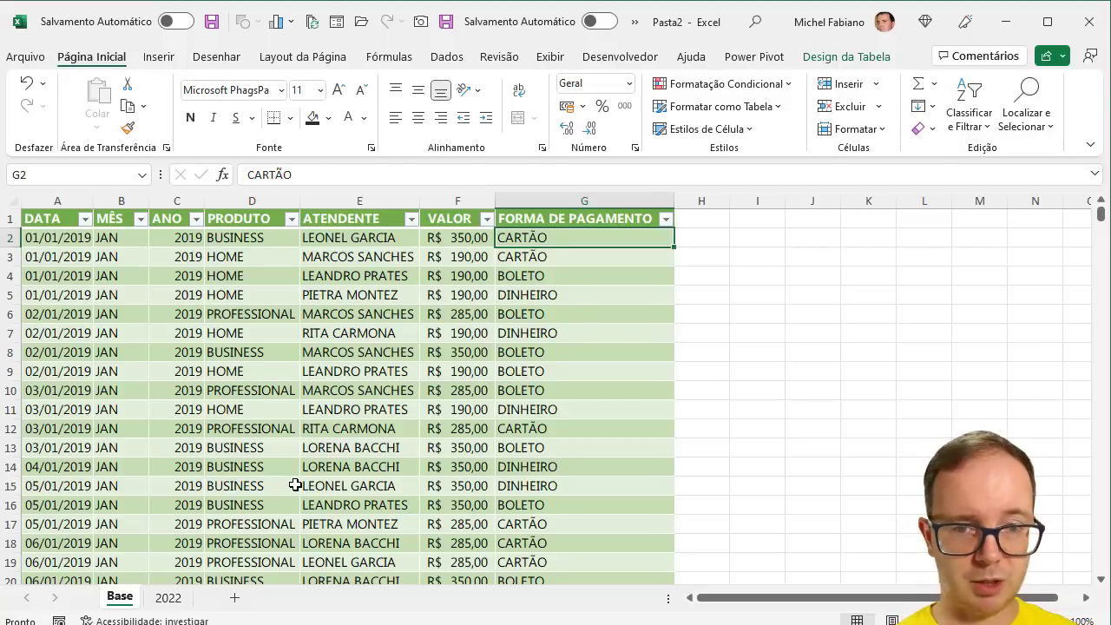
# - Look over the Base table's header row between DATA and FORMA DE PAGAMENTO
pyautogui.press('Up')
pyautogui.press('Left')
pyautogui.press('Left')
pyautogui.press('Left')
pyautogui.press('Left')
pyautogui.press('Left')
pyautogui.press('Left')
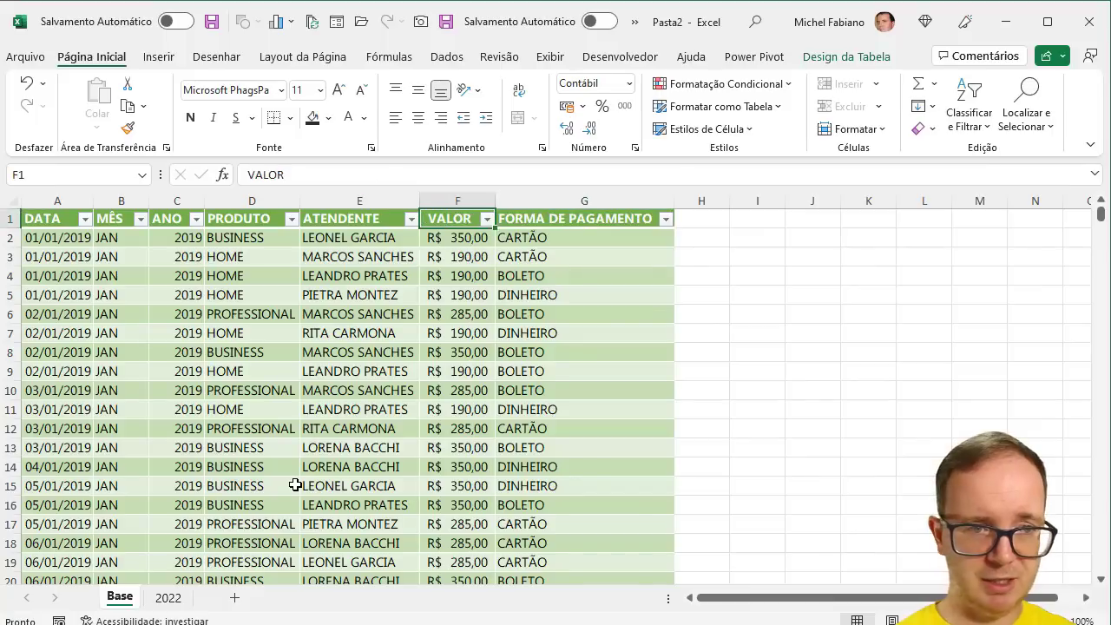
pyautogui.press('Right')
pyautogui.press('Right')
pyautogui.press('Right')
pyautogui.press('Right')
pyautogui.press('Right')
pyautogui.press('Right')
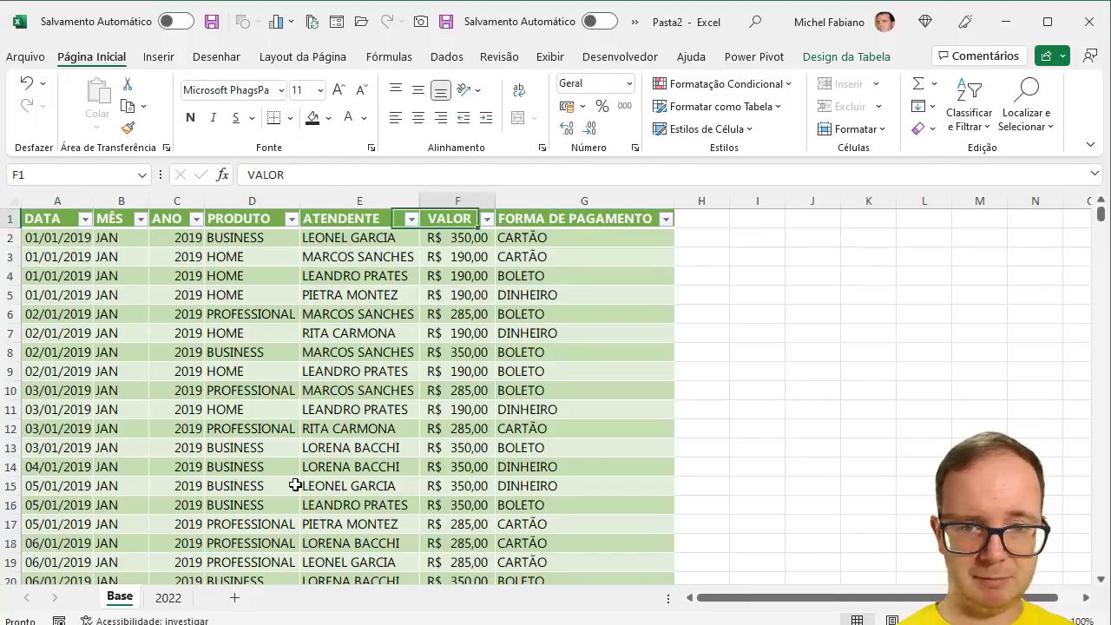
pyautogui.press('Left')
pyautogui.press('Left')
pyautogui.press('Left')
pyautogui.press('Left')
pyautogui.press('Left')
pyautogui.press('Left')
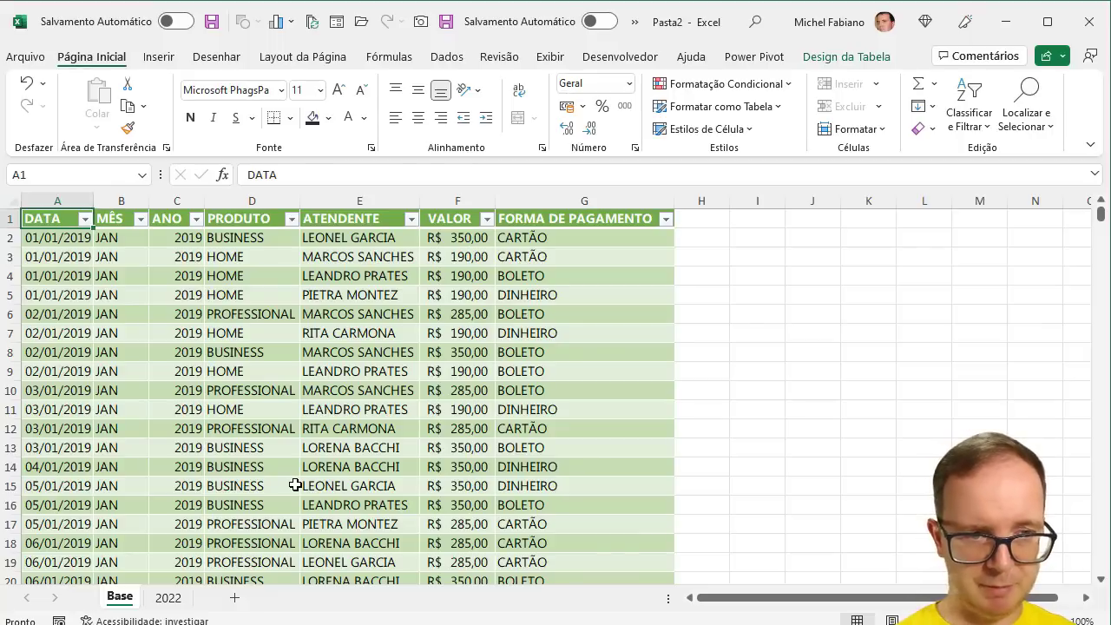
pyautogui.press('Down')
pyautogui.press('Right')
pyautogui.press('Down')
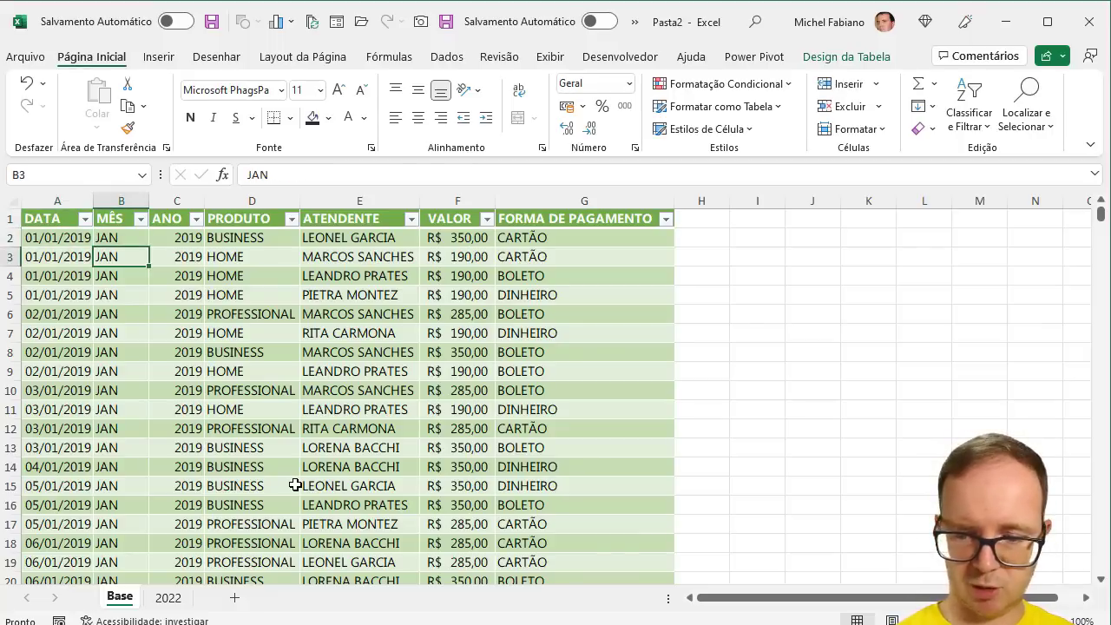
# - Select the entire Base table and create a pivot table from it on a new worksheet
pyautogui.hotkey('ctrl', 'Home')
pyautogui.hotkey('ctrl', 'a')
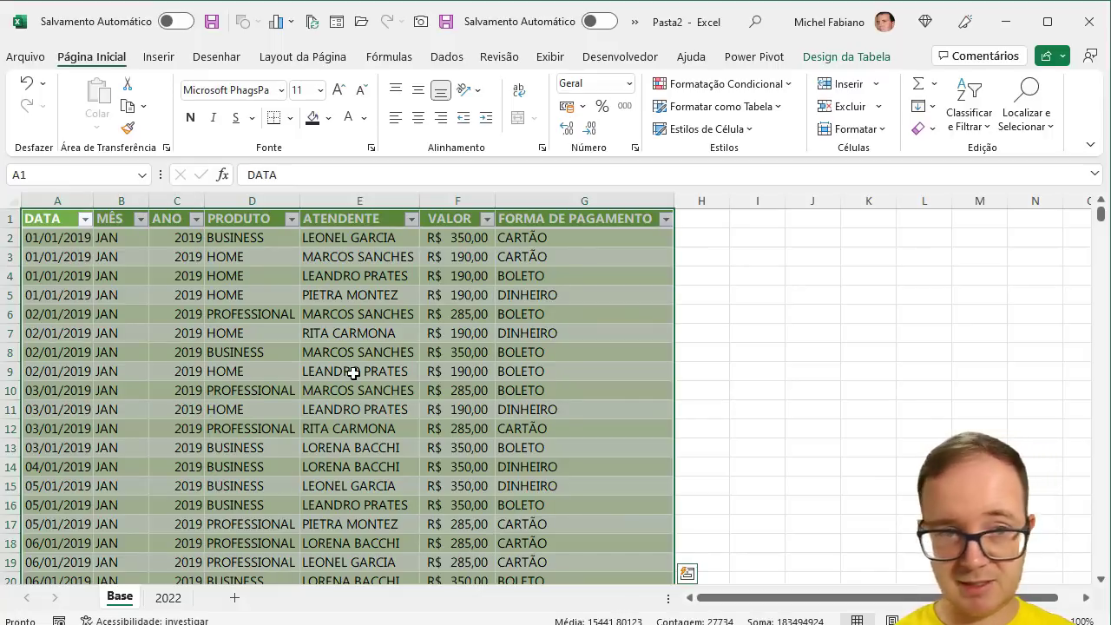
pyautogui.click(148, 64)
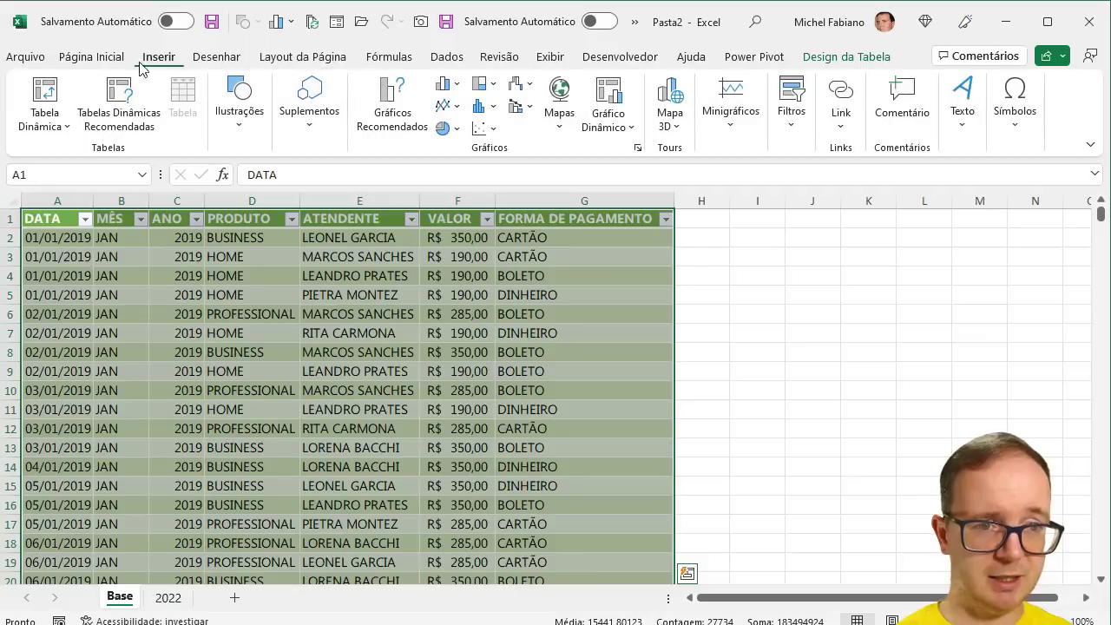
pyautogui.click(45, 91)
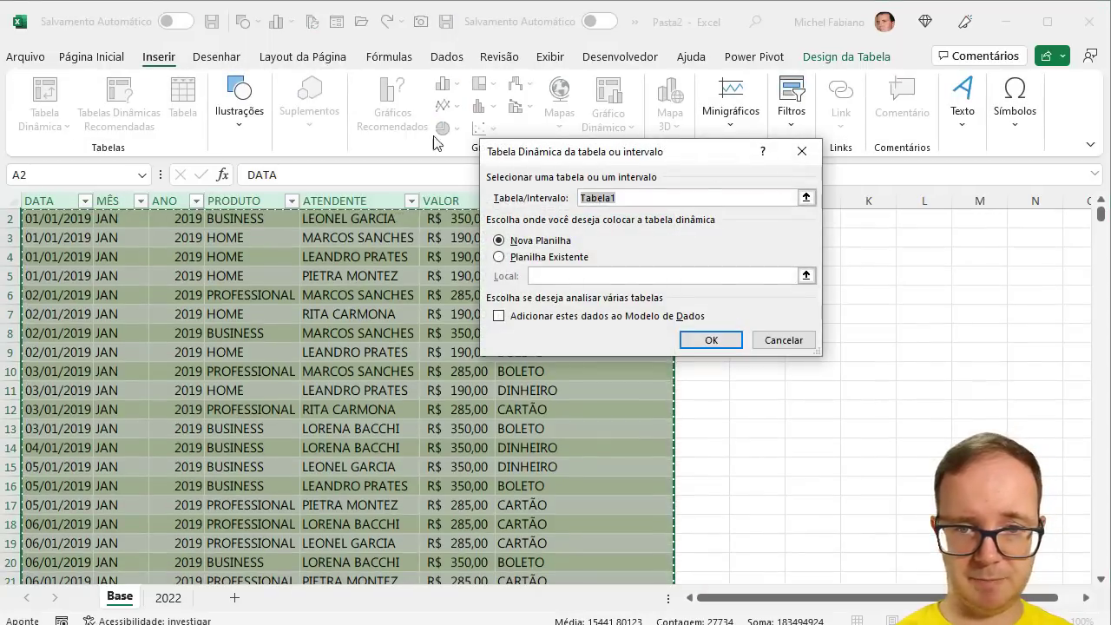
pyautogui.click(715, 342)
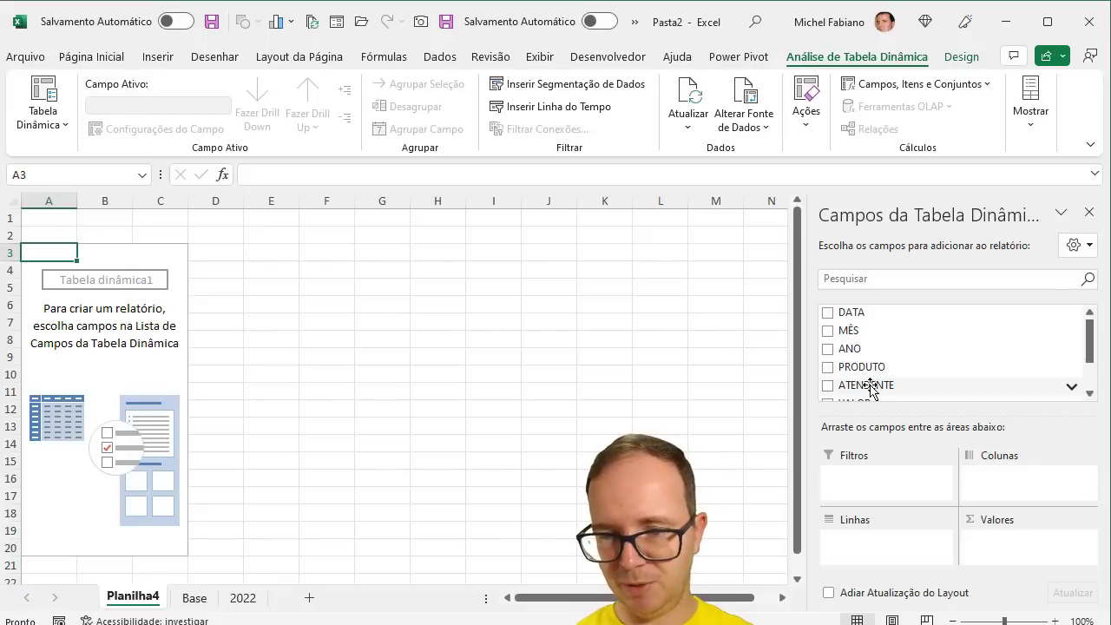
# - Set ATENDENTE as the pivot table's row field and add VALOR as a summed value
pyautogui.moveTo(871, 388); pyautogui.dragTo(878, 552)
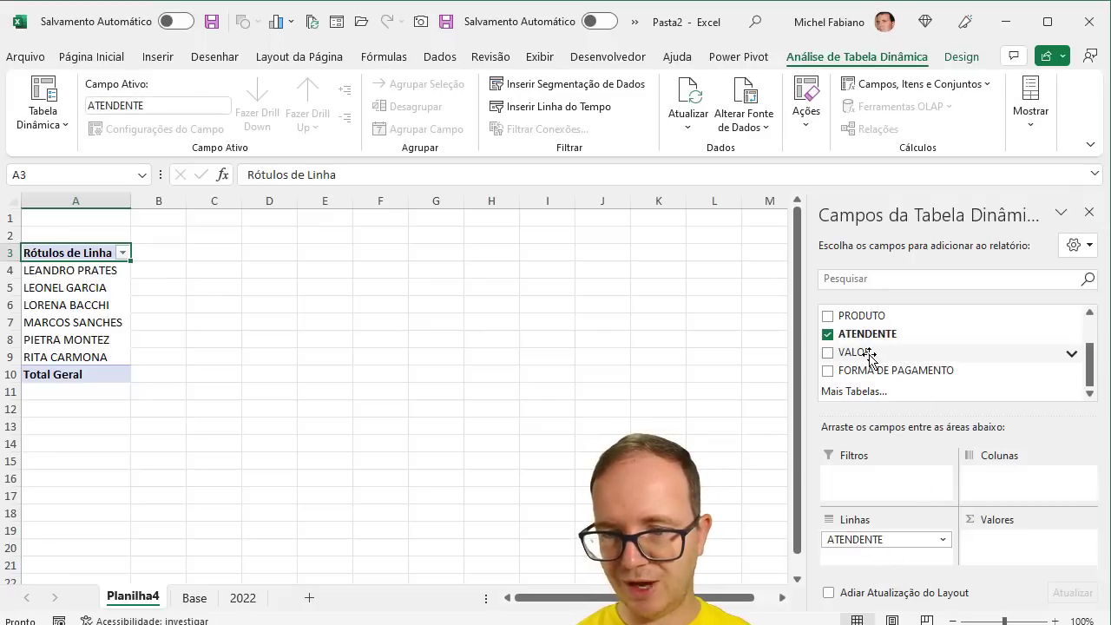
pyautogui.moveTo(869, 356); pyautogui.dragTo(1007, 545)
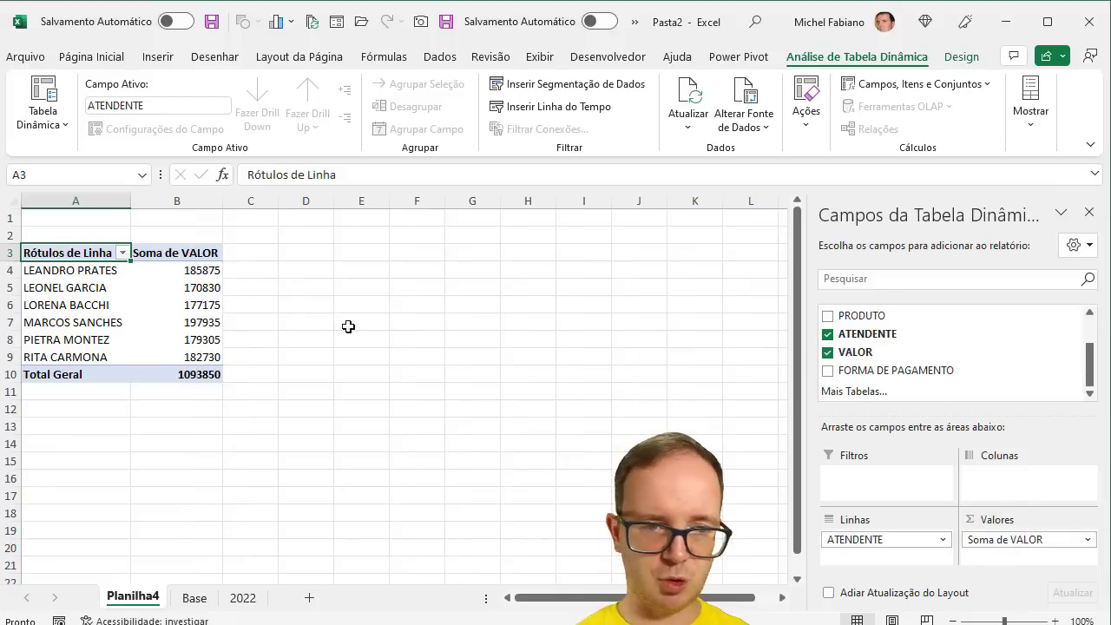
# - Format the pivot table's Soma de VALOR figures, including the grand total, in R$ accounting format
pyautogui.moveTo(202, 271); pyautogui.dragTo(206, 375)
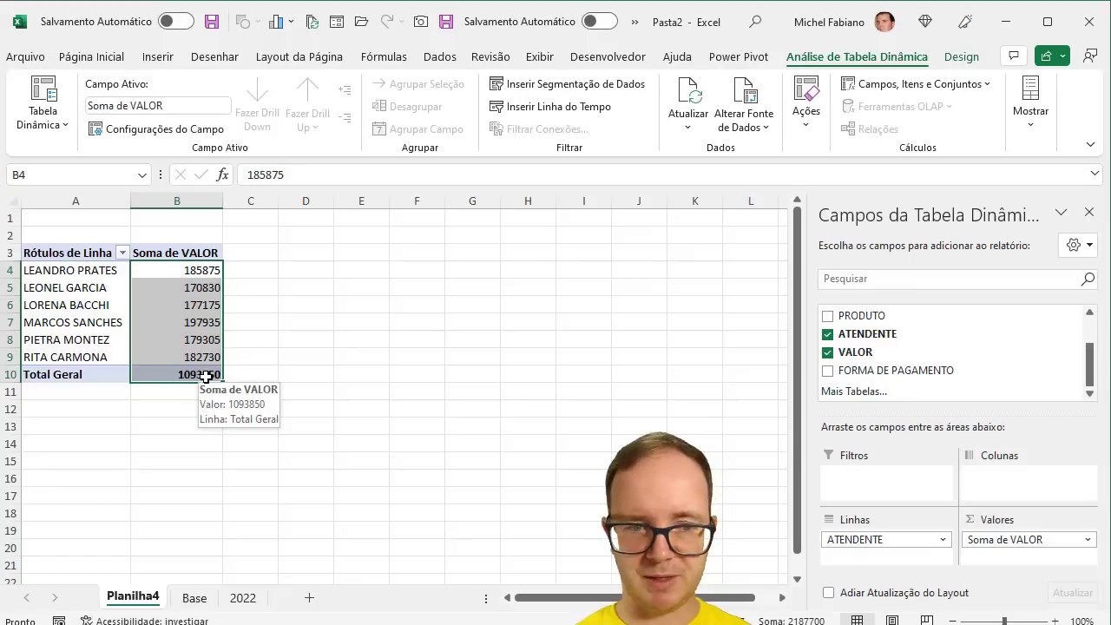
pyautogui.click(206, 375)
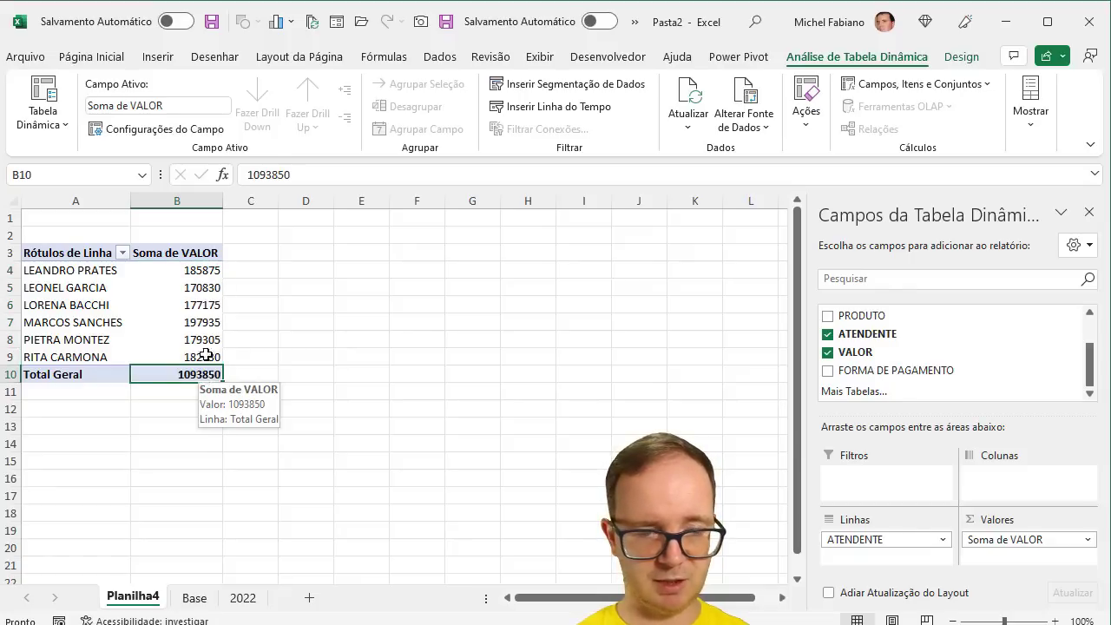
pyautogui.moveTo(199, 274); pyautogui.dragTo(196, 369)
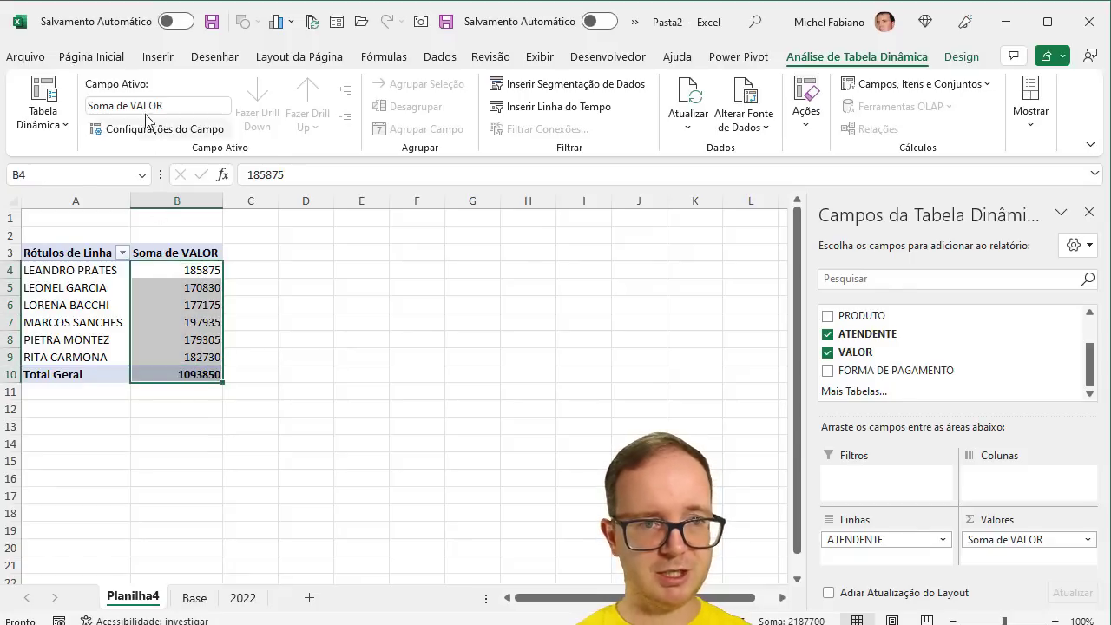
pyautogui.click(122, 58)
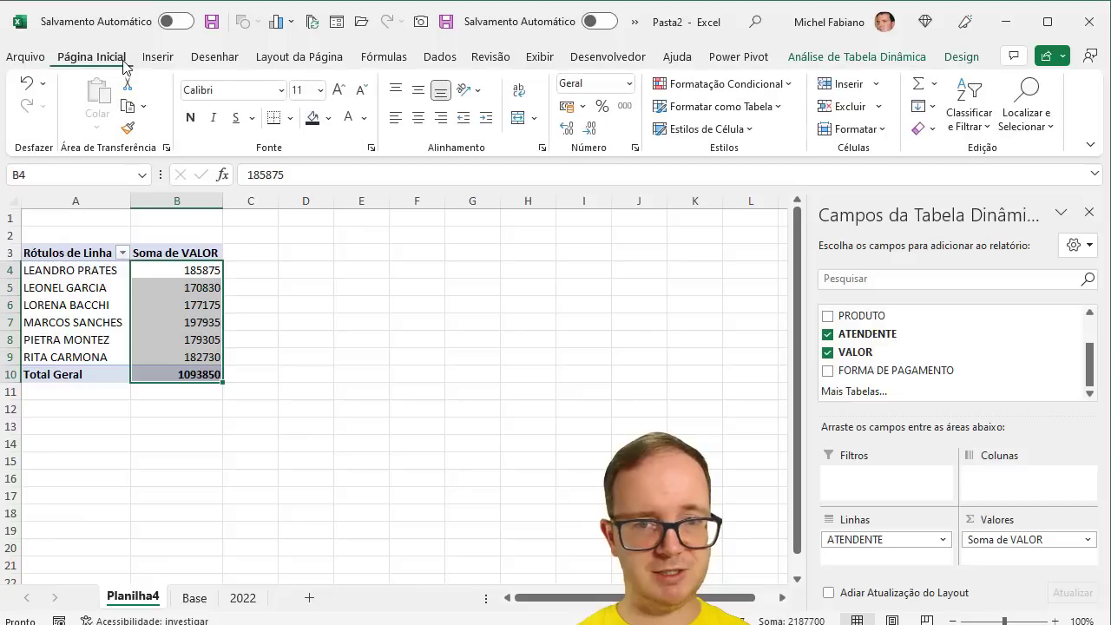
pyautogui.click(567, 108)
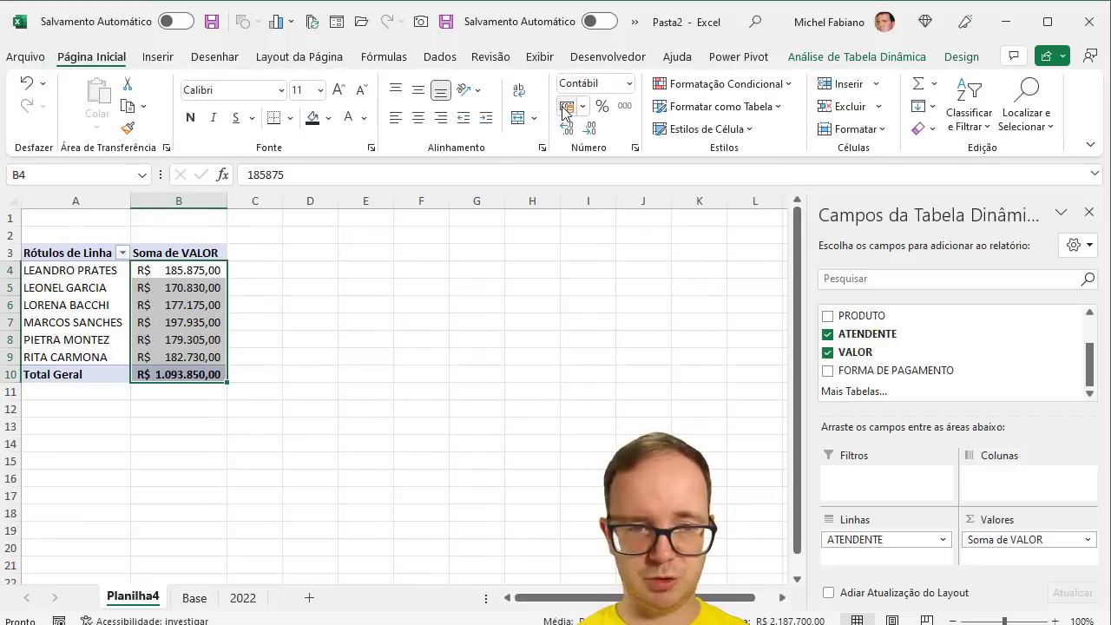
pyautogui.click(429, 286)
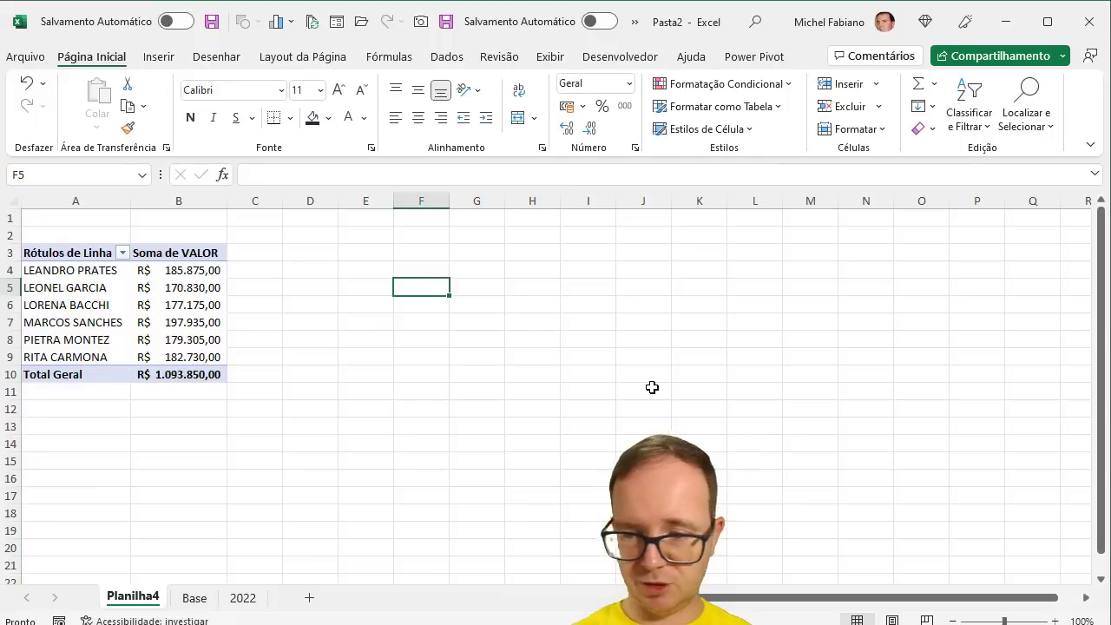
# - Add the ANO field as a report filter above the pivot table
pyautogui.click(1054, 620)
pyautogui.click(1054, 620)
pyautogui.click(1054, 620)
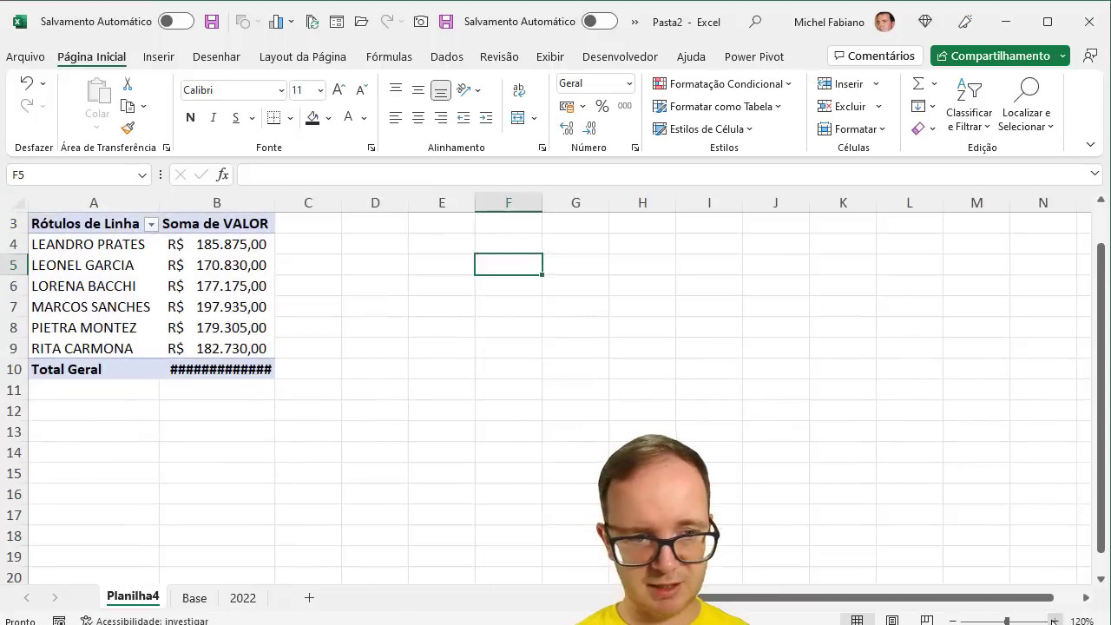
pyautogui.click(1054, 620)
pyautogui.click(1054, 620)
pyautogui.moveTo(1101, 516); pyautogui.dragTo(1085, 380)
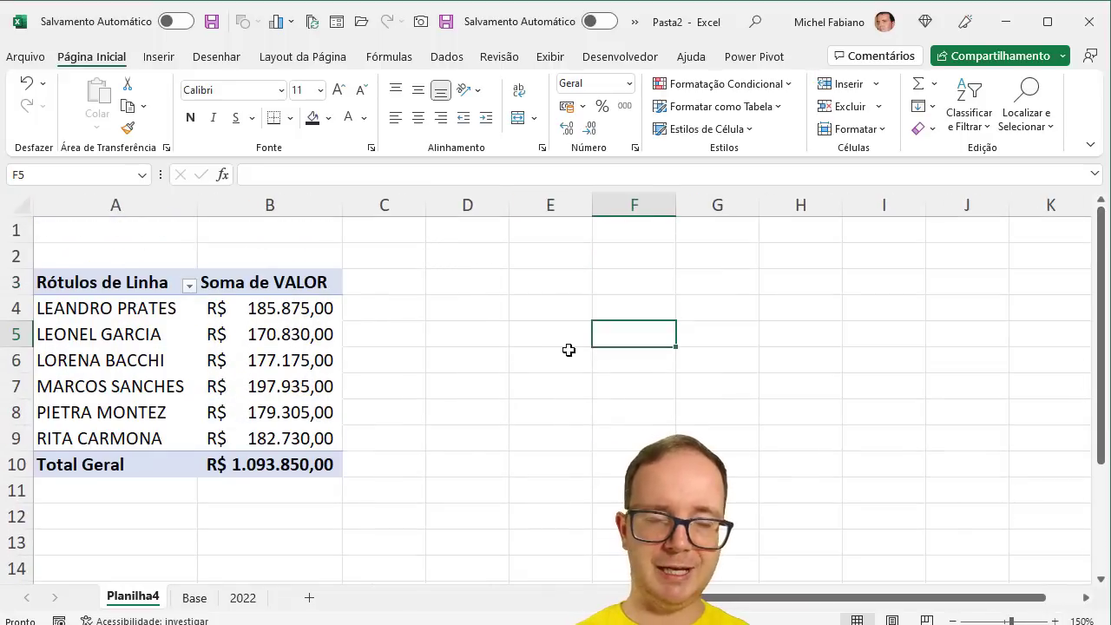
pyautogui.click(144, 312)
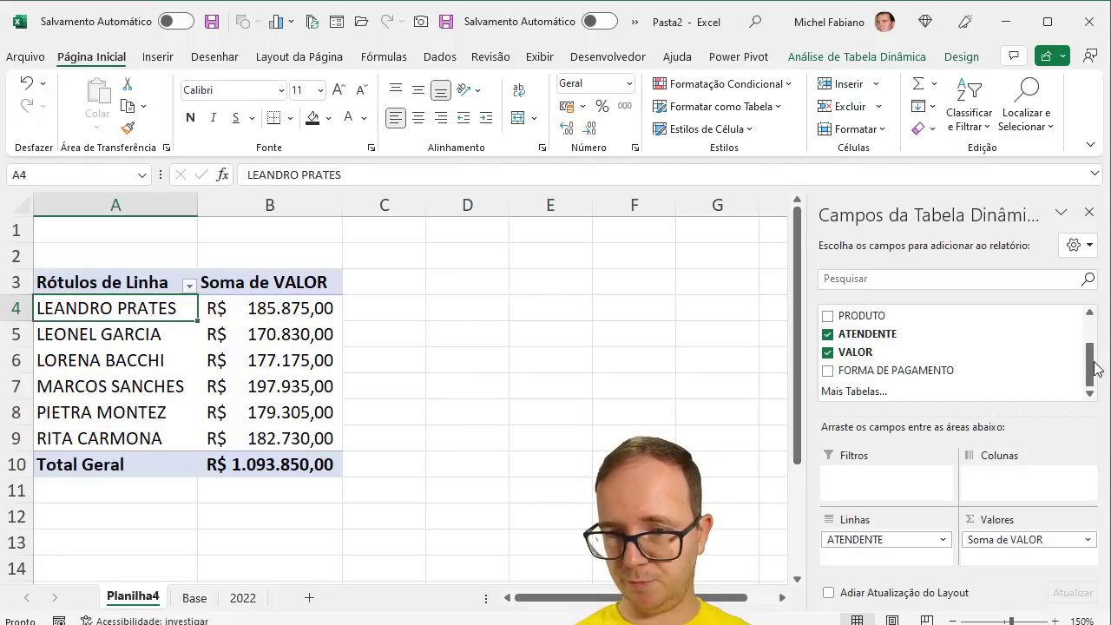
pyautogui.scroll(2, 1096, 368)
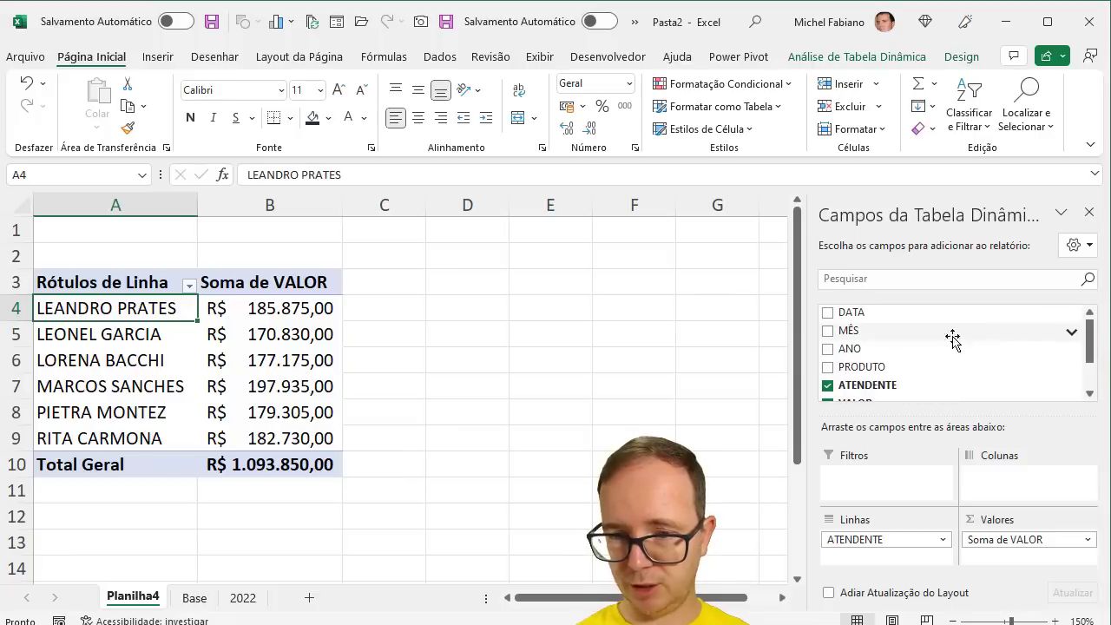
pyautogui.moveTo(855, 350); pyautogui.dragTo(874, 483)
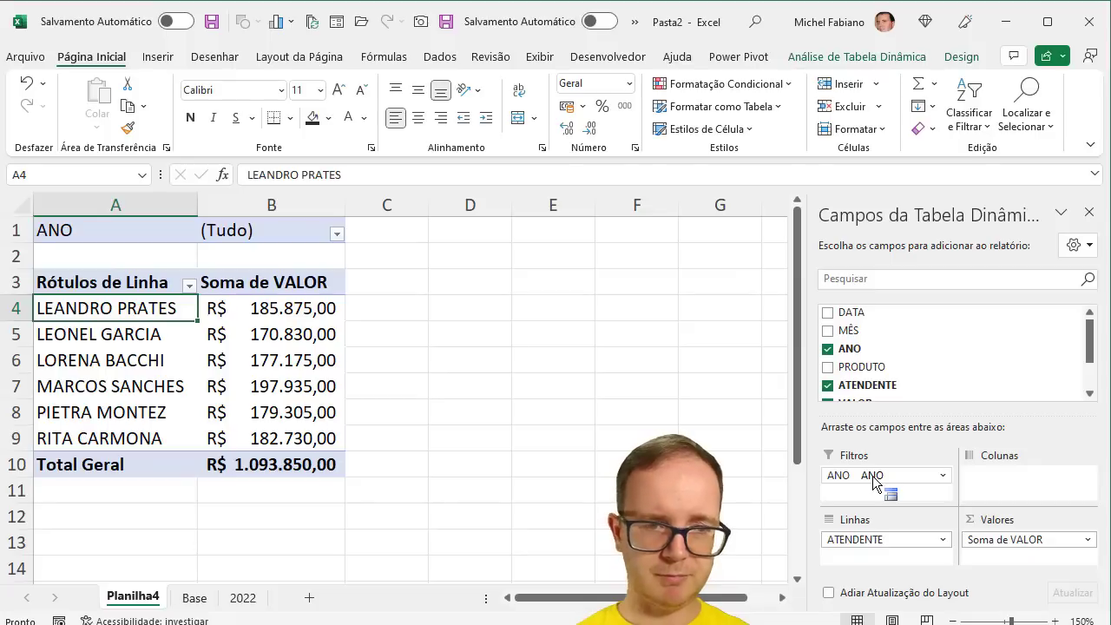
# - Filter the pivot table by ANO to show only 2019
pyautogui.click(336, 233)
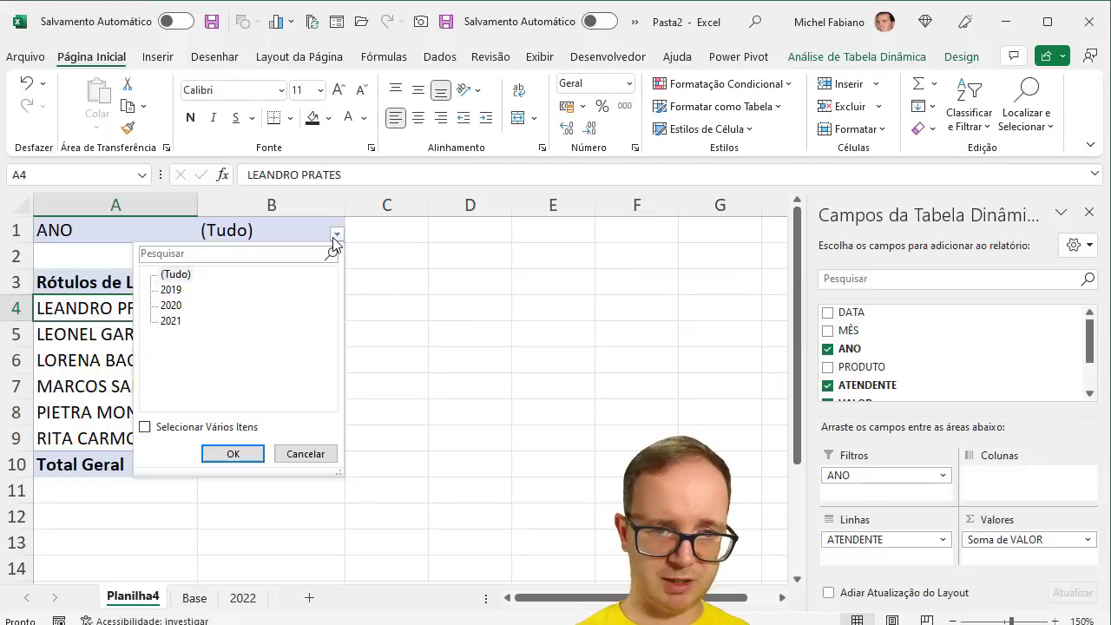
pyautogui.click(172, 290)
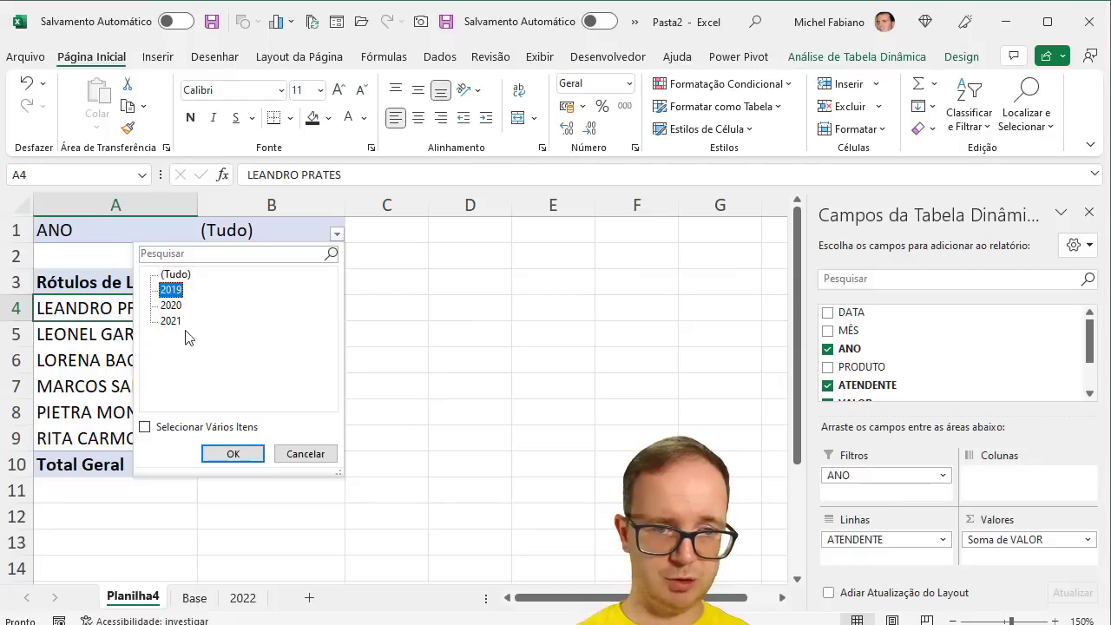
pyautogui.click(230, 453)
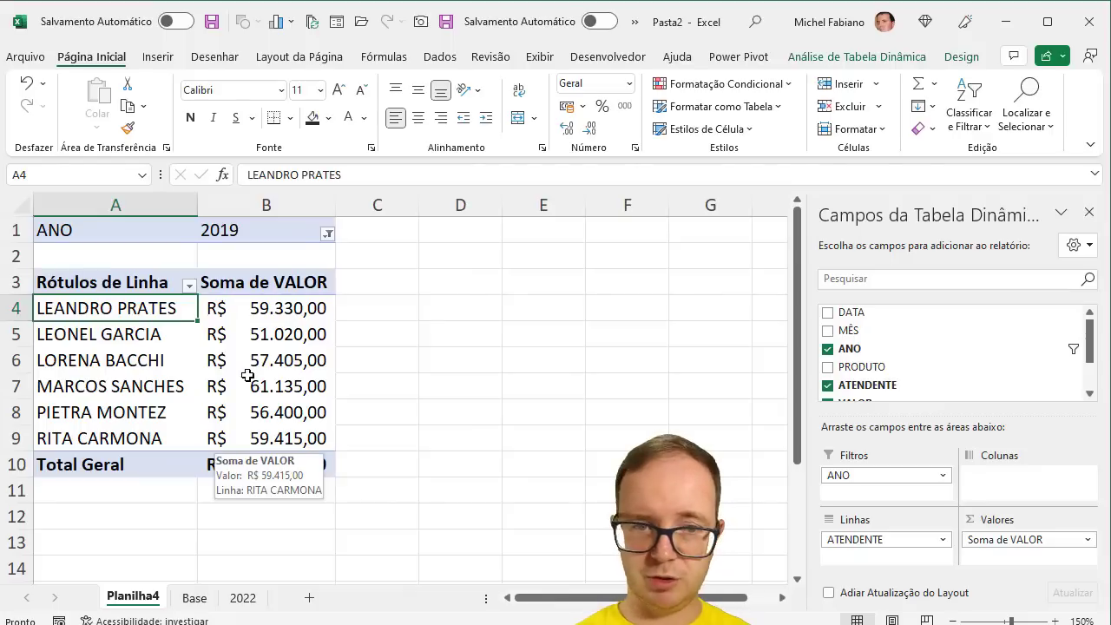
# - Switch the pivot table's ANO report filter to 2020, followed by 2021
pyautogui.click(328, 235)
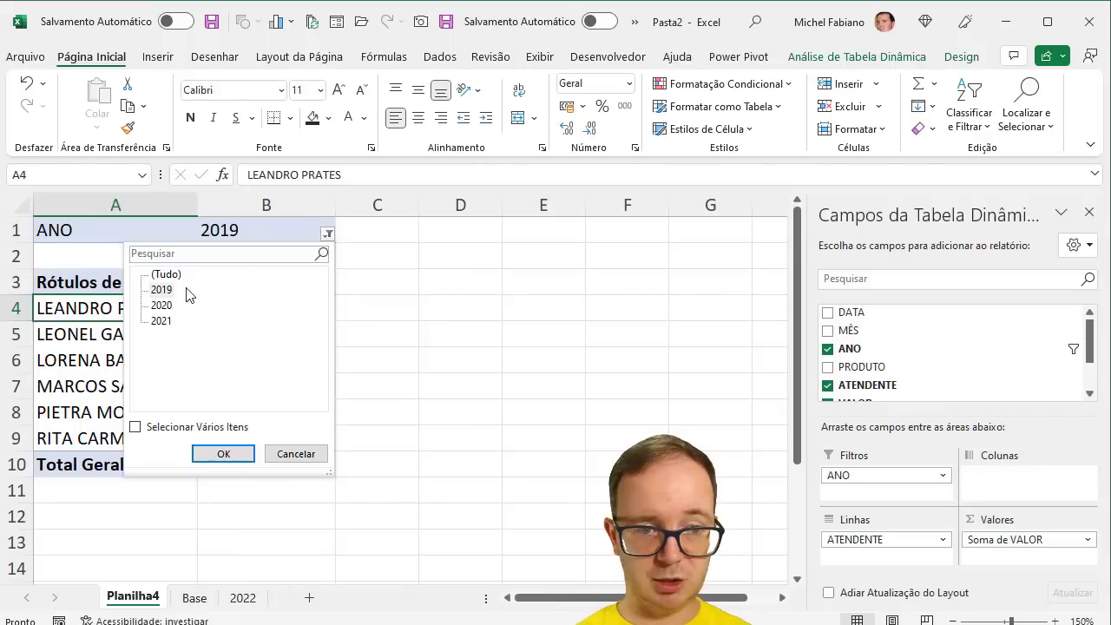
pyautogui.click(162, 305)
pyautogui.click(219, 451)
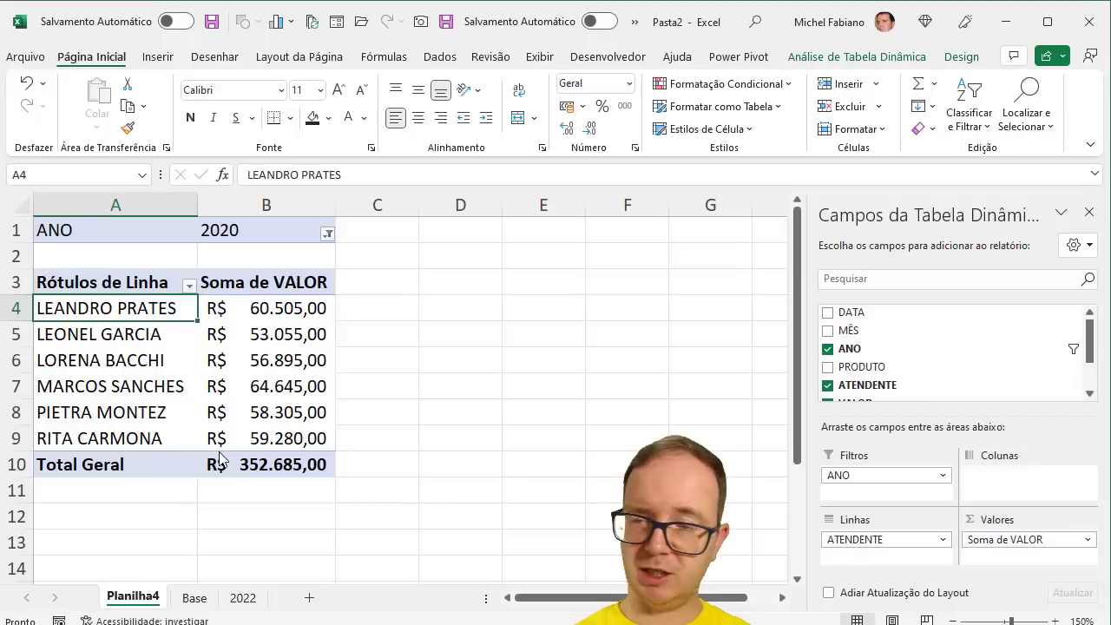
pyautogui.click(327, 235)
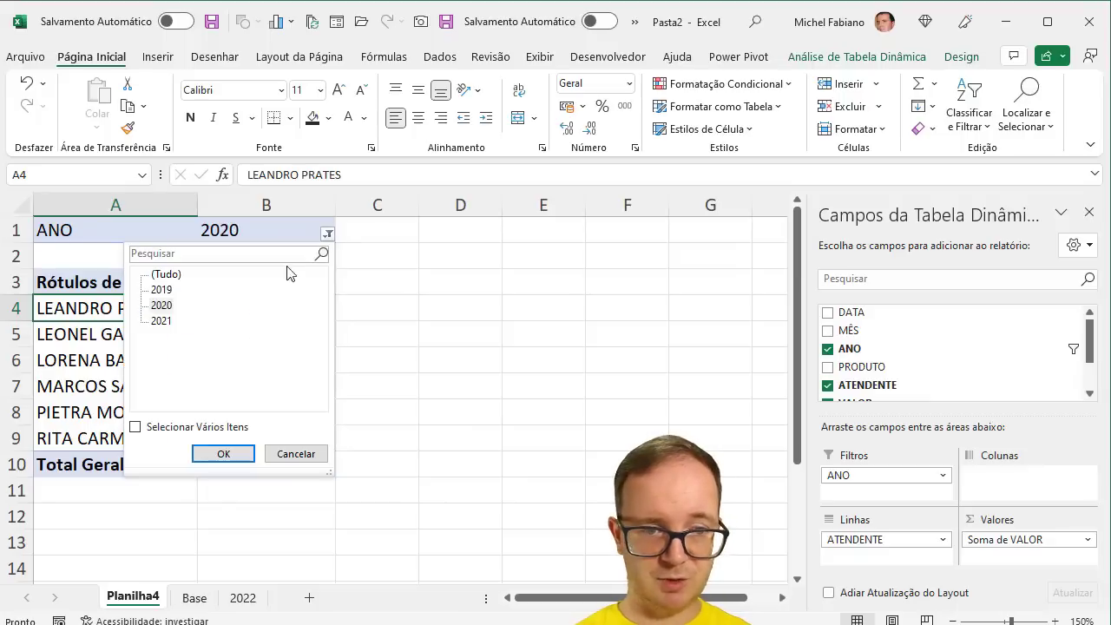
pyautogui.click(161, 320)
pyautogui.click(226, 454)
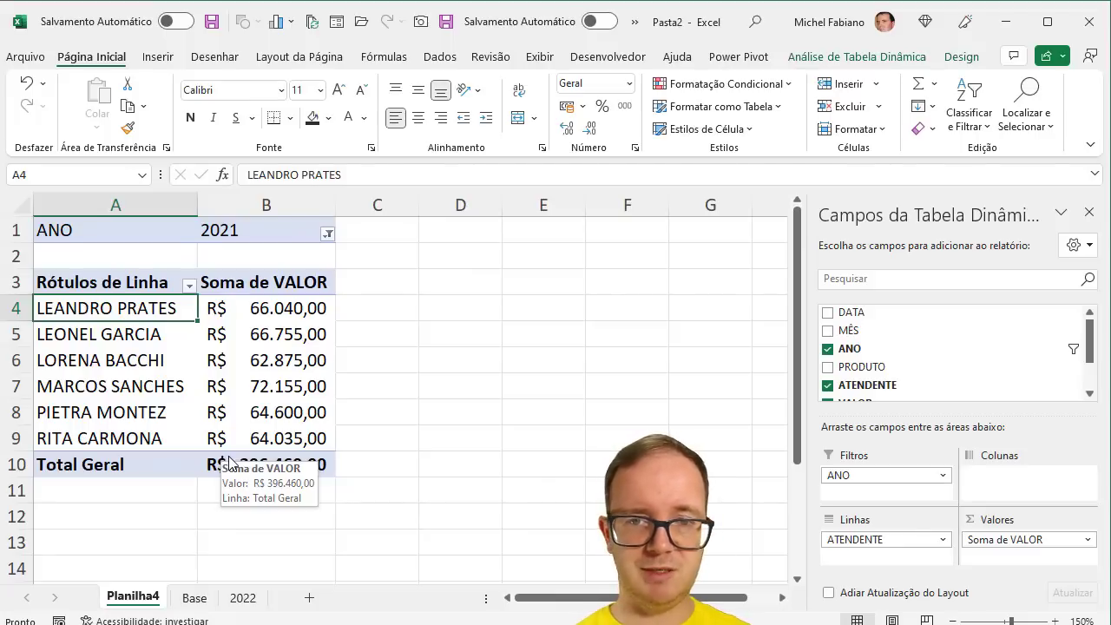
pyautogui.click(227, 457)
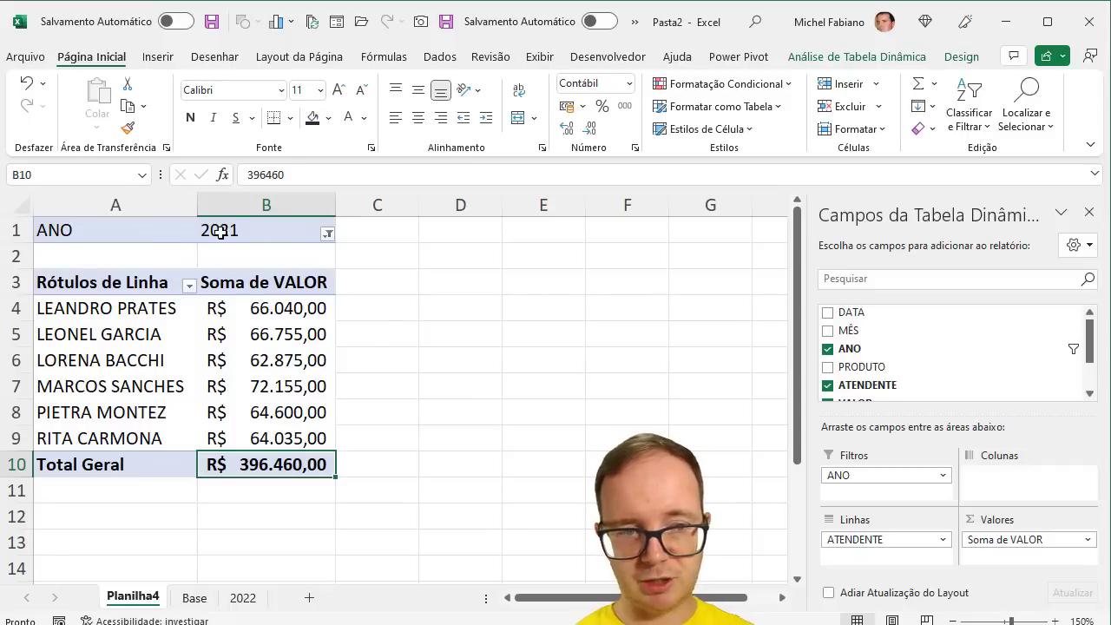
# - Insert a slicer for the ANO field of the pivot table
pyautogui.click(146, 231)
pyautogui.moveTo(201, 237); pyautogui.dragTo(222, 237)
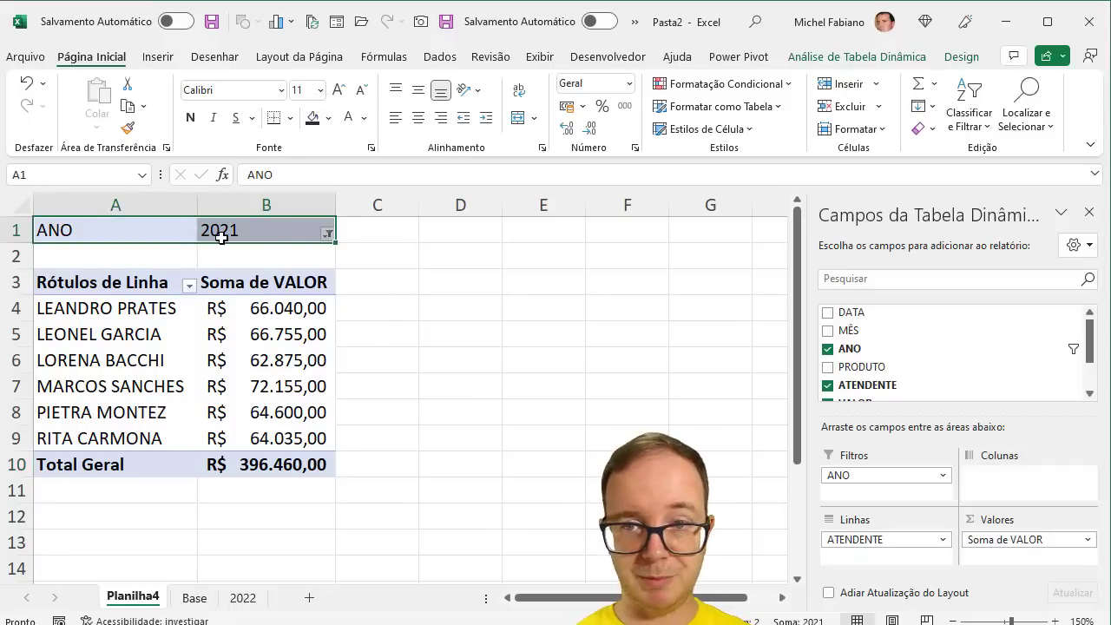
pyautogui.click(825, 59)
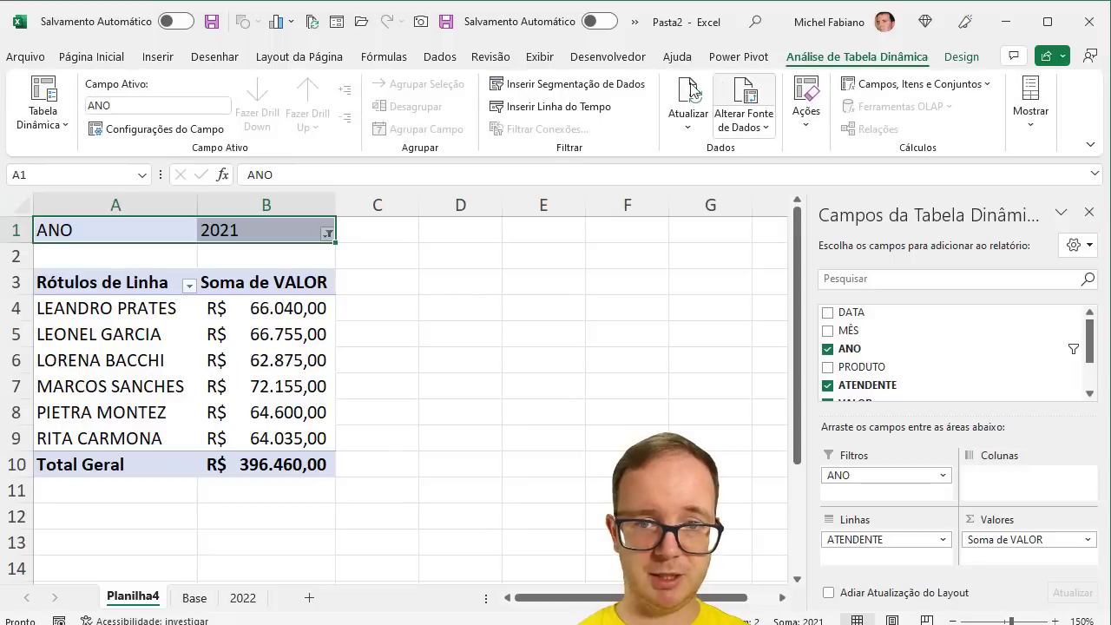
pyautogui.click(642, 87)
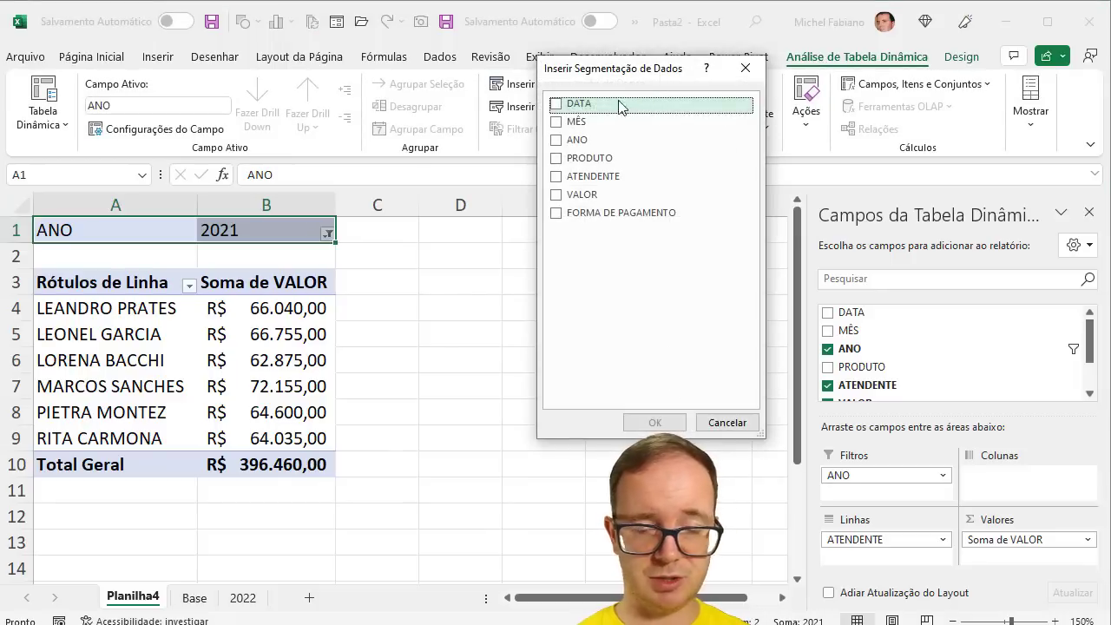
pyautogui.click(559, 140)
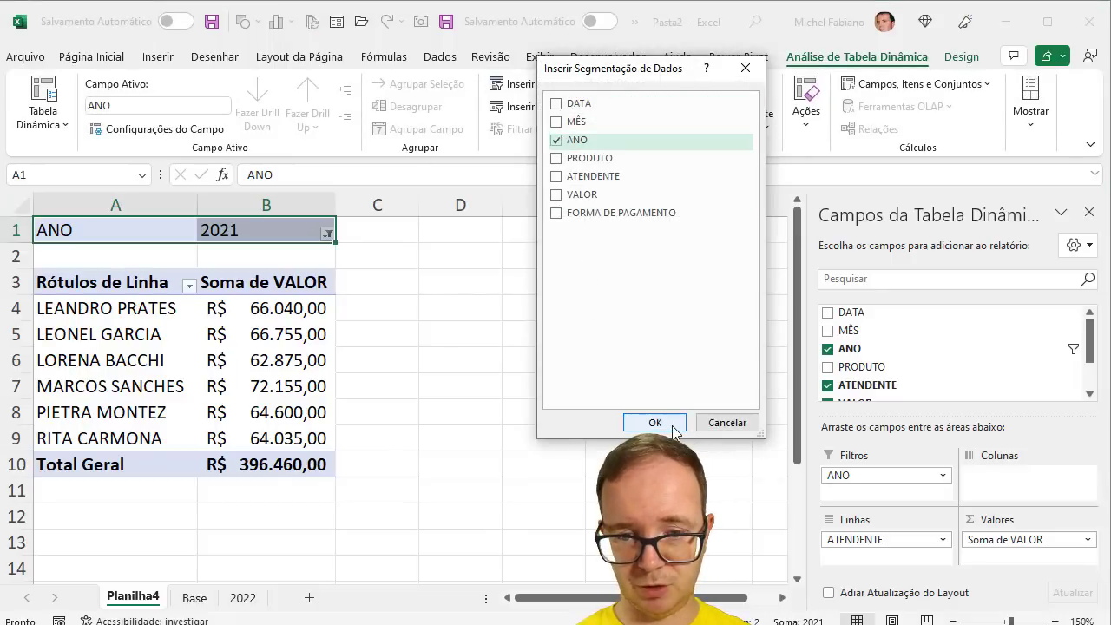
pyautogui.click(673, 426)
# - Try out the ANO slicer by switching the pivot table between 2019, 2020 and 2021, ending on 2021
pyautogui.click(447, 292)
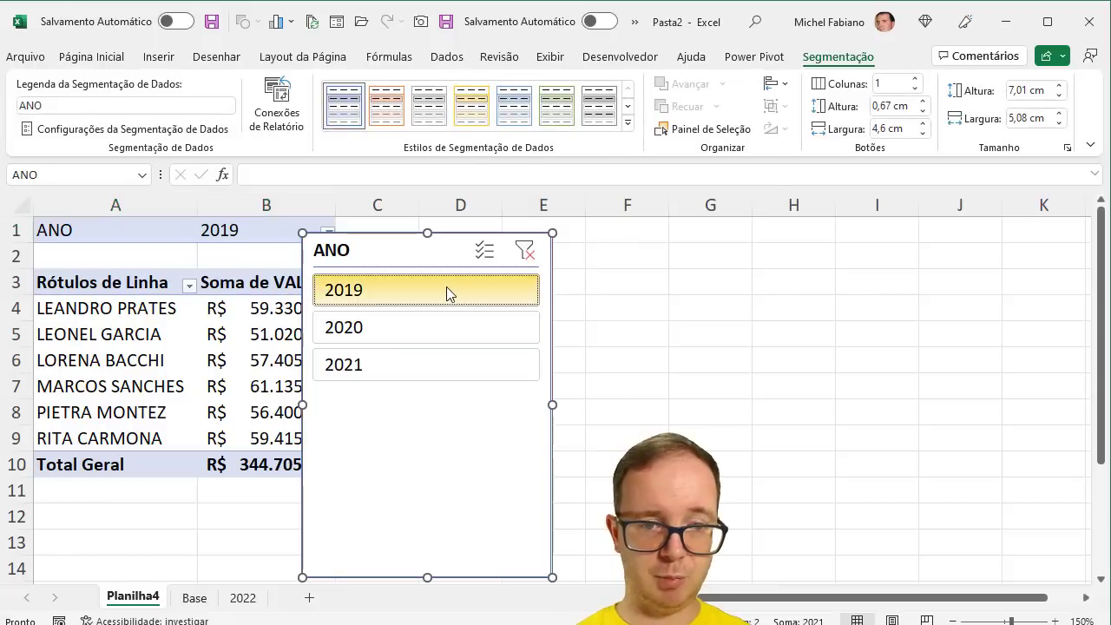
pyautogui.click(444, 323)
pyautogui.click(441, 366)
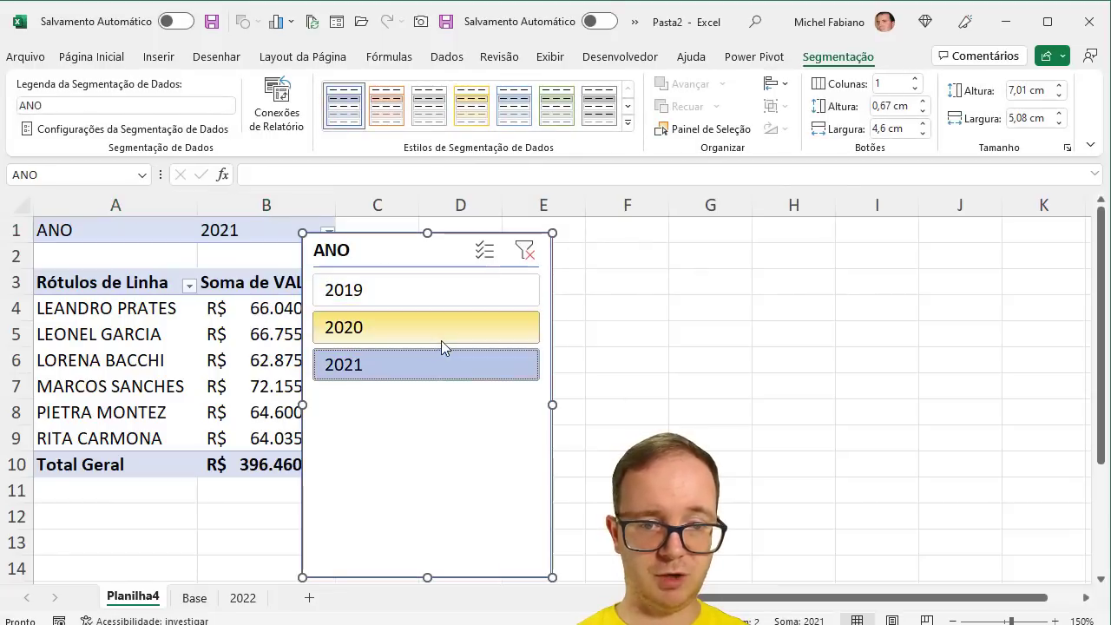
pyautogui.click(442, 335)
pyautogui.click(443, 303)
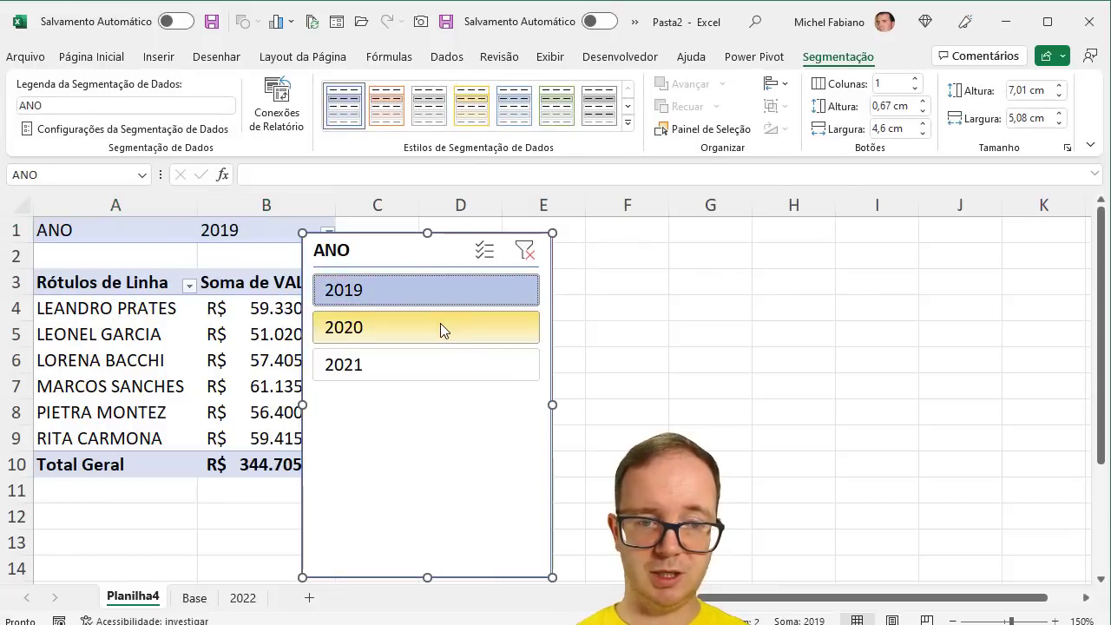
pyautogui.click(441, 328)
pyautogui.click(439, 354)
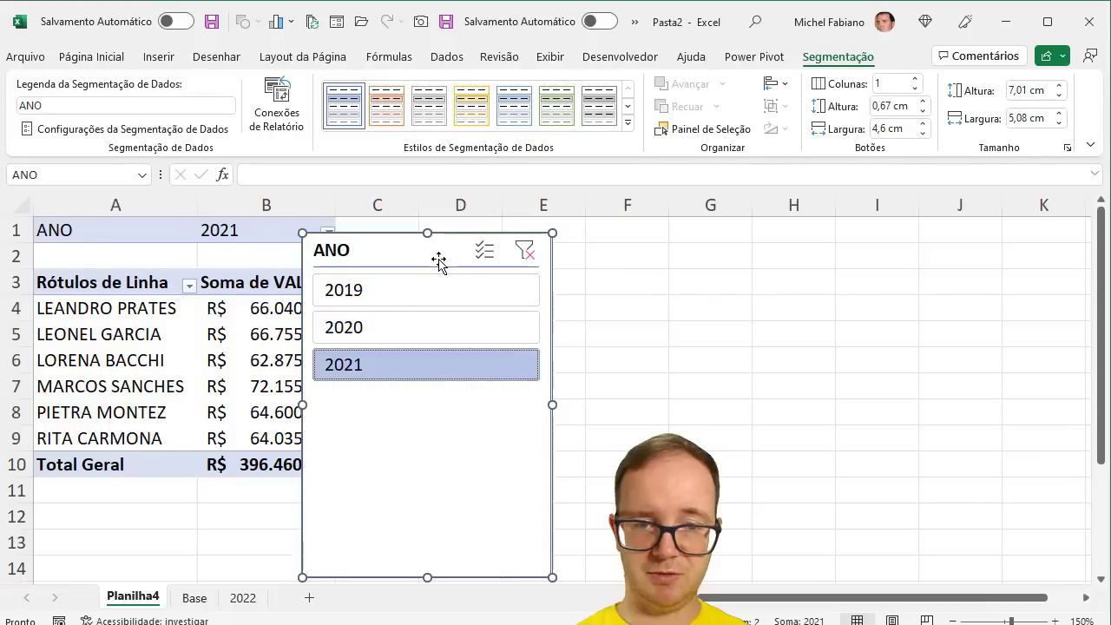
# - Move the ANO slicer clear of the pivot table and reduce its height to about 3.37 cm
pyautogui.moveTo(438, 260); pyautogui.dragTo(519, 286)
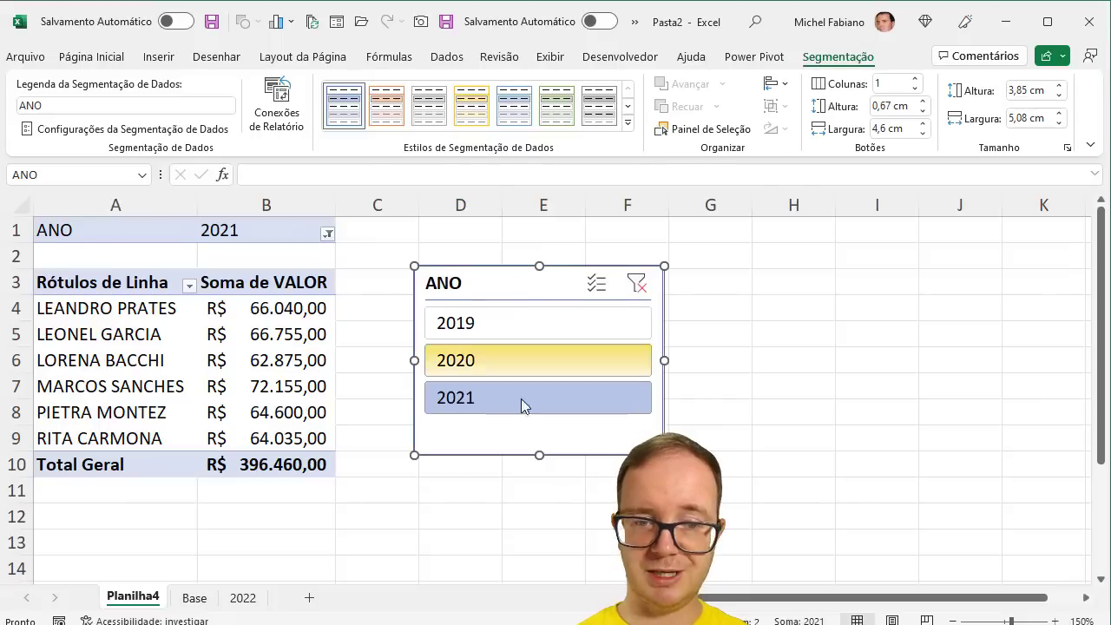
pyautogui.moveTo(536, 451); pyautogui.dragTo(540, 431)
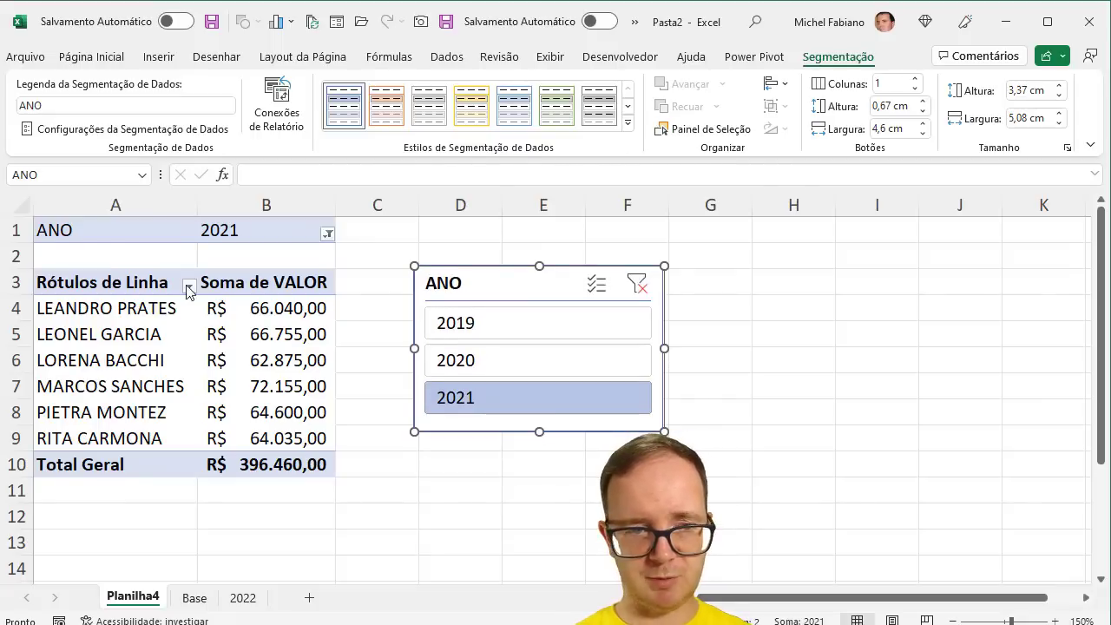
# - Remove the ANO field from the pivot table's report filters
pyautogui.click(134, 232)
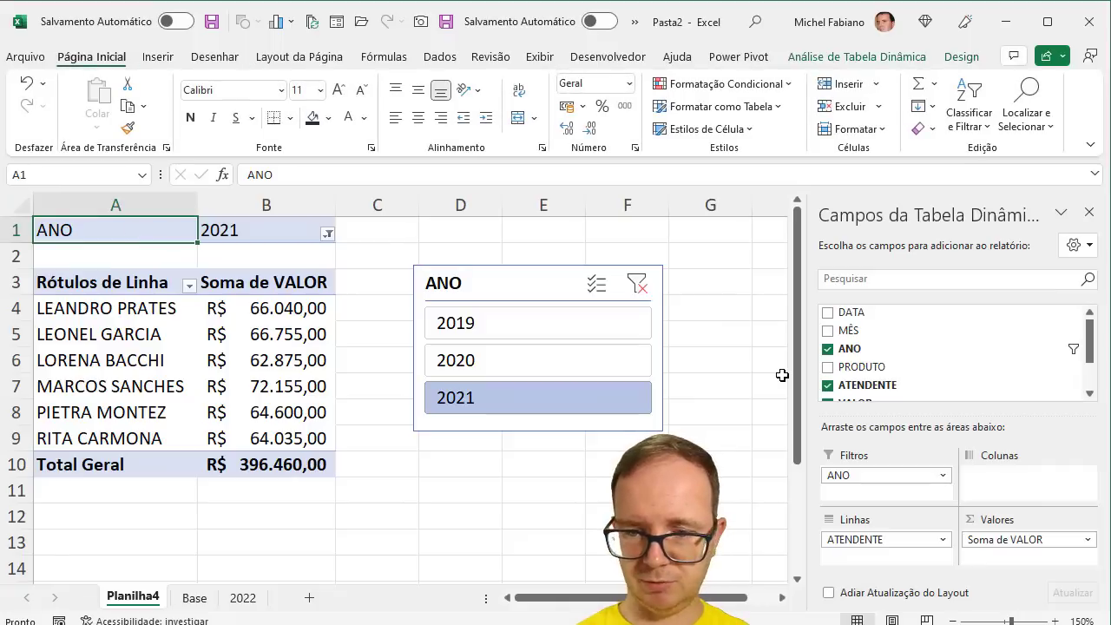
pyautogui.moveTo(881, 475); pyautogui.dragTo(936, 345)
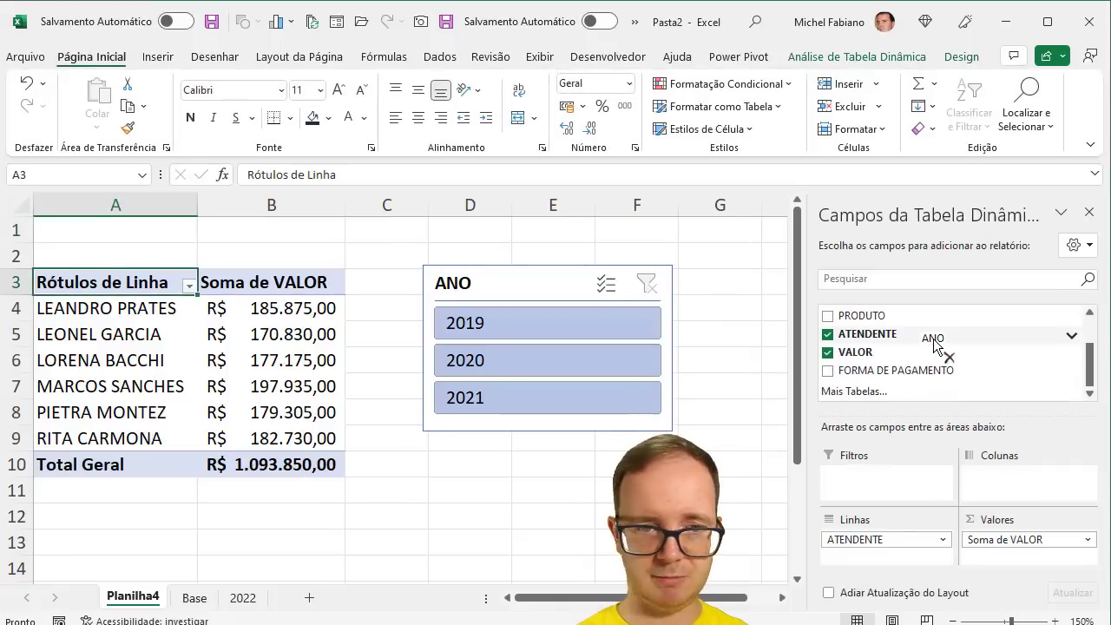
# - Arrange the ANO slicer's buttons in 3 columns
pyautogui.click(527, 294)
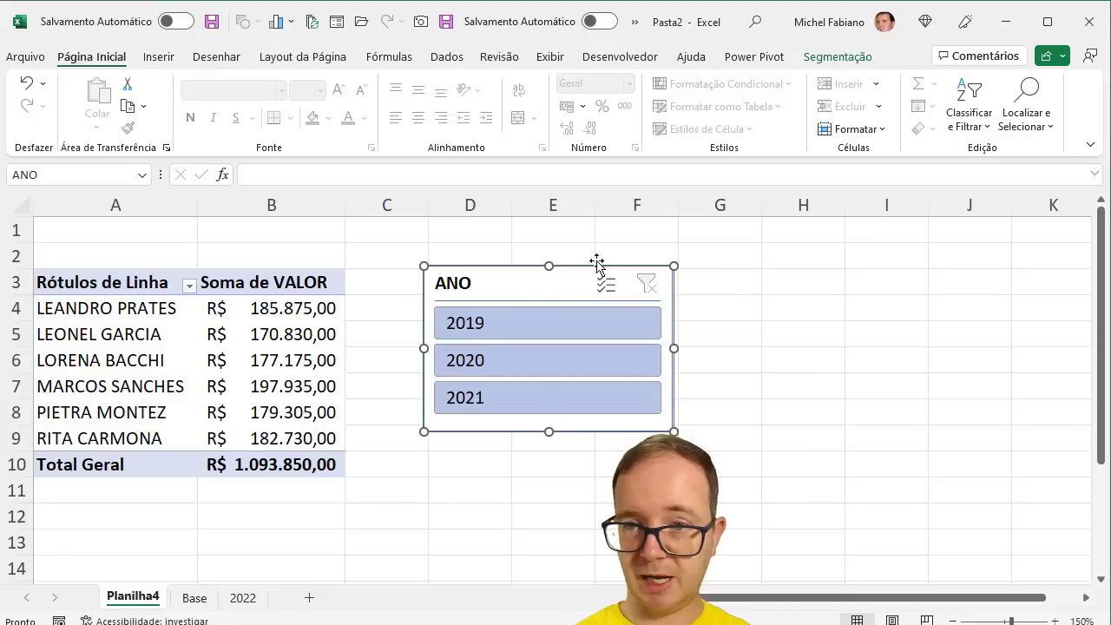
pyautogui.click(846, 57)
pyautogui.click(916, 80)
pyautogui.click(915, 79)
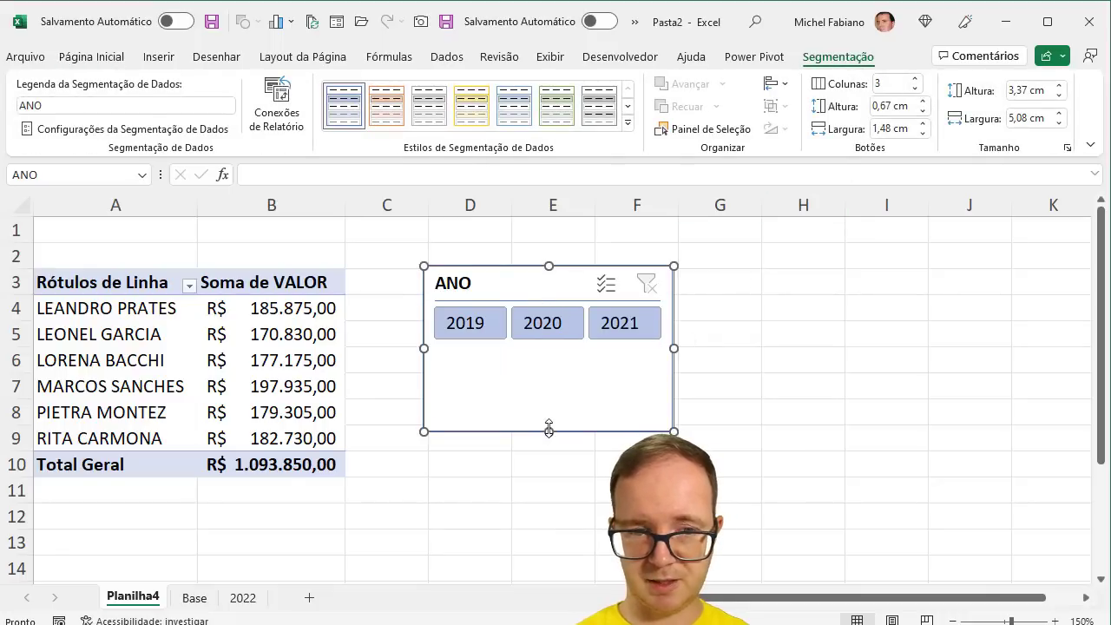
# - Reduce the ANO slicer's height to about 1.8 cm and fit it above the pivot table by making row 2 taller
pyautogui.moveTo(550, 429); pyautogui.dragTo(233, 297)
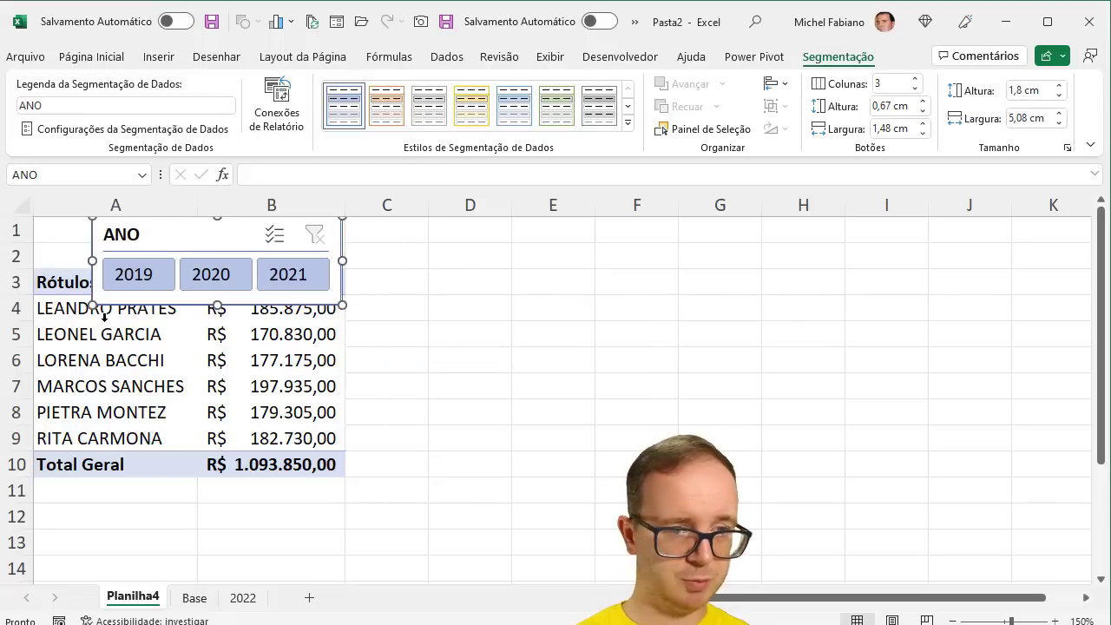
pyautogui.moveTo(23, 274); pyautogui.dragTo(23, 315)
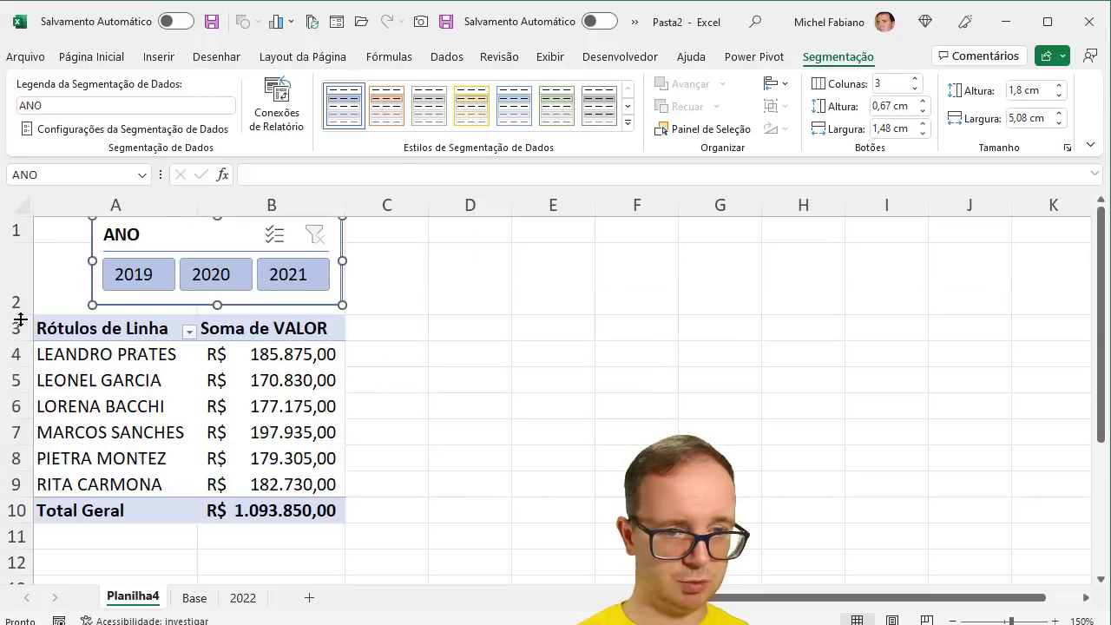
pyautogui.moveTo(192, 248); pyautogui.dragTo(149, 253)
# - Switch the ANO slicer through 2020 and 2021, leaving the pivot table filtered to 2019
pyautogui.click(161, 282)
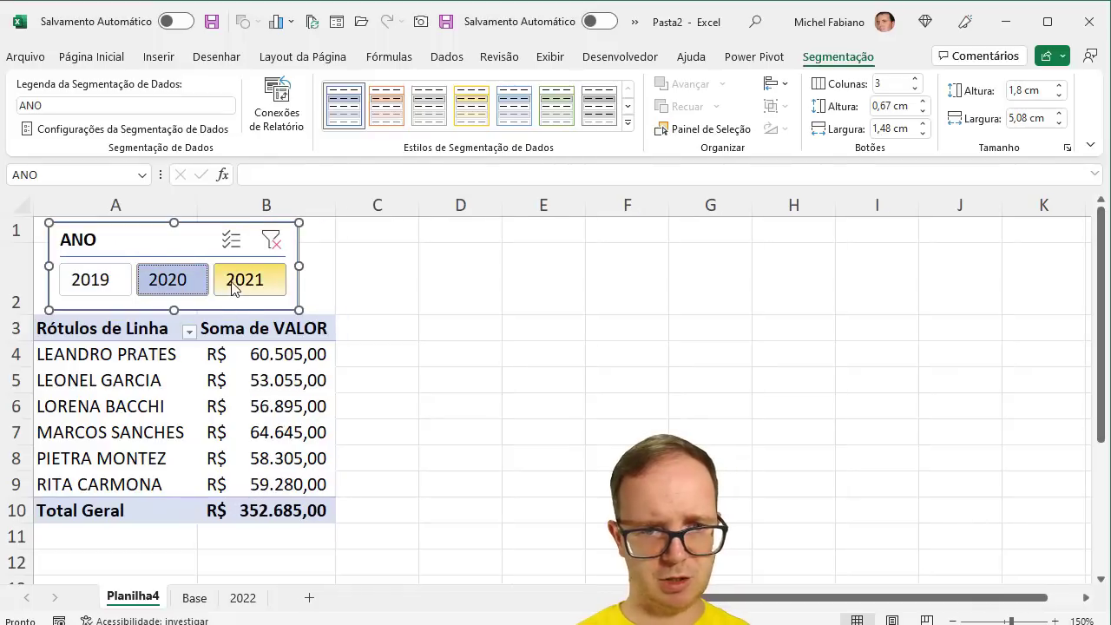
pyautogui.click(241, 282)
pyautogui.click(119, 287)
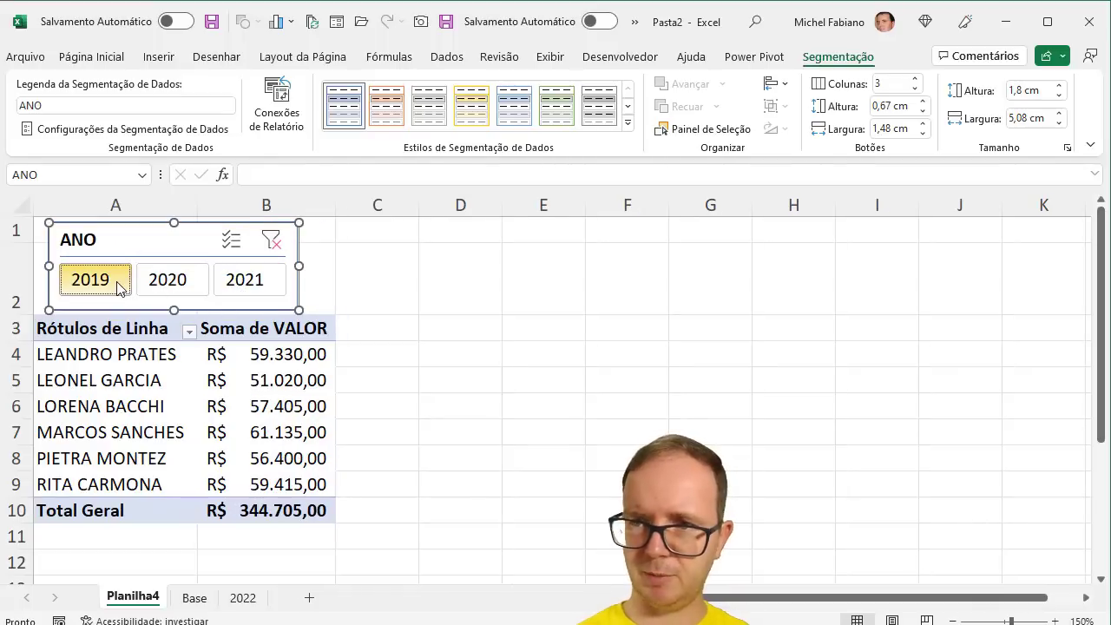
# - Insert a 2D clustered column chart from the pivot table and change it to a 2D clustered bar chart
pyautogui.click(128, 355)
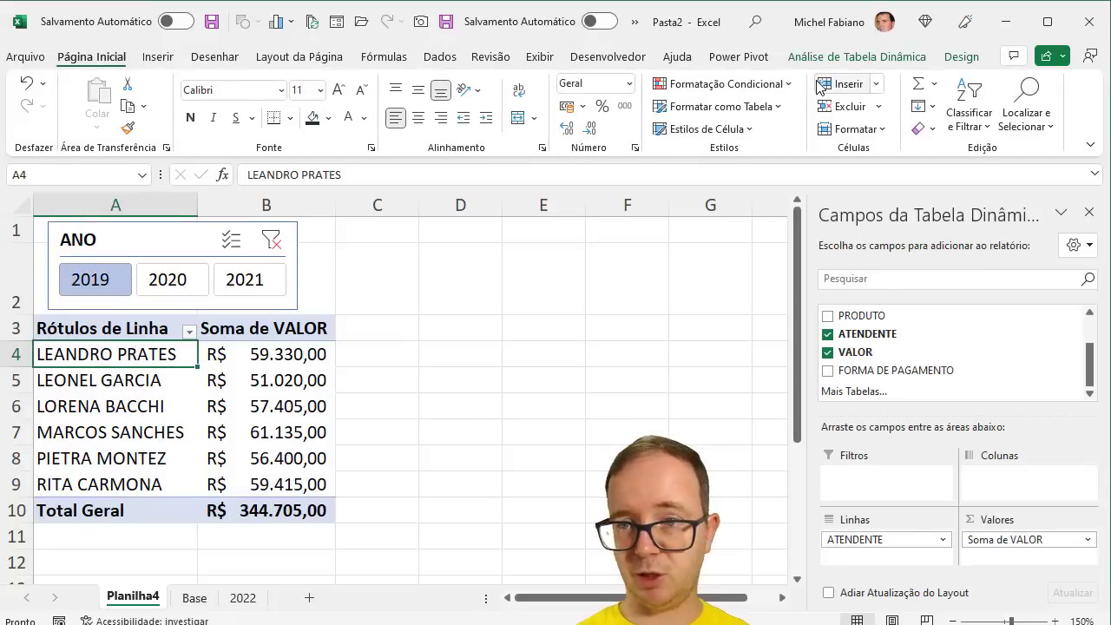
pyautogui.click(903, 59)
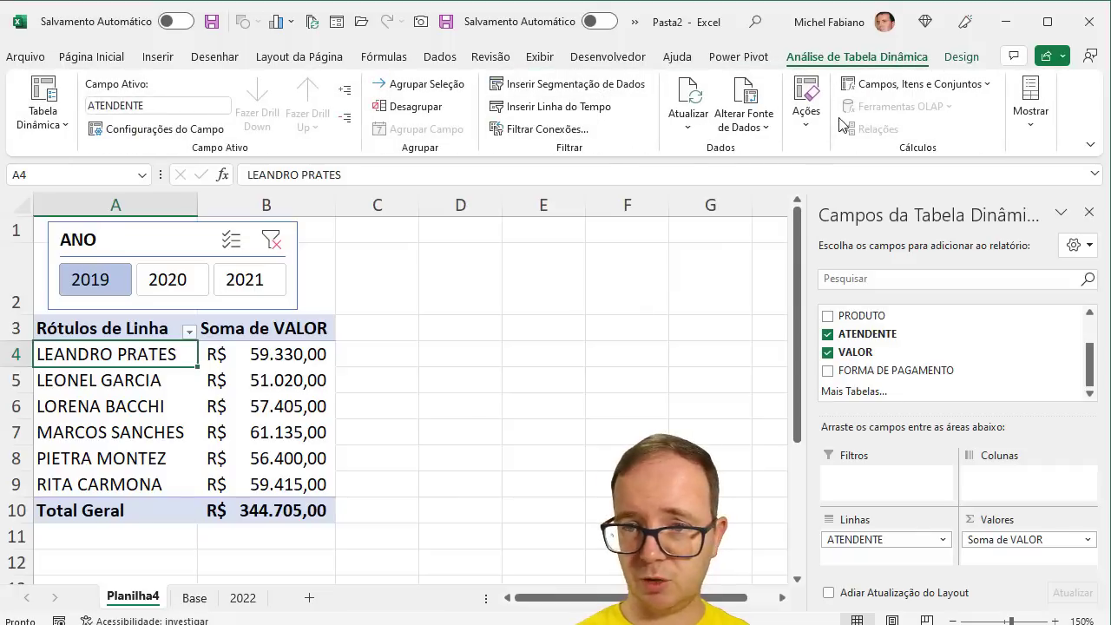
pyautogui.click(980, 61)
pyautogui.click(905, 63)
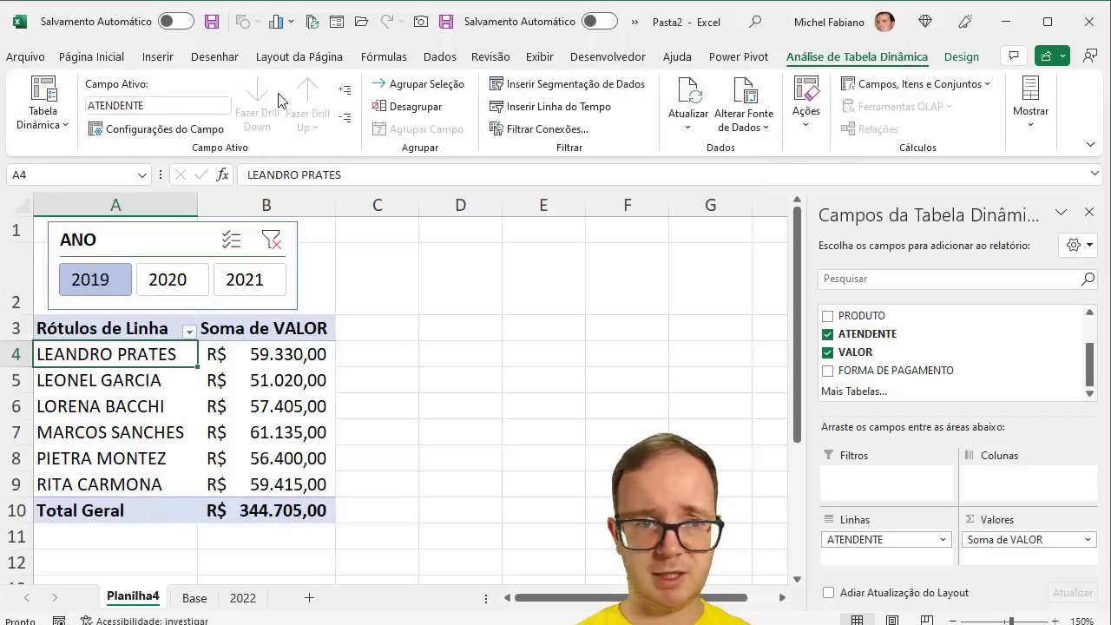
pyautogui.click(160, 61)
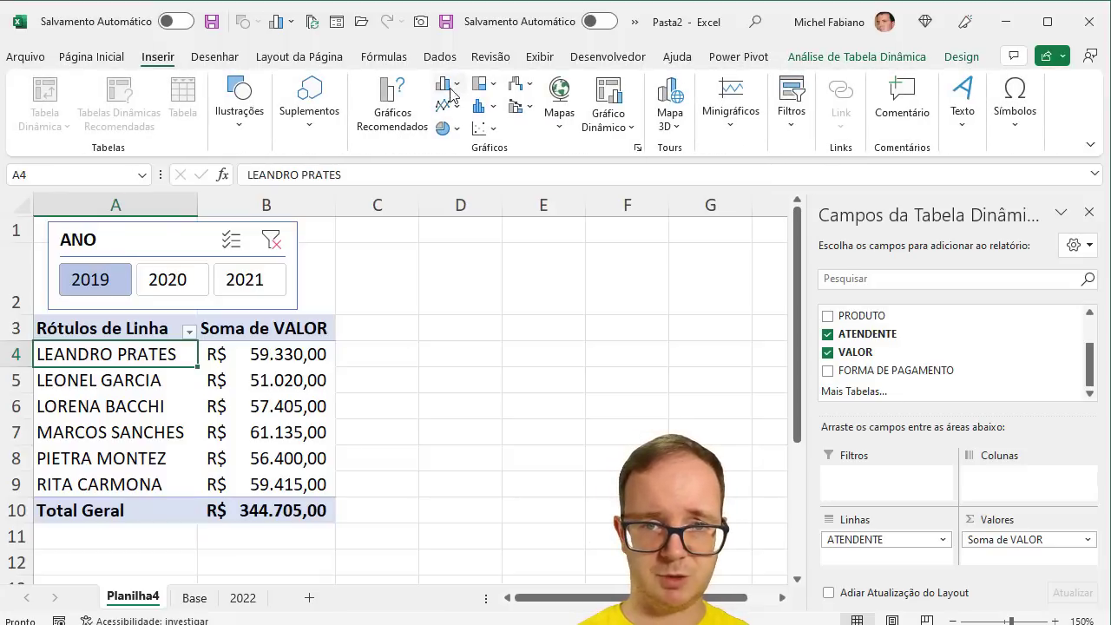
pyautogui.click(451, 91)
pyautogui.click(462, 138)
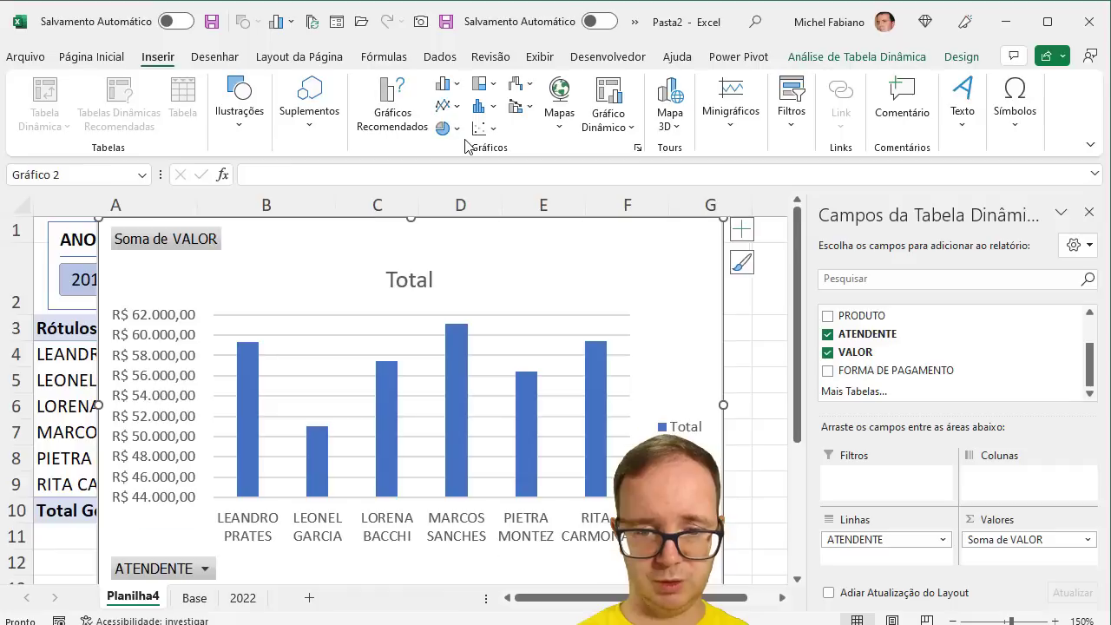
pyautogui.click(447, 85)
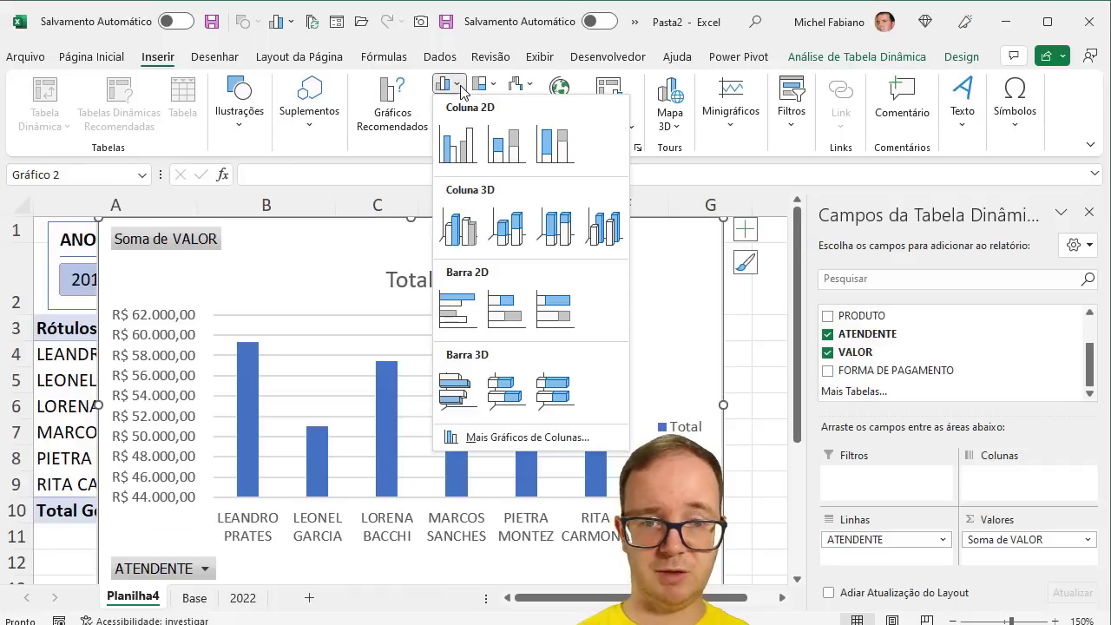
pyautogui.click(457, 309)
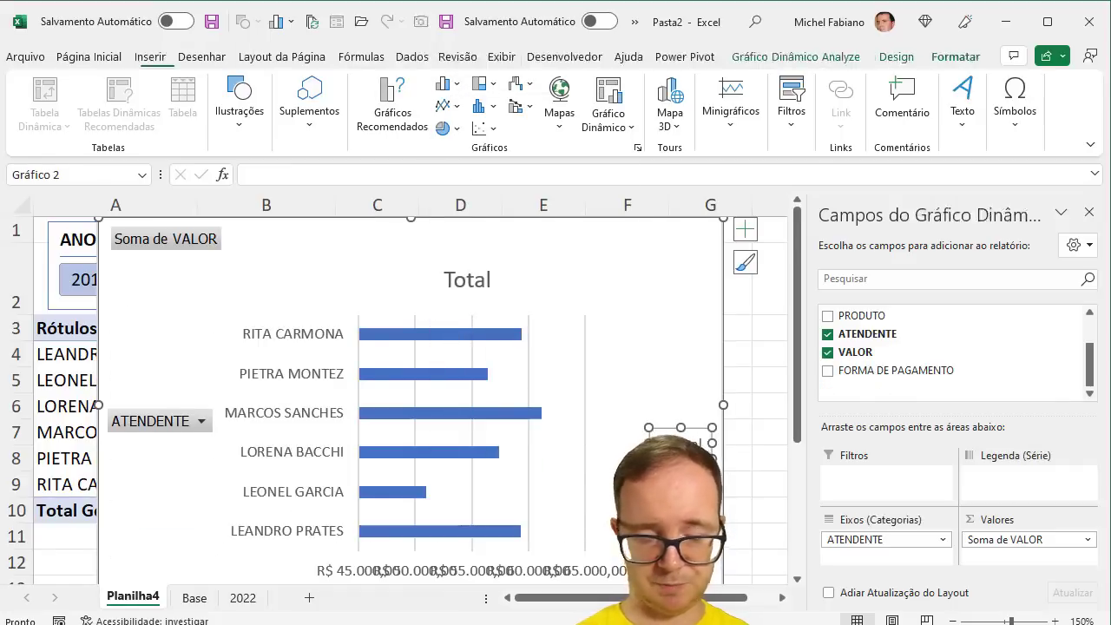
# - Delete the legend, the horizontal value axis and the vertical gridlines from the bar chart
pyautogui.click(616, 571)
pyautogui.press('Delete')
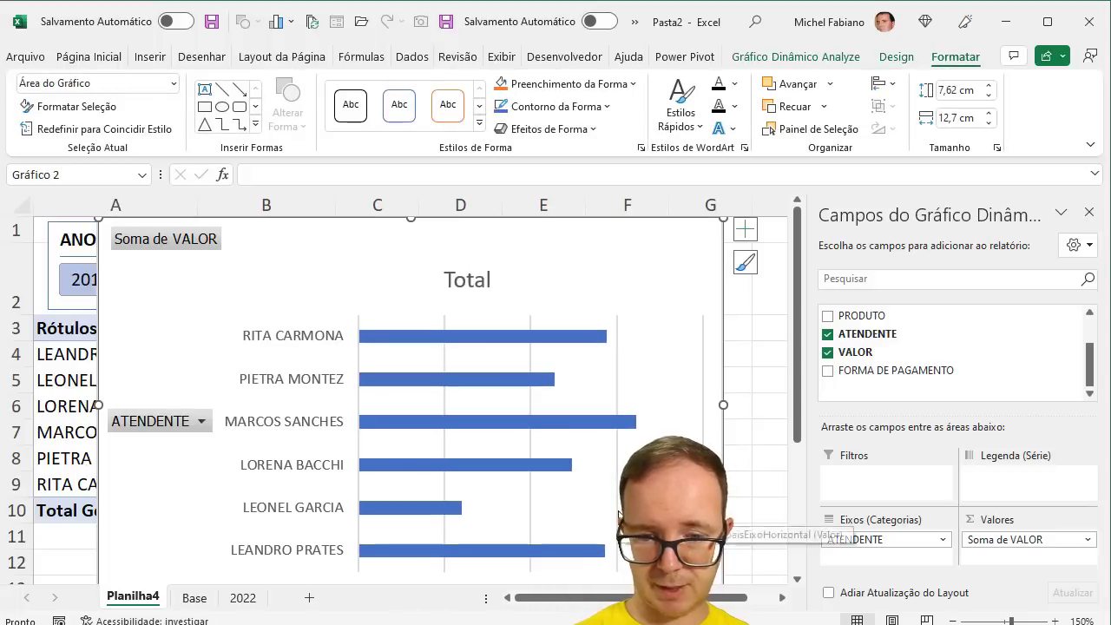
pyautogui.click(618, 511)
pyautogui.press('Delete')
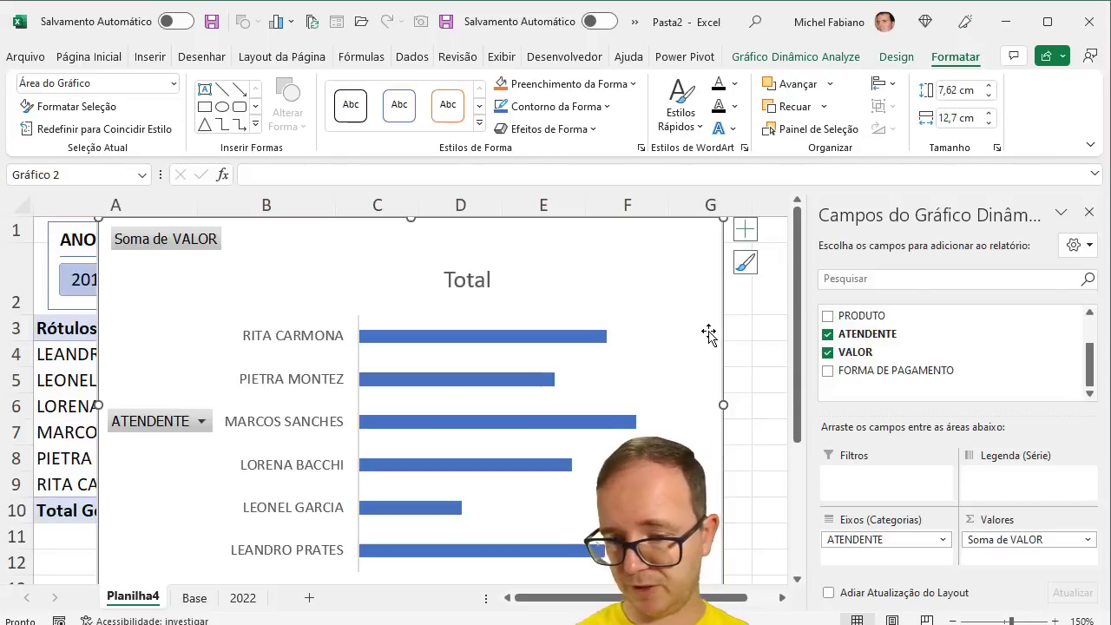
# - Resize the bar chart to about 6.02 cm high by 13.86 cm wide and move it beside the pivot table
pyautogui.keyDown('ctrl'); pyautogui.scroll(-3, 399, 391); pyautogui.keyUp('ctrl')
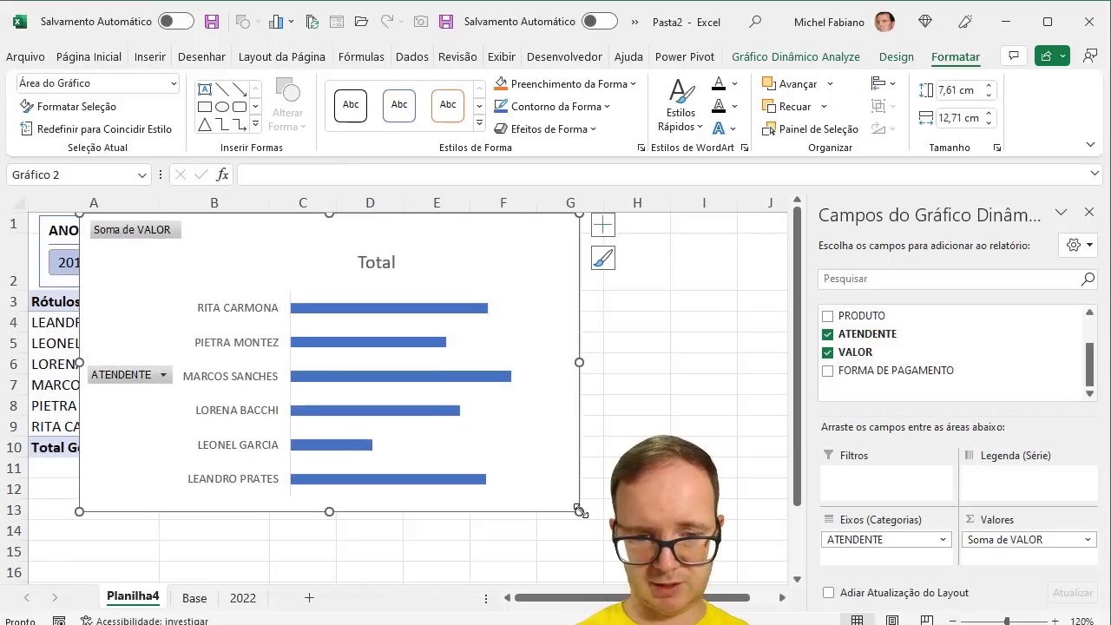
pyautogui.moveTo(580, 512); pyautogui.dragTo(624, 448)
pyautogui.moveTo(557, 451); pyautogui.dragTo(706, 467)
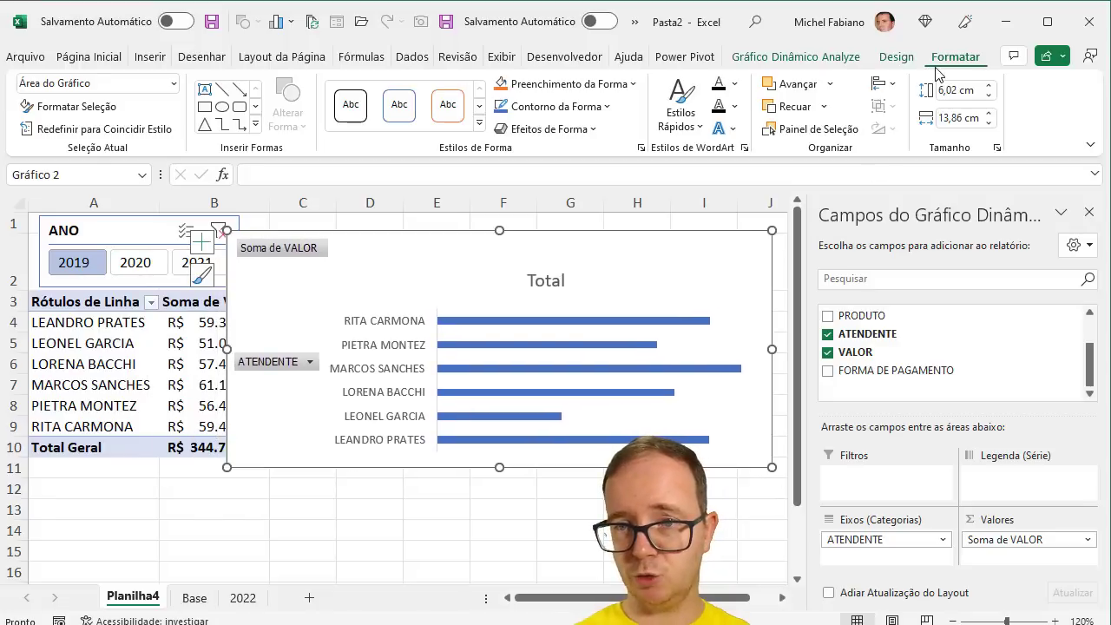
# - Hide all field buttons on the pivot chart and move the chart clear of the pivot table, starting at column C
pyautogui.click(855, 57)
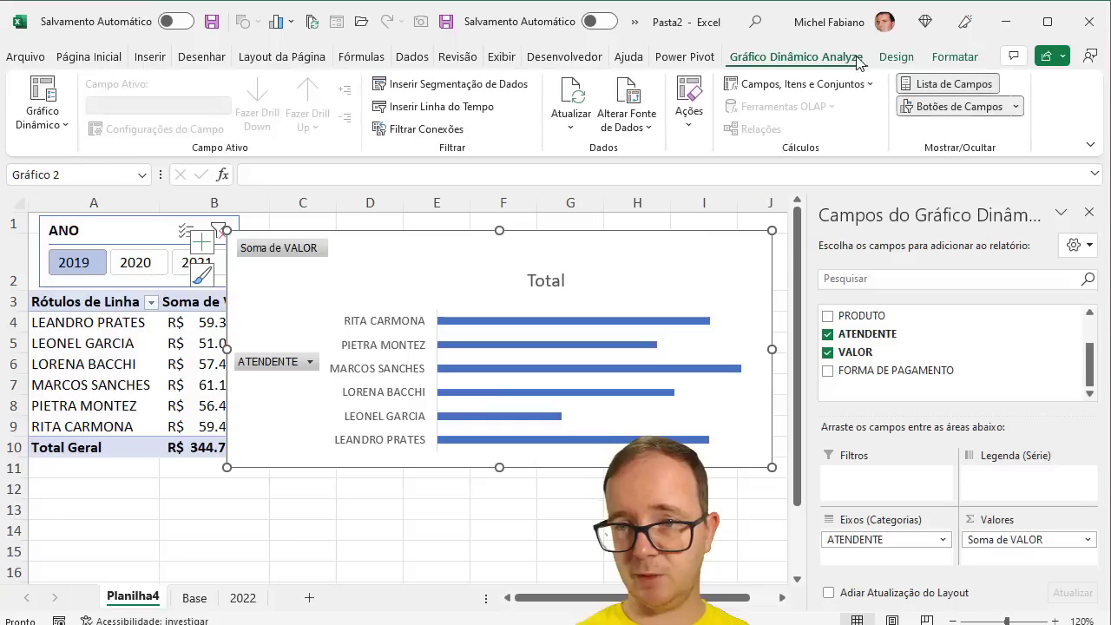
pyautogui.click(1018, 108)
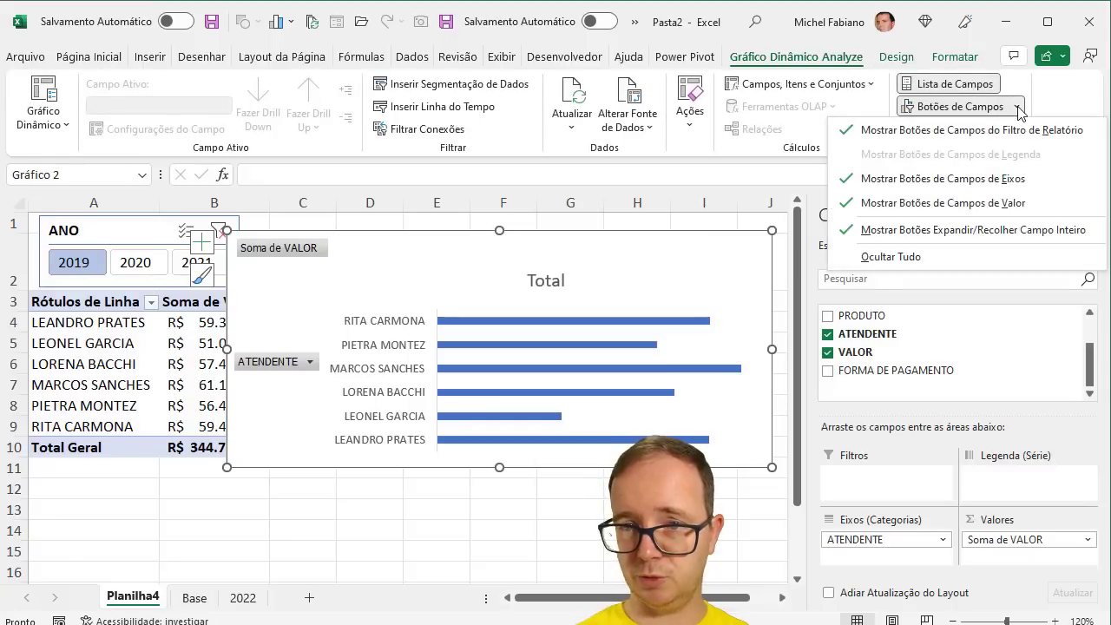
pyautogui.click(891, 257)
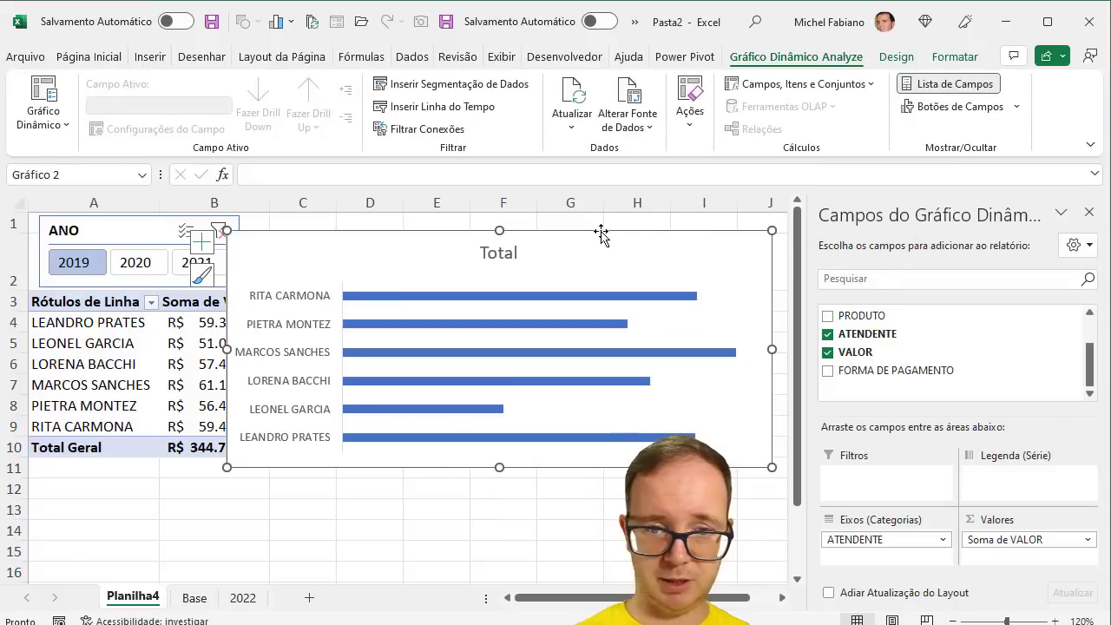
pyautogui.moveTo(602, 233); pyautogui.dragTo(663, 223)
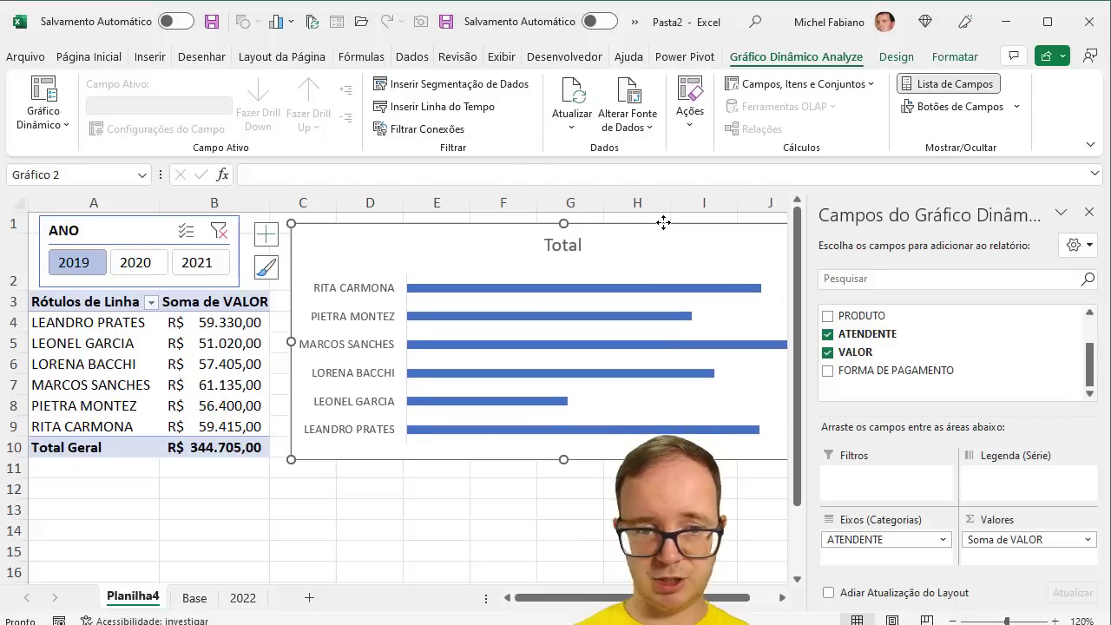
# - Switch the ANO slicer among 2019, 2020 and 2021 to check the chart, leaving 2020 selected
pyautogui.click(152, 269)
pyautogui.click(196, 269)
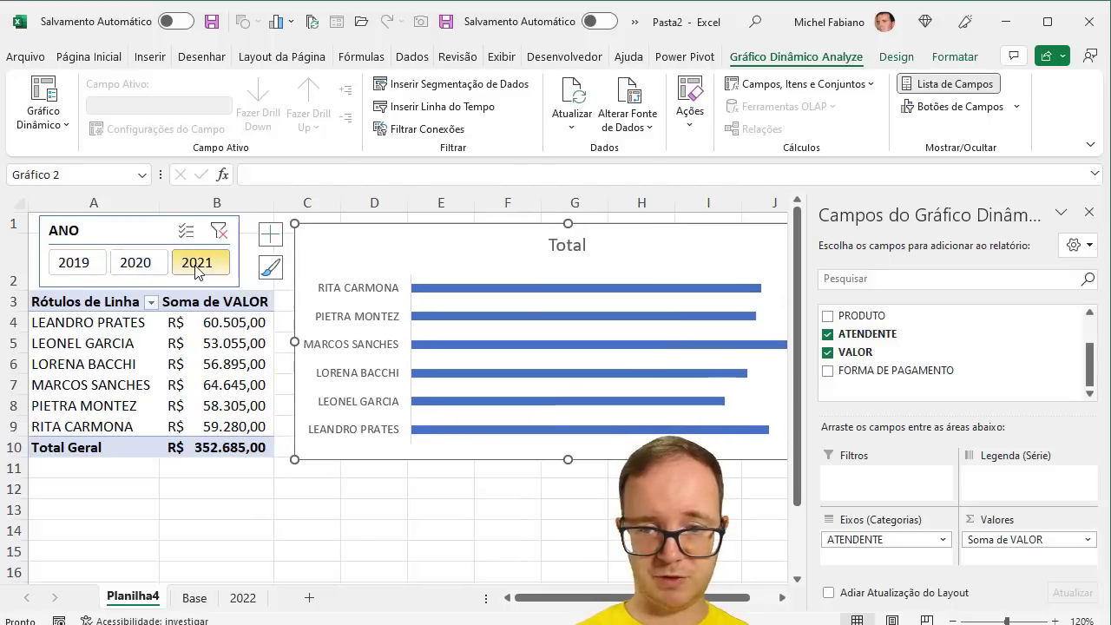
pyautogui.click(143, 269)
pyautogui.click(93, 271)
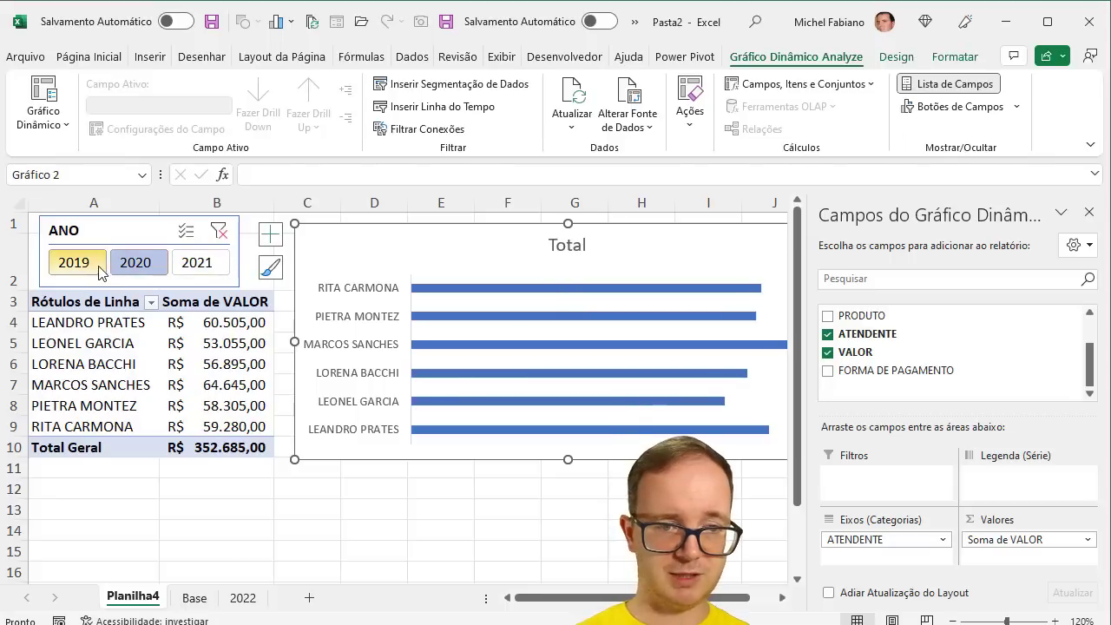
pyautogui.click(137, 269)
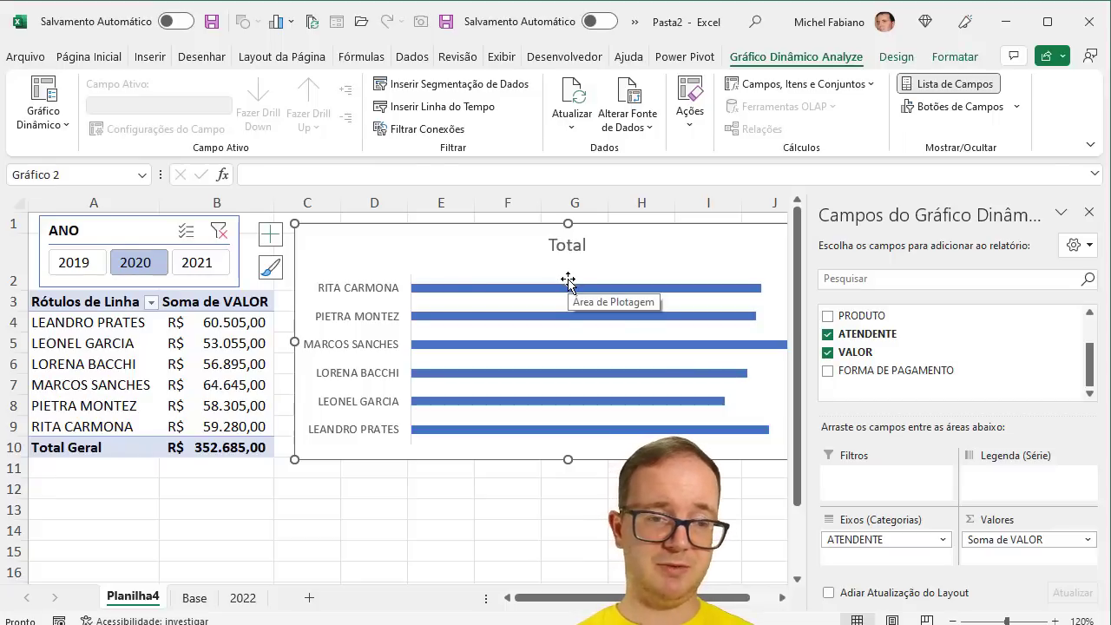
# - Sort the pivot table's ATENDENTE row labels in descending order by Soma de VALOR
pyautogui.click(151, 303)
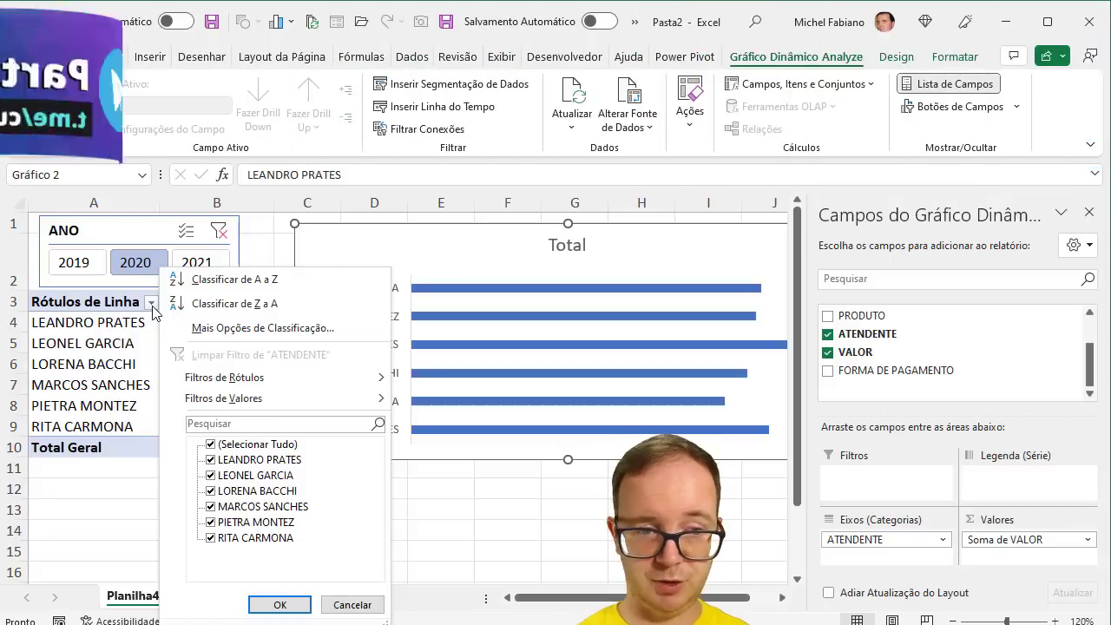
pyautogui.click(233, 328)
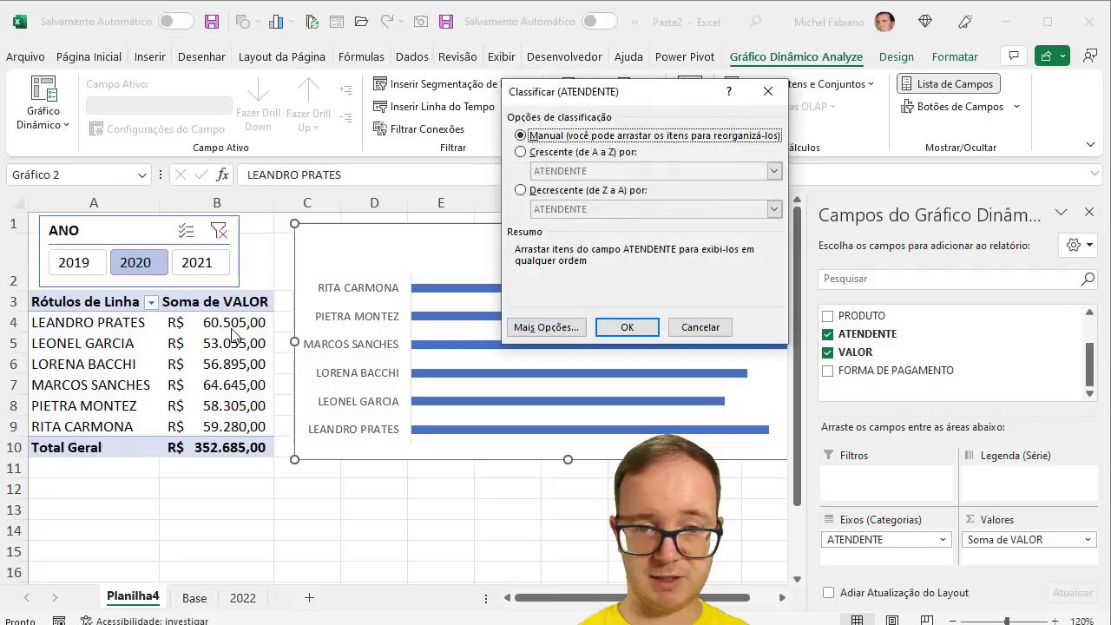
pyautogui.click(566, 191)
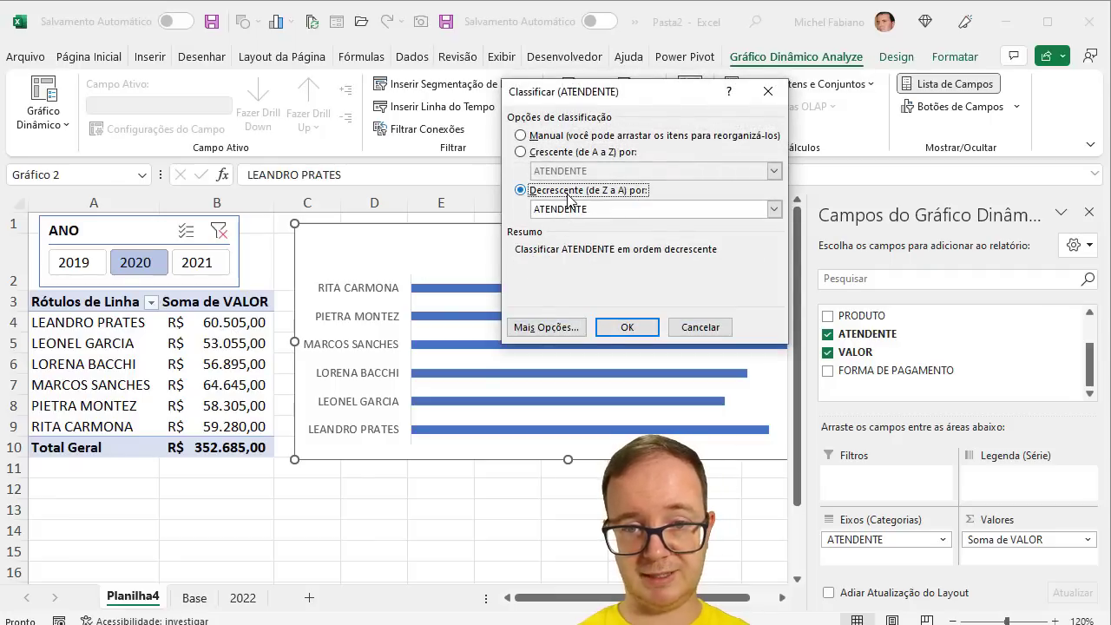
pyautogui.click(773, 209)
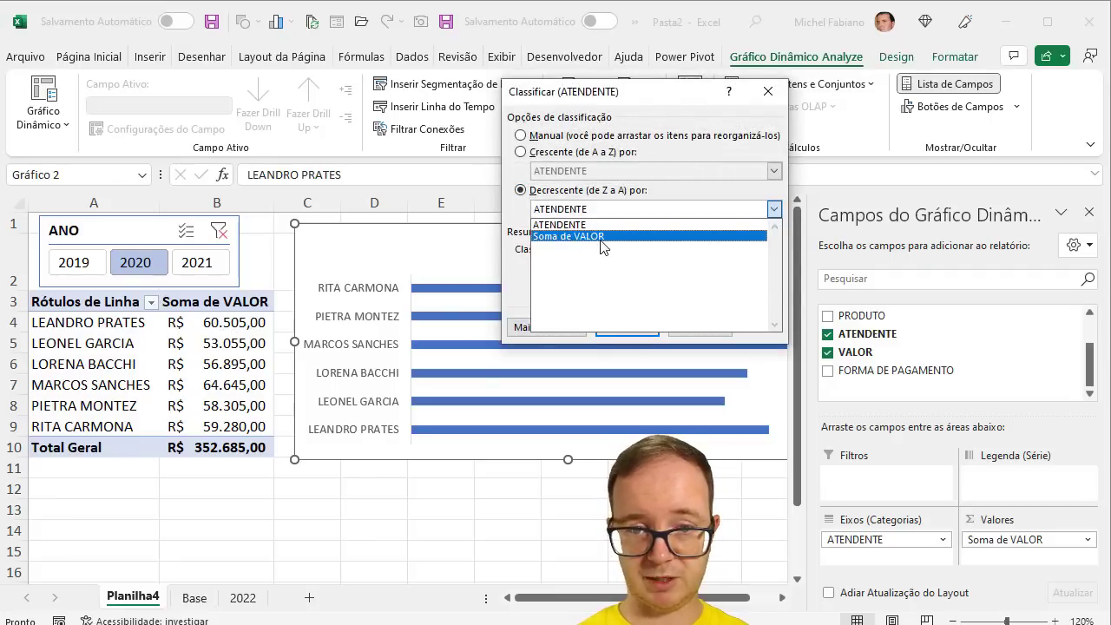
pyautogui.click(605, 238)
pyautogui.click(627, 327)
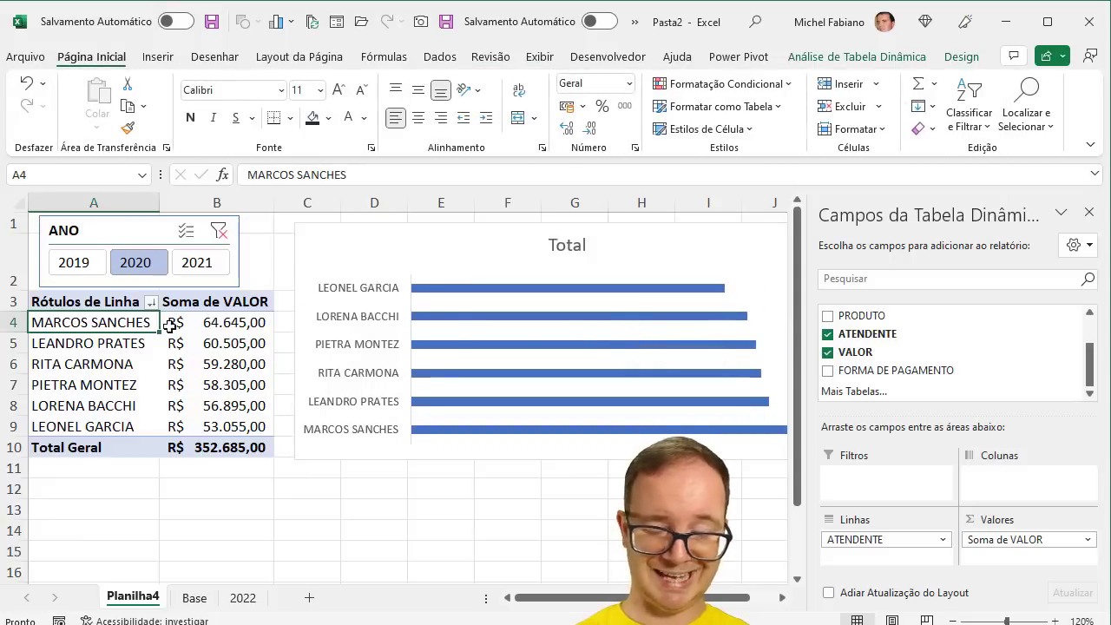
# - Check the sorted values for 2020, and check the top attendant's row with ANO filtered to 2021 and 2019
pyautogui.moveTo(240, 323); pyautogui.dragTo(233, 420)
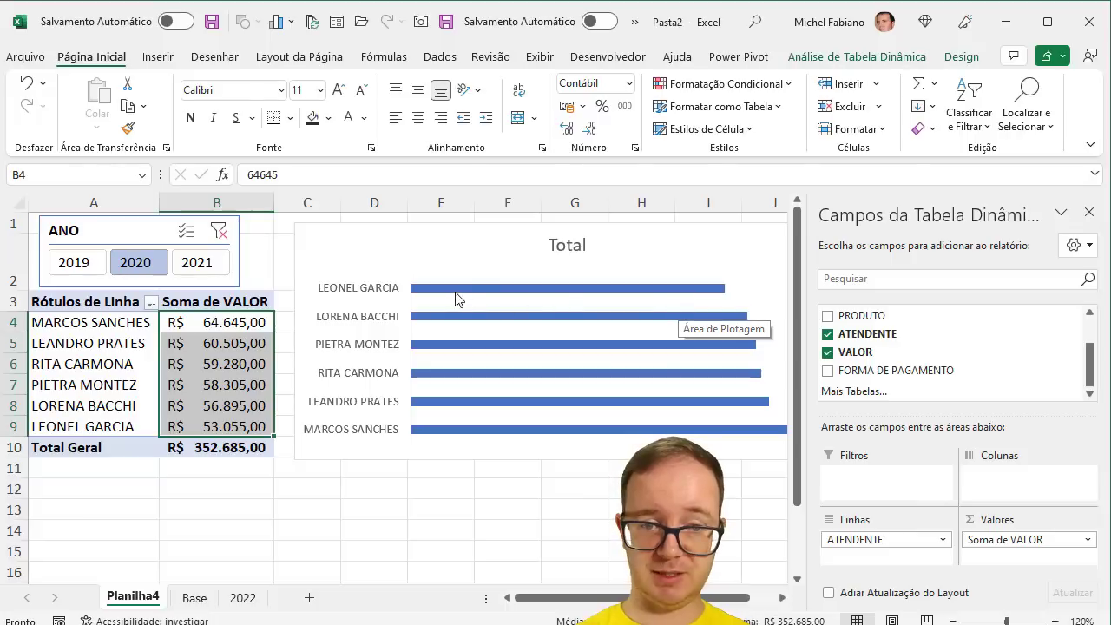
pyautogui.click(178, 271)
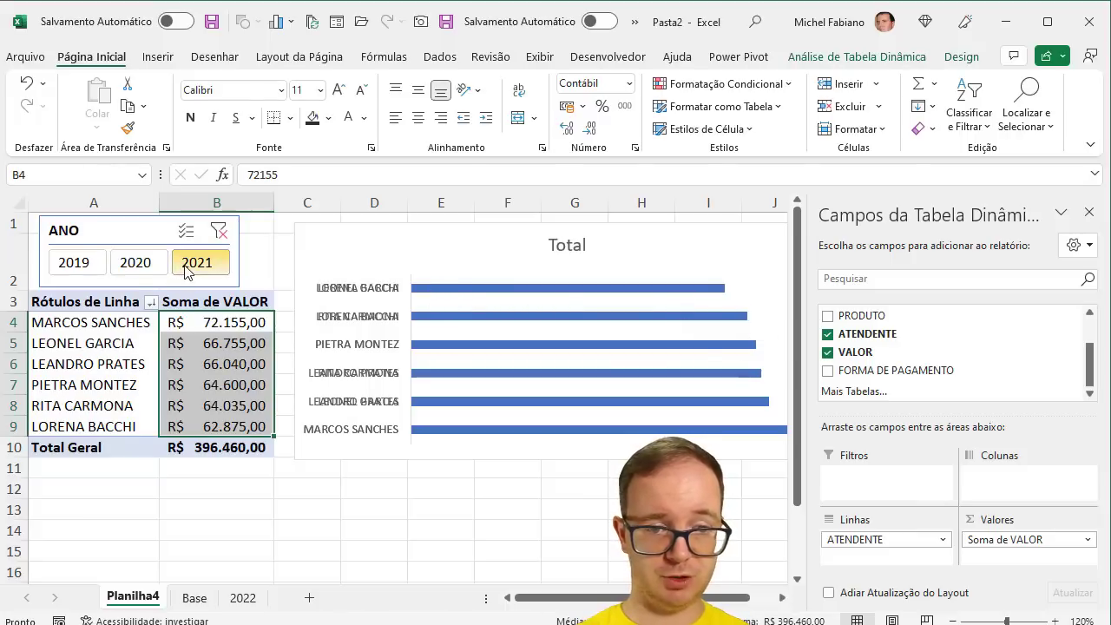
pyautogui.moveTo(111, 323); pyautogui.dragTo(198, 324)
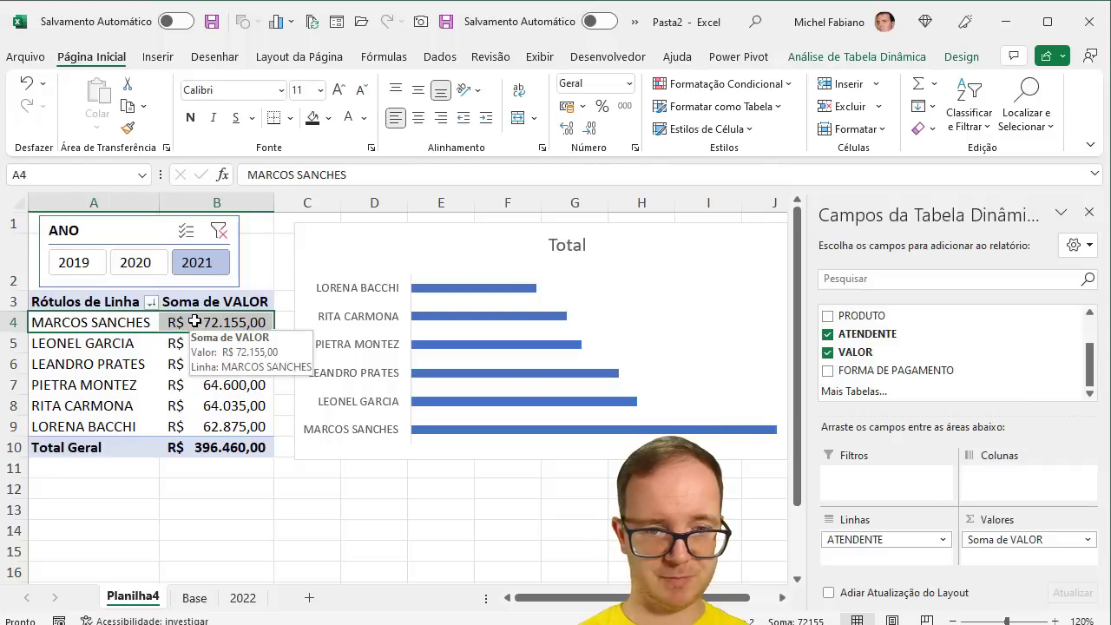
pyautogui.click(73, 262)
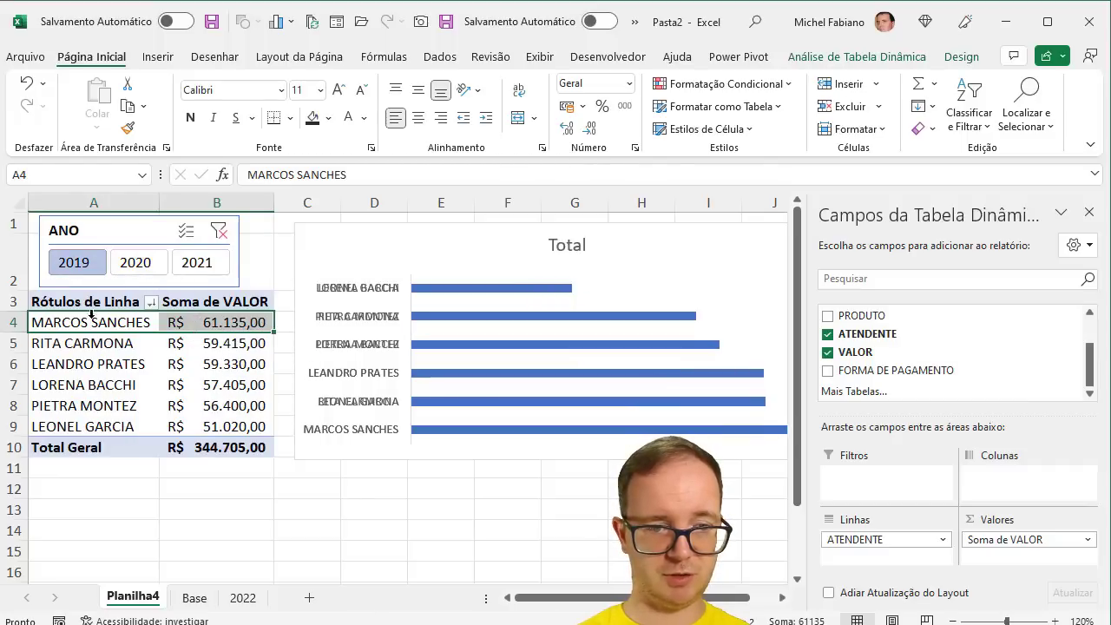
pyautogui.moveTo(90, 316); pyautogui.dragTo(215, 326)
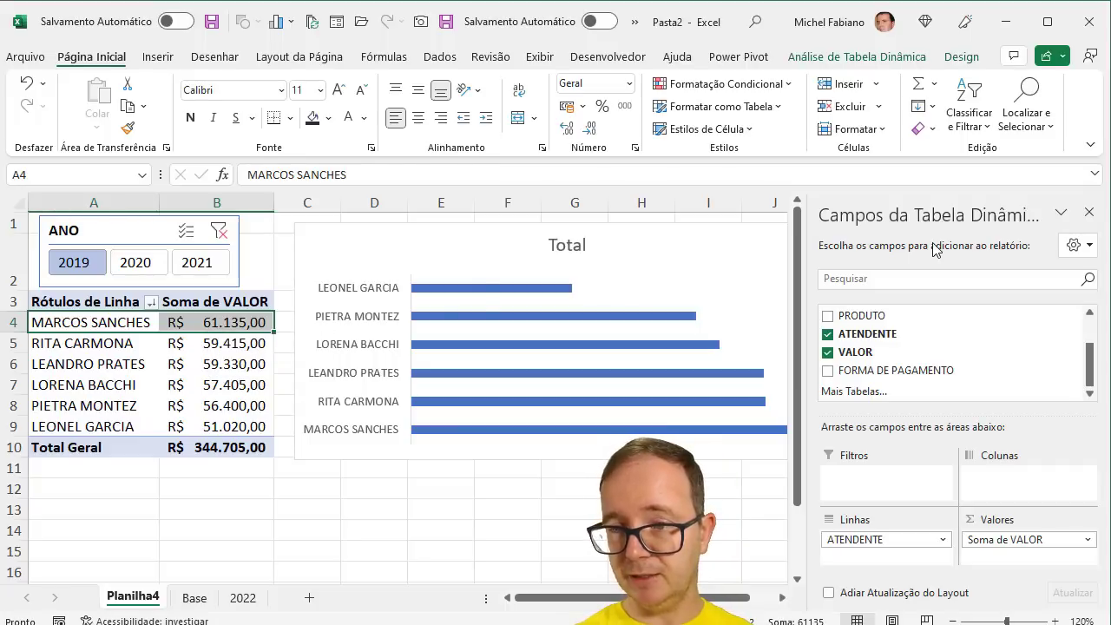
# - Close the pivot field list, narrow the bar chart to end near column I and move it slightly down
pyautogui.click(1090, 212)
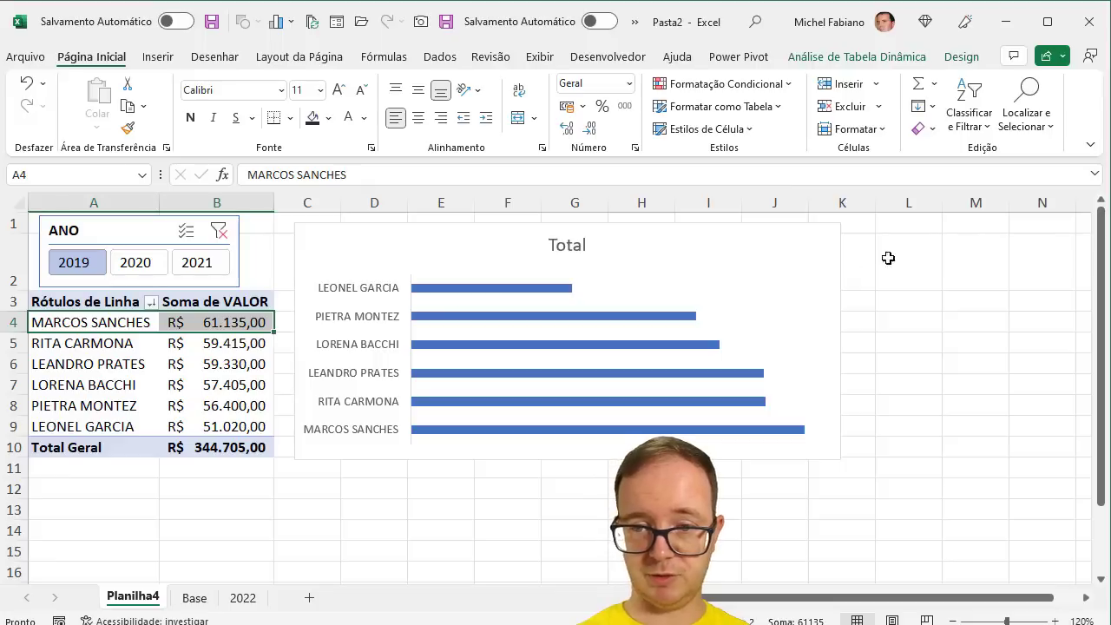
pyautogui.click(809, 288)
pyautogui.moveTo(843, 343); pyautogui.dragTo(729, 347)
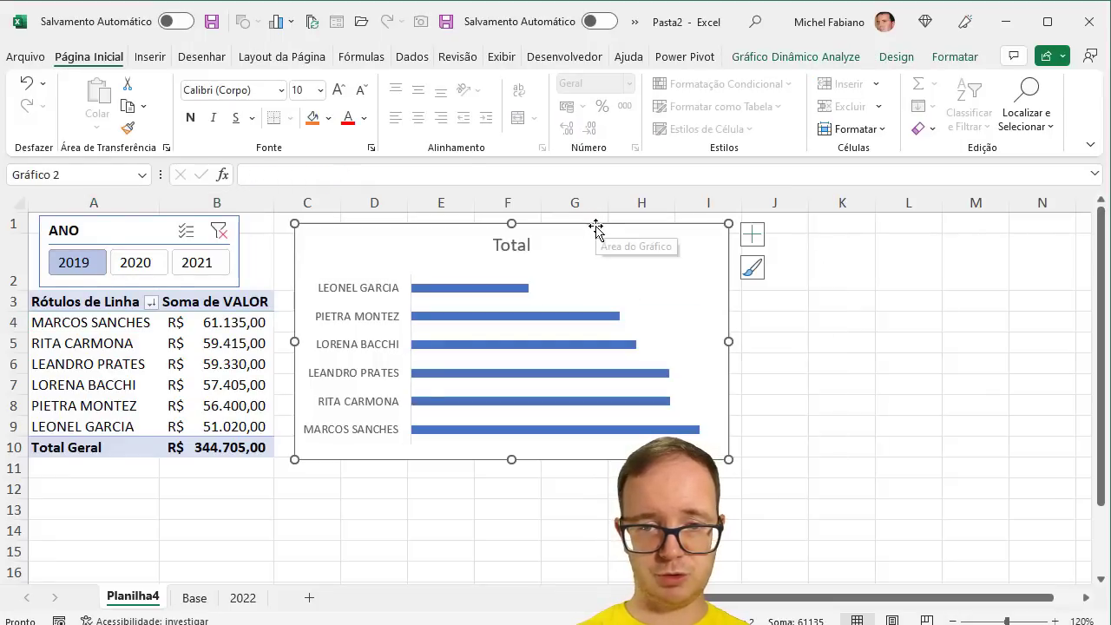
pyautogui.moveTo(596, 225); pyautogui.dragTo(594, 240)
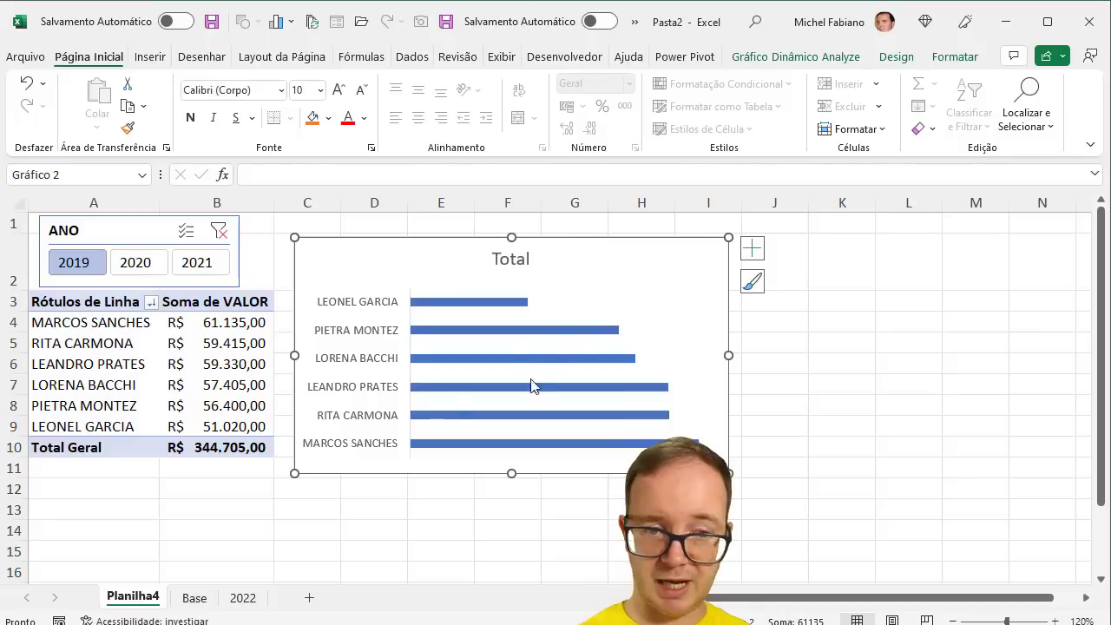
# - Filter the pivot table and chart by ANO 2020 and then by 2021, leaving 2021 selected
pyautogui.click(138, 266)
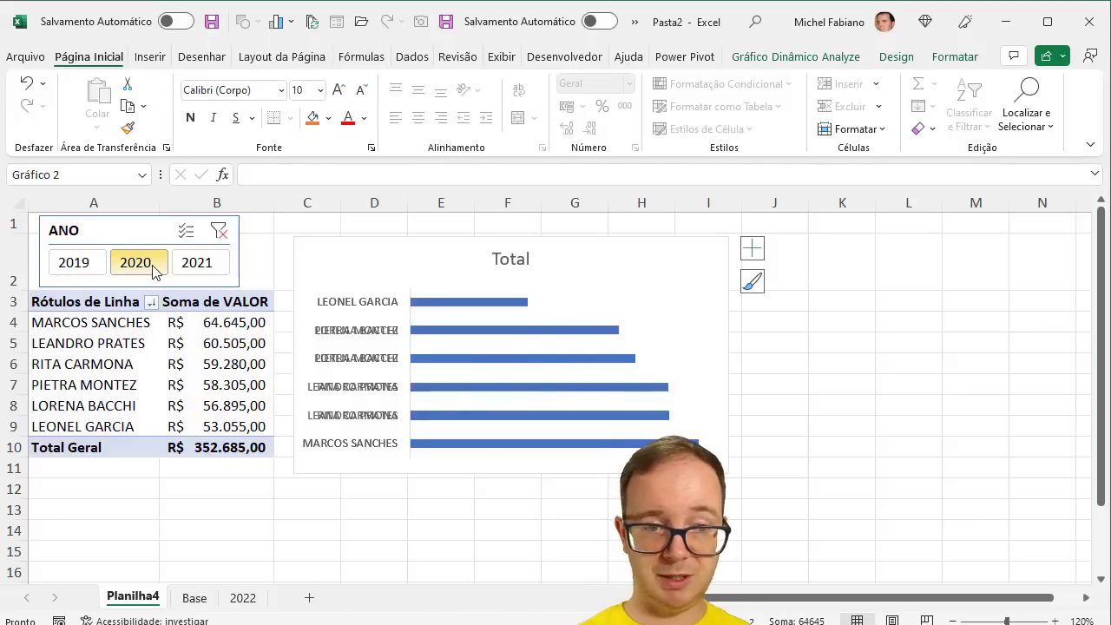
pyautogui.click(200, 264)
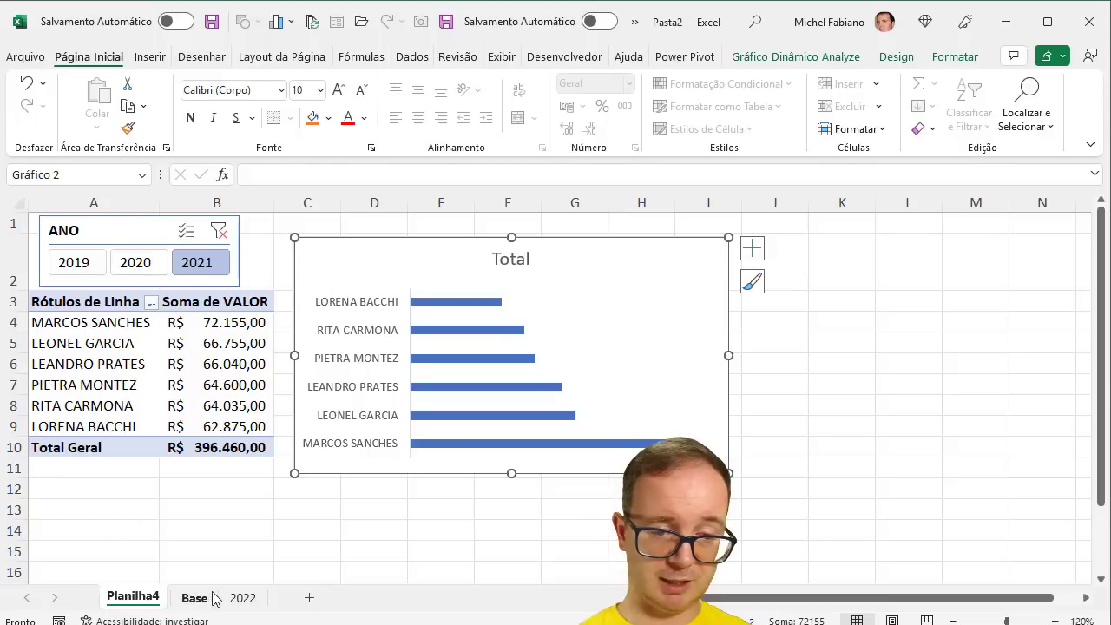
# - Compare the records on the 2022 sheet with the source table on the Base sheet
pyautogui.click(242, 598)
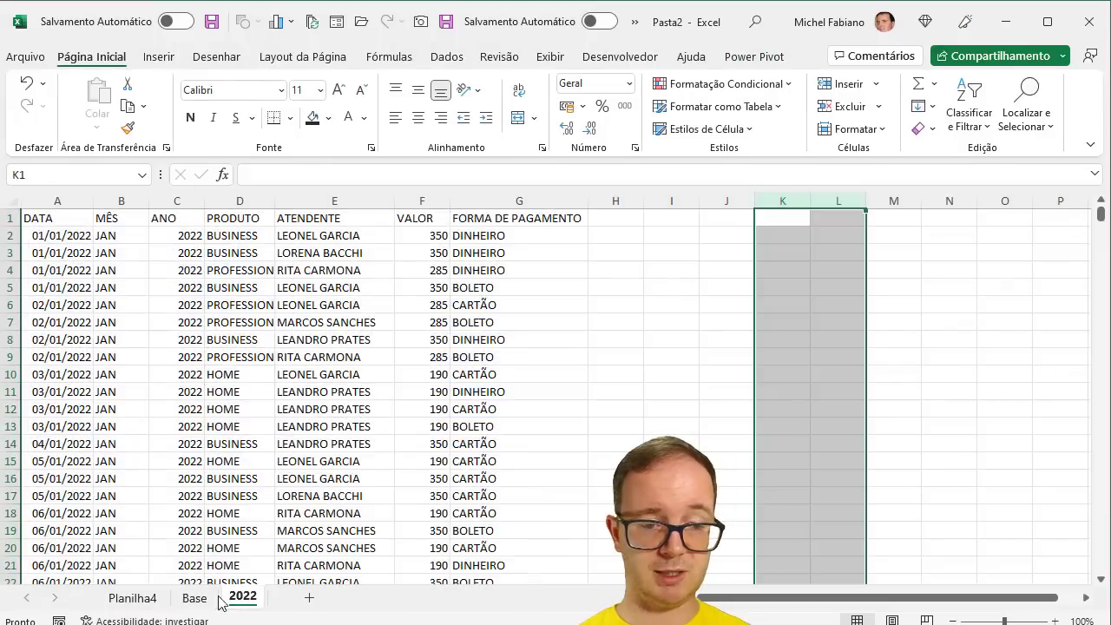
pyautogui.click(195, 599)
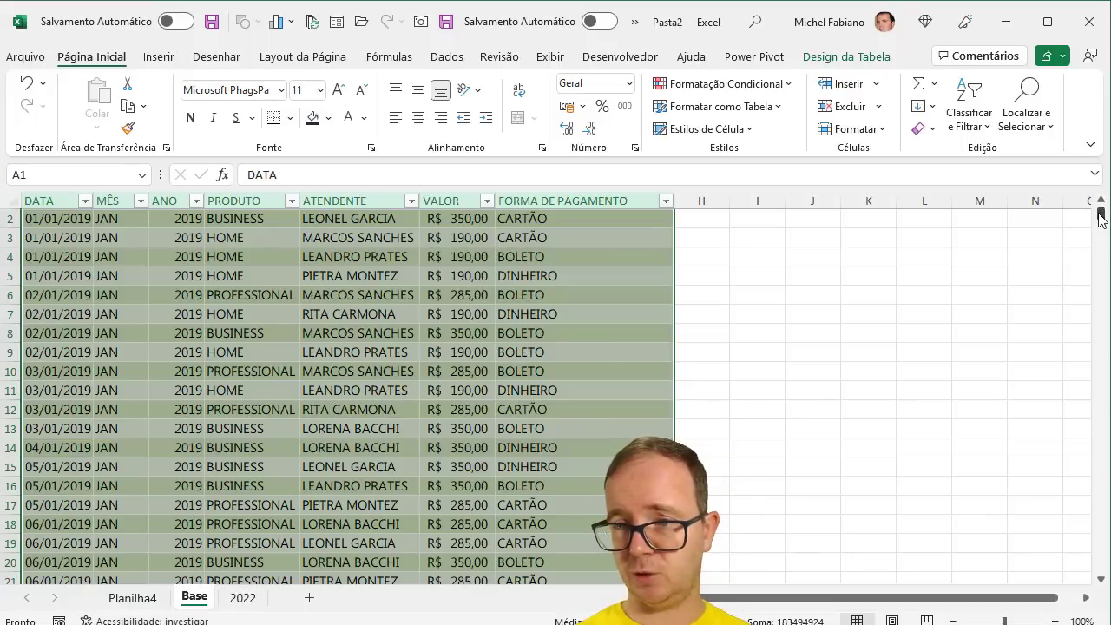
pyautogui.moveTo(1101, 217); pyautogui.dragTo(1101, 208)
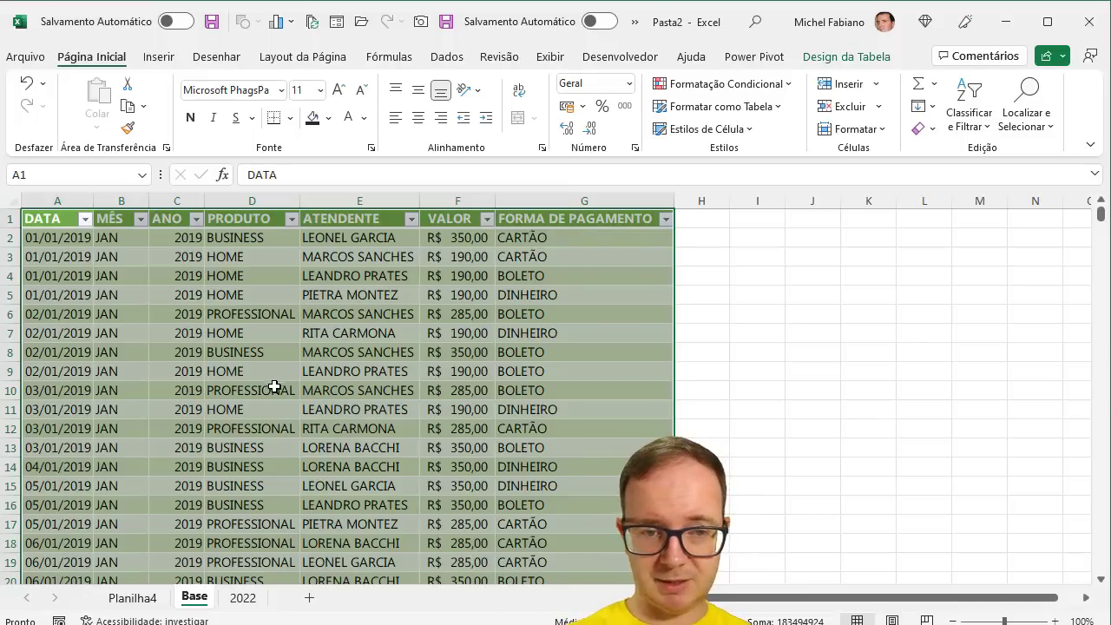
pyautogui.click(245, 600)
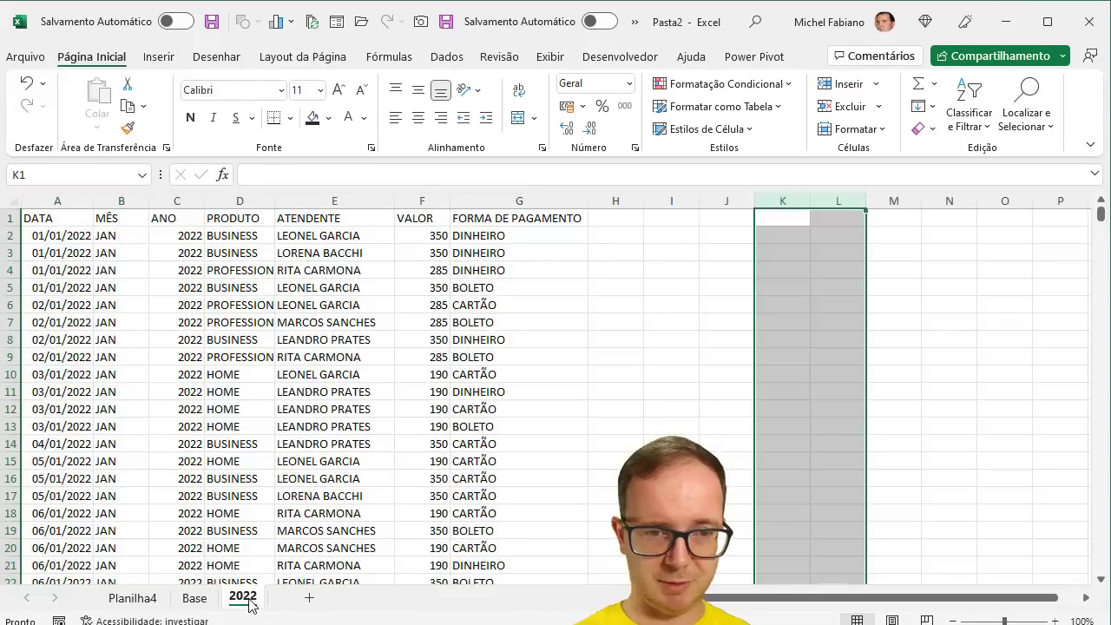
# - Copy the Planilha4 pivot table A3:B10 to cell B3 of a new sheet and autofit columns B and C
pyautogui.click(134, 599)
pyautogui.moveTo(101, 307); pyautogui.dragTo(196, 449)
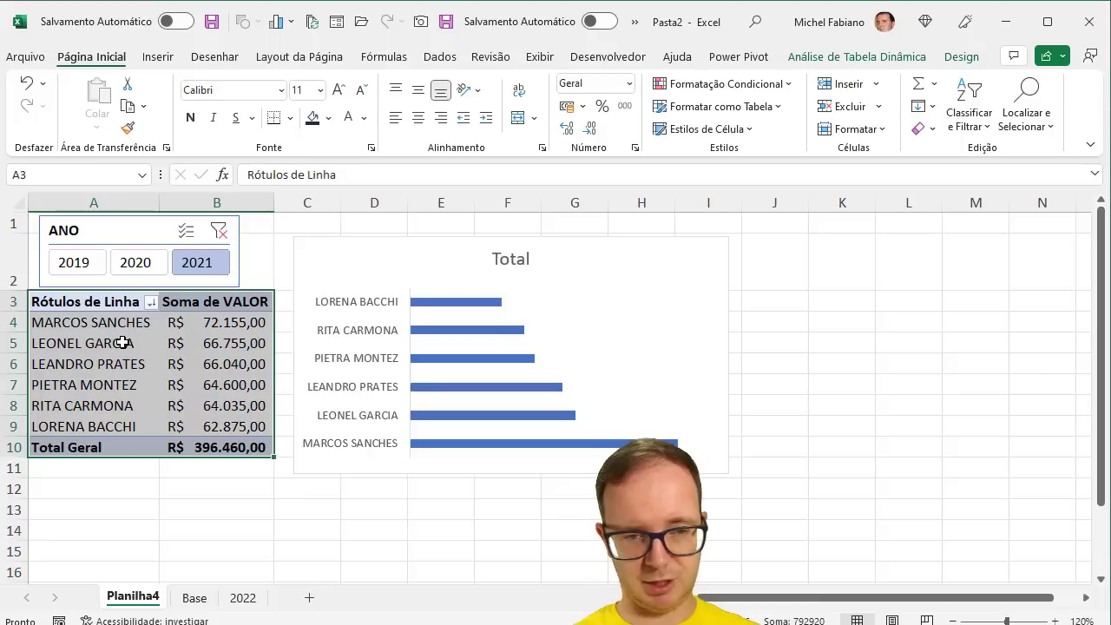
pyautogui.hotkey('ctrl', 'c')
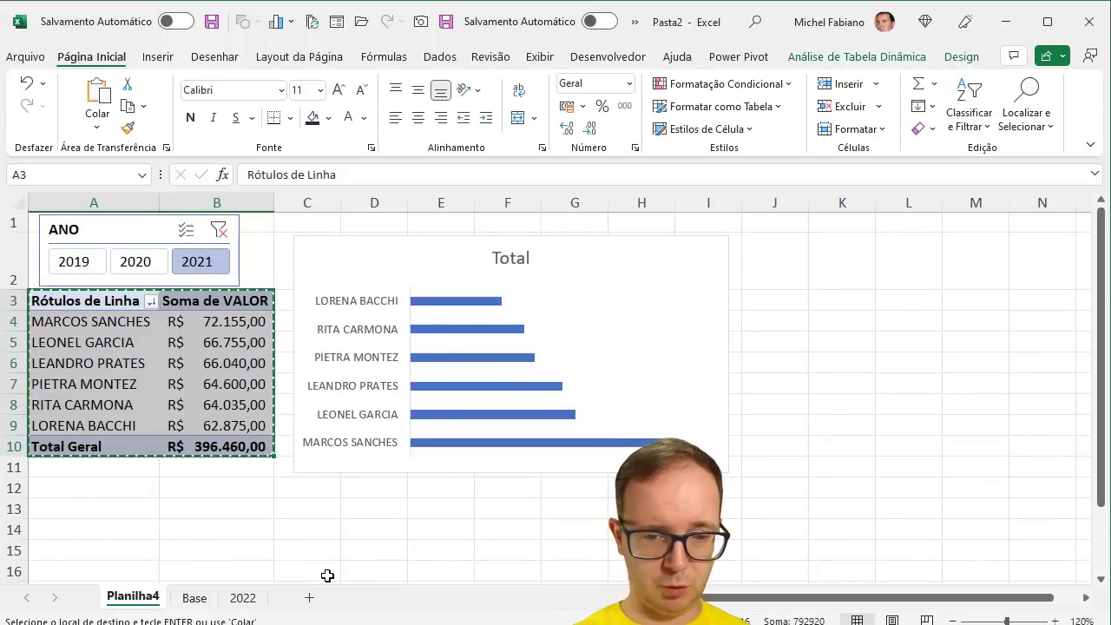
pyautogui.click(309, 597)
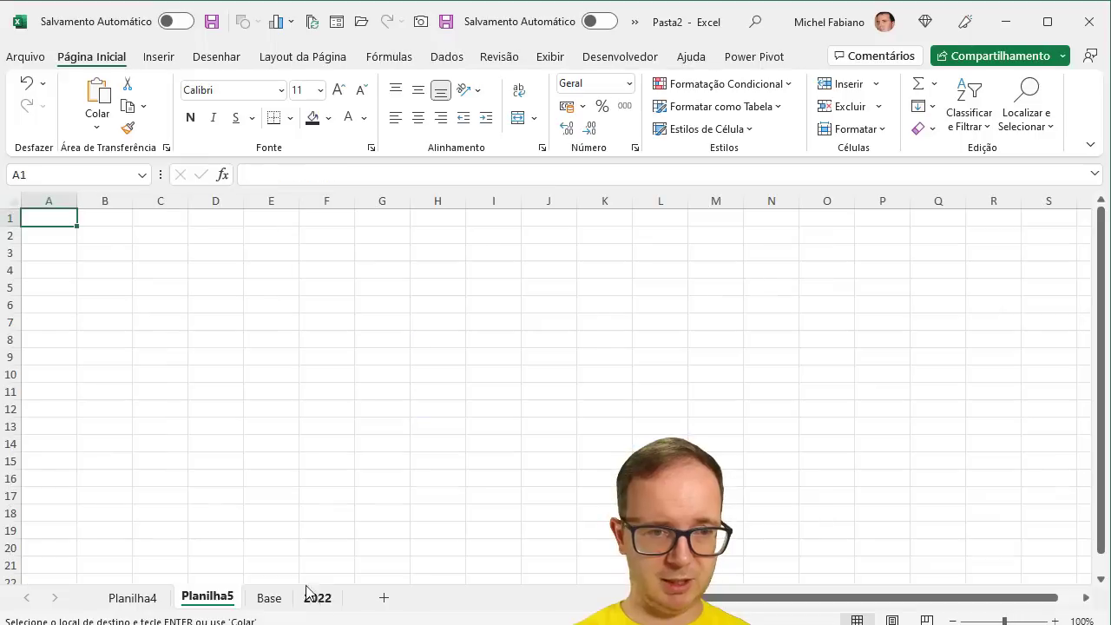
pyautogui.click(97, 251)
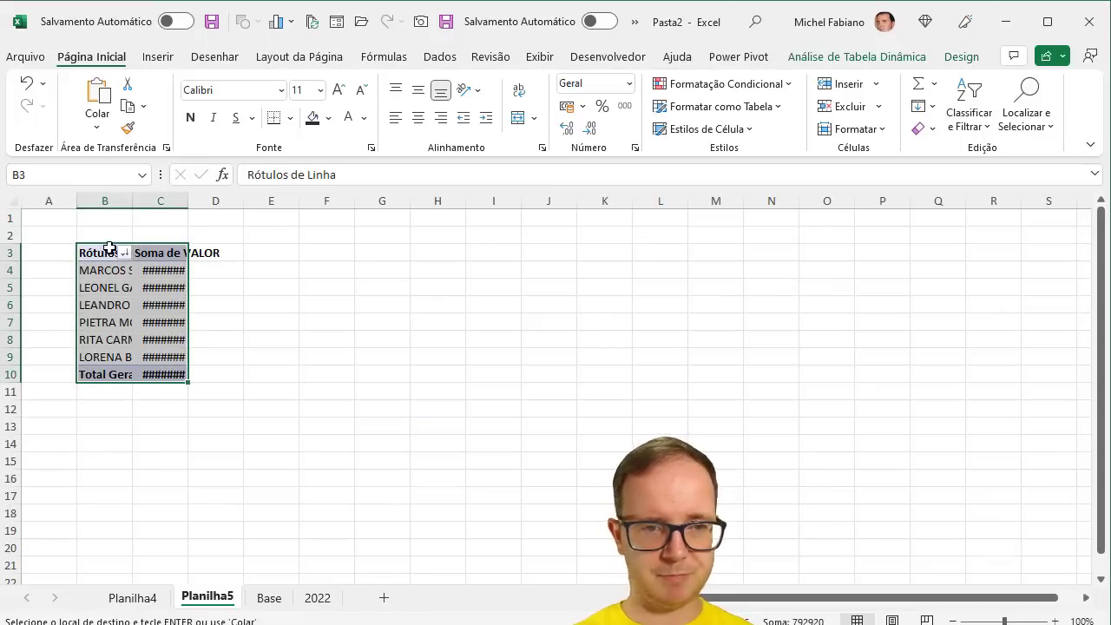
pyautogui.doubleClick(130, 202)
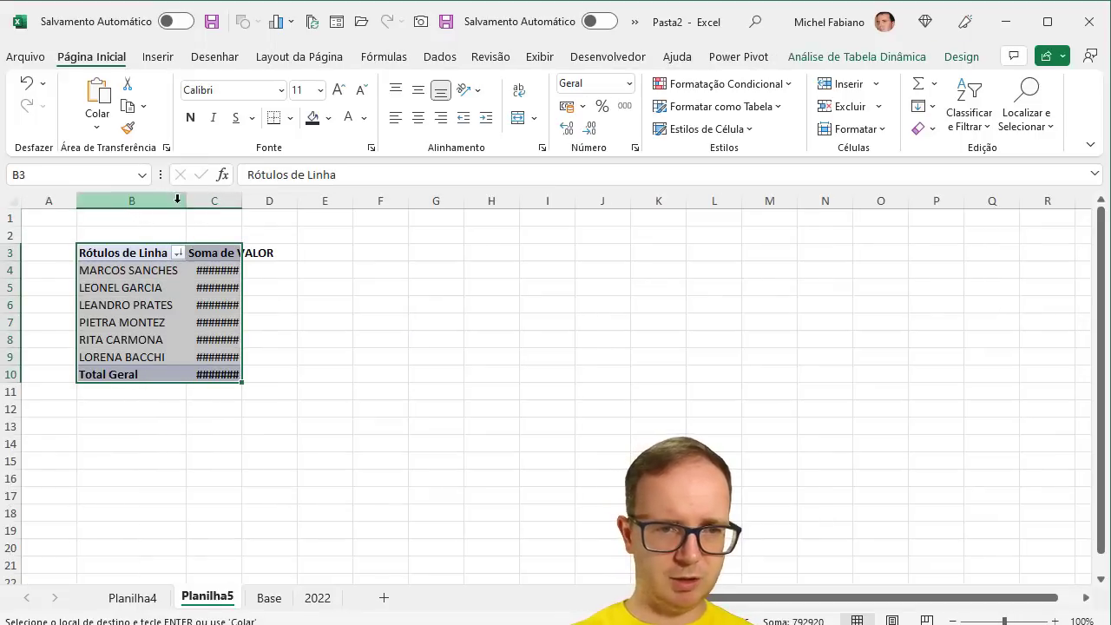
pyautogui.doubleClick(242, 201)
# - Show the field list for the copied pivot table on Planilha5
pyautogui.click(161, 305)
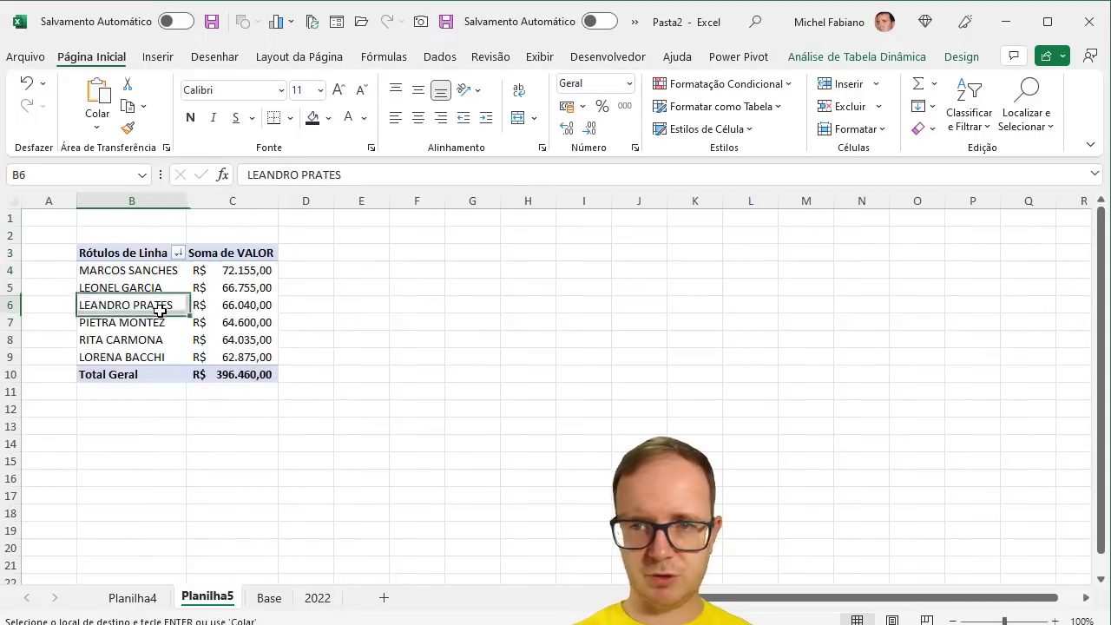
pyautogui.click(857, 57)
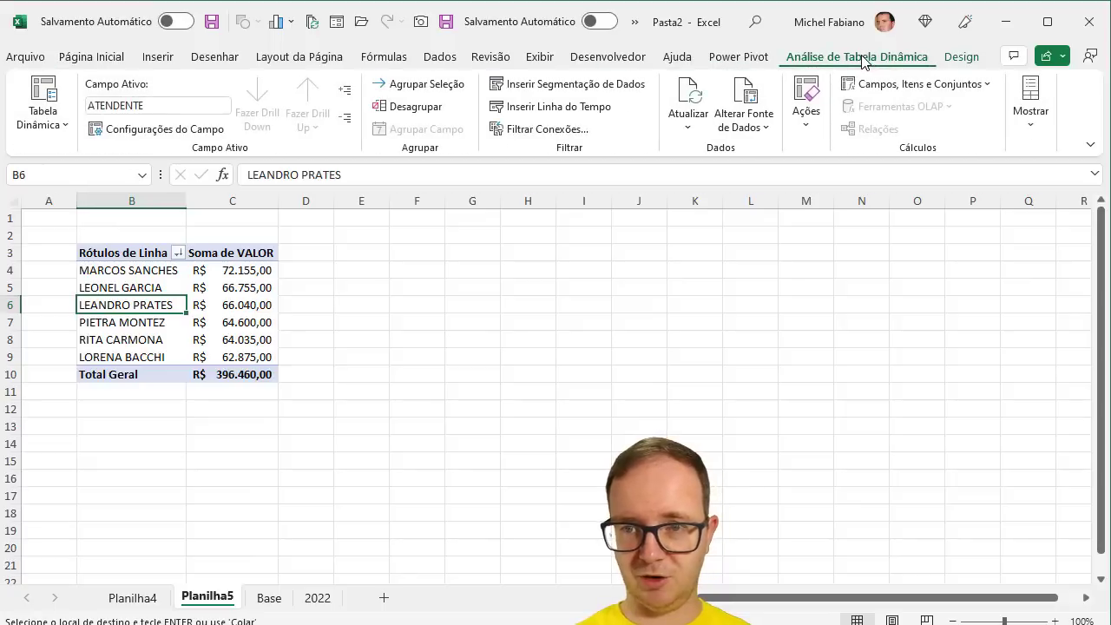
pyautogui.click(908, 85)
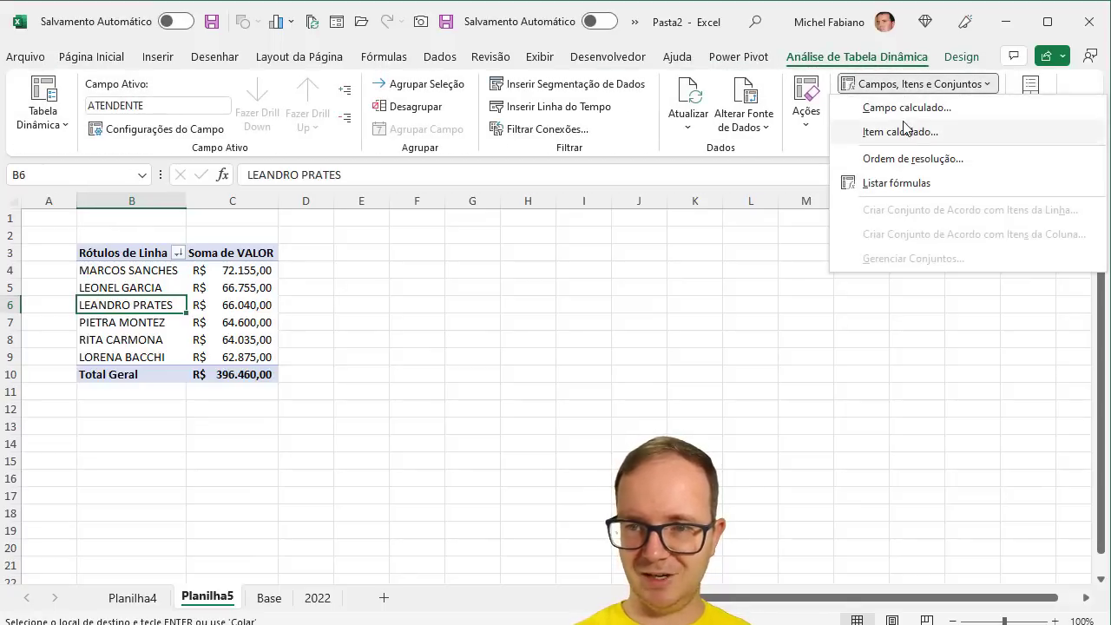
pyautogui.click(935, 86)
pyautogui.click(1031, 130)
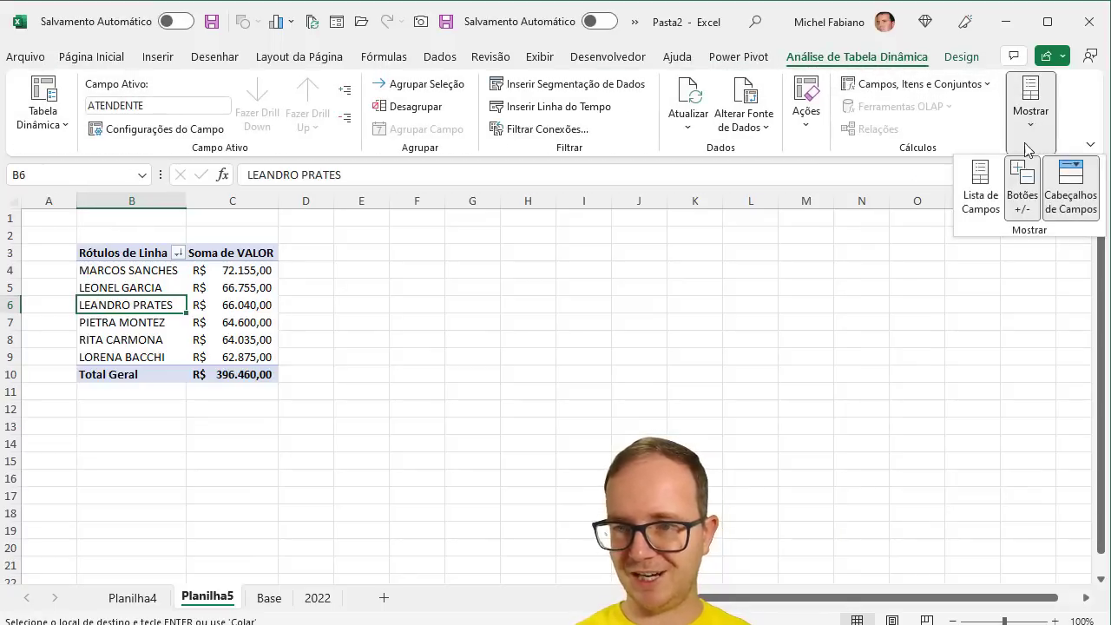
pyautogui.click(989, 201)
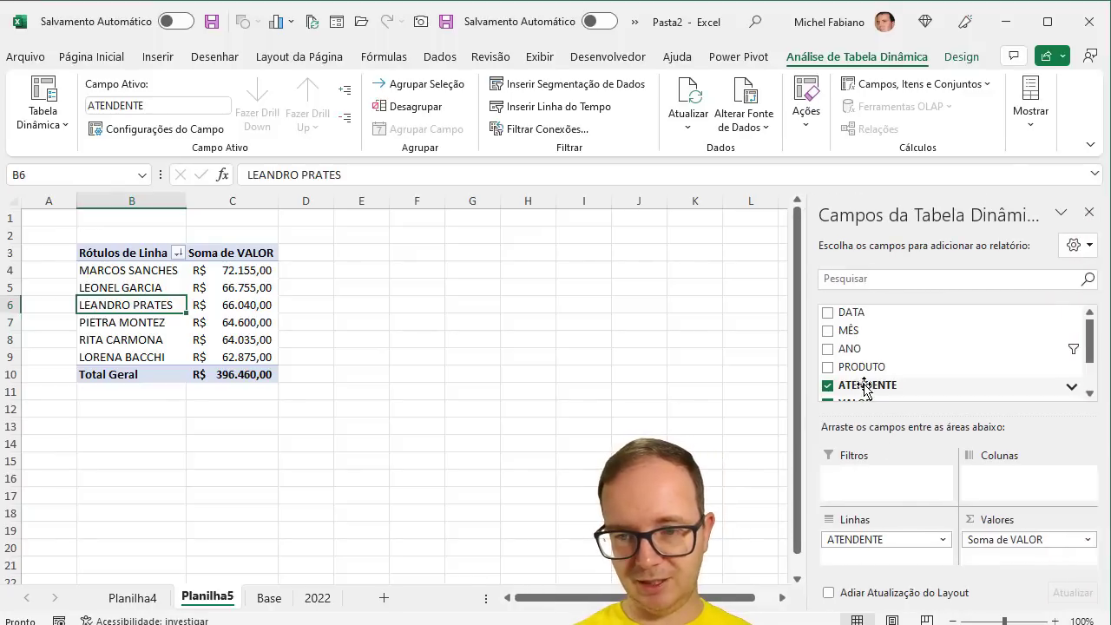
# - Replace ATENDENTE with FORMA DE PAGAMENTO as the row field of the Planilha5 pivot table
pyautogui.click(828, 385)
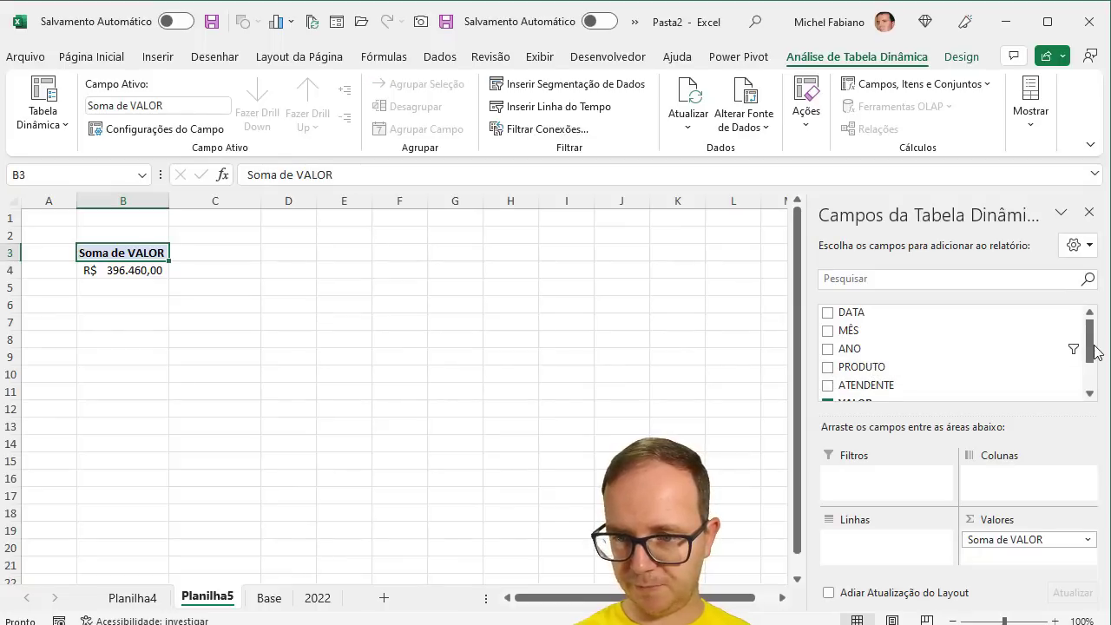
pyautogui.moveTo(1096, 352); pyautogui.dragTo(1098, 384)
pyautogui.moveTo(884, 375); pyautogui.dragTo(900, 550)
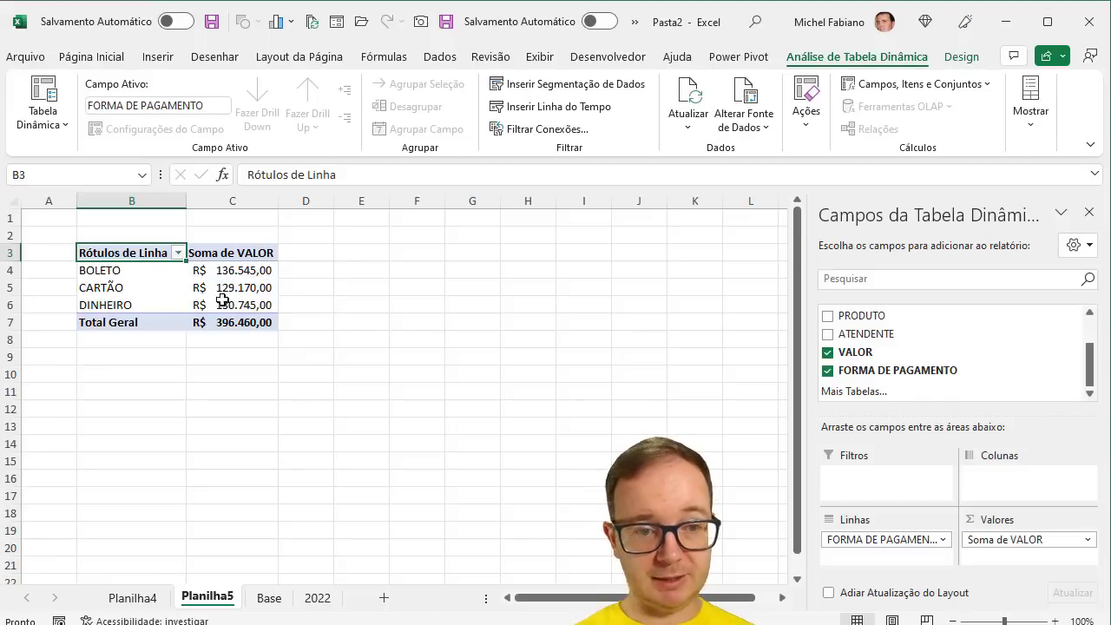
# - Clear the ANO slicer filter on Planilha4, and return to the payment-method pivot table on Planilha5
pyautogui.click(160, 601)
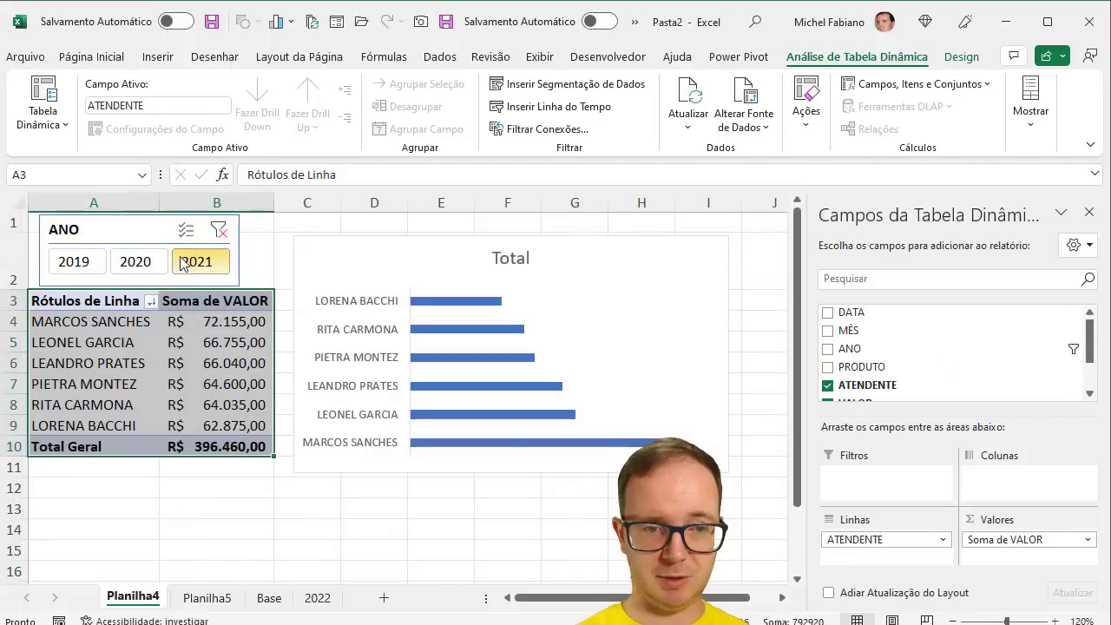
pyautogui.click(218, 233)
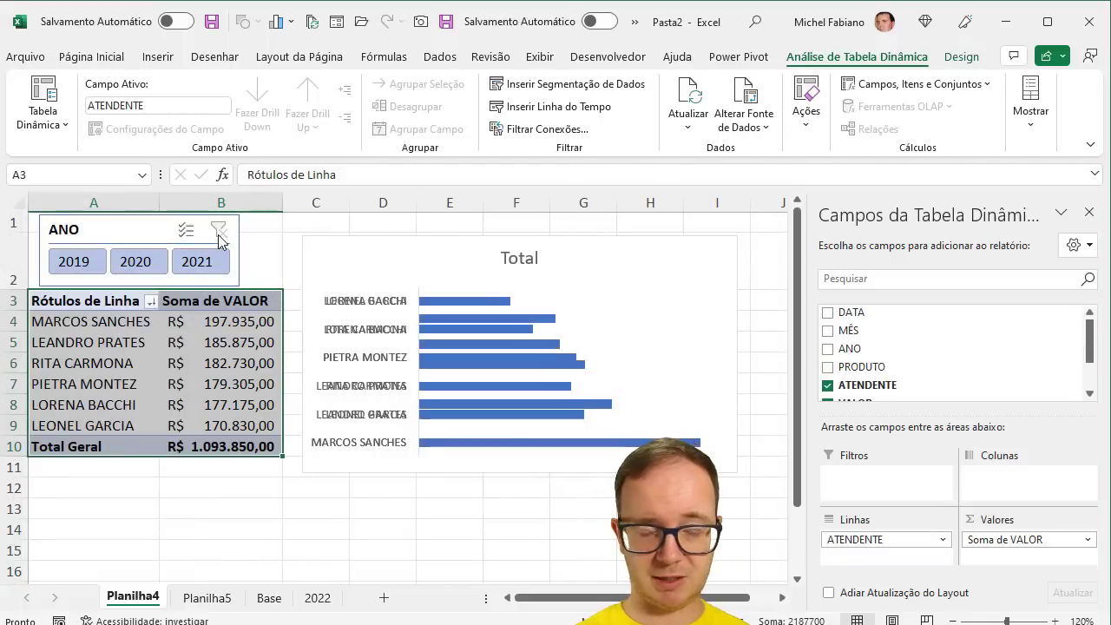
pyautogui.click(207, 599)
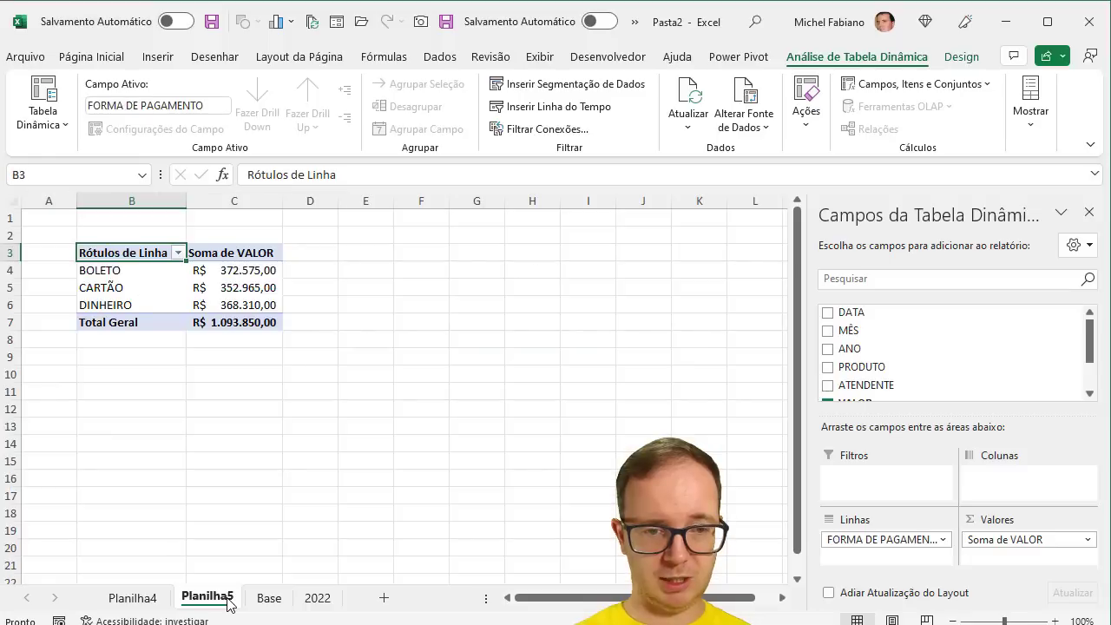
pyautogui.moveTo(269, 323)
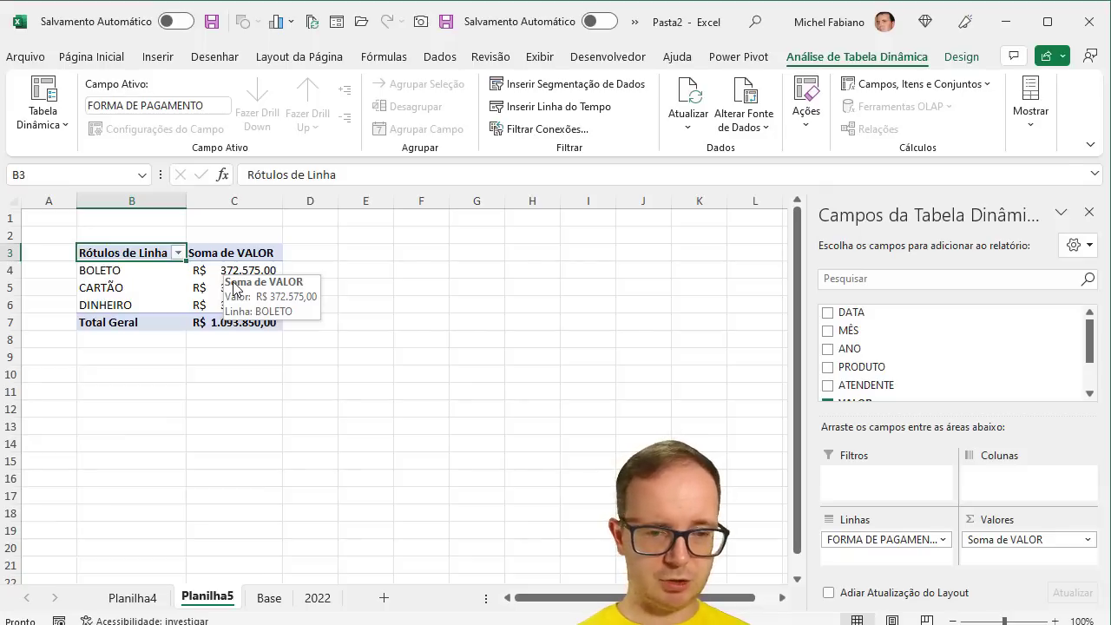
# - Rename the Planilha4 sheet as VENDEDORES
pyautogui.click(138, 618)
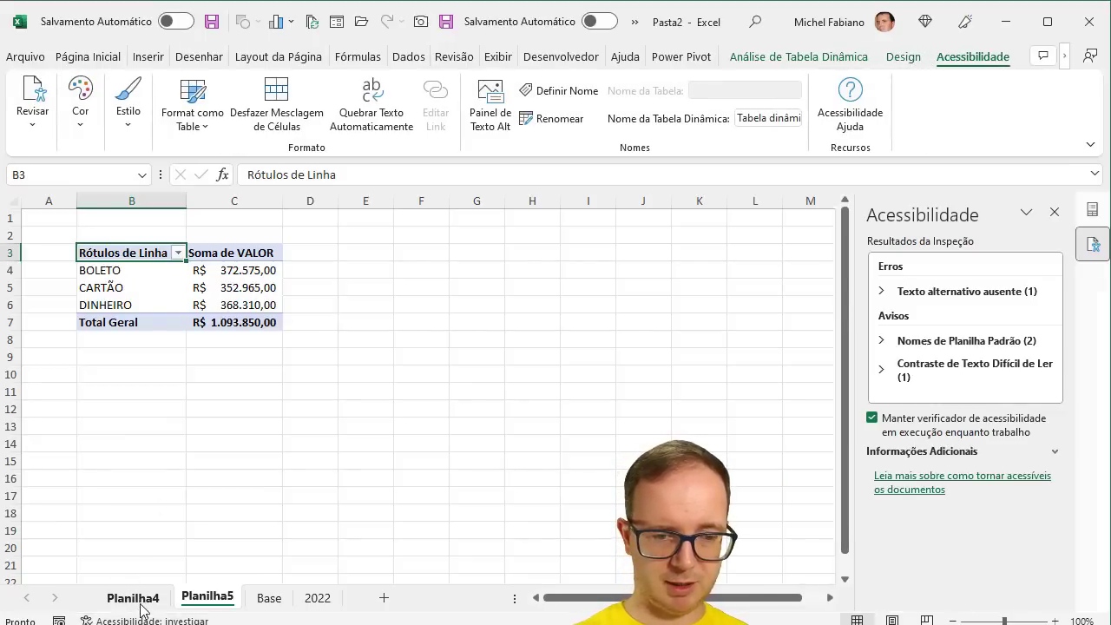
pyautogui.click(139, 599)
pyautogui.doubleClick(142, 599)
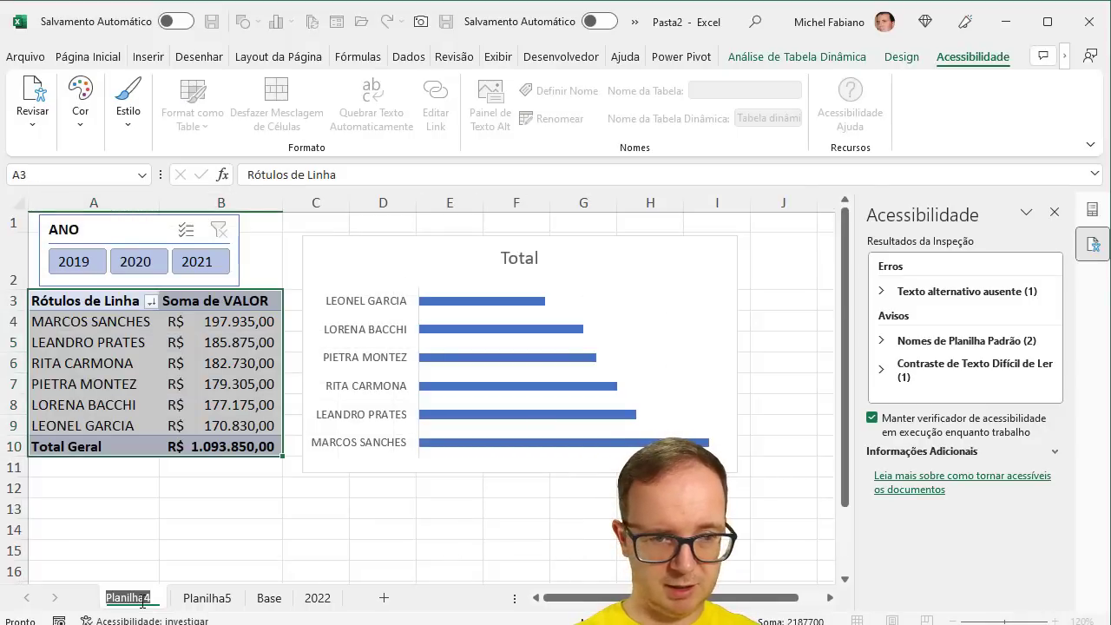
pyautogui.write('dE')
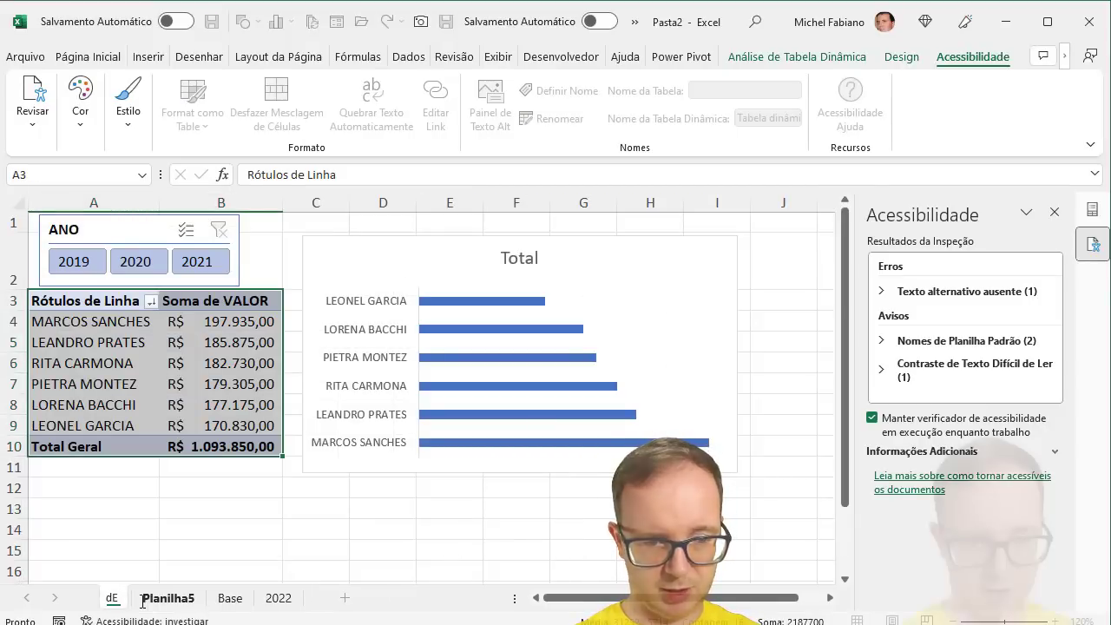
pyautogui.press('BackSpace')
pyautogui.press('BackSpace')
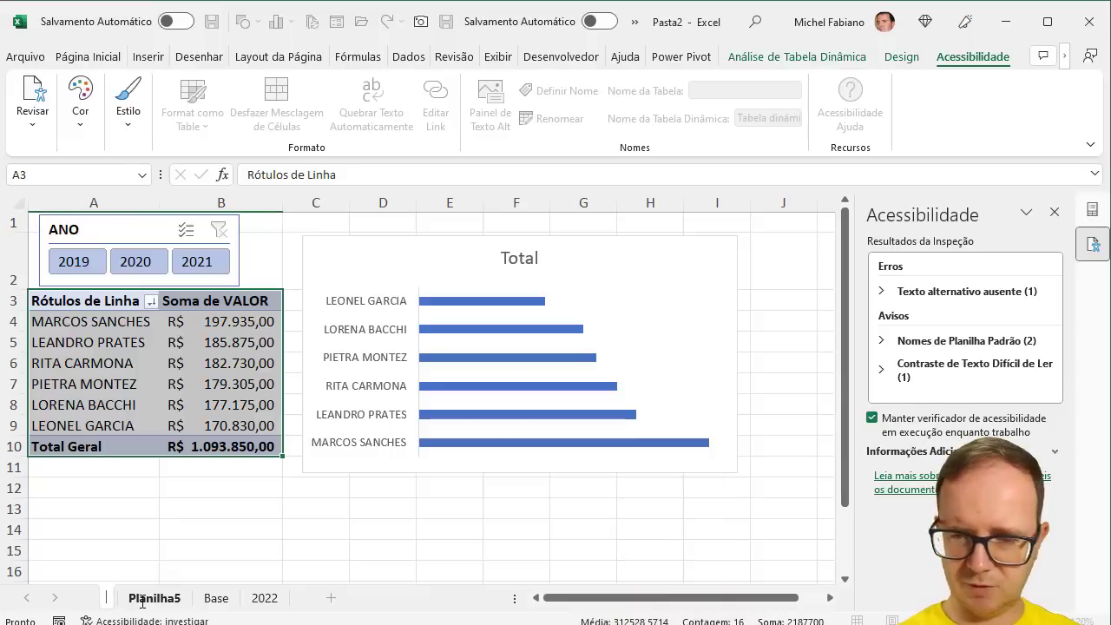
pyautogui.write('VEN')
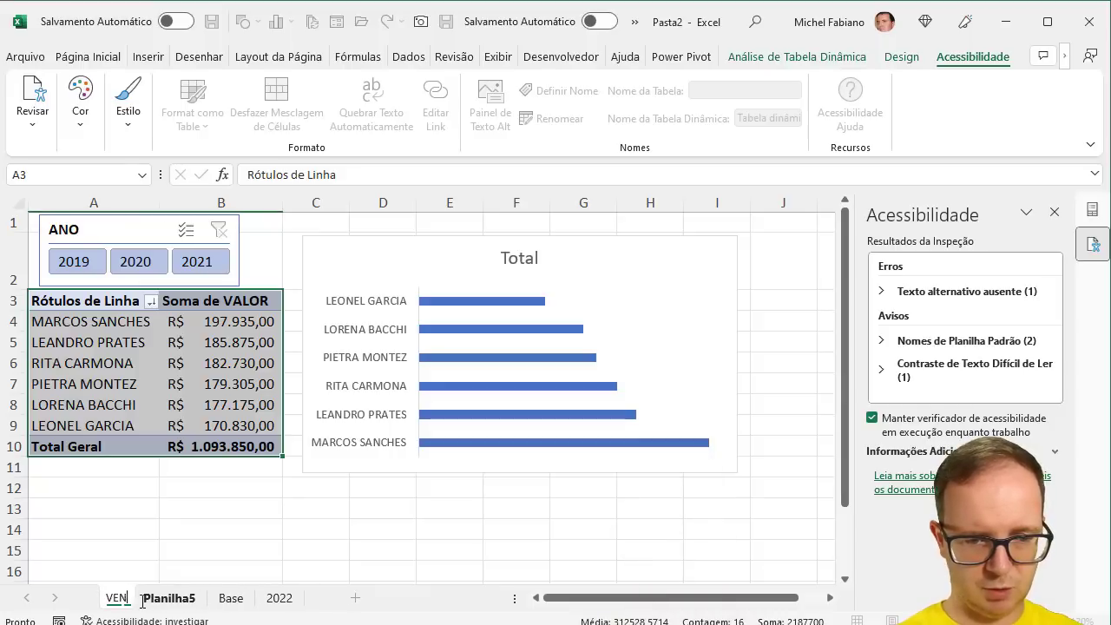
pyautogui.write('DEDORES')
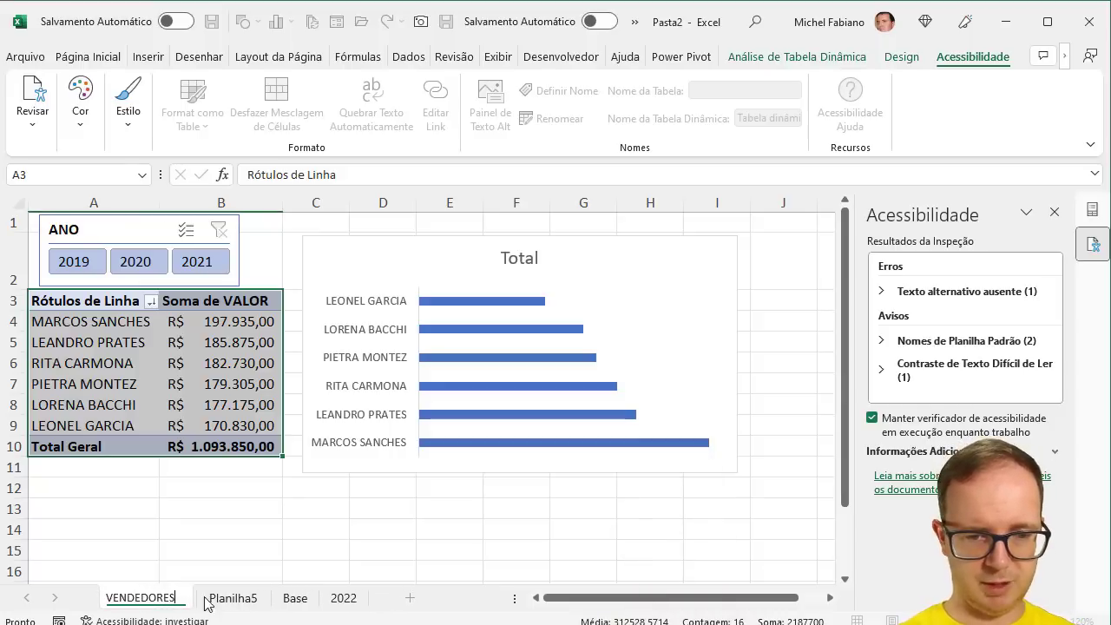
# - Rename the Planilha5 sheet as FORMA DE PAGAMENTO
pyautogui.click(208, 602)
pyautogui.doubleClick(228, 598)
pyautogui.write('FOR')
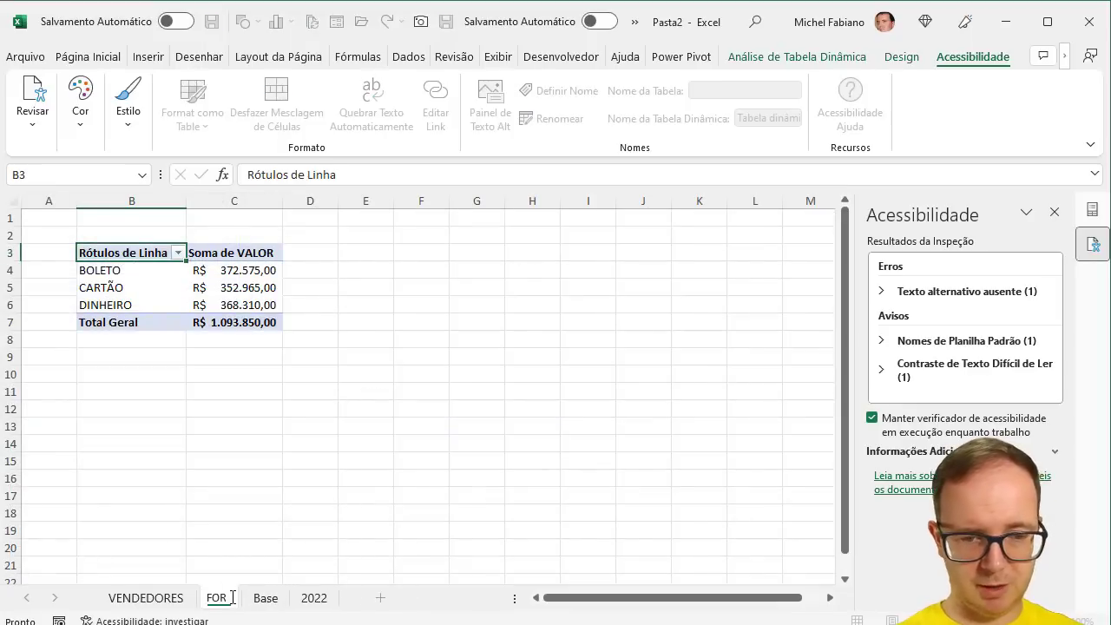
pyautogui.write('MA DE PAGAMENTO')
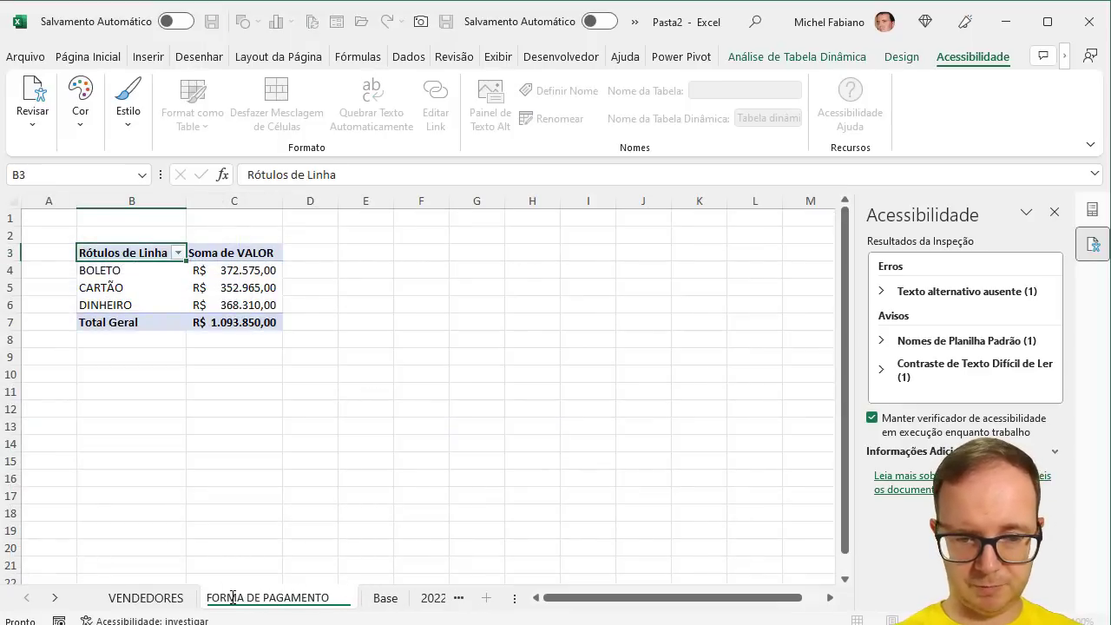
pyautogui.press('Return')
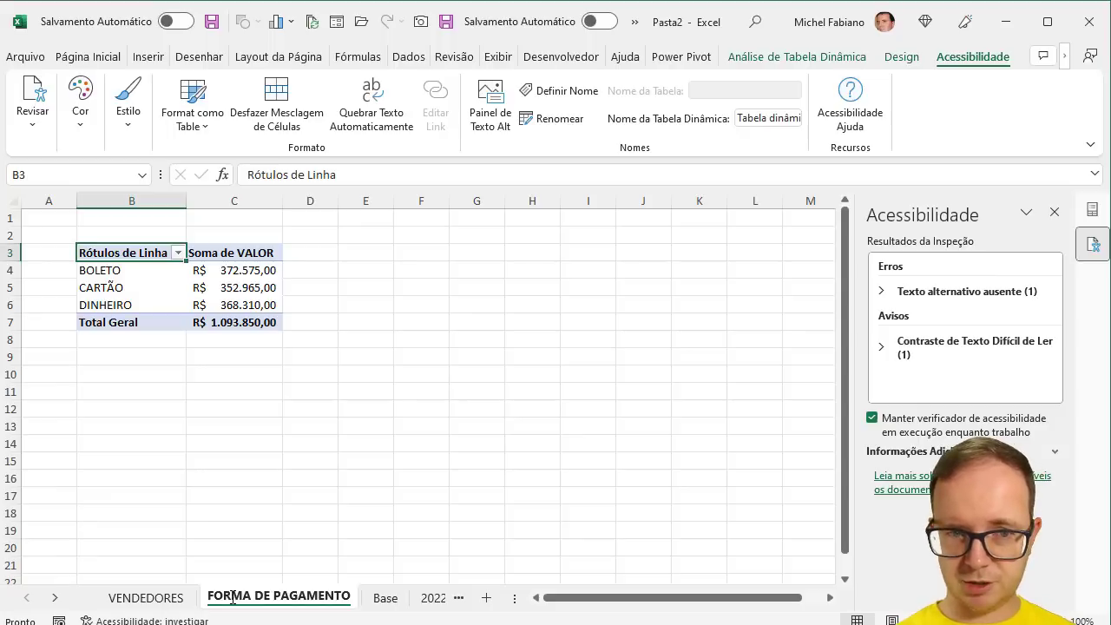
# - Insert a 2D pie chart from the payment-method pivot table and place it beside the table, spanning about columns E to L
pyautogui.click(244, 275)
pyautogui.click(150, 57)
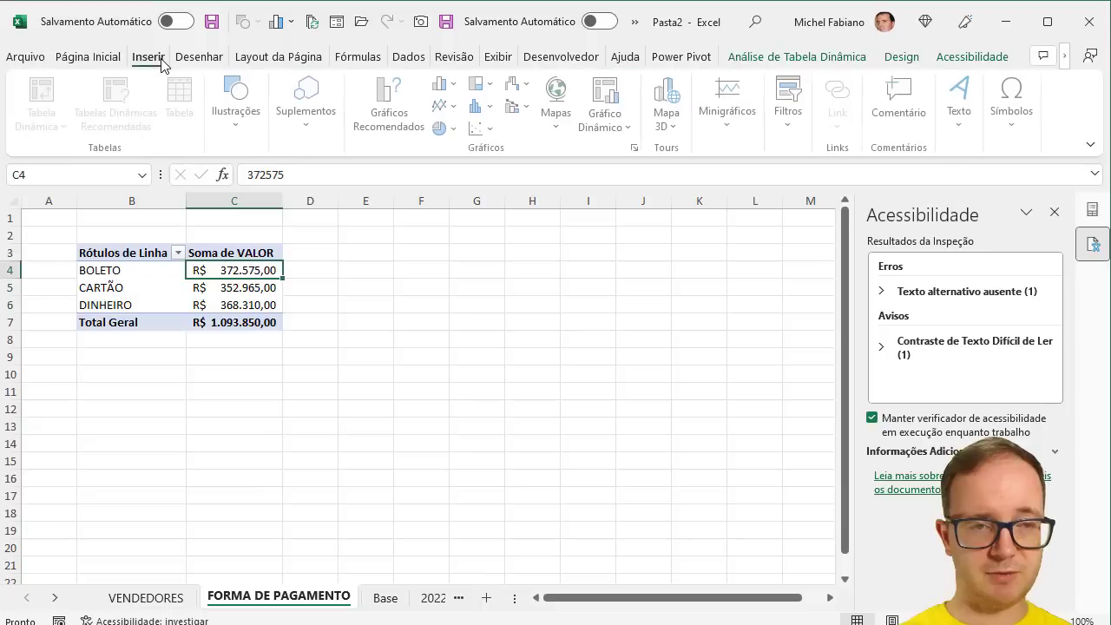
pyautogui.click(444, 129)
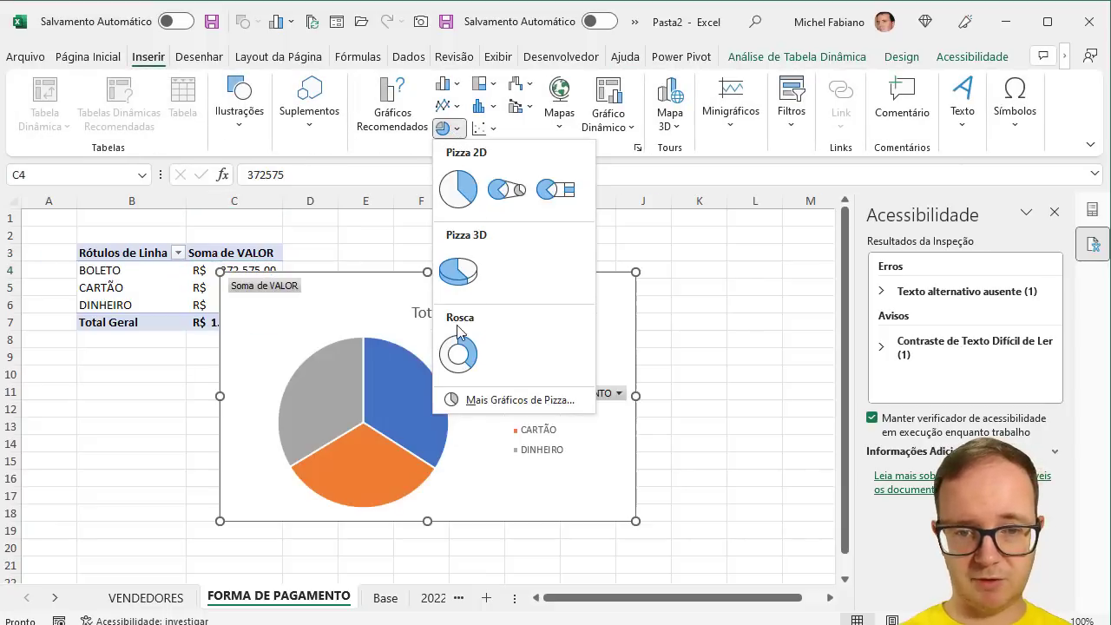
pyautogui.click(458, 270)
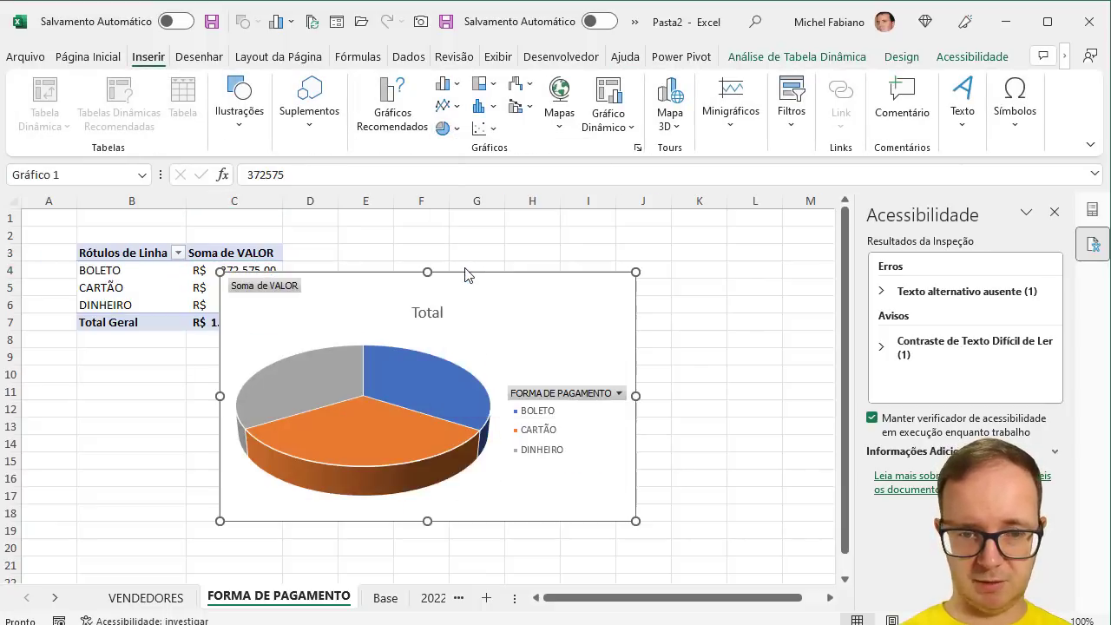
pyautogui.click(444, 129)
pyautogui.click(460, 193)
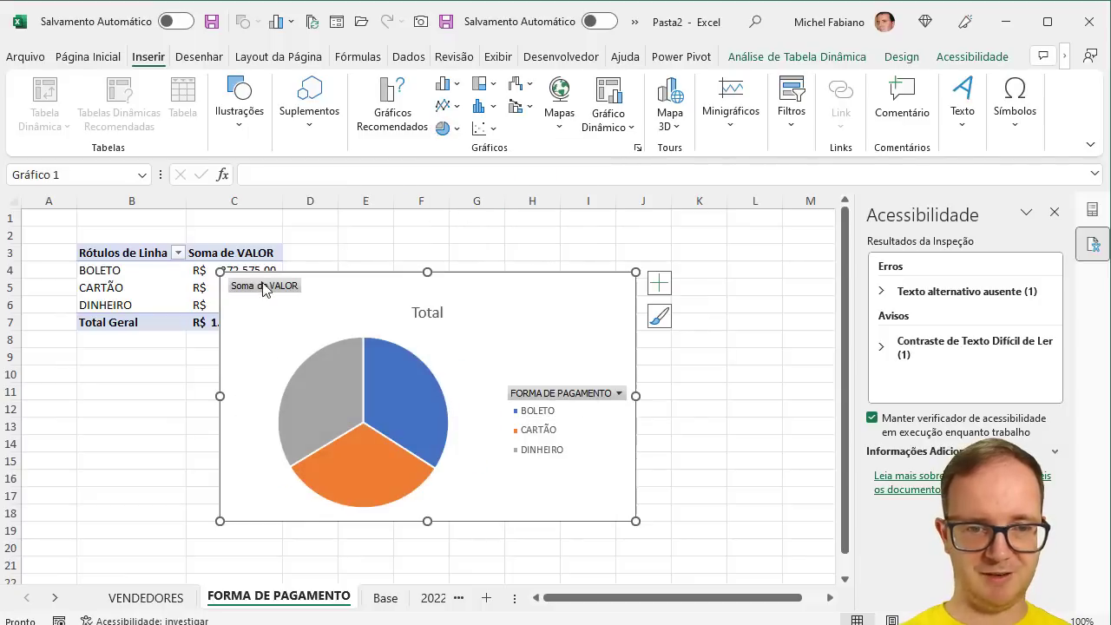
pyautogui.moveTo(496, 281); pyautogui.dragTo(608, 251)
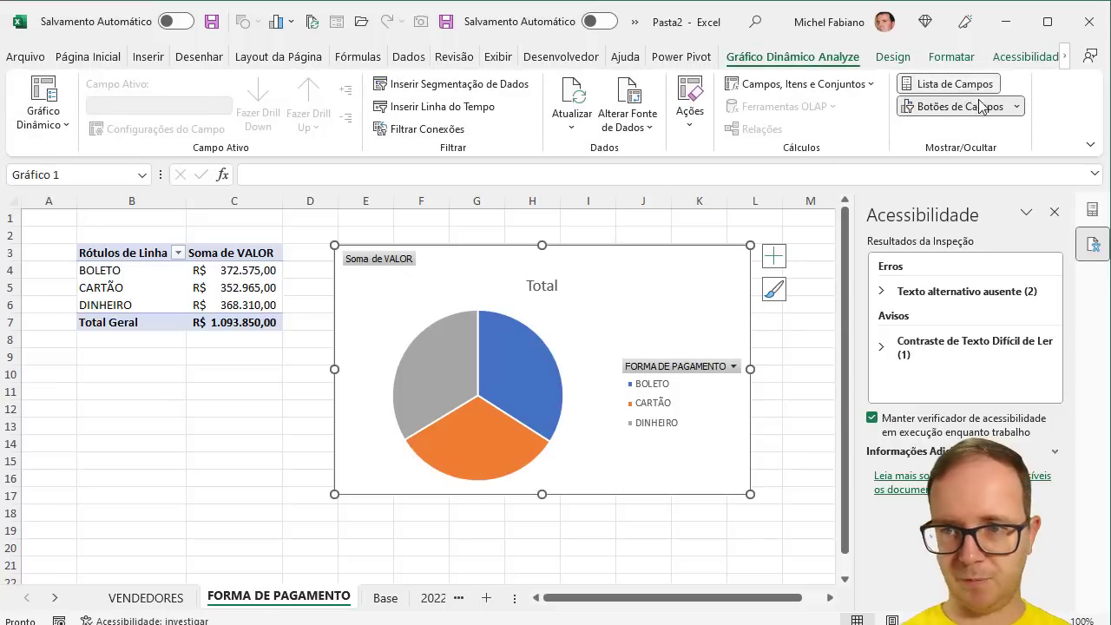
# - Hide all field buttons on the pie chart
pyautogui.click(897, 58)
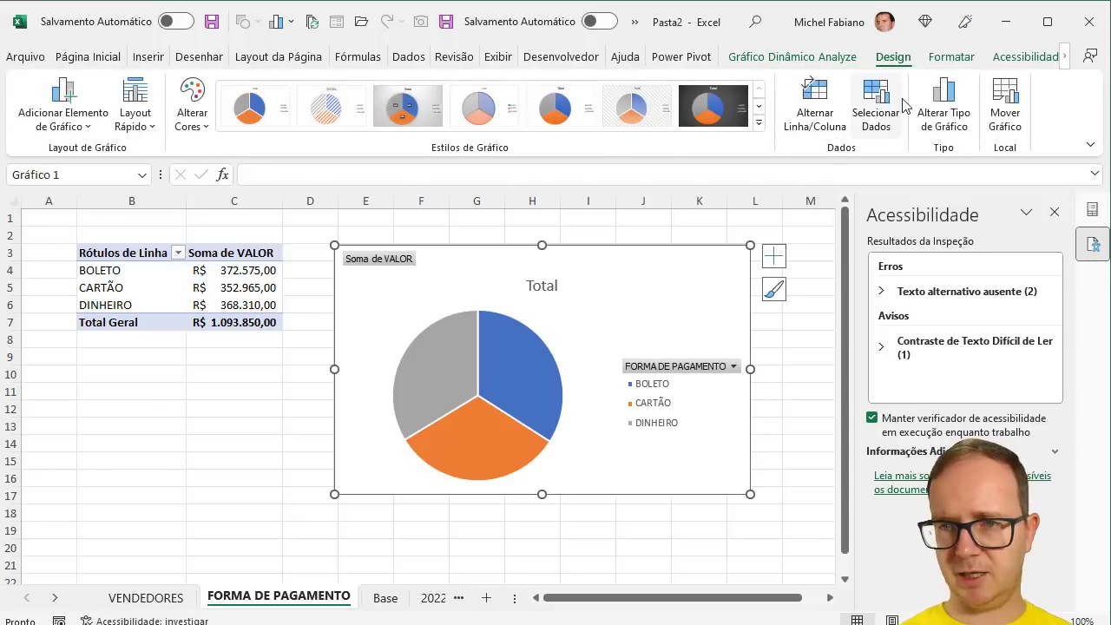
pyautogui.click(942, 61)
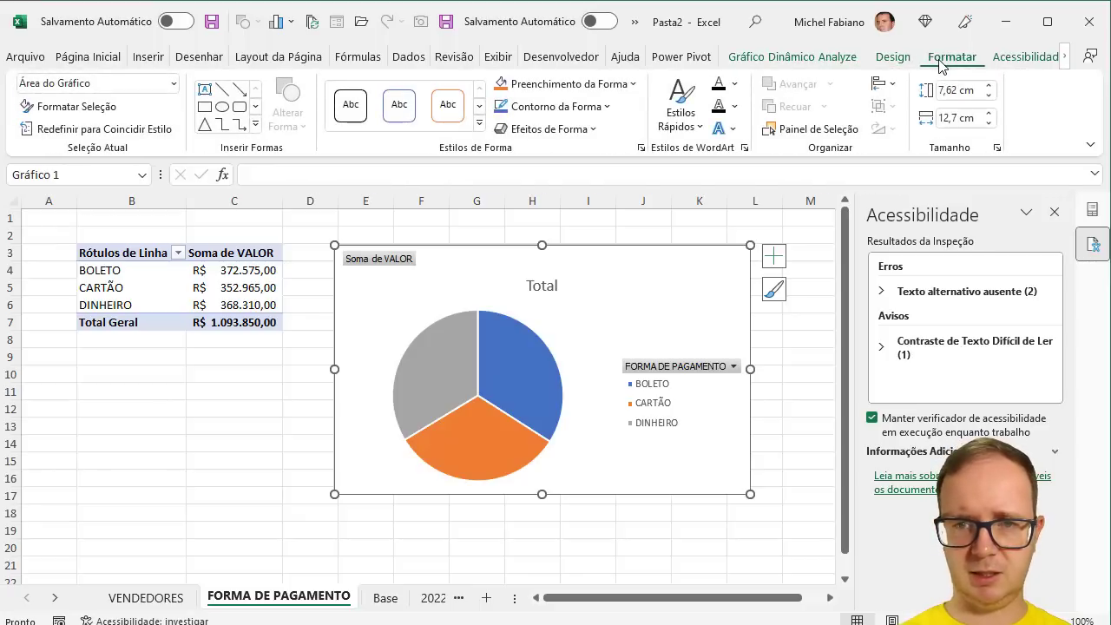
pyautogui.click(839, 58)
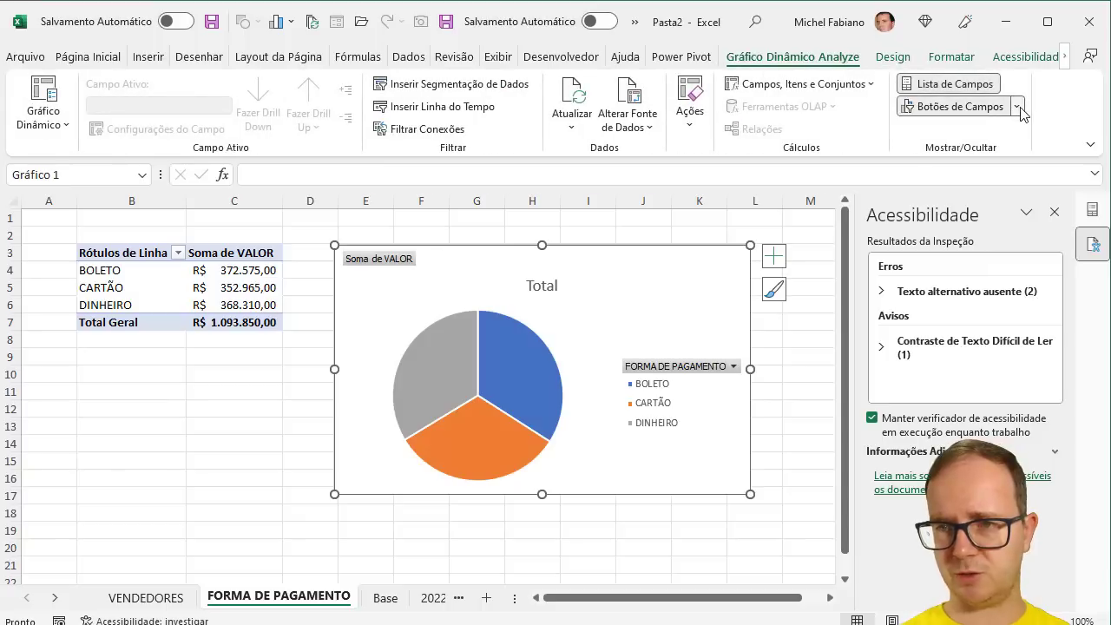
pyautogui.click(1009, 106)
pyautogui.click(914, 256)
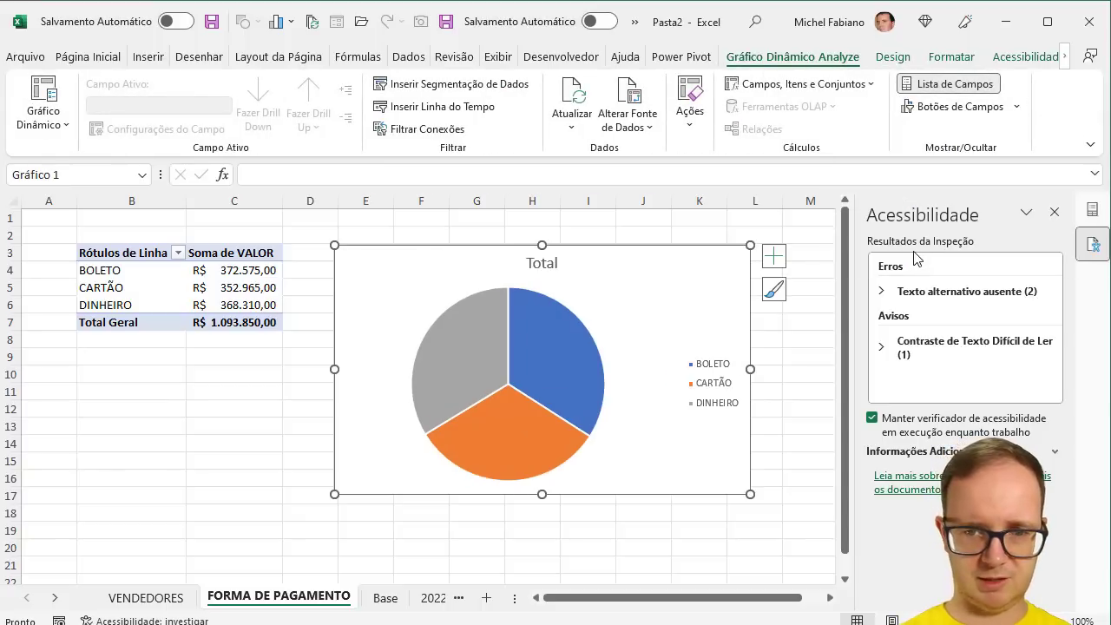
# - Delete the pie chart's legend and add data labels as data callouts (Texto Explicativo de Dados)
pyautogui.click(710, 371)
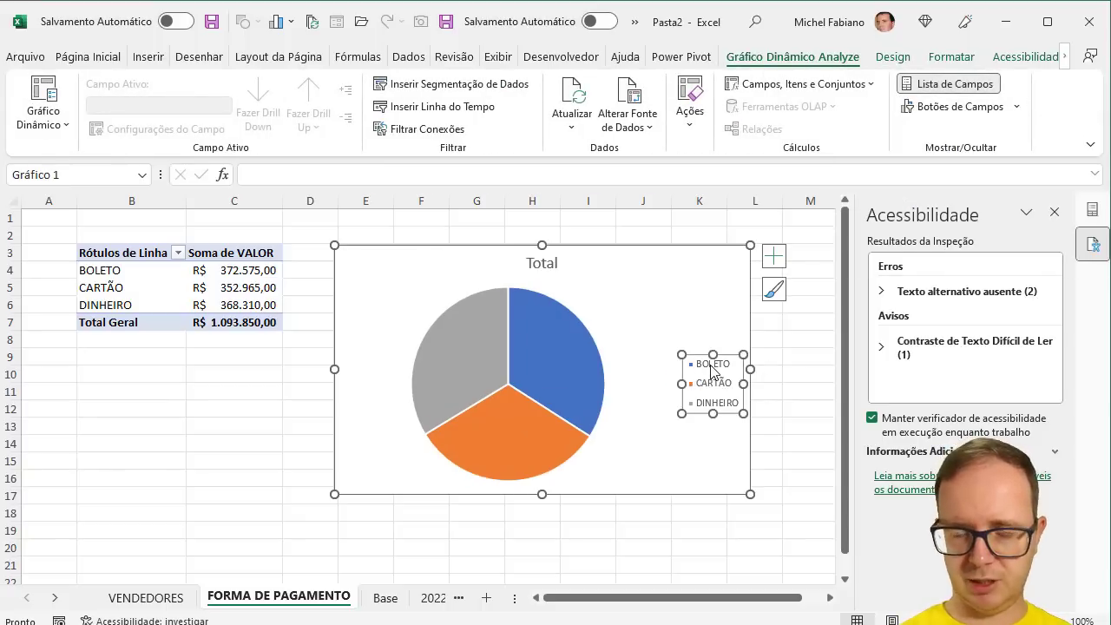
pyautogui.press('Delete')
pyautogui.click(772, 260)
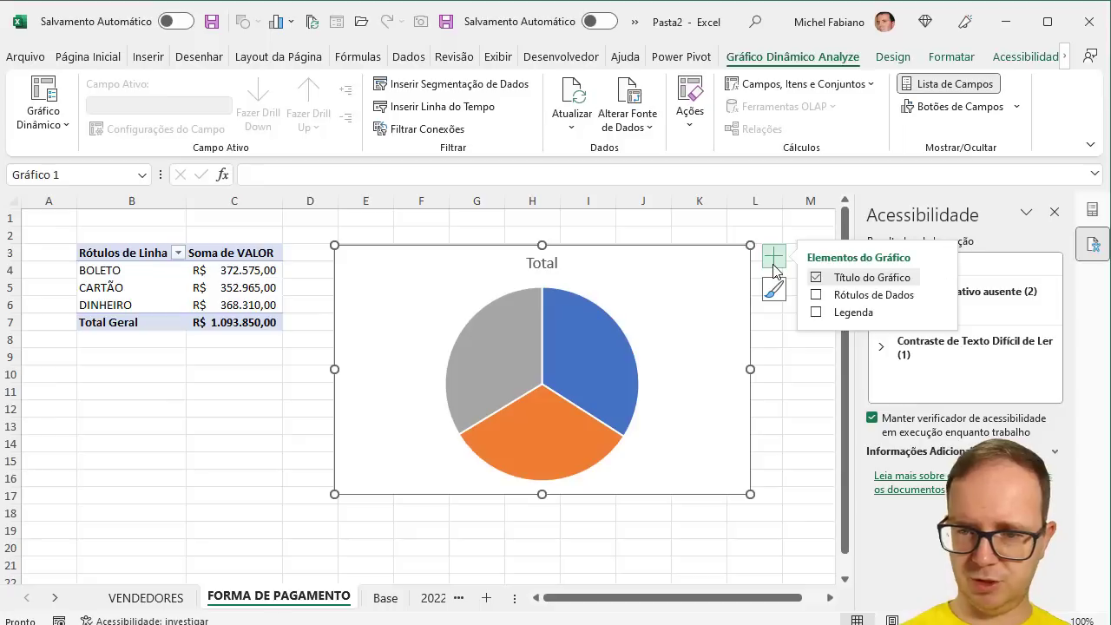
pyautogui.click(939, 295)
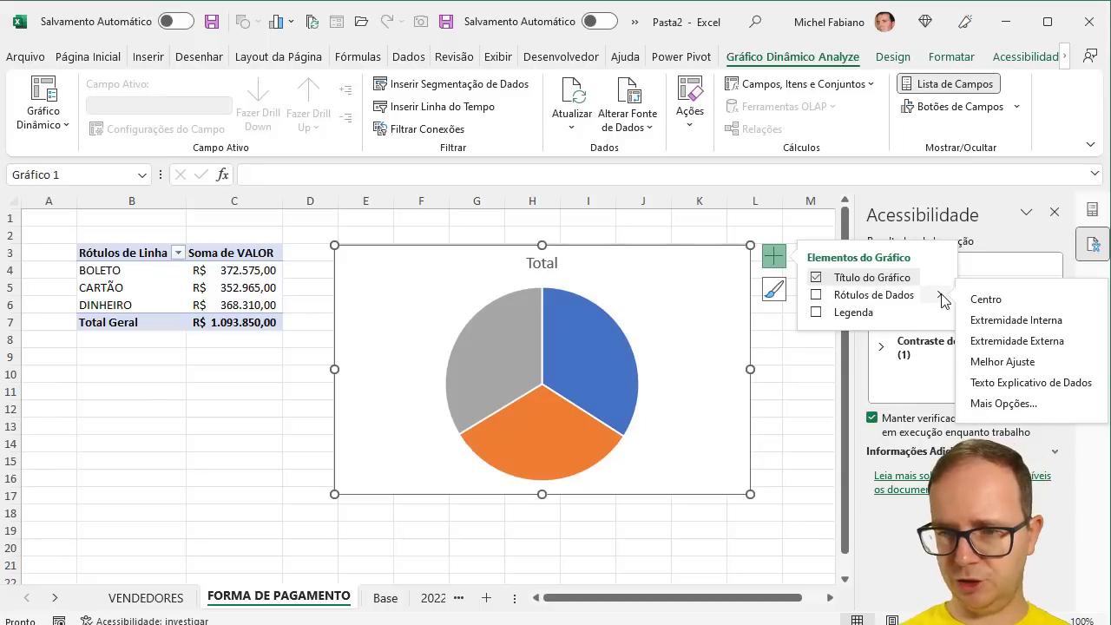
pyautogui.click(998, 389)
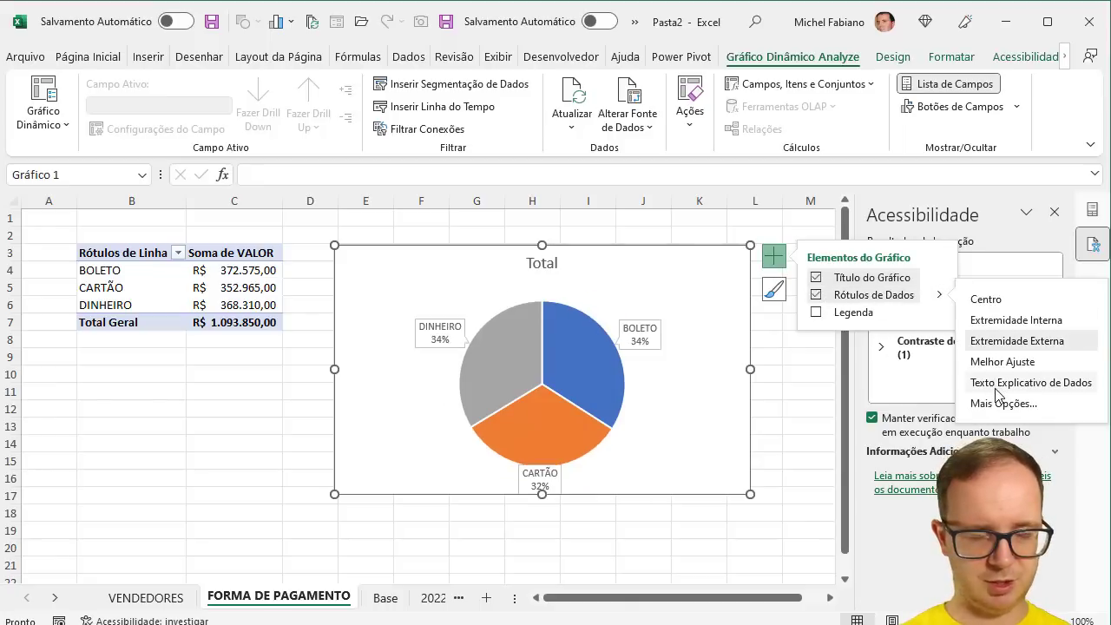
# - Insert a slicer for the ANO field from the payment-method pivot table
pyautogui.click(280, 356)
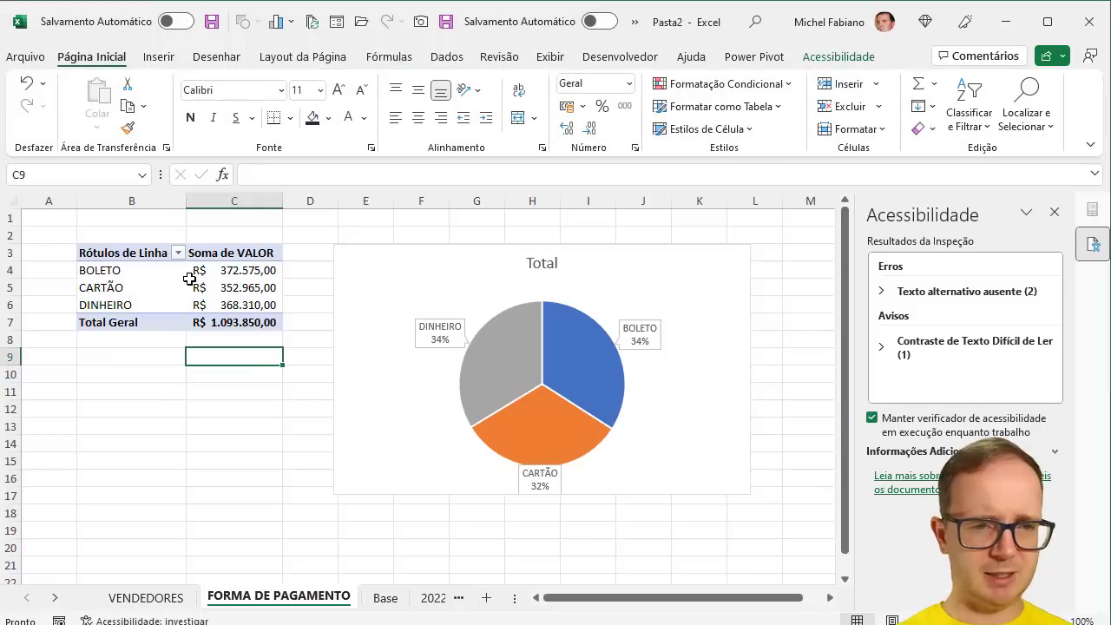
pyautogui.click(158, 262)
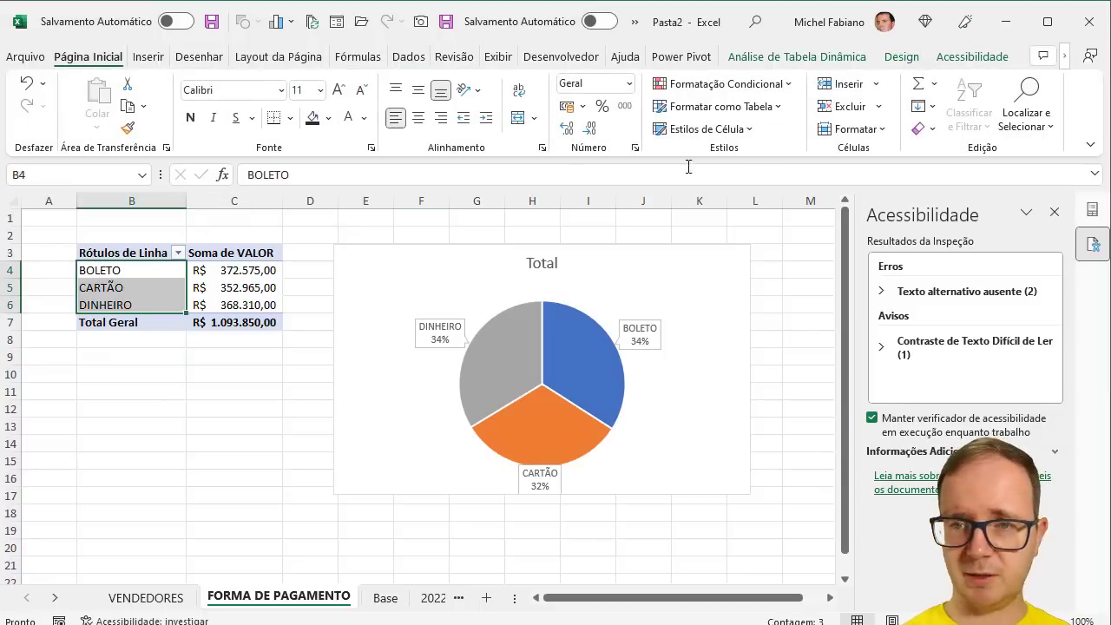
pyautogui.click(844, 59)
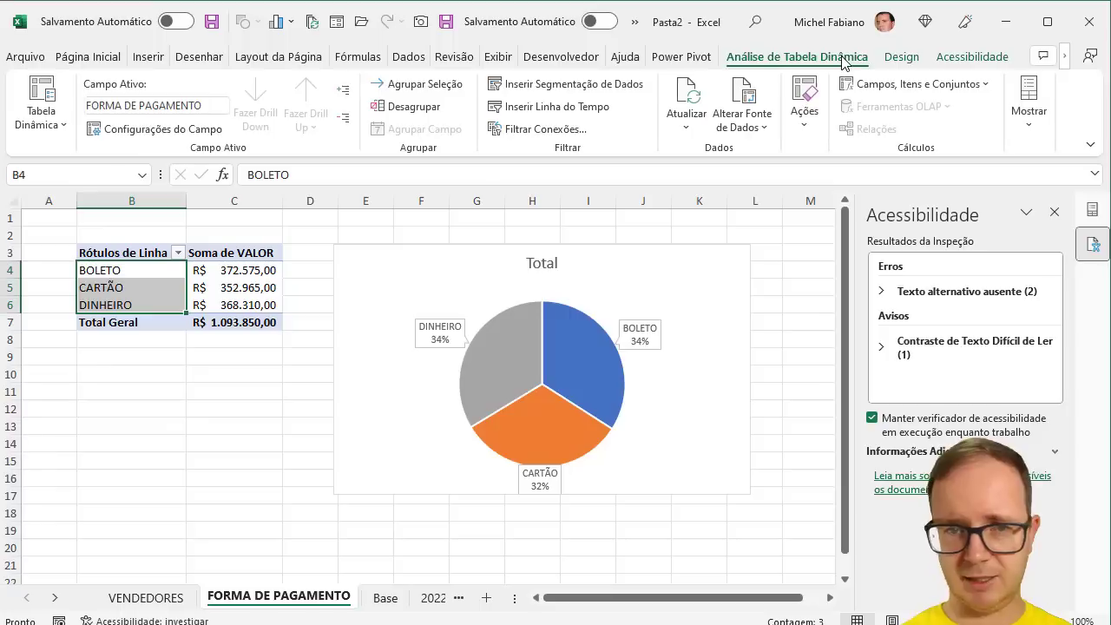
pyautogui.click(619, 90)
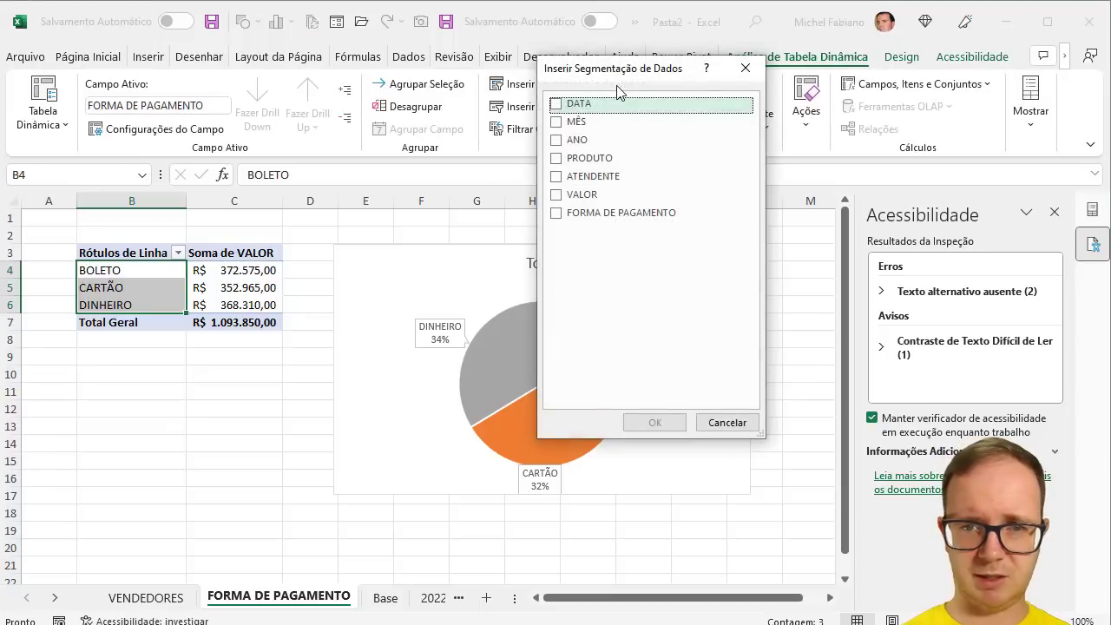
pyautogui.click(575, 140)
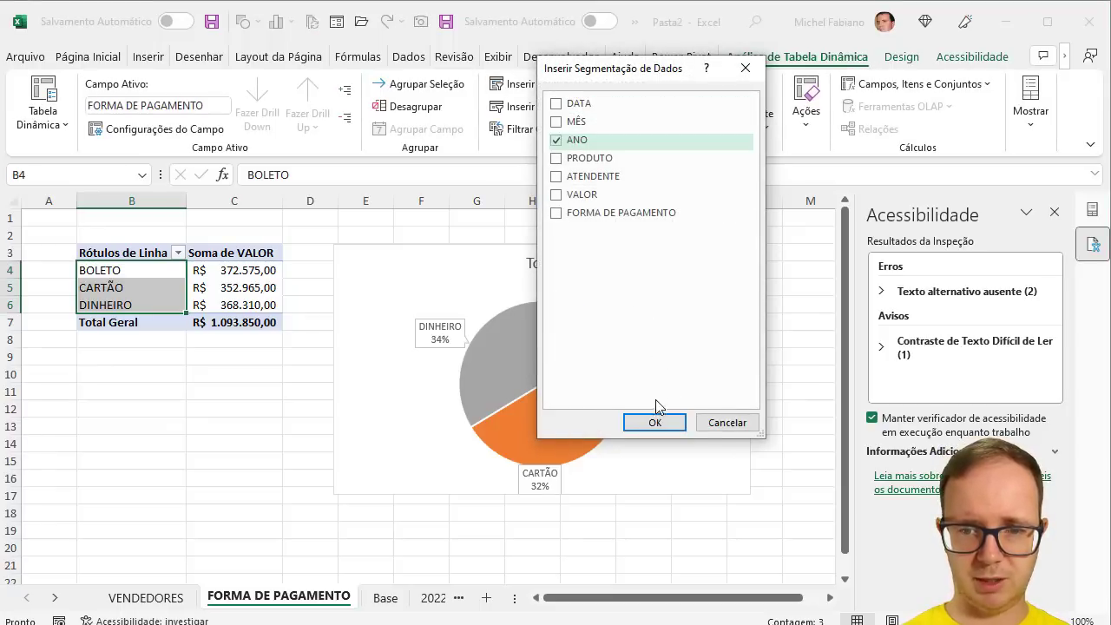
pyautogui.click(655, 422)
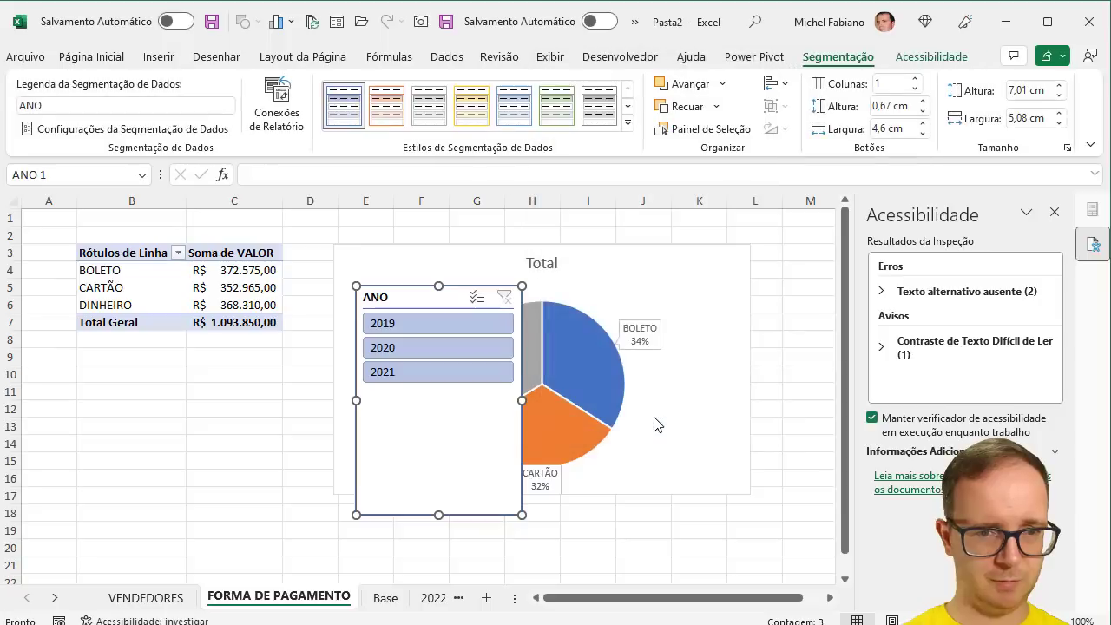
# - Try the 2019, 2020 and 2021 filters in the ANO slicer, finishing with only 2019 selected
pyautogui.click(393, 349)
pyautogui.click(422, 323)
pyautogui.click(418, 349)
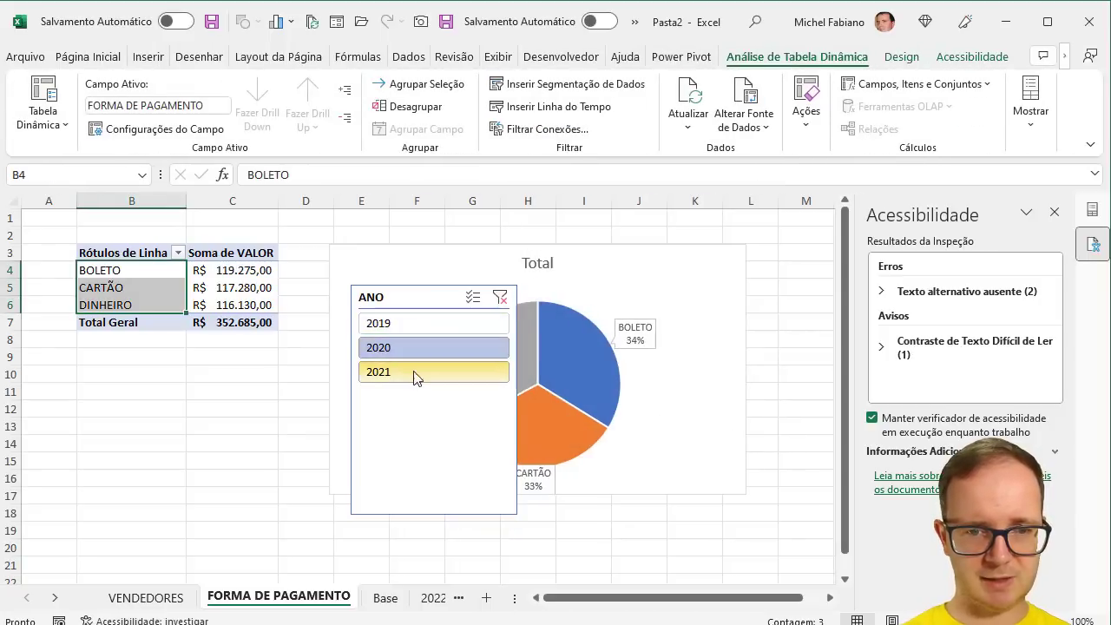
pyautogui.click(415, 378)
pyautogui.click(411, 345)
pyautogui.click(412, 329)
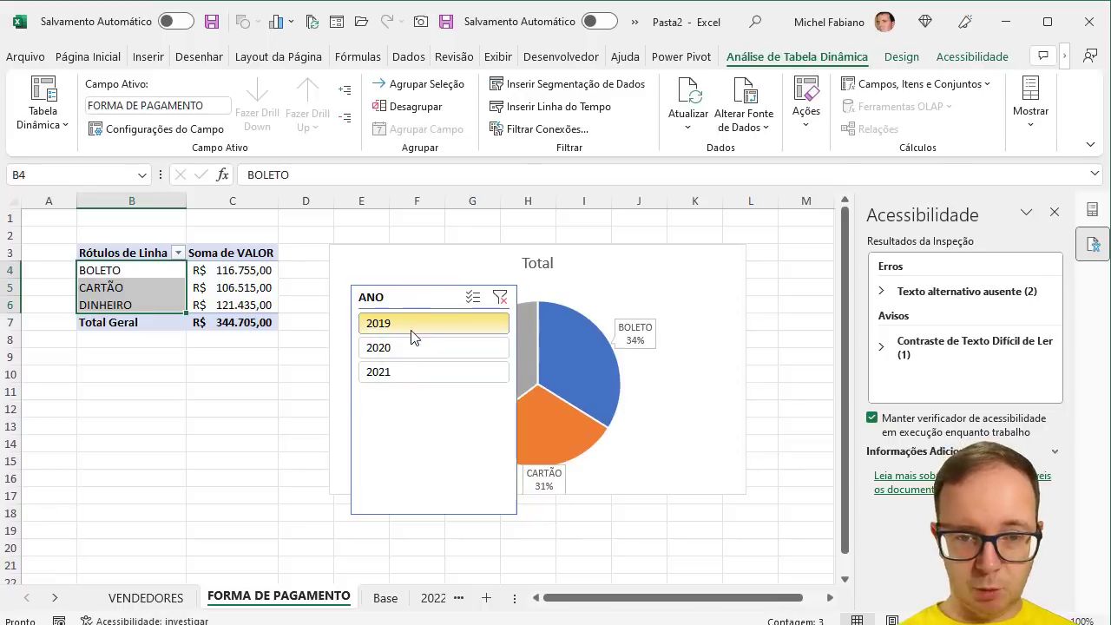
# - Move the ANO slicer off the pie chart to just below the payment-method pivot table
pyautogui.click(422, 298)
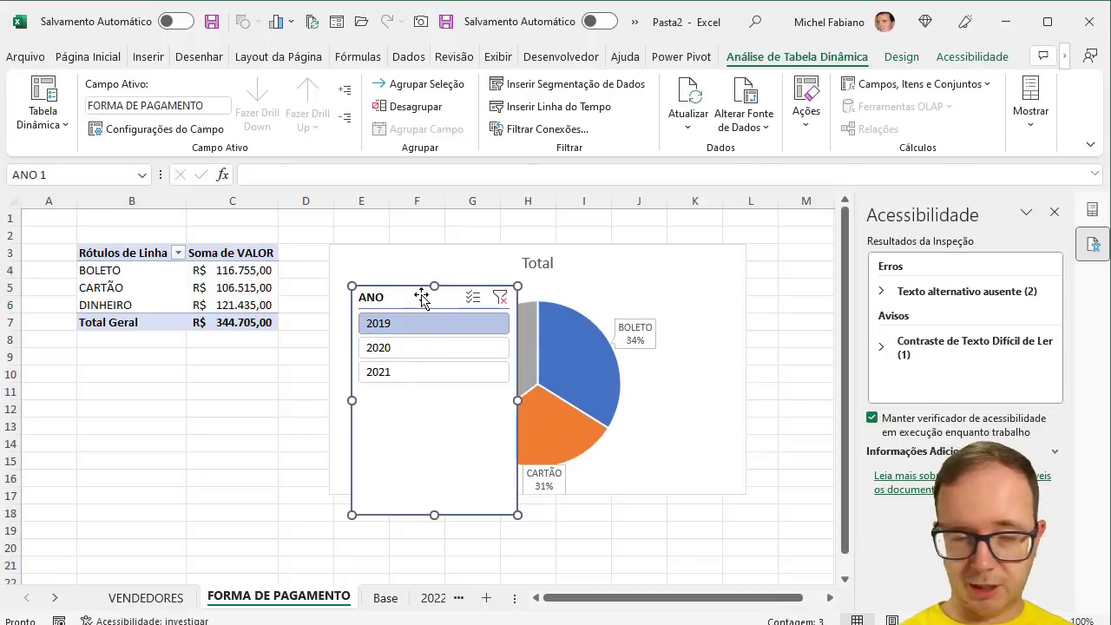
pyautogui.click(272, 355)
pyautogui.moveTo(384, 301); pyautogui.dragTo(206, 386)
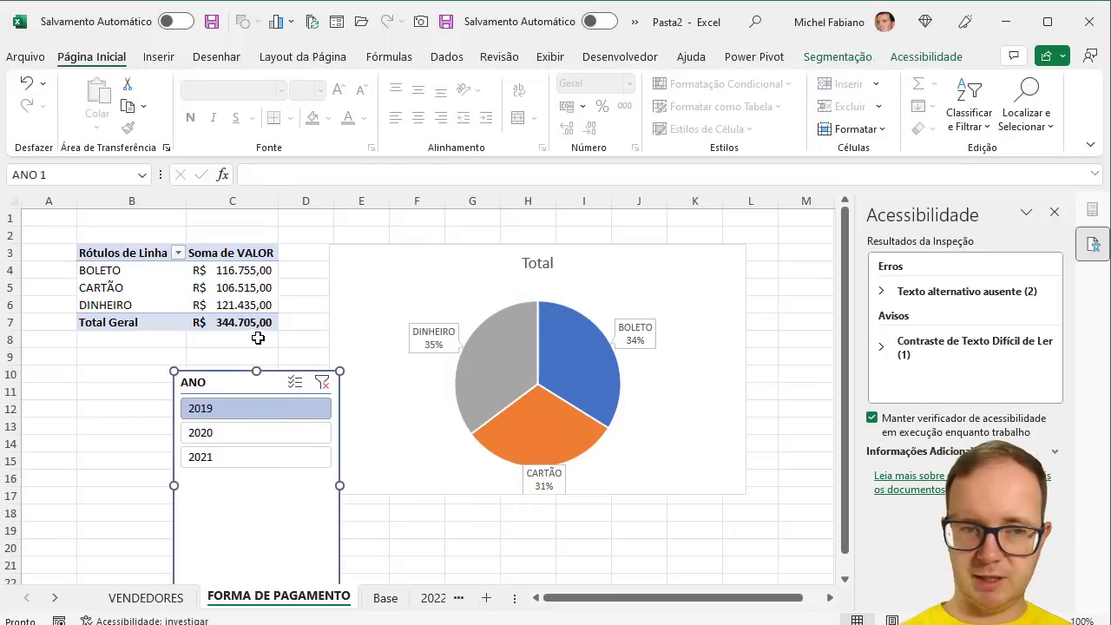
# - On the VENDEDORES sheet, move the bar chart down beside the pivot table and place the ANO slicer above the chart
pyautogui.click(165, 598)
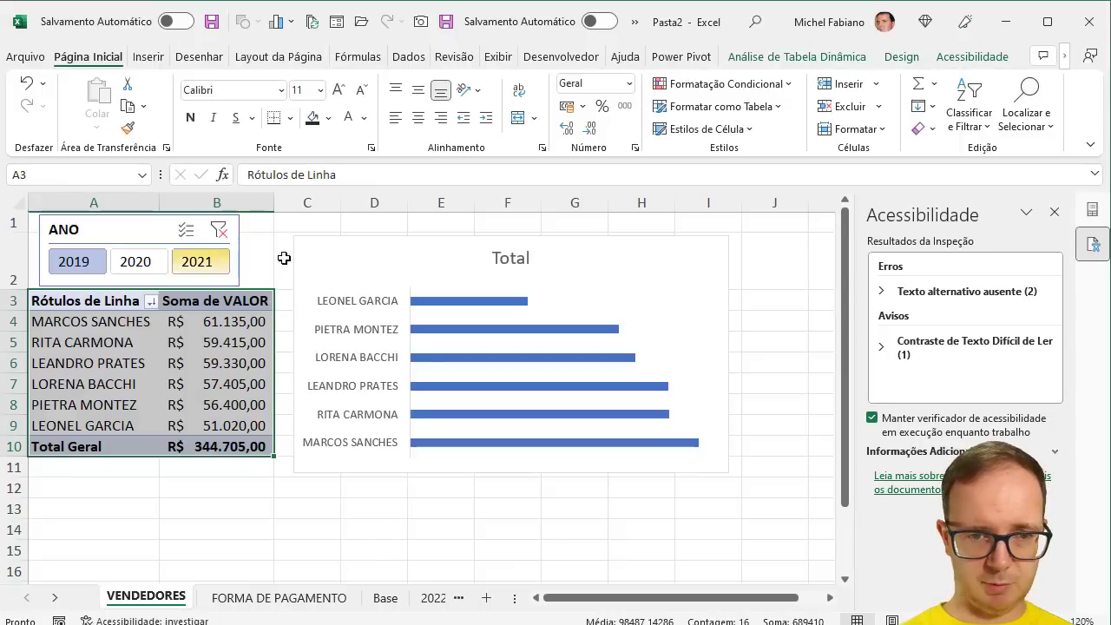
pyautogui.click(344, 241)
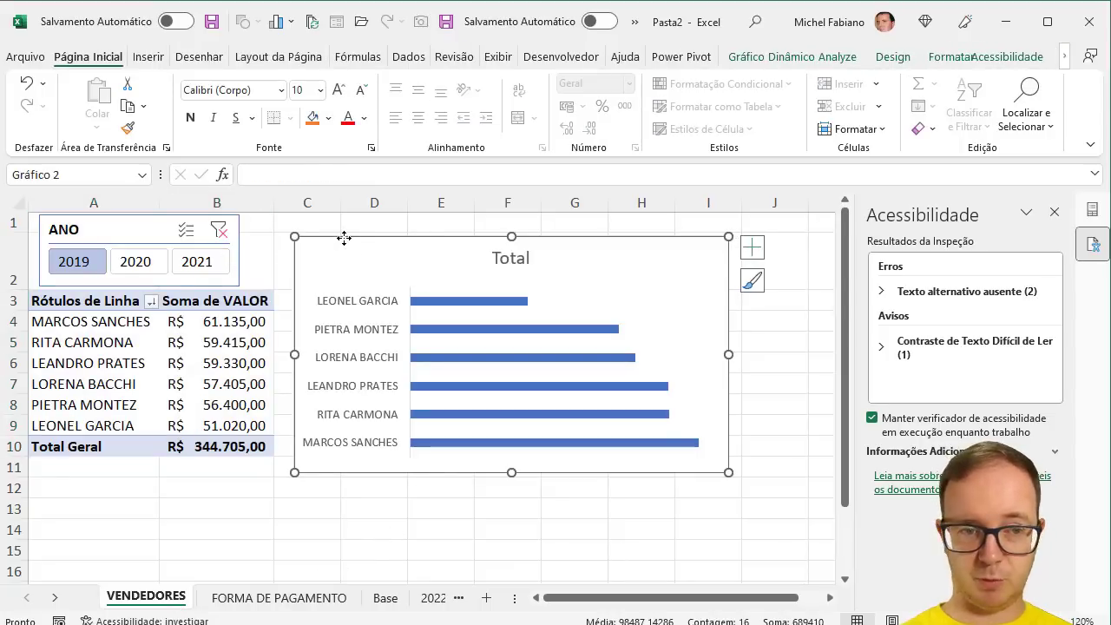
pyautogui.moveTo(344, 237); pyautogui.dragTo(392, 292)
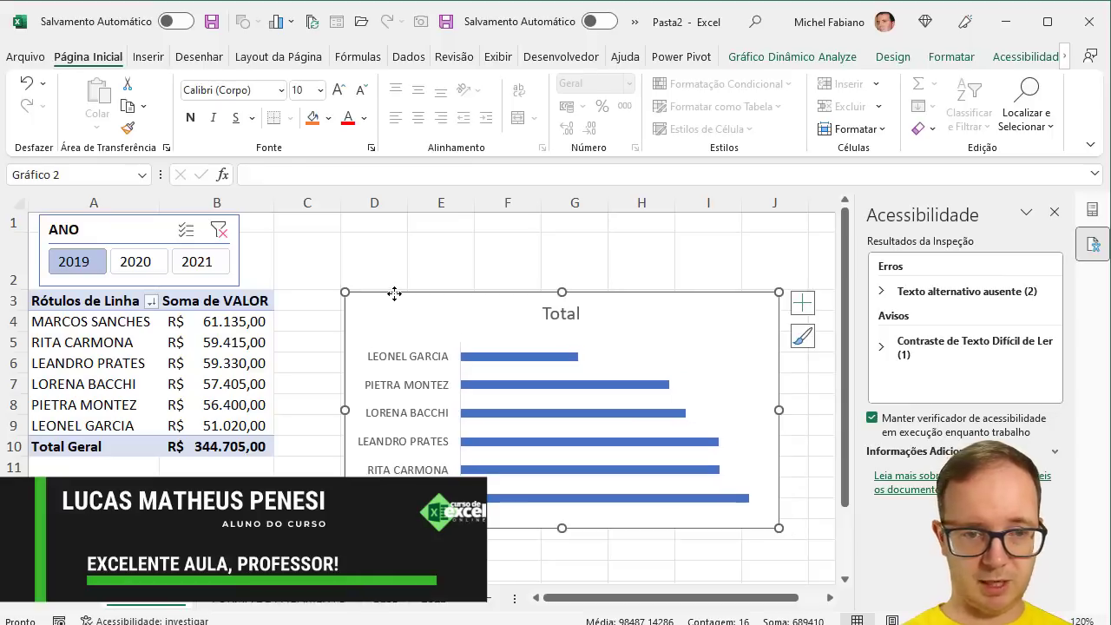
pyautogui.click(135, 230)
pyautogui.moveTo(134, 230); pyautogui.dragTo(630, 240)
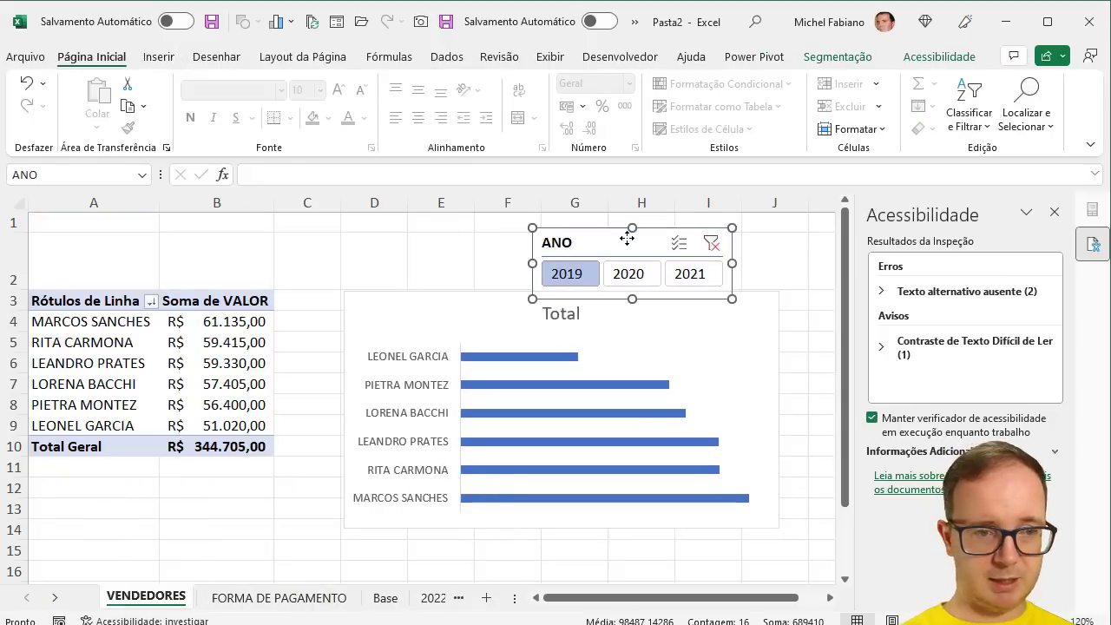
# - Insert a blank column before column A and a blank row above row 2 on the VENDEDORES sheet
pyautogui.click(72, 201)
pyautogui.rightClick(74, 207)
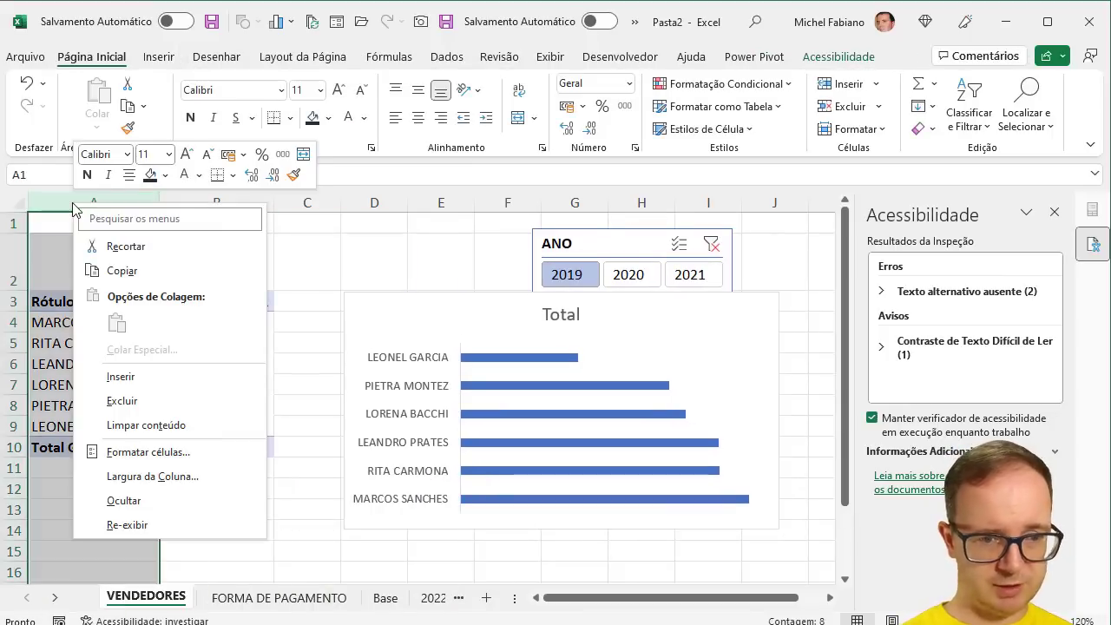
pyautogui.click(136, 381)
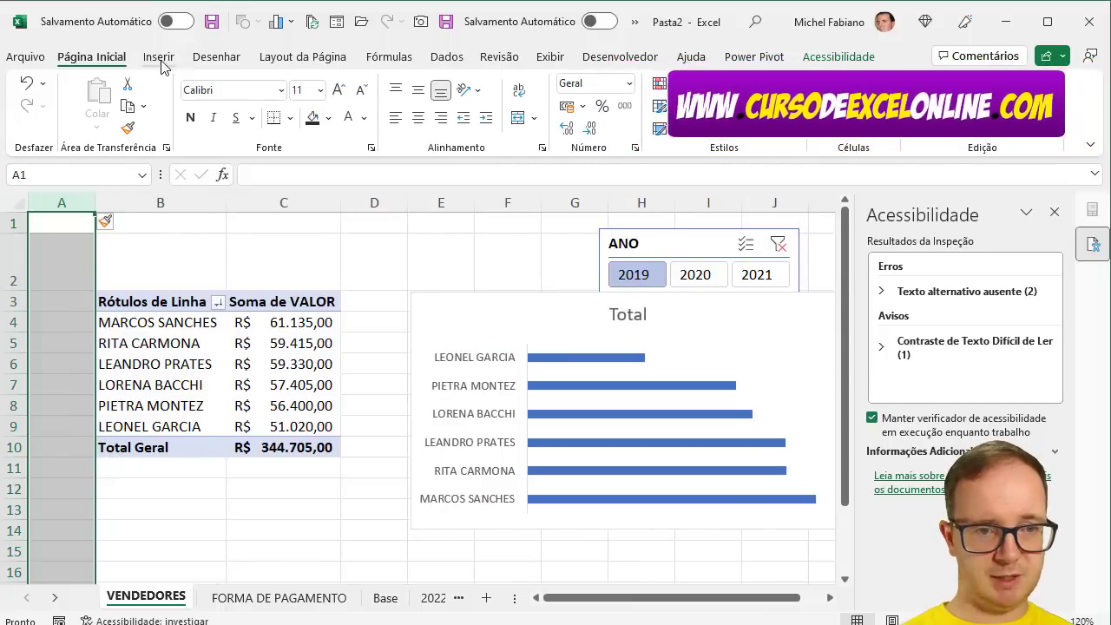
pyautogui.rightClick(14, 258)
pyautogui.click(62, 429)
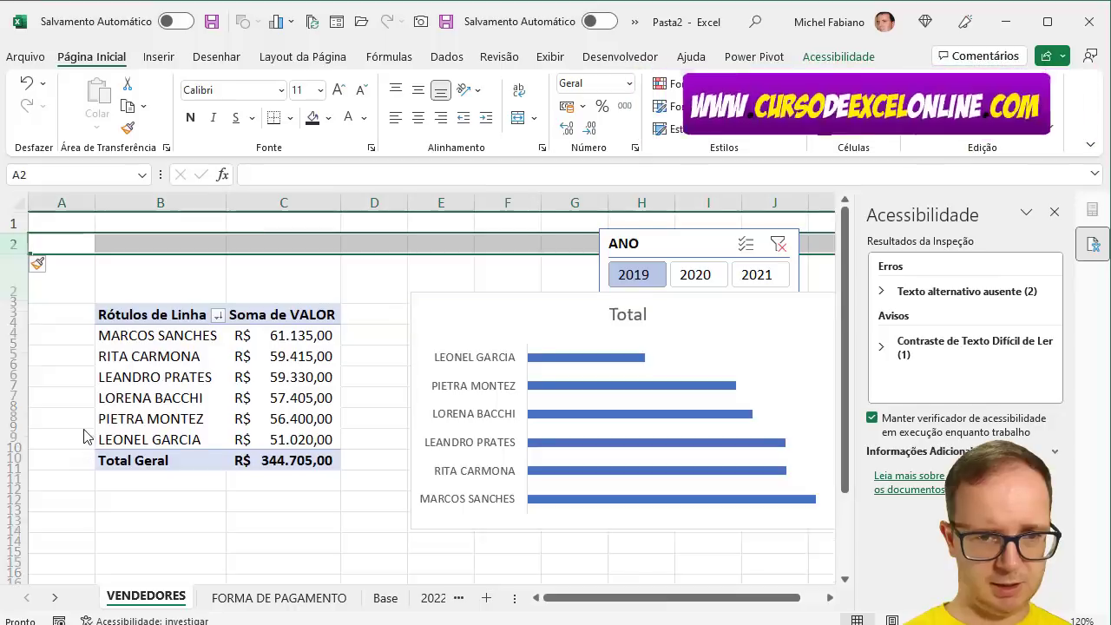
# - Enter the title RELATÓRIO DE VENDEDORES in cell B2
pyautogui.click(177, 245)
pyautogui.write('r')
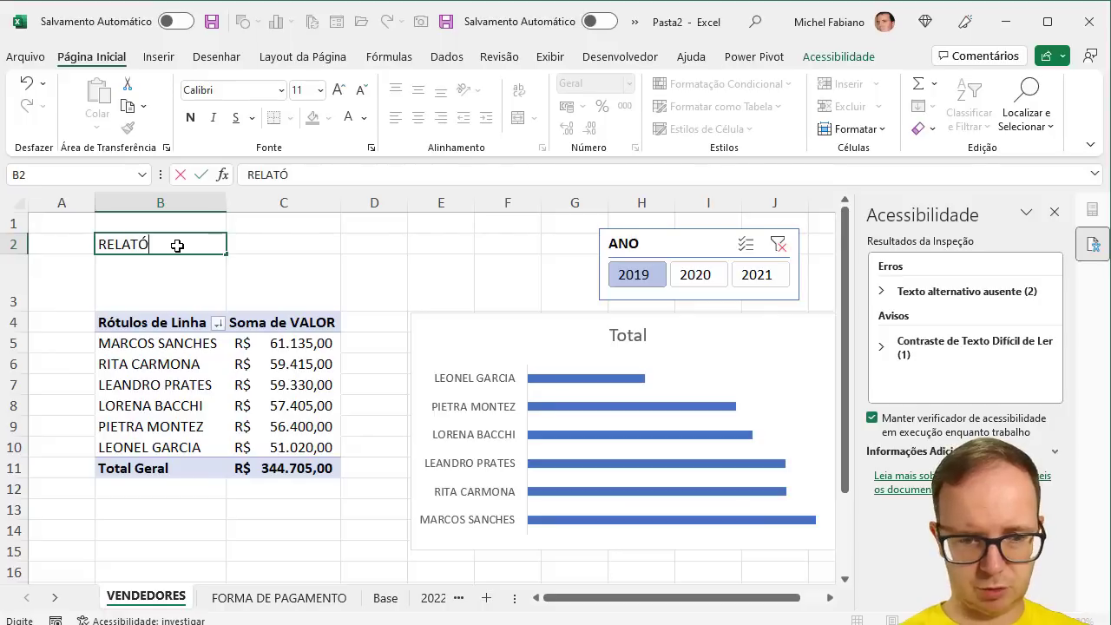
pyautogui.write('ELATÓRIO DE VENDEDO')
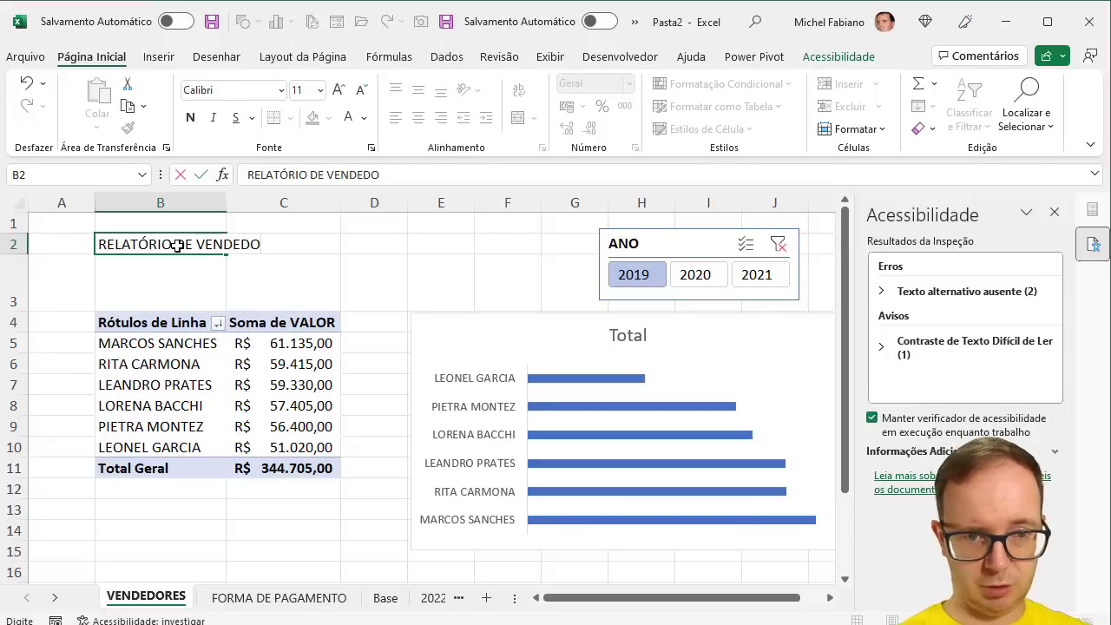
pyautogui.write('RES')
pyautogui.press('Return')
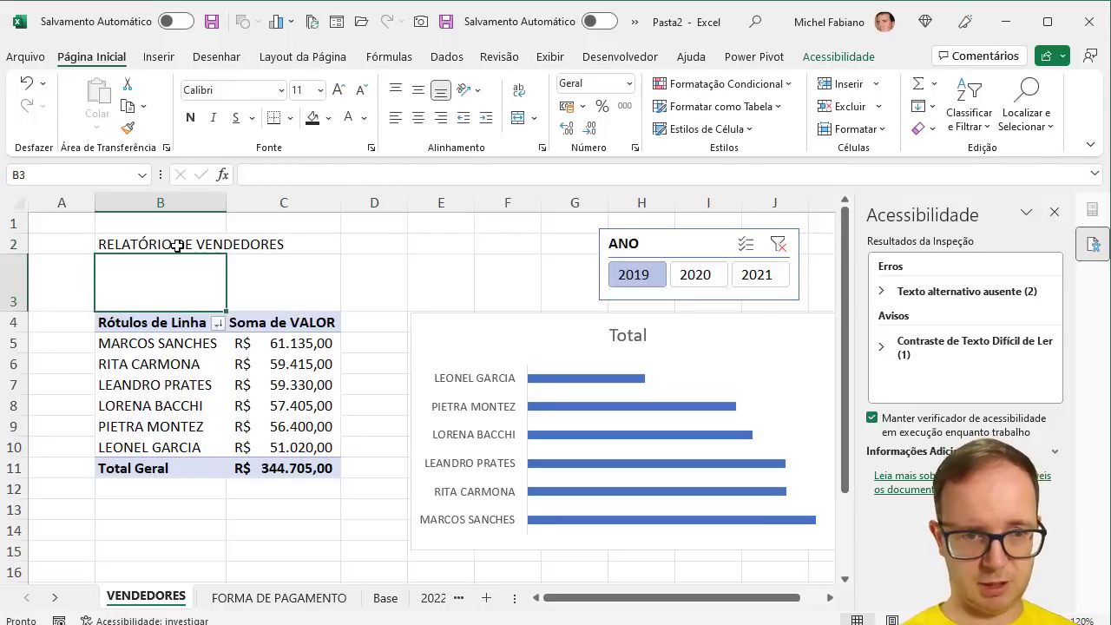
# - Set the font of the entire VENDEDORES sheet to Segoe UI
pyautogui.click(14, 205)
pyautogui.click(253, 90)
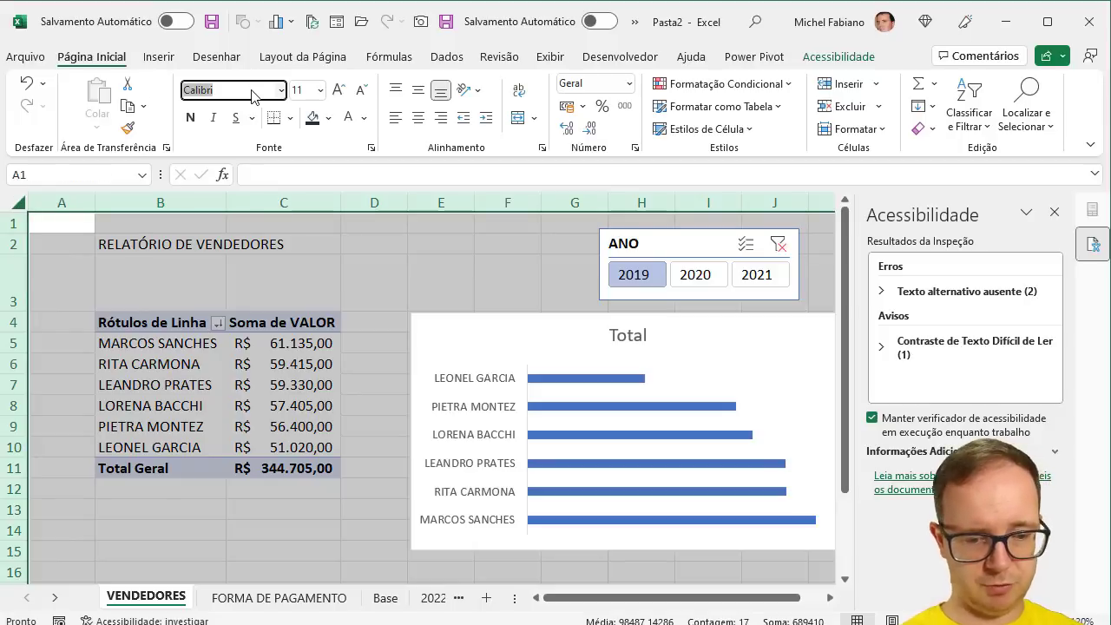
pyautogui.write('Segoe UI')
pyautogui.press('Return')
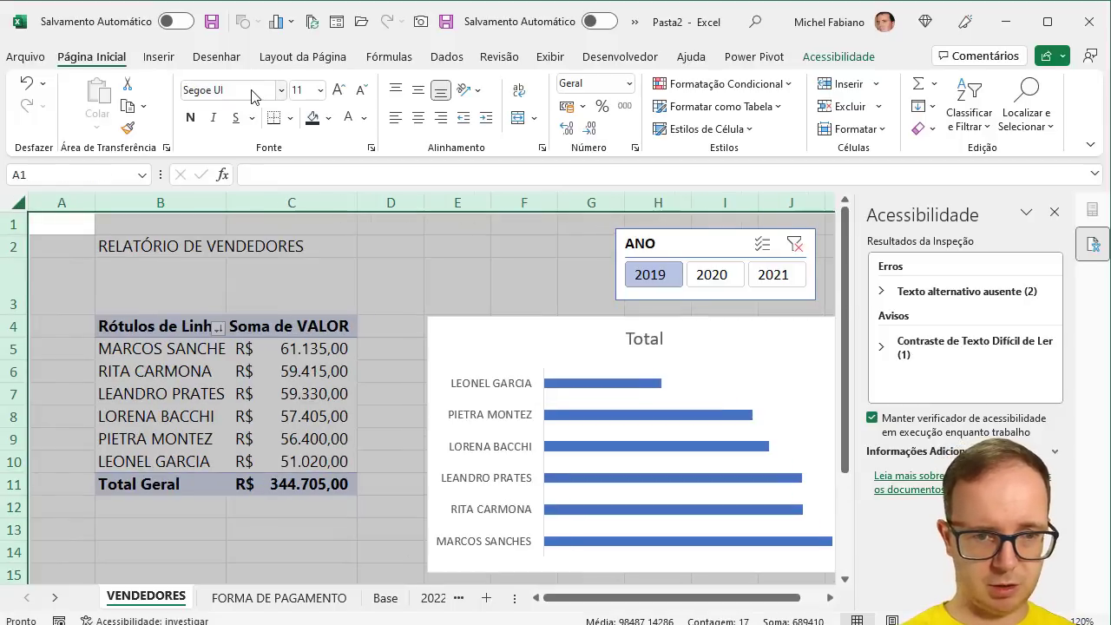
# - Format title row 2 with 18-point bold white text on a dark blue-gray fill
pyautogui.click(27, 241)
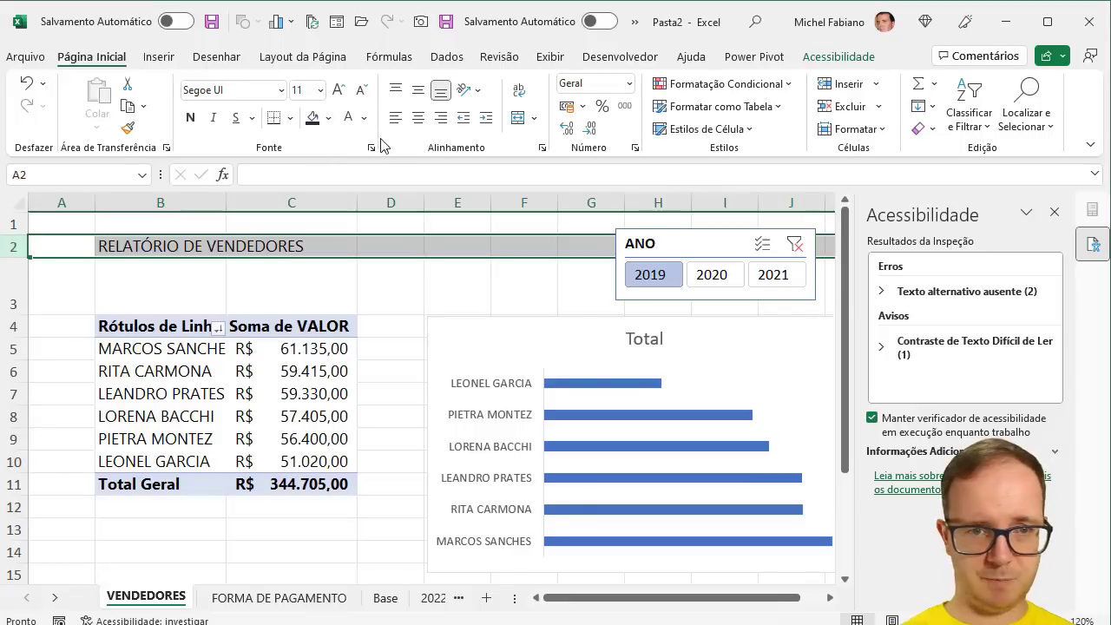
pyautogui.click(339, 90)
pyautogui.click(339, 90)
pyautogui.click(339, 90)
pyautogui.click(339, 91)
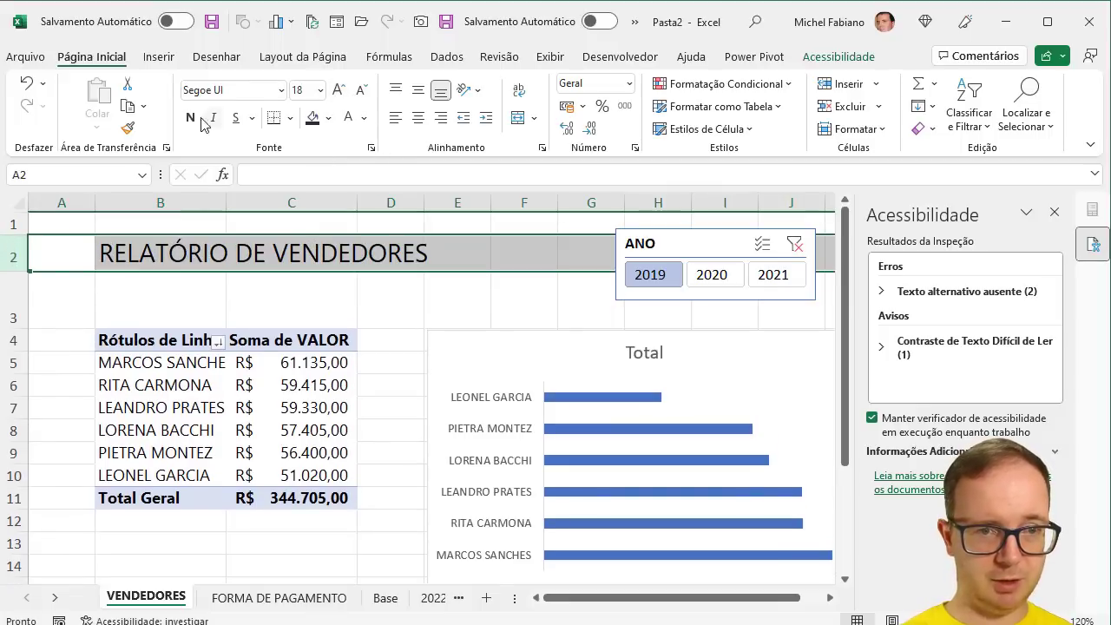
pyautogui.click(190, 118)
pyautogui.click(313, 118)
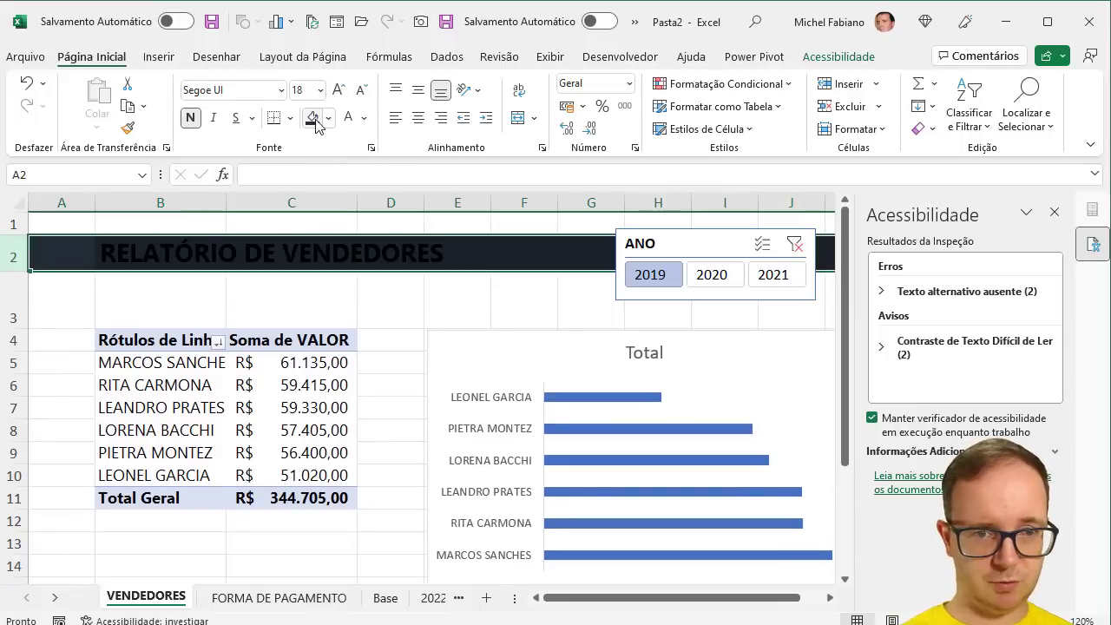
pyautogui.click(349, 119)
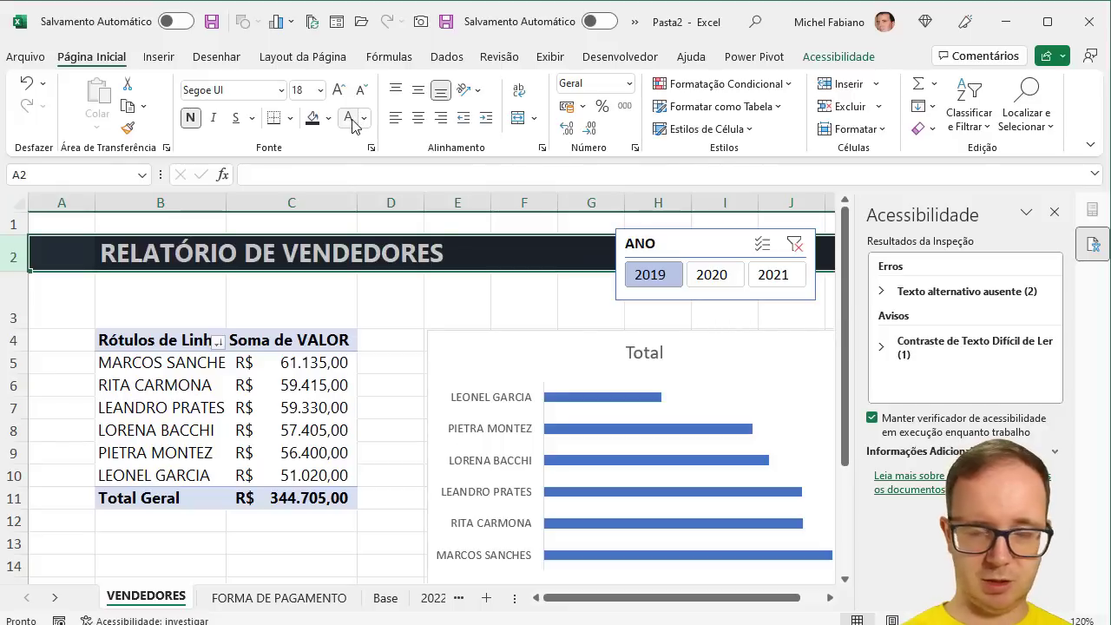
# - Insert a row directly beneath the title row and fill it with a medium blue theme color
pyautogui.rightClick(7, 296)
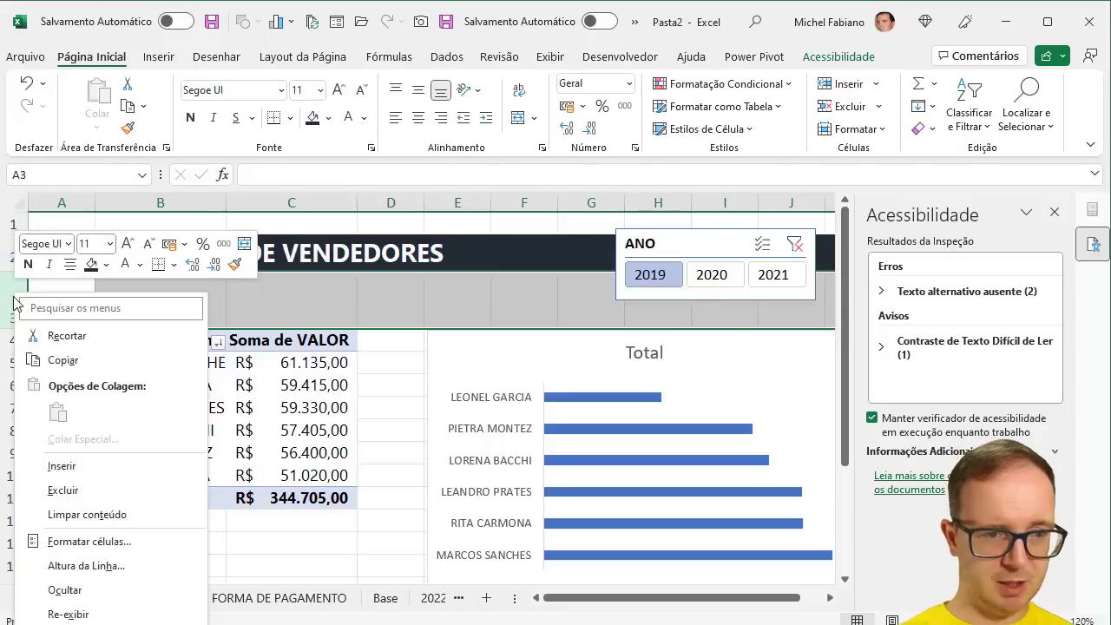
pyautogui.click(66, 465)
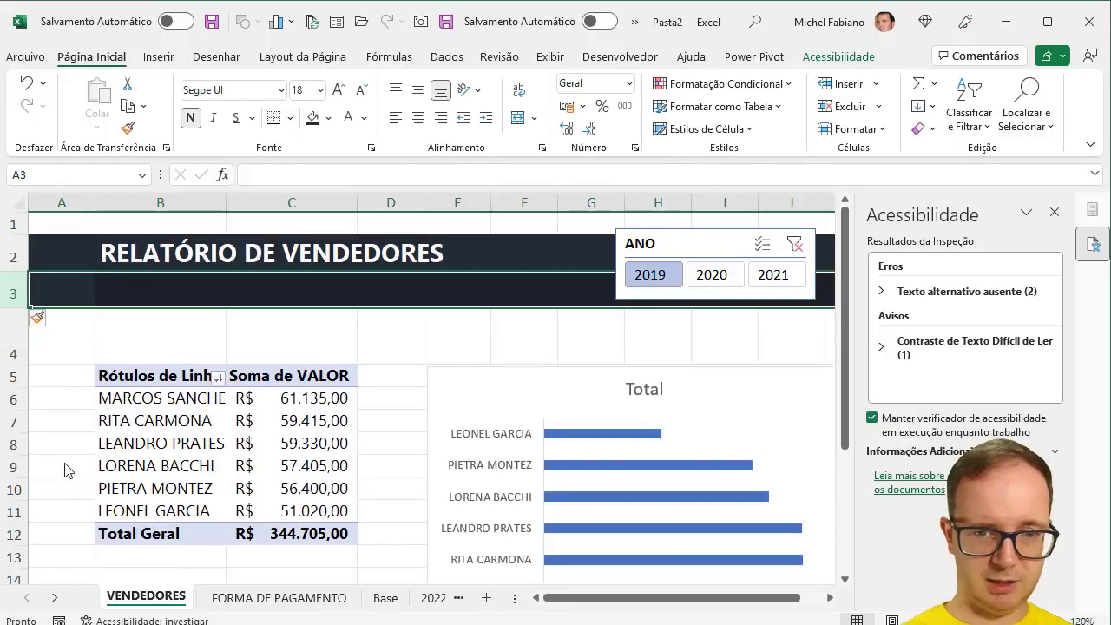
pyautogui.click(328, 118)
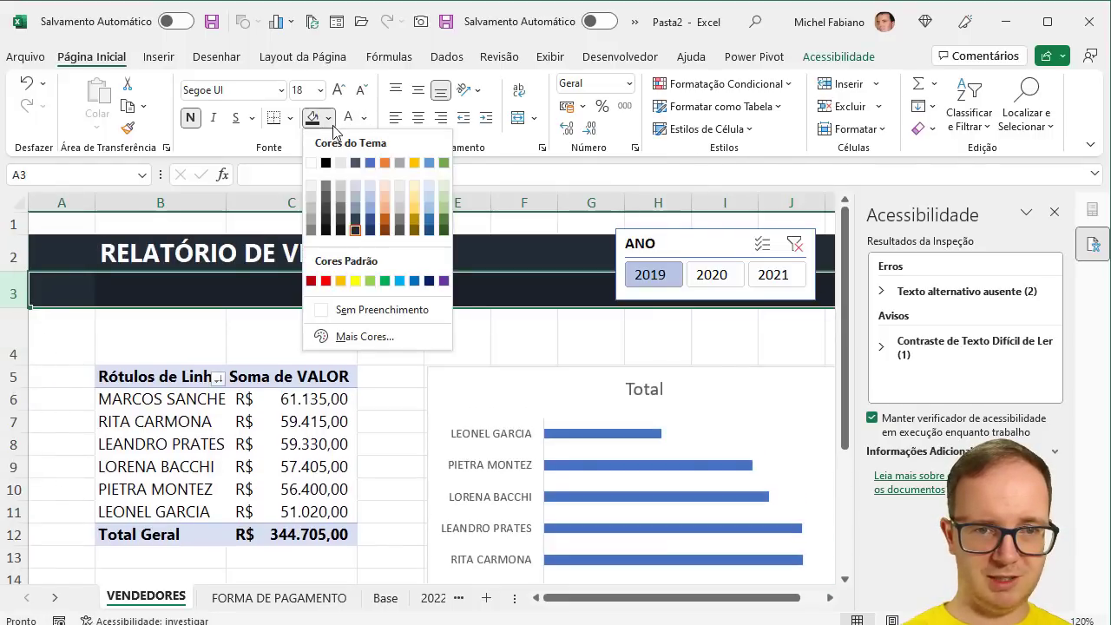
pyautogui.click(429, 220)
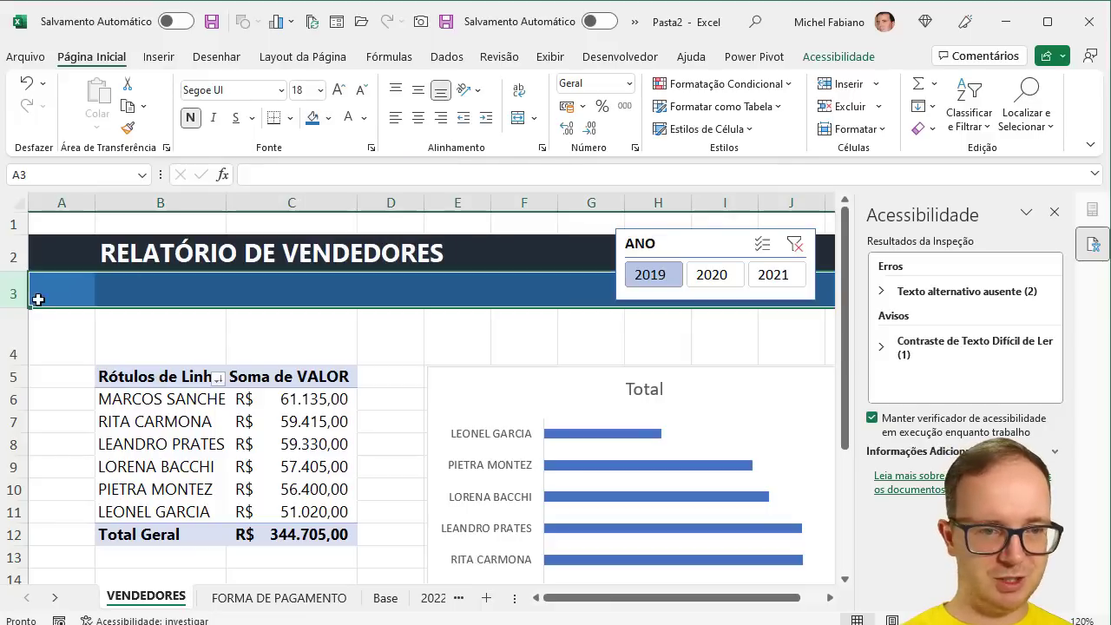
# - Reduce row 3 to a thin stripe, shorten row 4, and widen column B to fit the seller names
pyautogui.moveTo(27, 309); pyautogui.dragTo(33, 288)
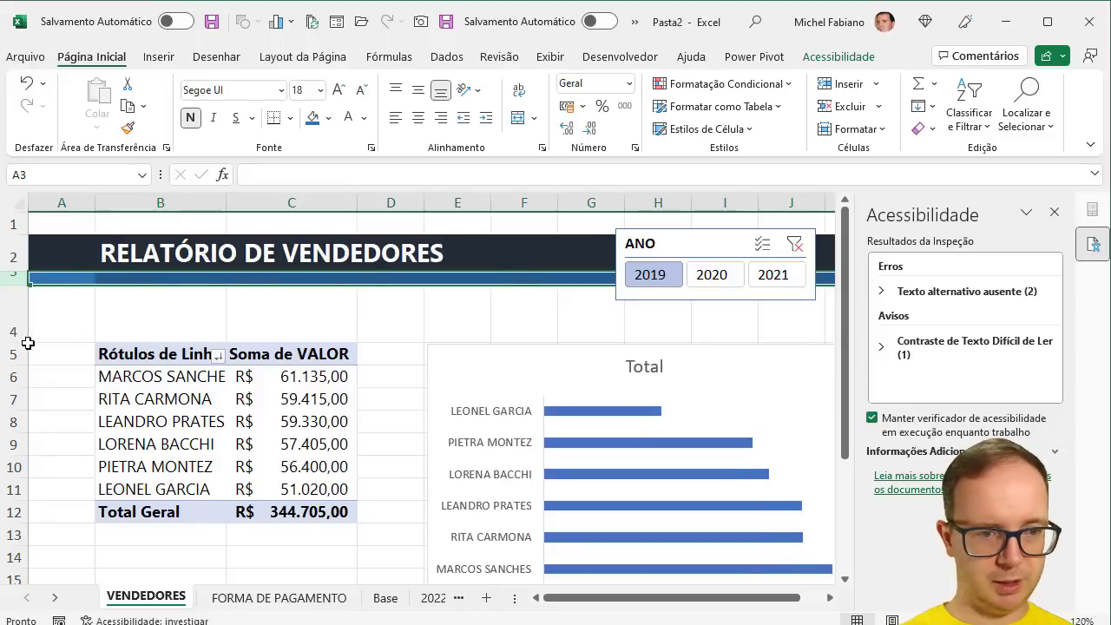
pyautogui.moveTo(28, 342); pyautogui.dragTo(28, 312)
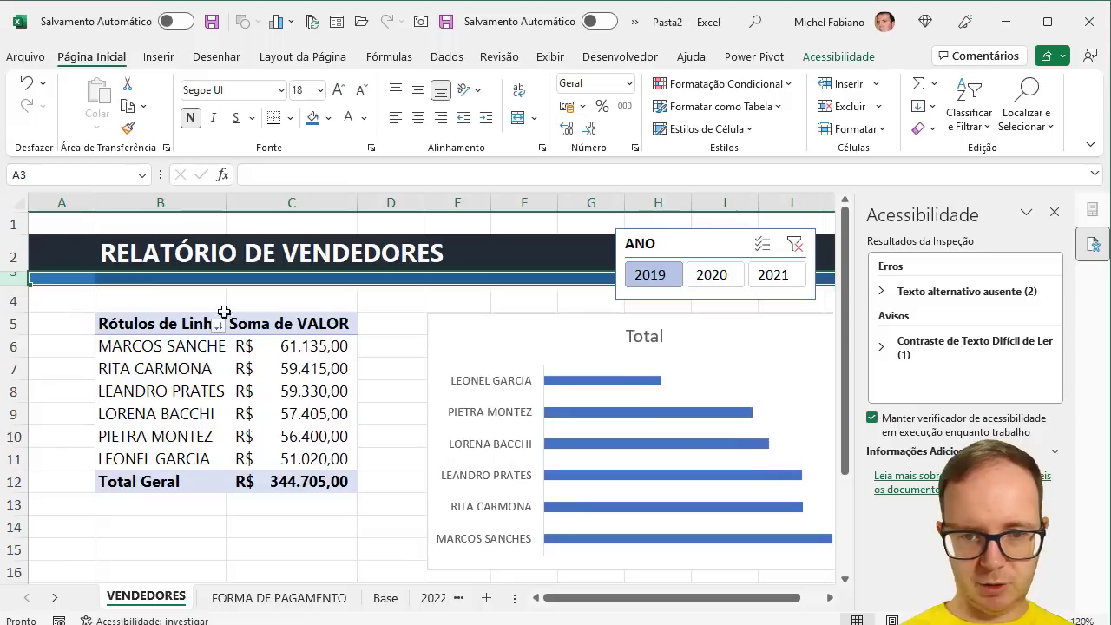
pyautogui.click(299, 347)
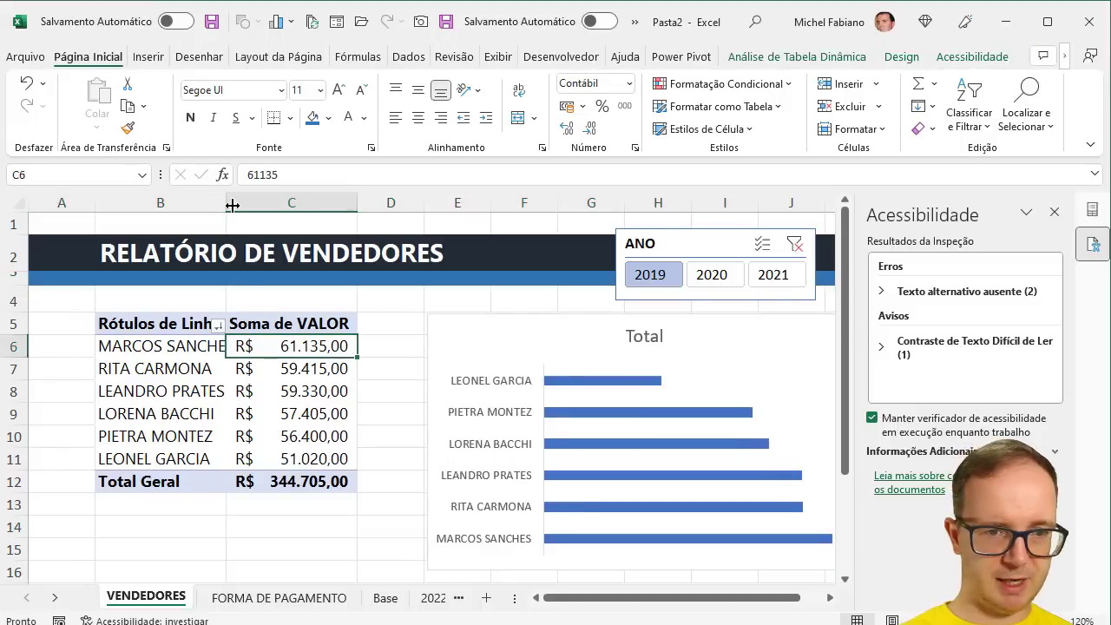
pyautogui.moveTo(233, 205); pyautogui.dragTo(292, 210)
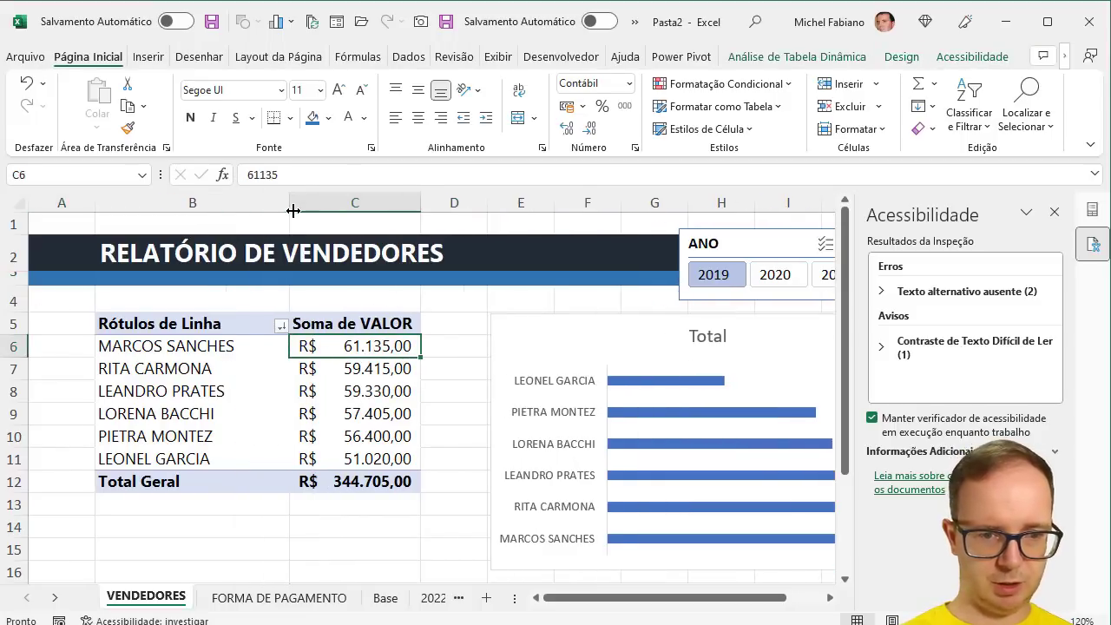
# - Rename the pivot table's Soma de VALOR field to DESEMPENHO
pyautogui.click(369, 326)
pyautogui.click(206, 327)
pyautogui.click(323, 322)
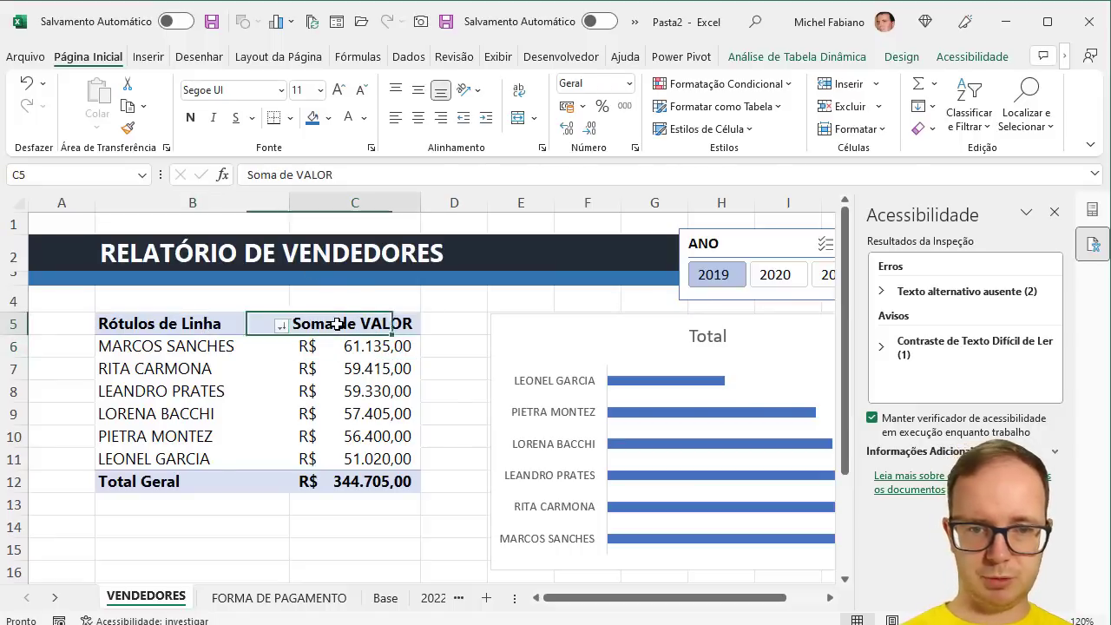
pyautogui.click(203, 326)
pyautogui.click(327, 316)
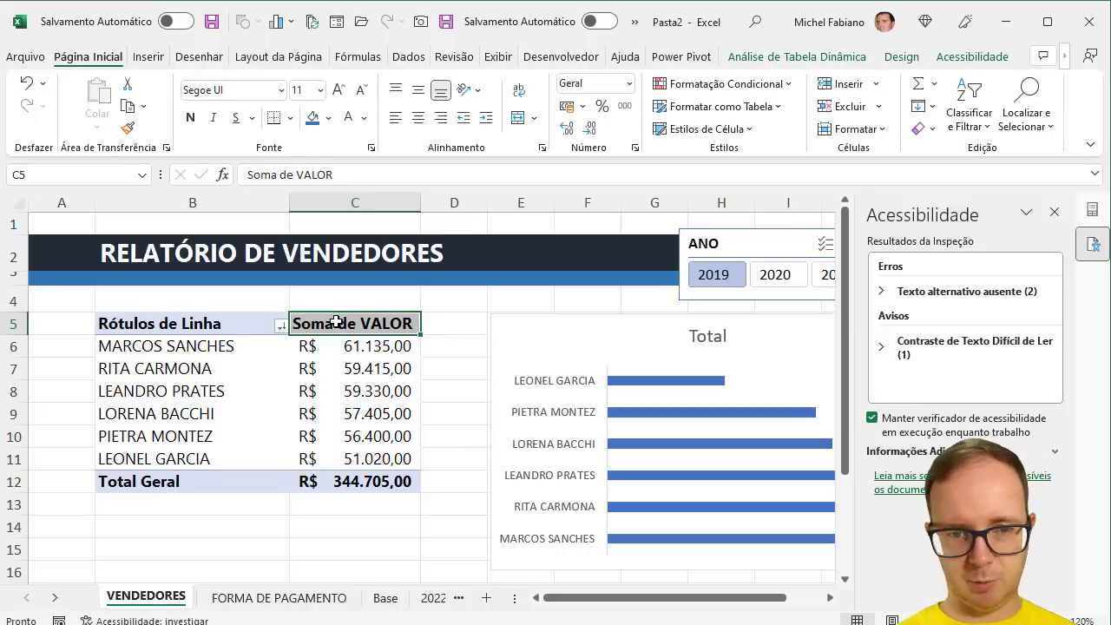
pyautogui.click(801, 66)
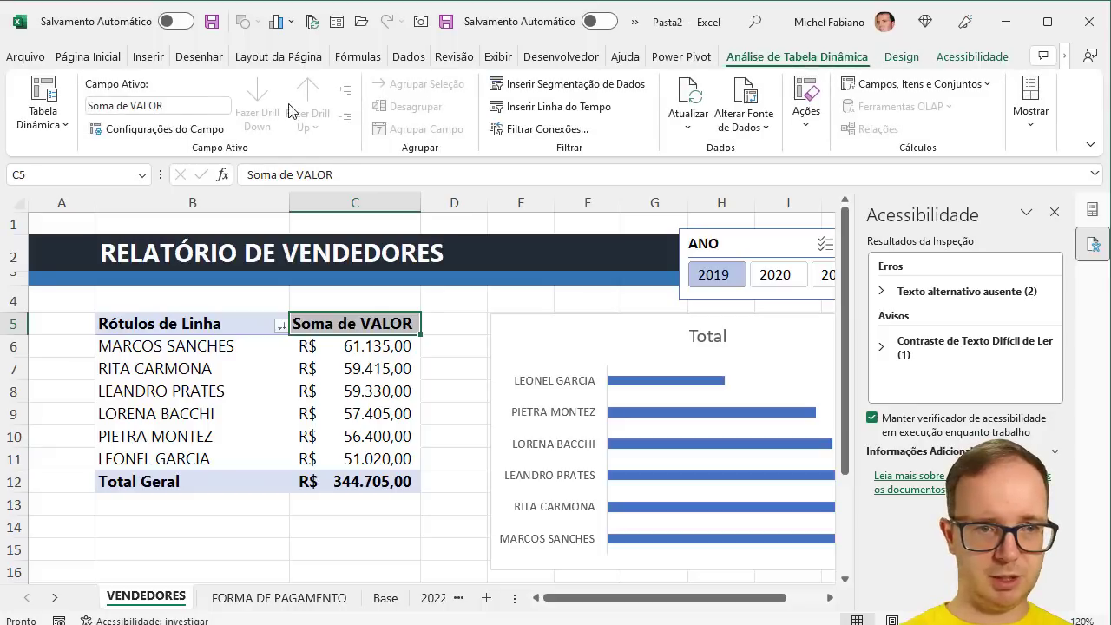
pyautogui.click(177, 107)
pyautogui.write('d')
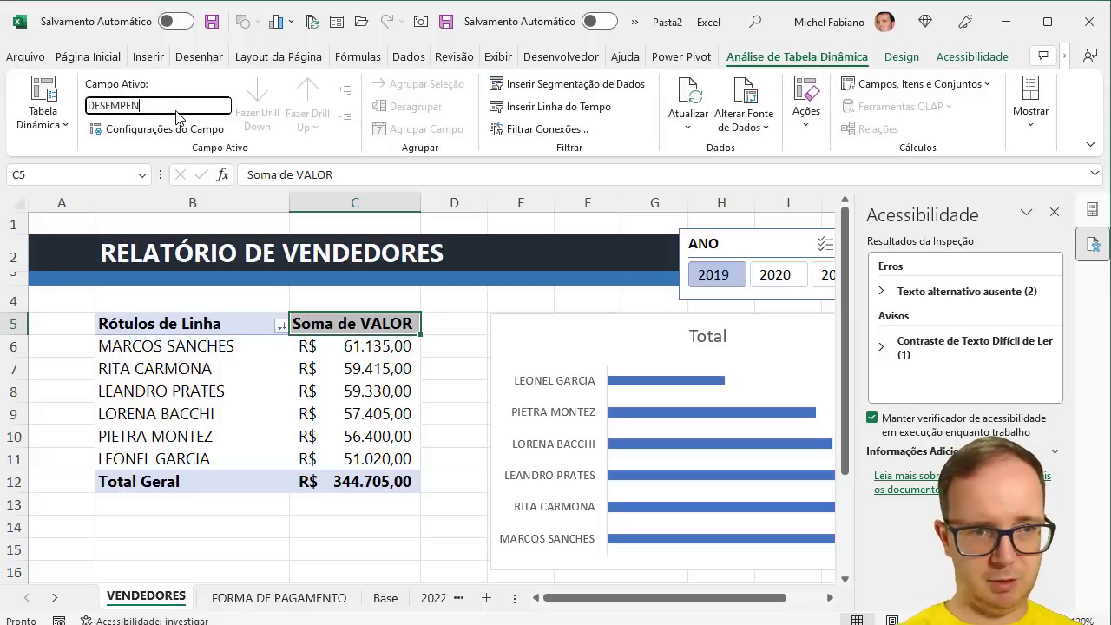
pyautogui.write('ESEMPENHO')
pyautogui.press('Return')
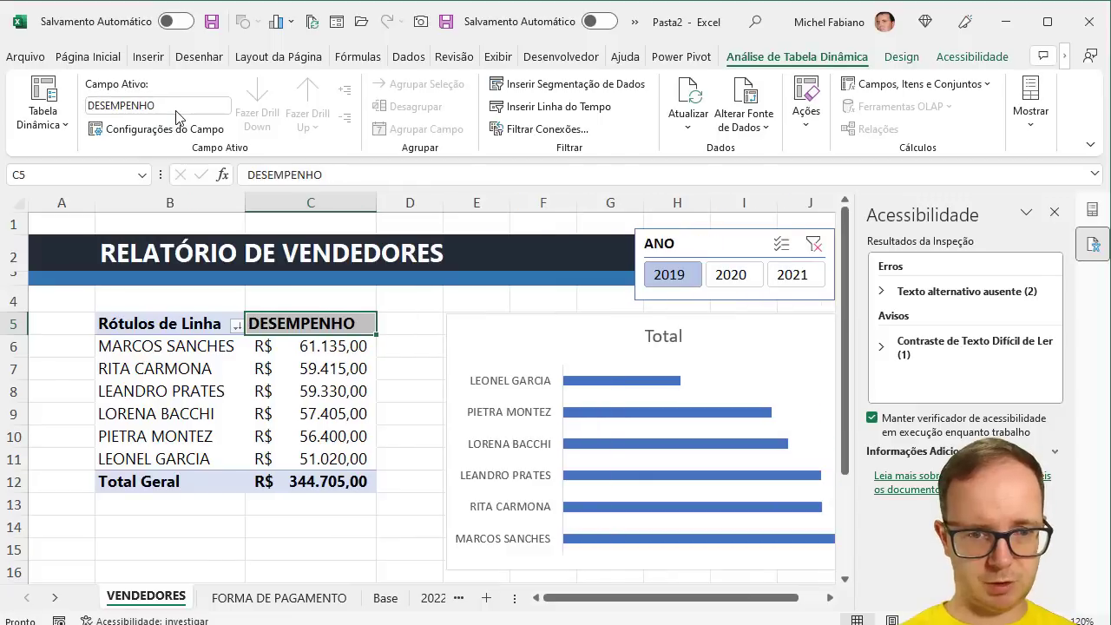
# - Change the pivot table's row label header in B5 to ATENDENTE
pyautogui.click(150, 323)
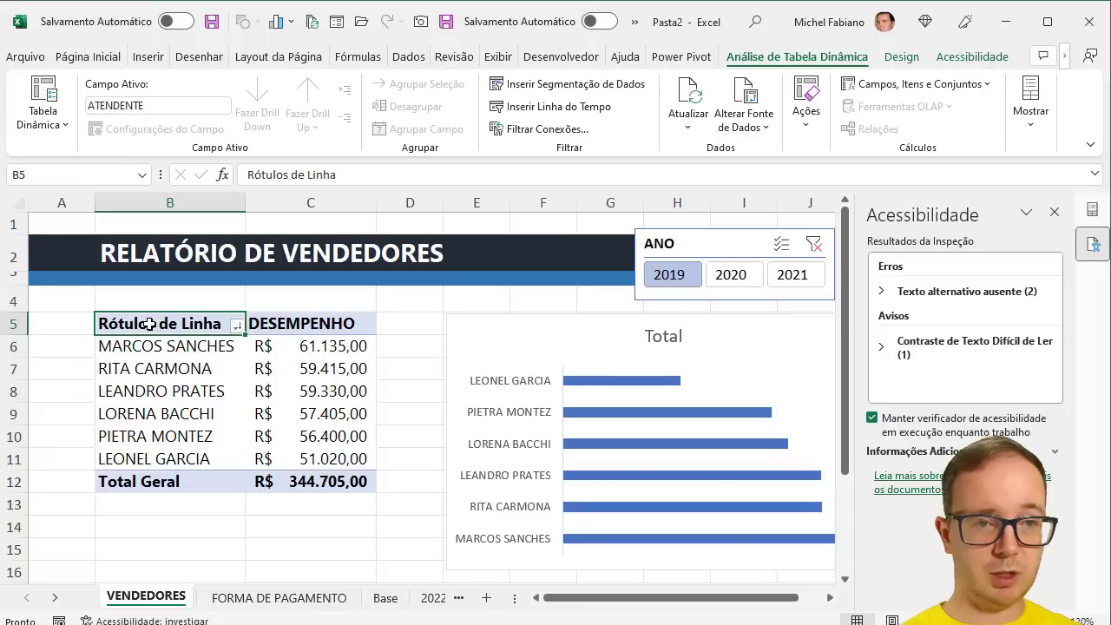
pyautogui.write('ATEND')
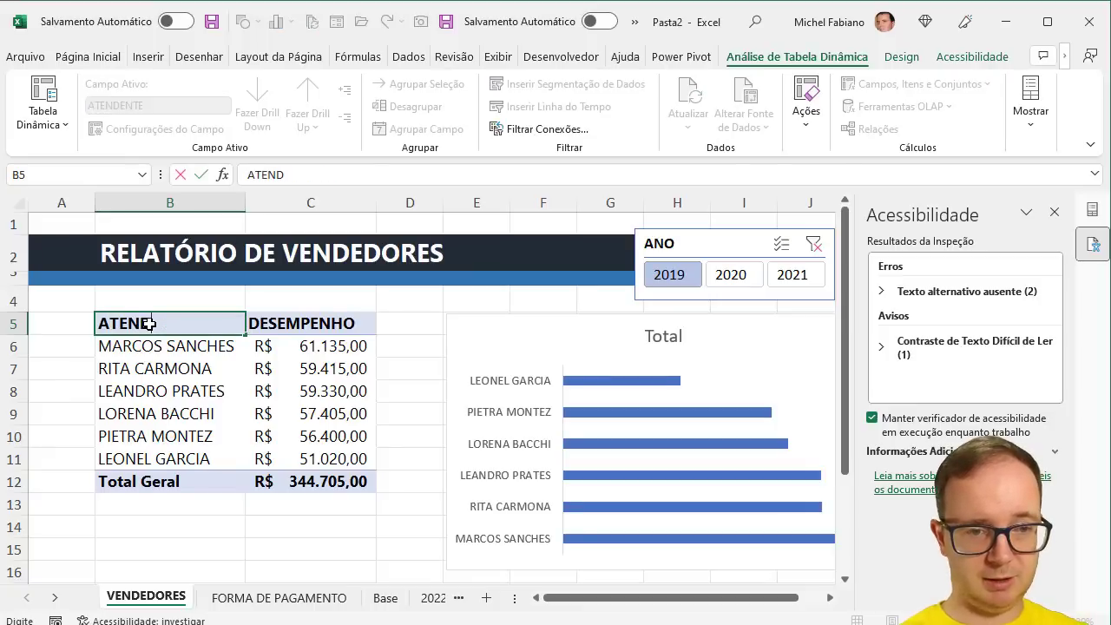
pyautogui.write('ENTE')
pyautogui.press('Return')
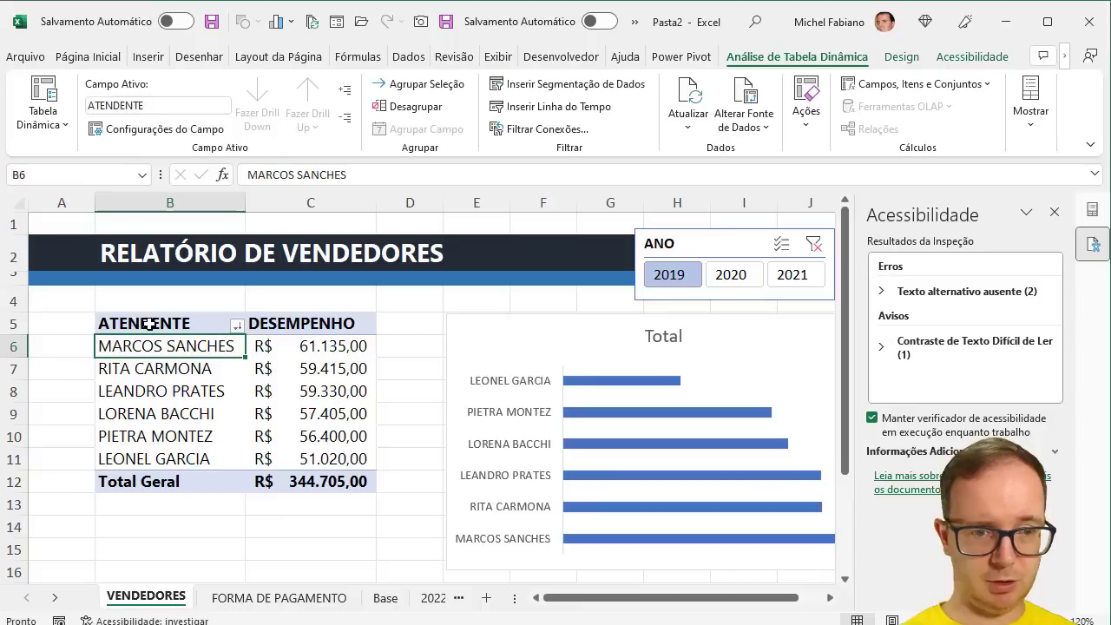
pyautogui.click(170, 321)
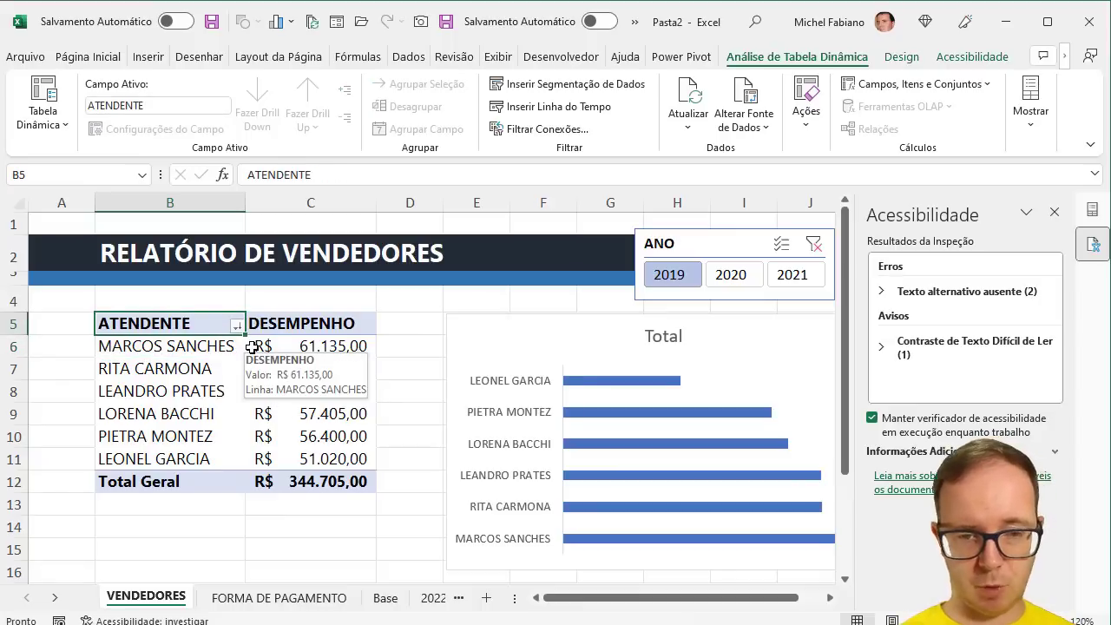
# - Test the ANO slicer by filtering the report to 2020, and leave it filtered to 2021
pyautogui.click(724, 278)
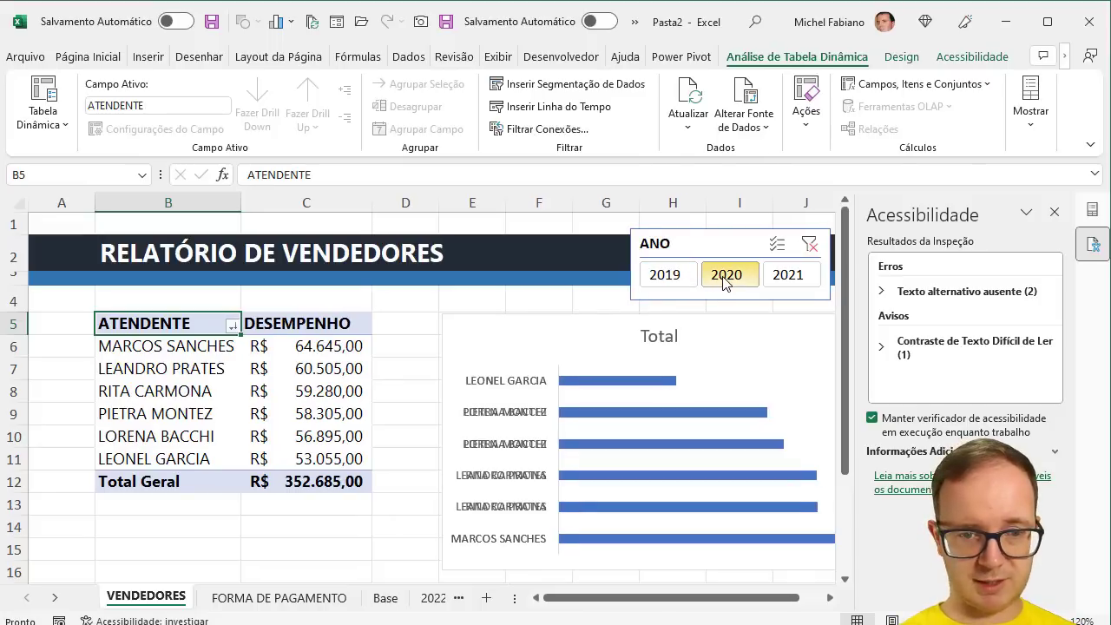
pyautogui.click(787, 276)
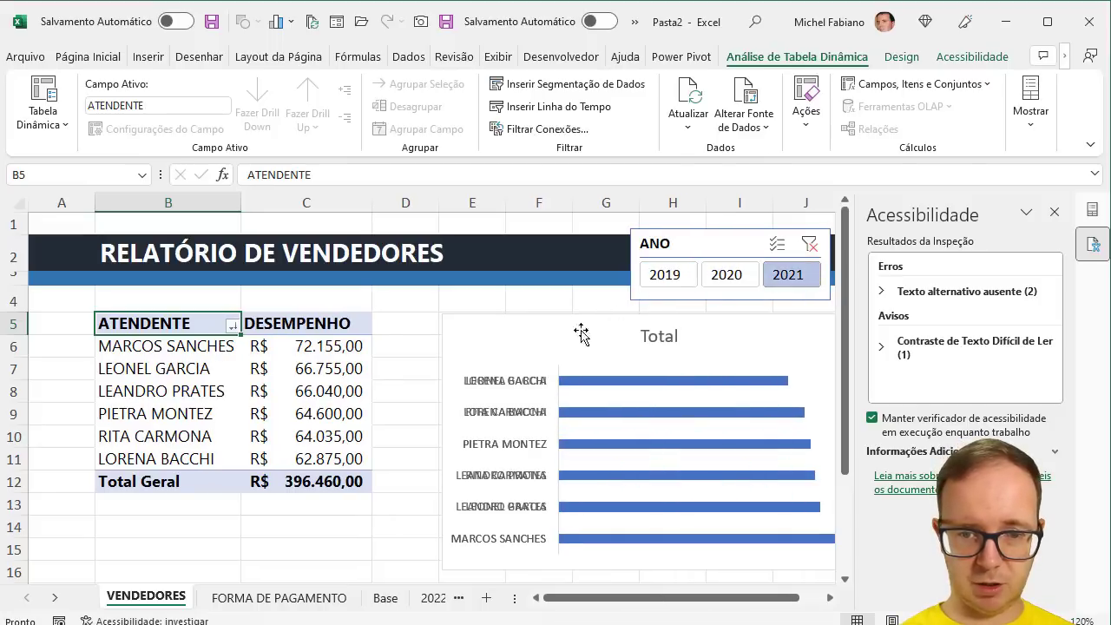
pyautogui.click(546, 322)
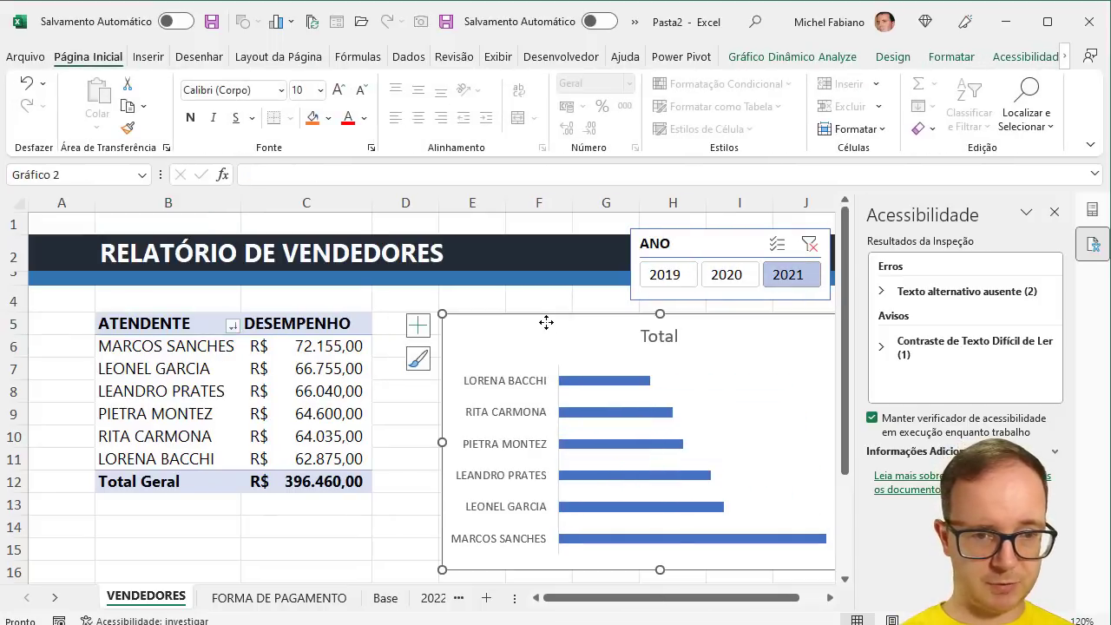
# - Apply the dark blue pivot table style with black header and total rows, and widen column B slightly
pyautogui.click(203, 328)
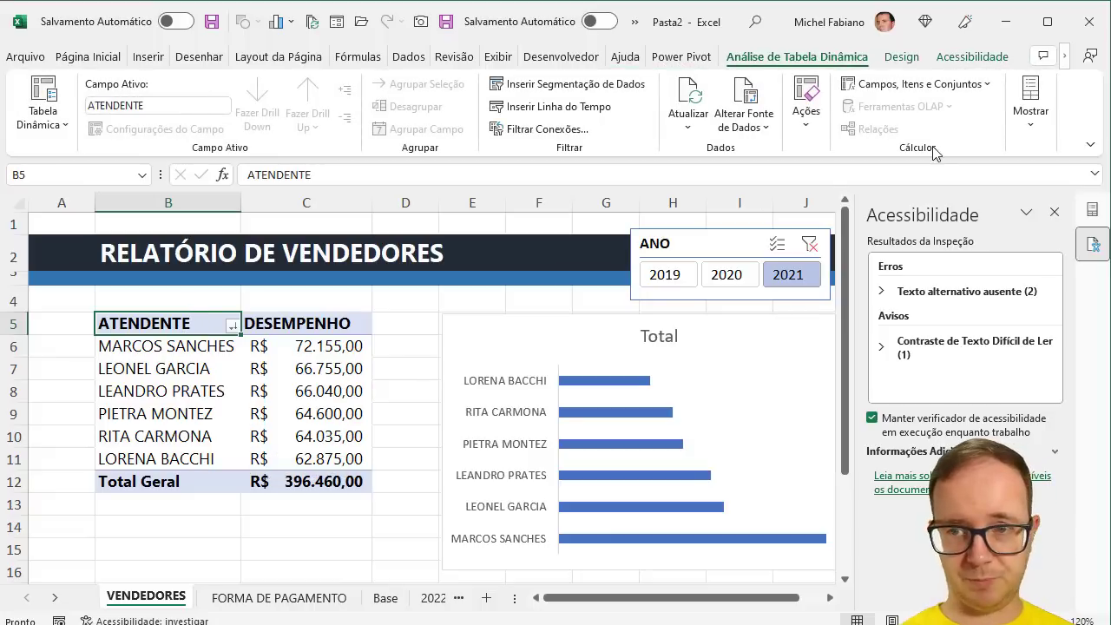
pyautogui.click(909, 58)
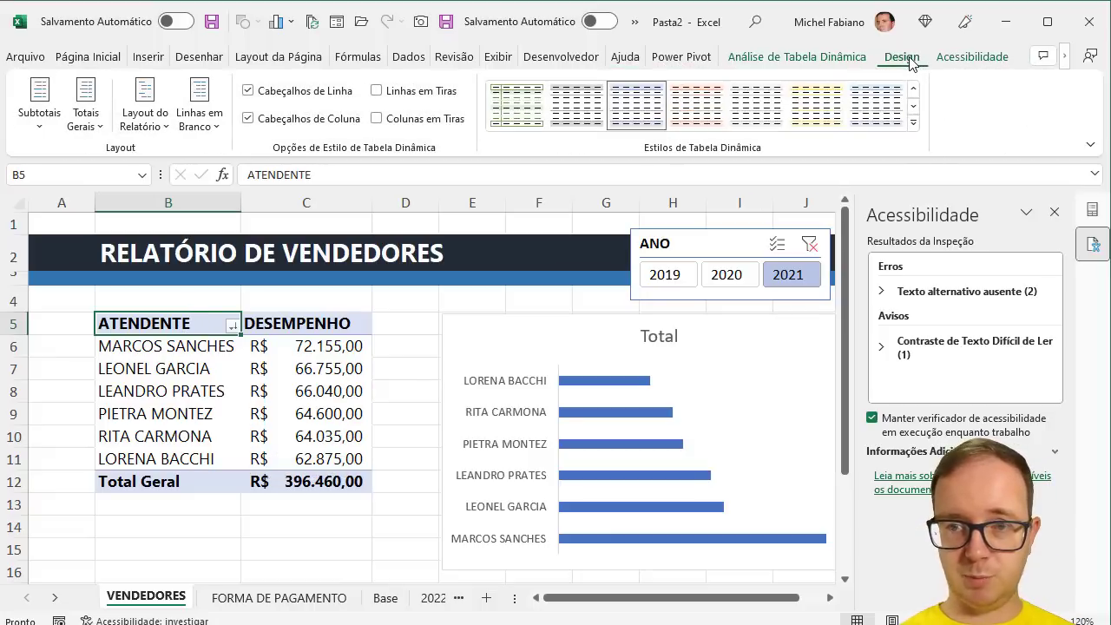
pyautogui.click(913, 122)
pyautogui.moveTo(913, 129); pyautogui.dragTo(917, 286)
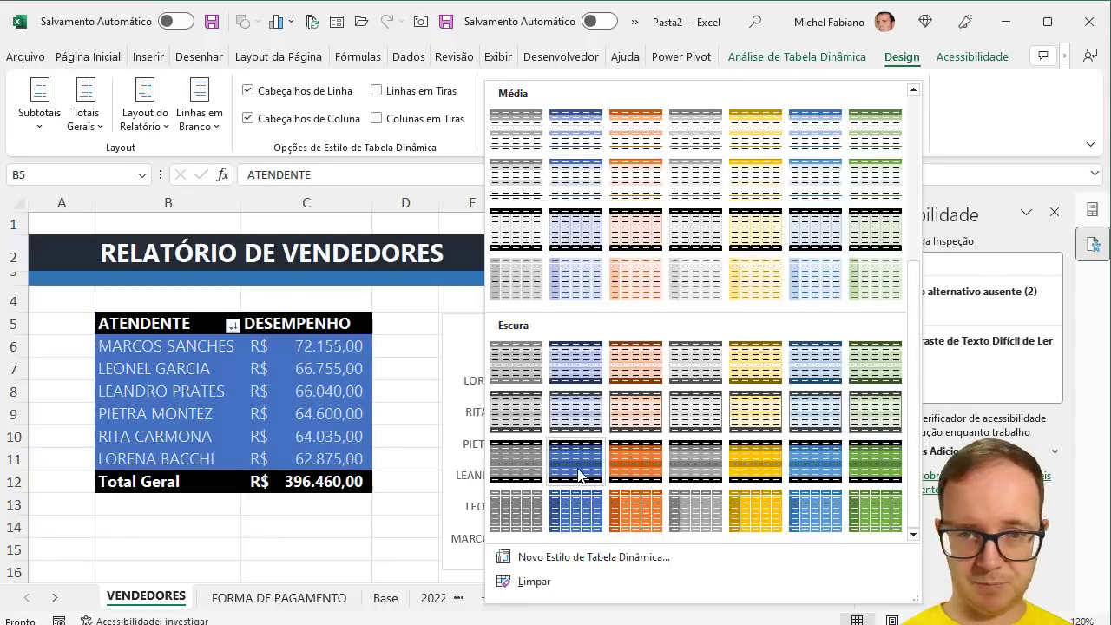
pyautogui.click(576, 467)
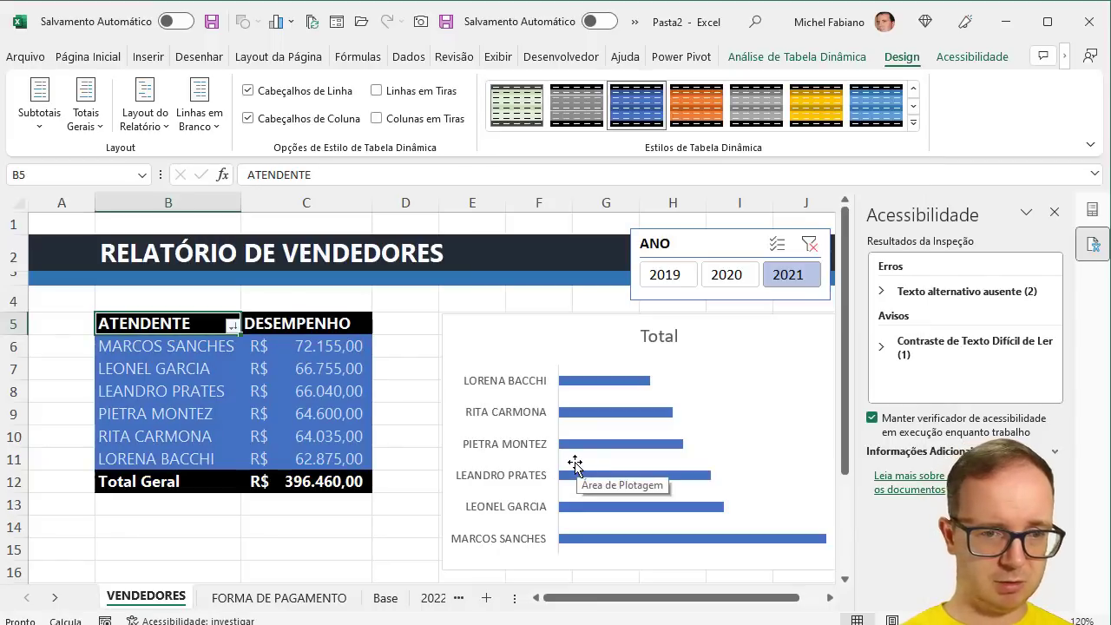
pyautogui.moveTo(241, 207); pyautogui.dragTo(275, 211)
# - Close the accessibility checker pane and turn off the header display of the ANO slicer
pyautogui.click(553, 319)
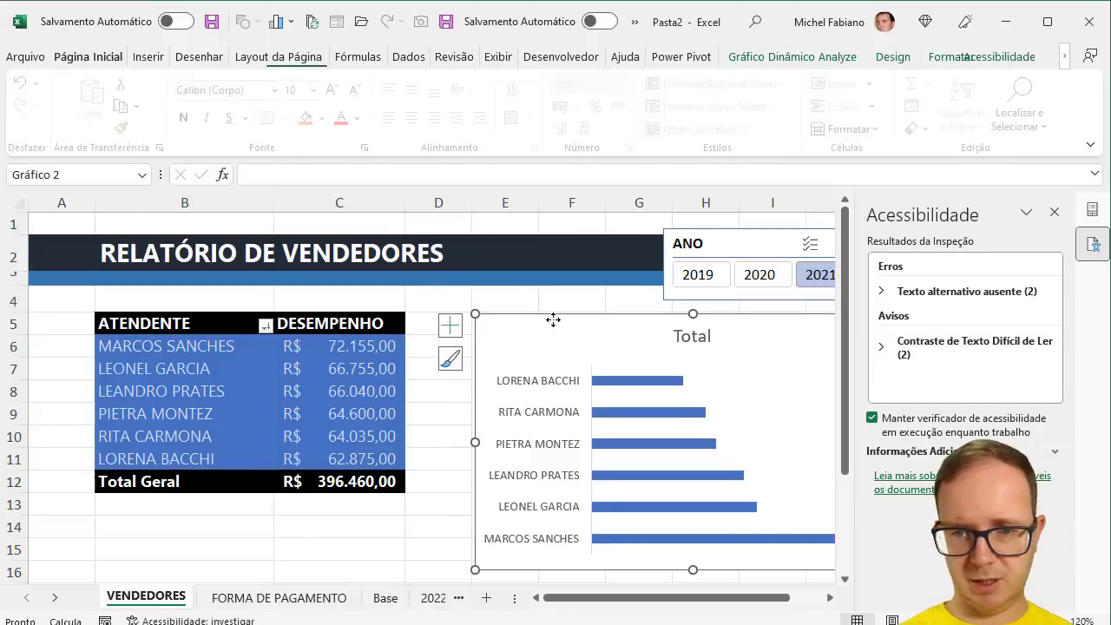
pyautogui.click(1055, 212)
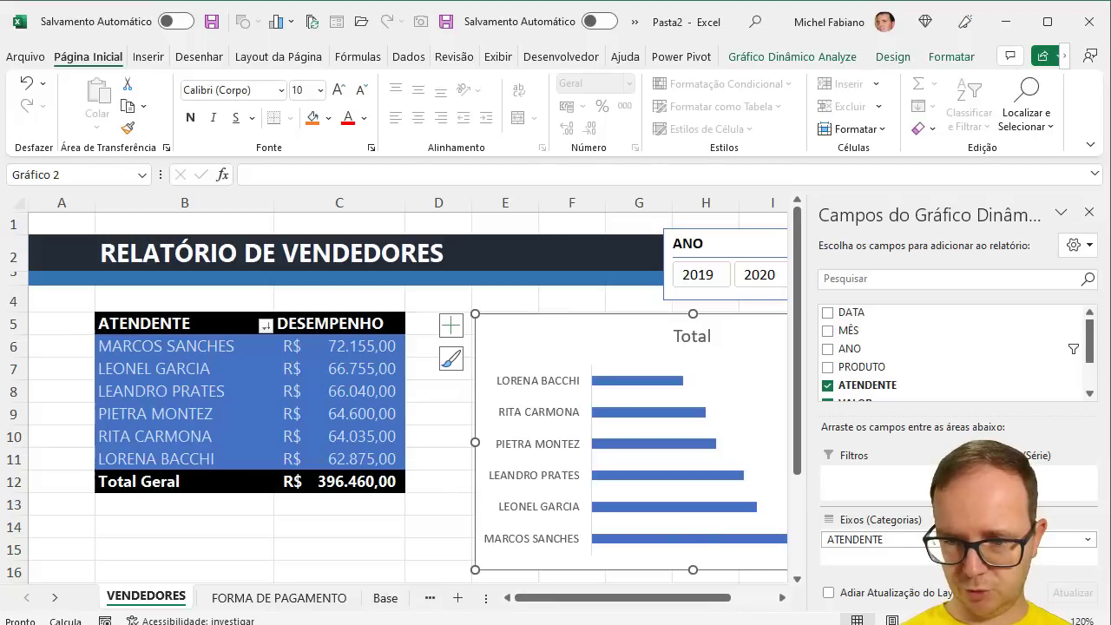
pyautogui.click(955, 621)
pyautogui.click(955, 621)
pyautogui.click(955, 622)
pyautogui.click(955, 621)
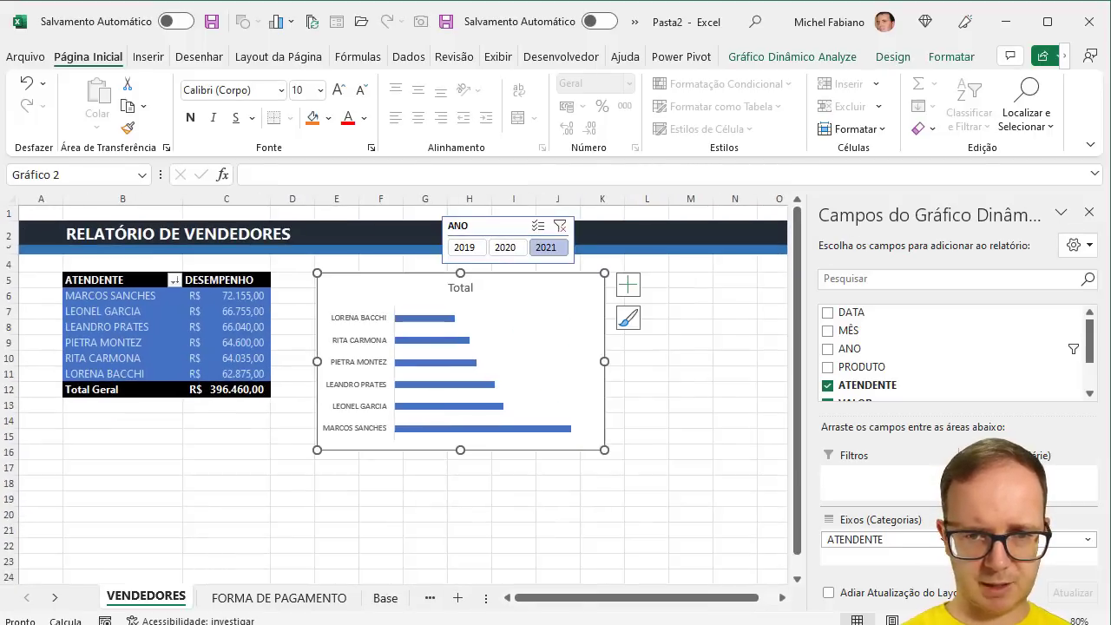
pyautogui.click(486, 224)
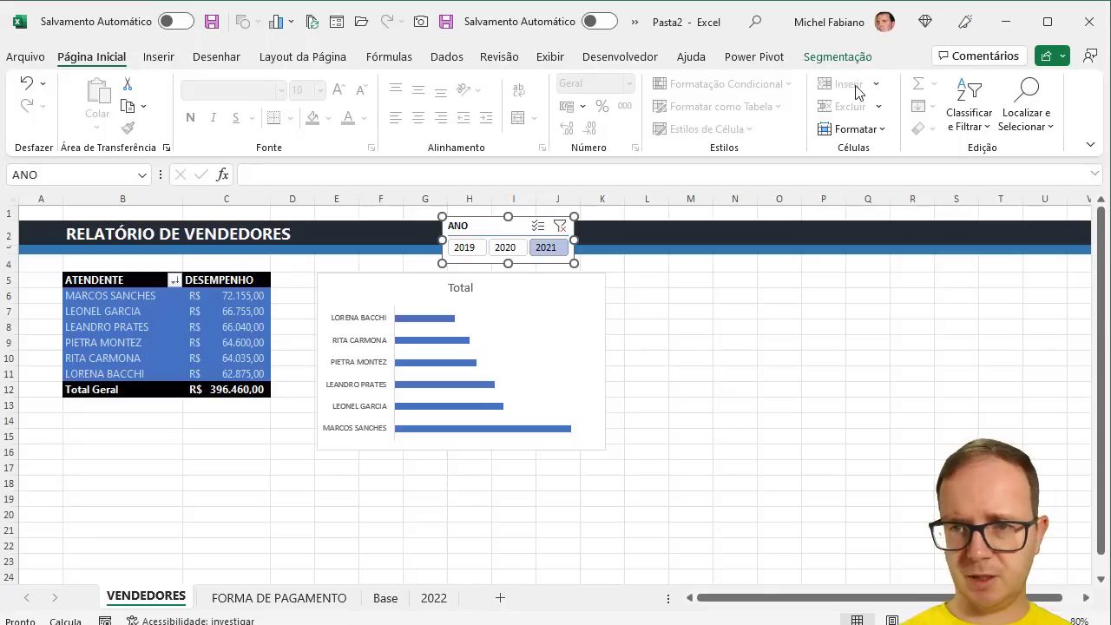
pyautogui.click(842, 58)
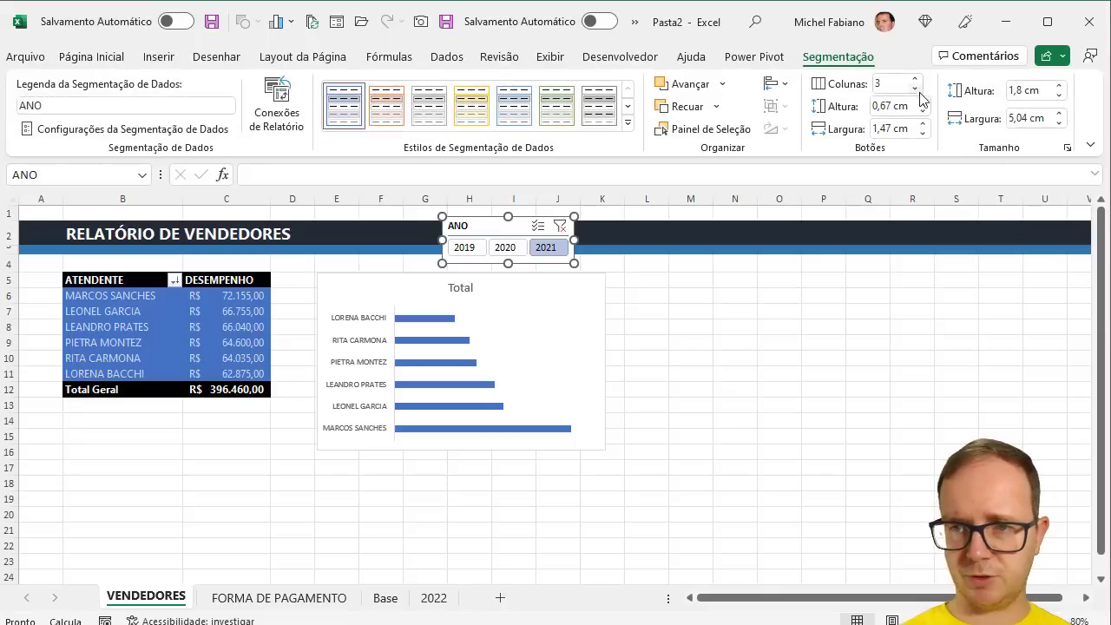
pyautogui.click(211, 131)
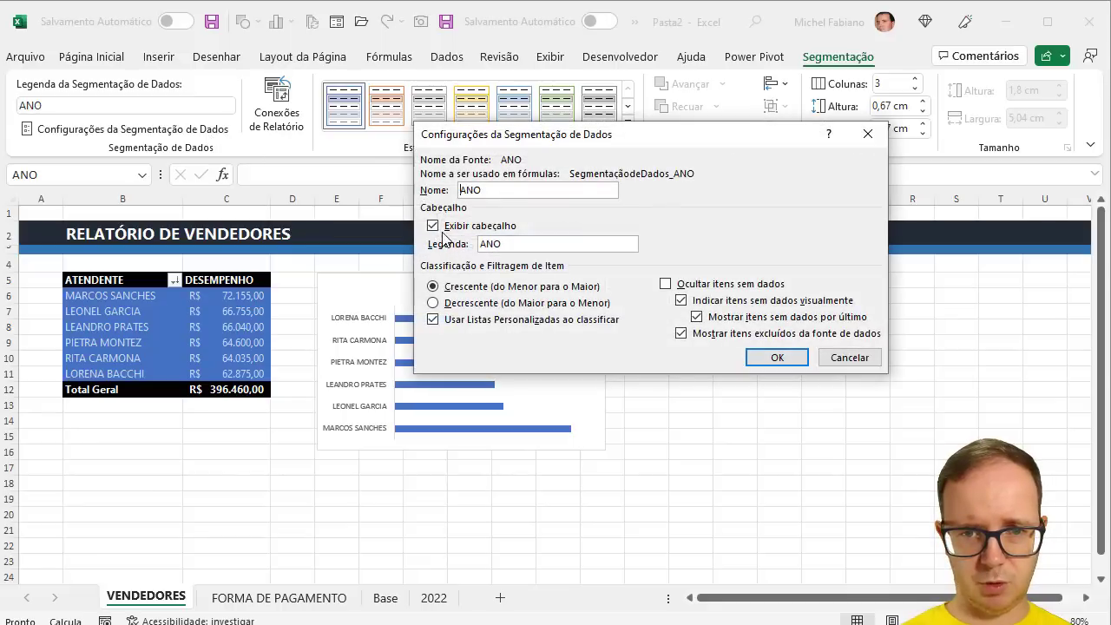
pyautogui.click(436, 228)
pyautogui.click(764, 356)
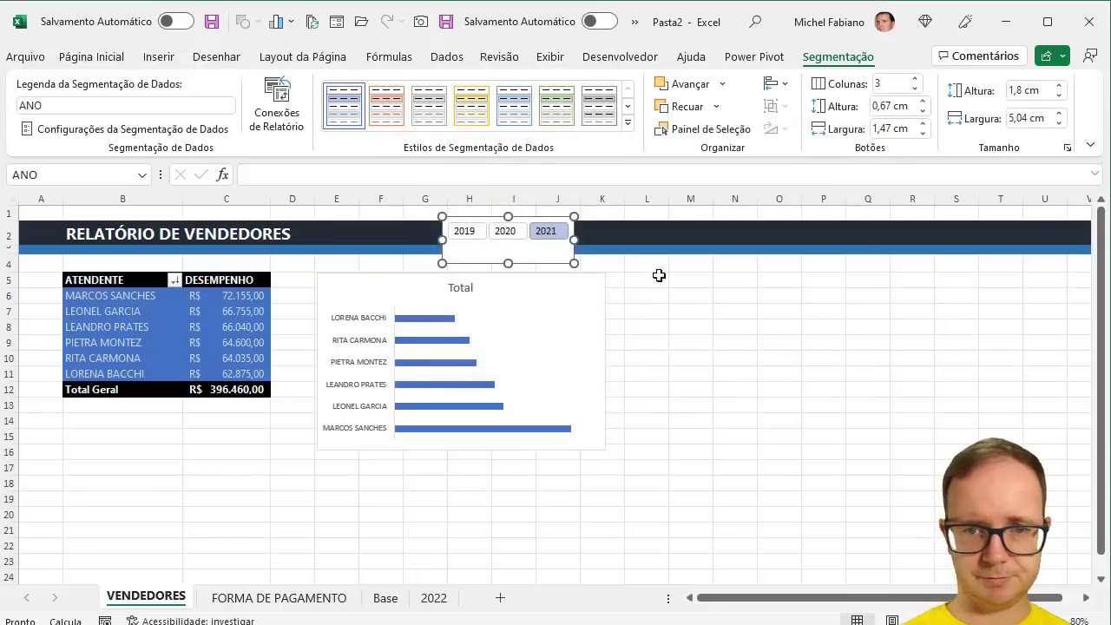
# - Shorten the ANO slicer to 1,18 cm, apply the dark blue slicer style, and move it beside the chart
pyautogui.moveTo(508, 264); pyautogui.dragTo(509, 248)
pyautogui.click(628, 126)
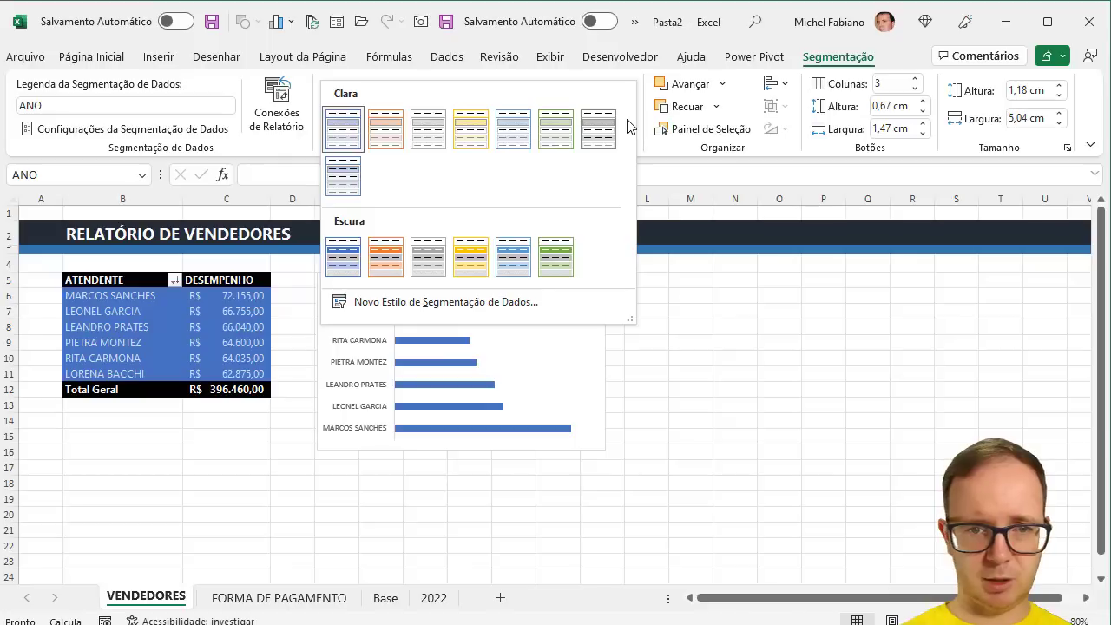
pyautogui.click(341, 257)
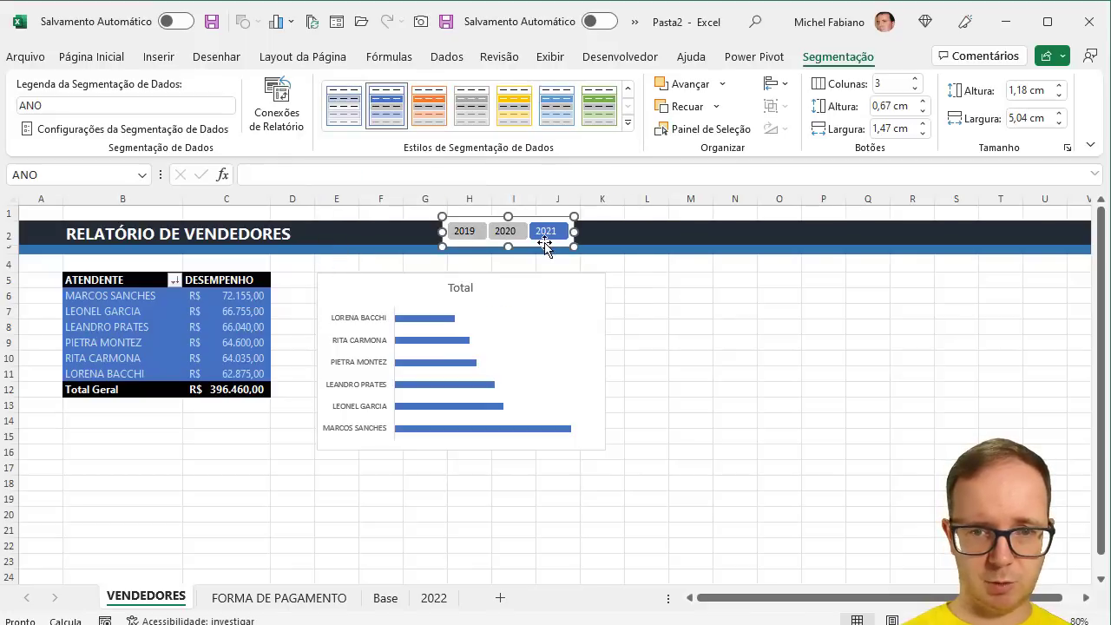
pyautogui.moveTo(545, 249); pyautogui.dragTo(715, 317)
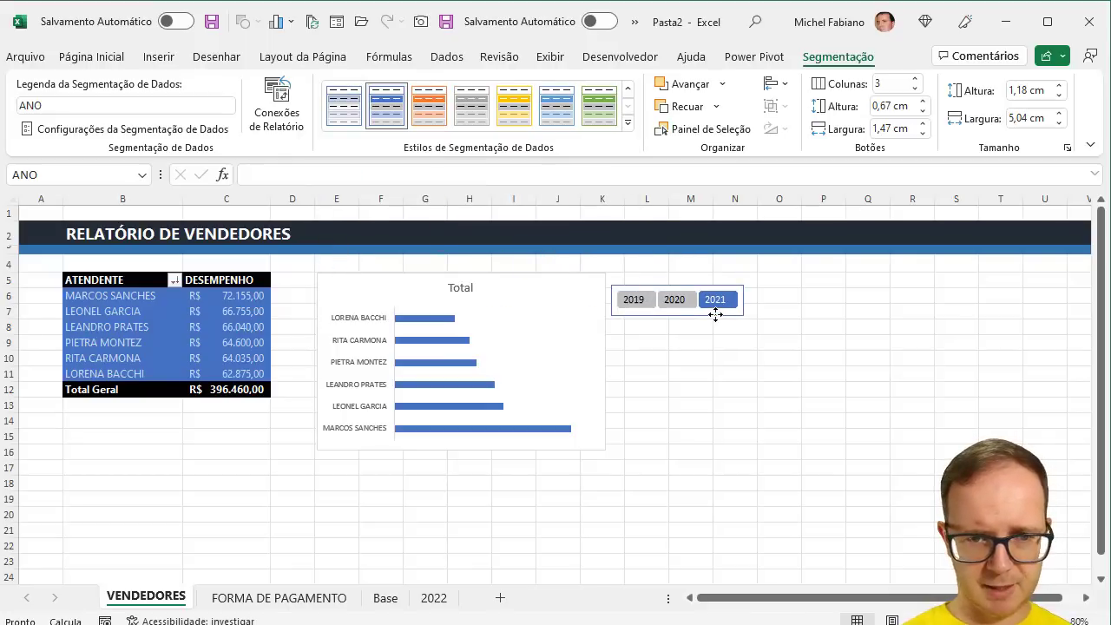
# - Insert two blank rows above the pivot table and move the ANO slicer between the title banner and the table
pyautogui.click(10, 280)
pyautogui.rightClick(11, 282)
pyautogui.click(75, 457)
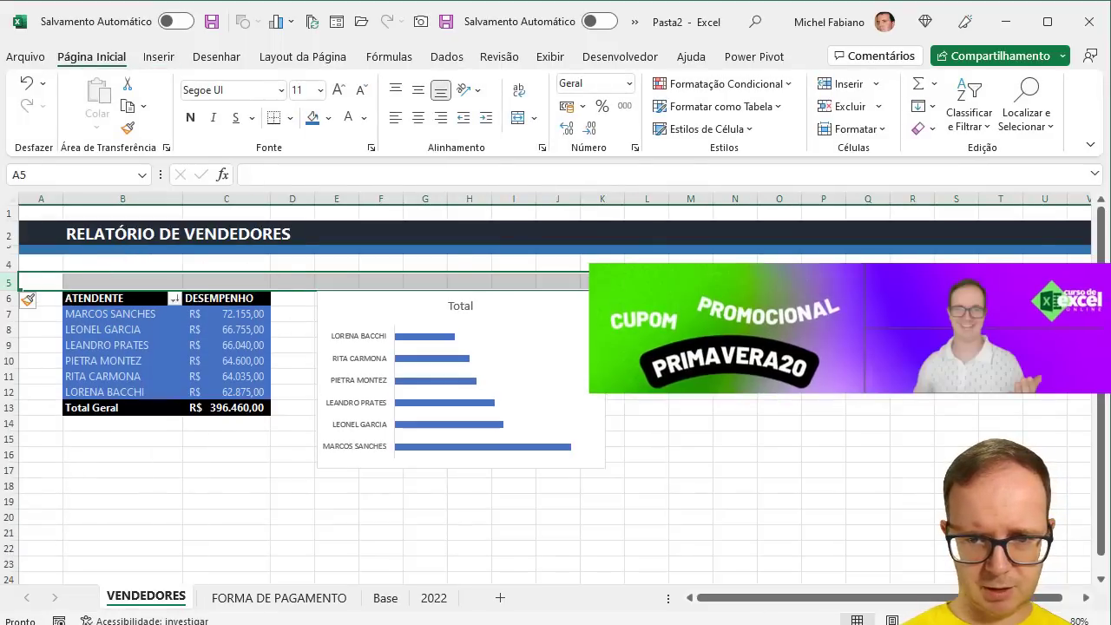
pyautogui.moveTo(714, 321); pyautogui.dragTo(271, 280)
pyautogui.click(320, 277)
pyautogui.rightClick(11, 299)
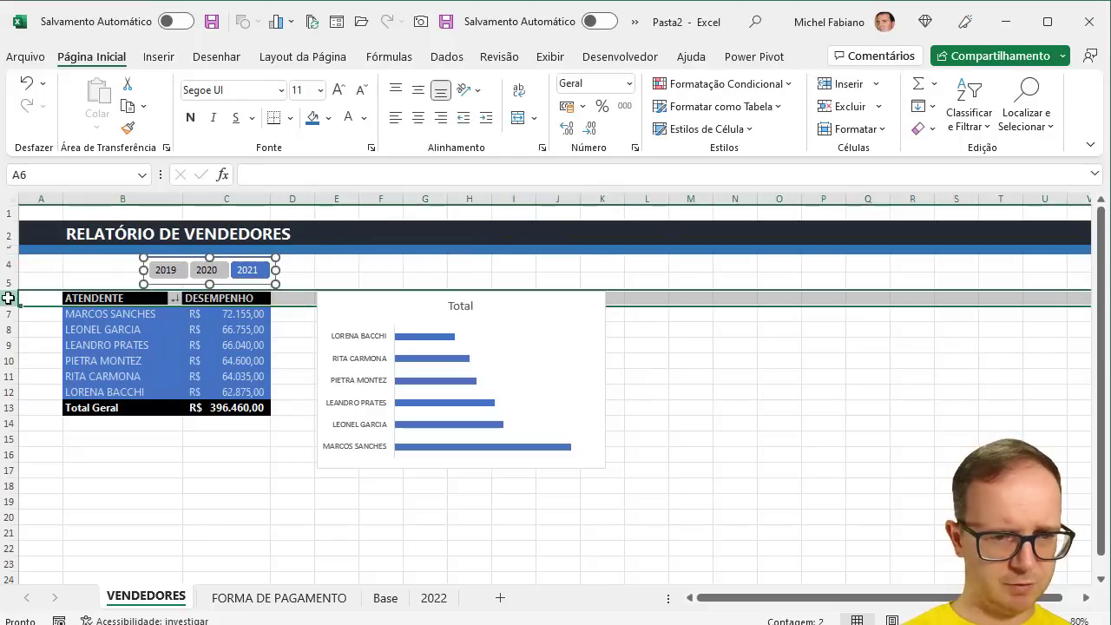
pyautogui.click(82, 471)
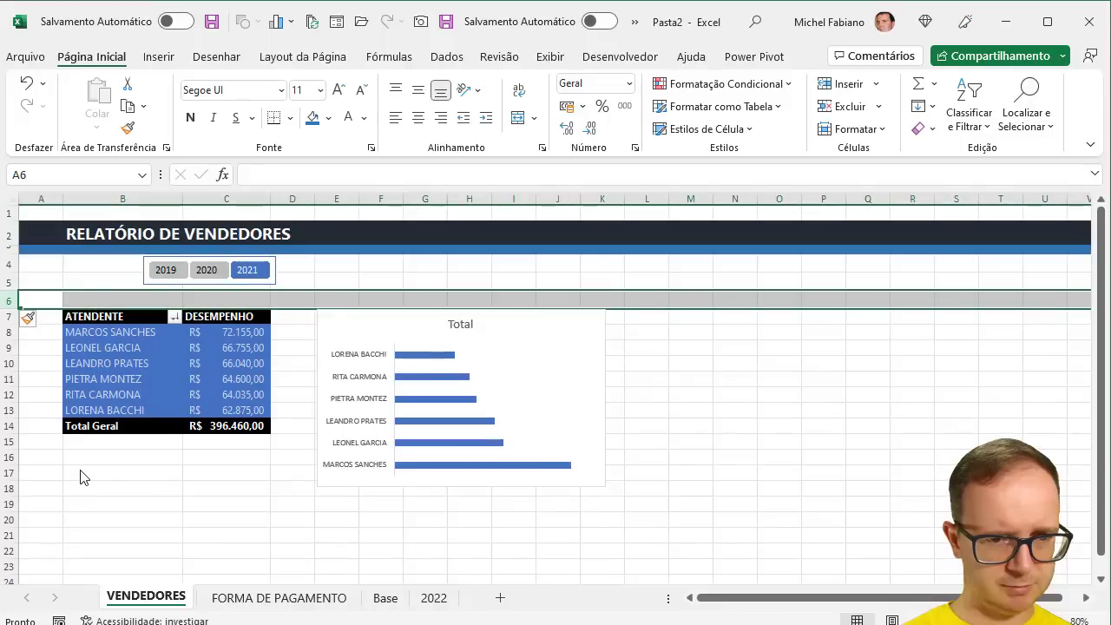
# - Resize and position the ANO slicer so it spans nearly the full width of the pivot table below it
pyautogui.moveTo(269, 289)
pyautogui.mouseDown()
pyautogui.moveTo(194, 290)
pyautogui.moveTo(268, 282)
pyautogui.mouseUp()
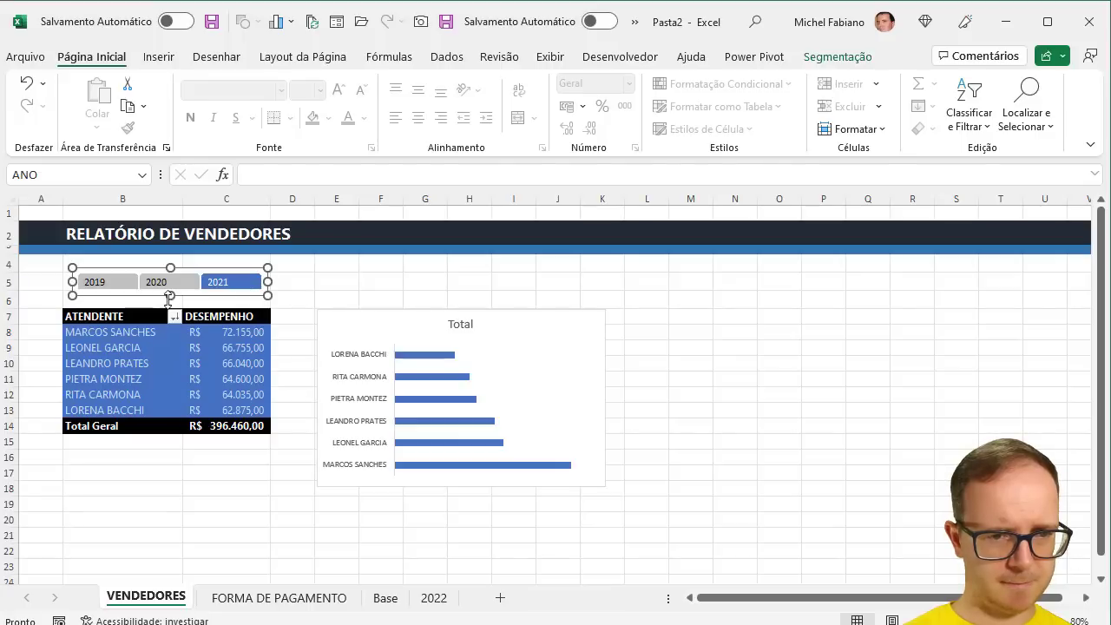
pyautogui.moveTo(170, 296)
pyautogui.mouseDown()
pyautogui.moveTo(196, 302)
pyautogui.moveTo(166, 298)
pyautogui.mouseUp()
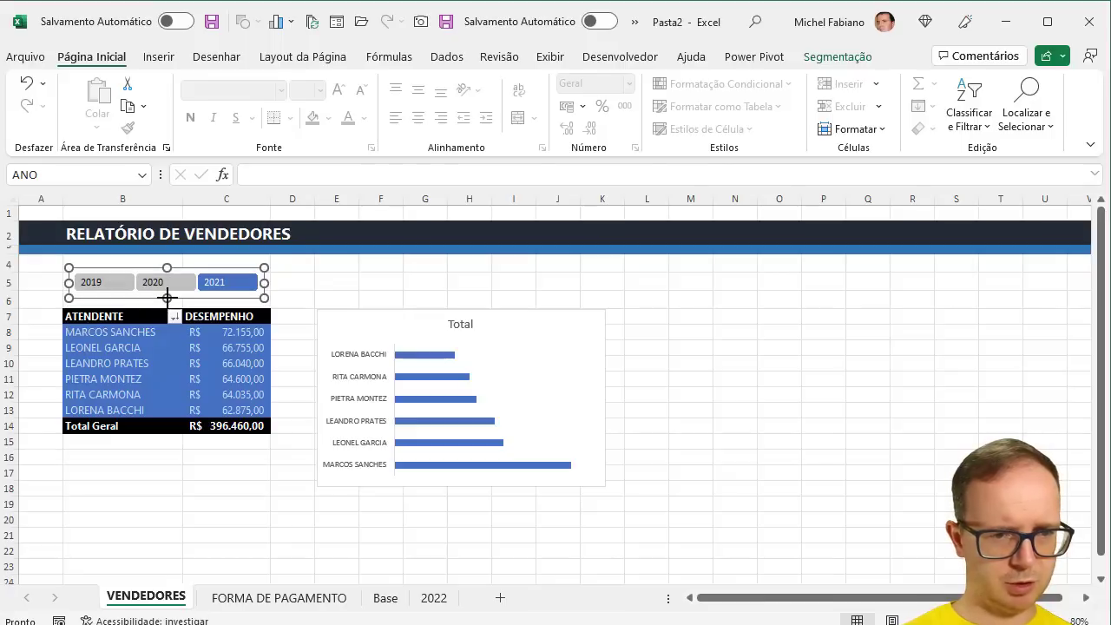
pyautogui.press('Escape')
pyautogui.click(309, 272)
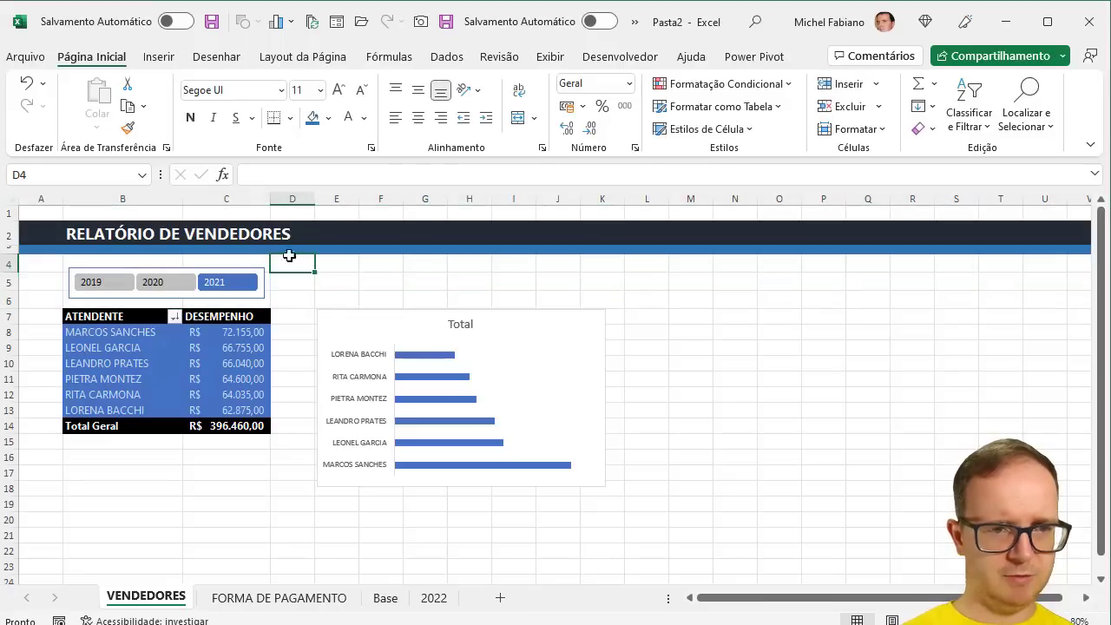
# - Insert a text box reading "Escolha o Ano:" in the empty area above the chart
pyautogui.click(158, 57)
pyautogui.click(240, 118)
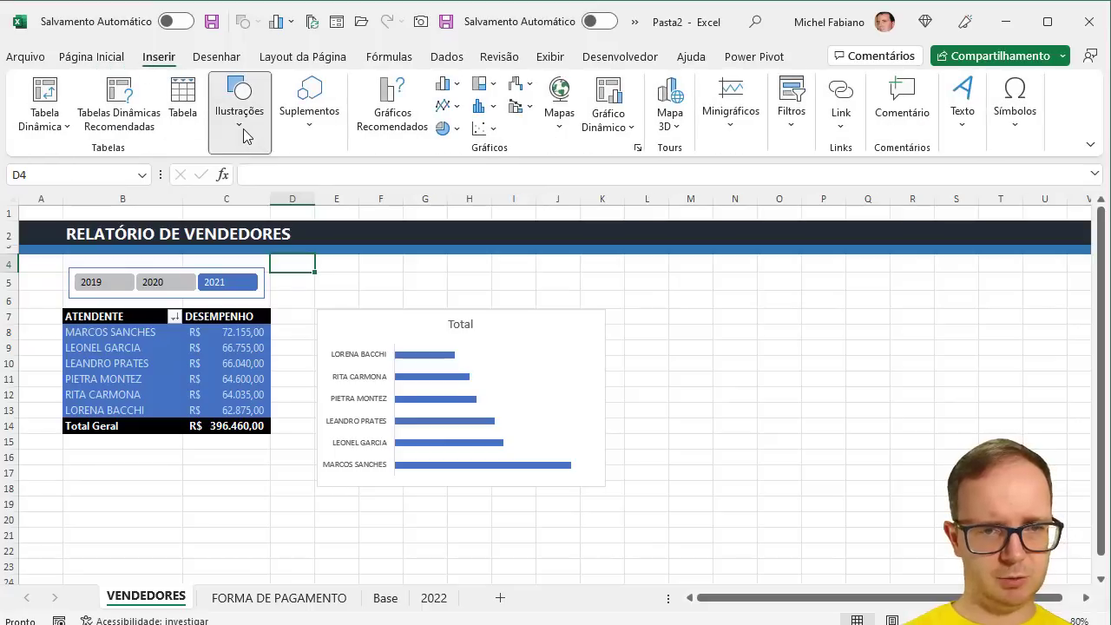
pyautogui.click(285, 207)
pyautogui.click(270, 259)
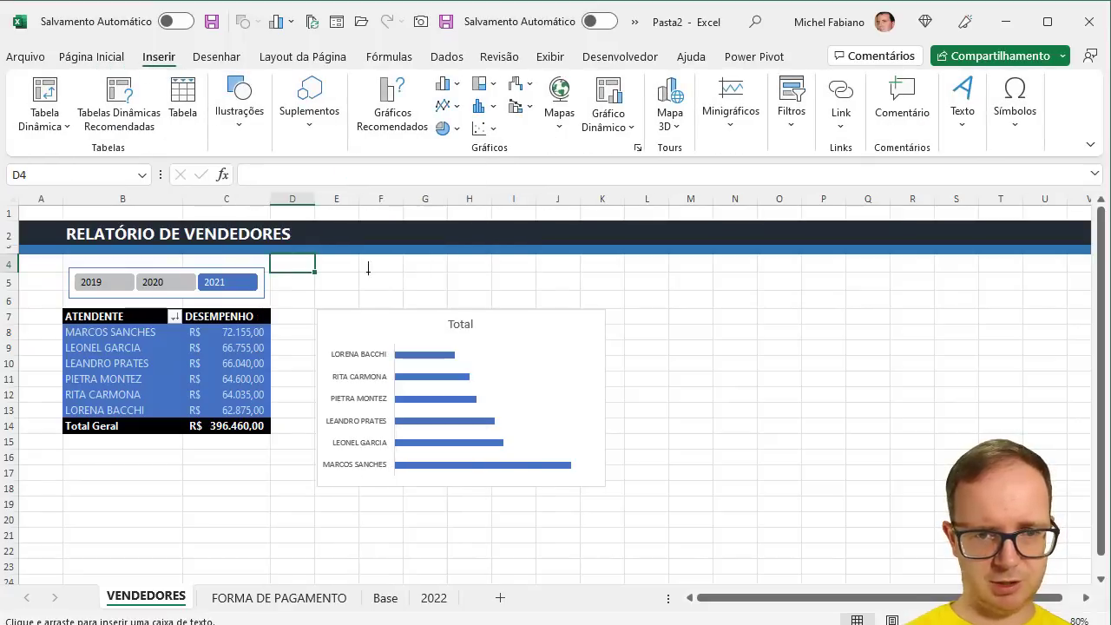
pyautogui.click(379, 271)
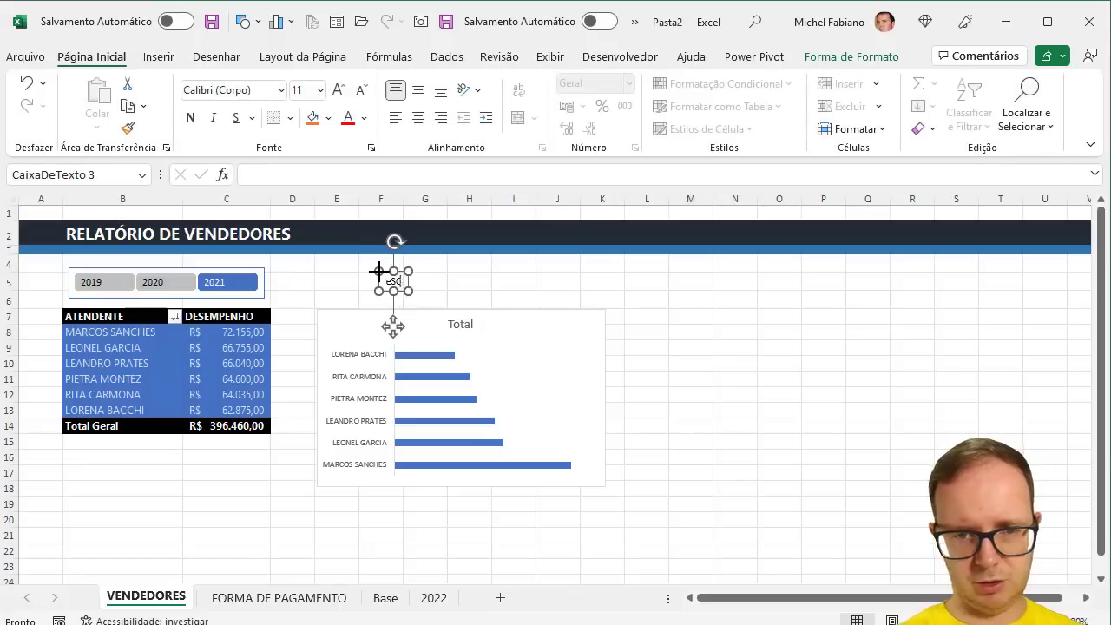
pyautogui.write('ascolha o')
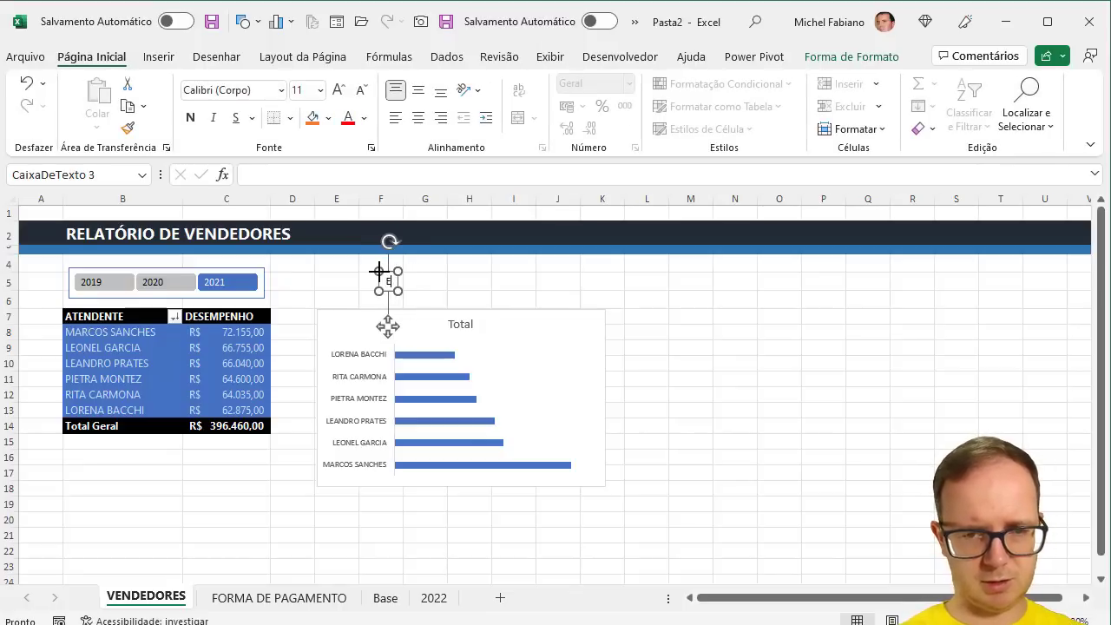
pyautogui.write(' Ano:')
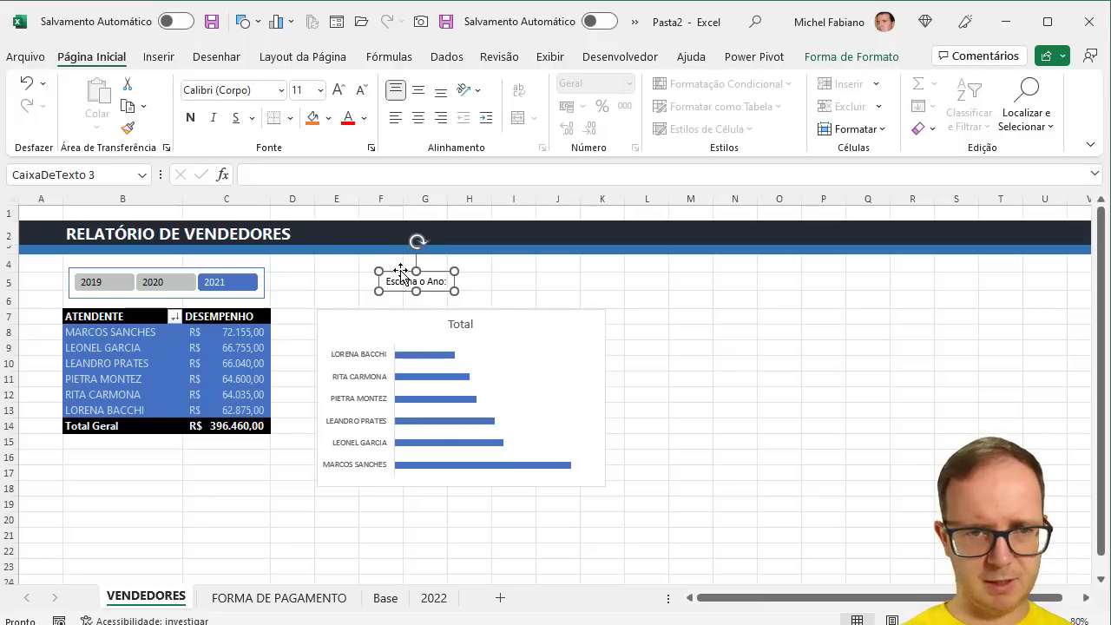
# - Make the "Escolha o Ano:" label bold and set its font to Segoe UI
pyautogui.click(400, 272)
pyautogui.click(190, 117)
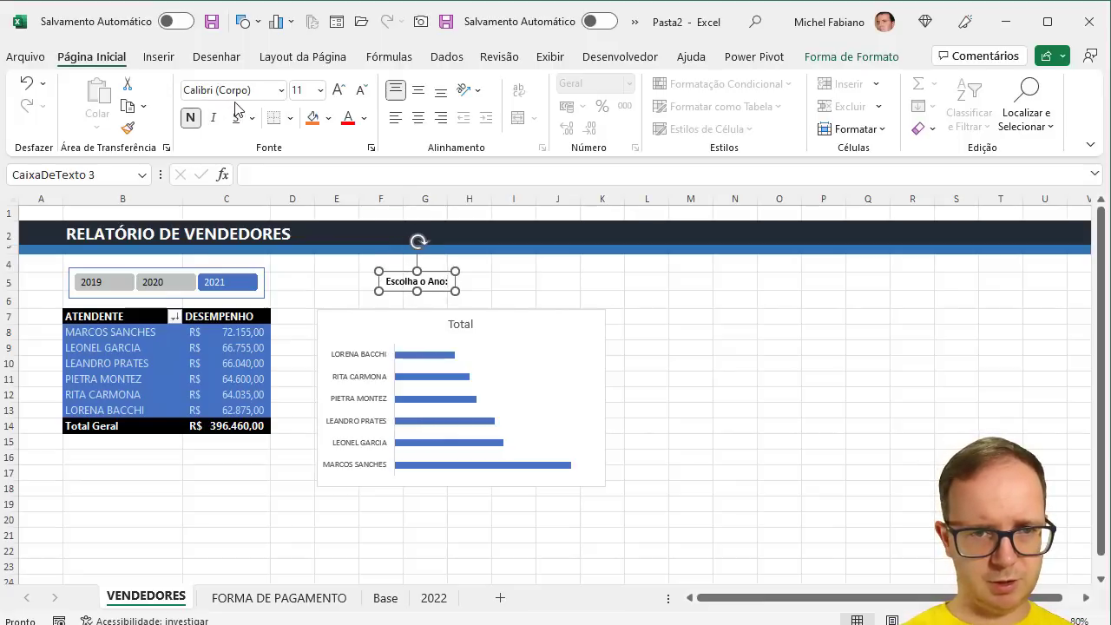
pyautogui.click(281, 90)
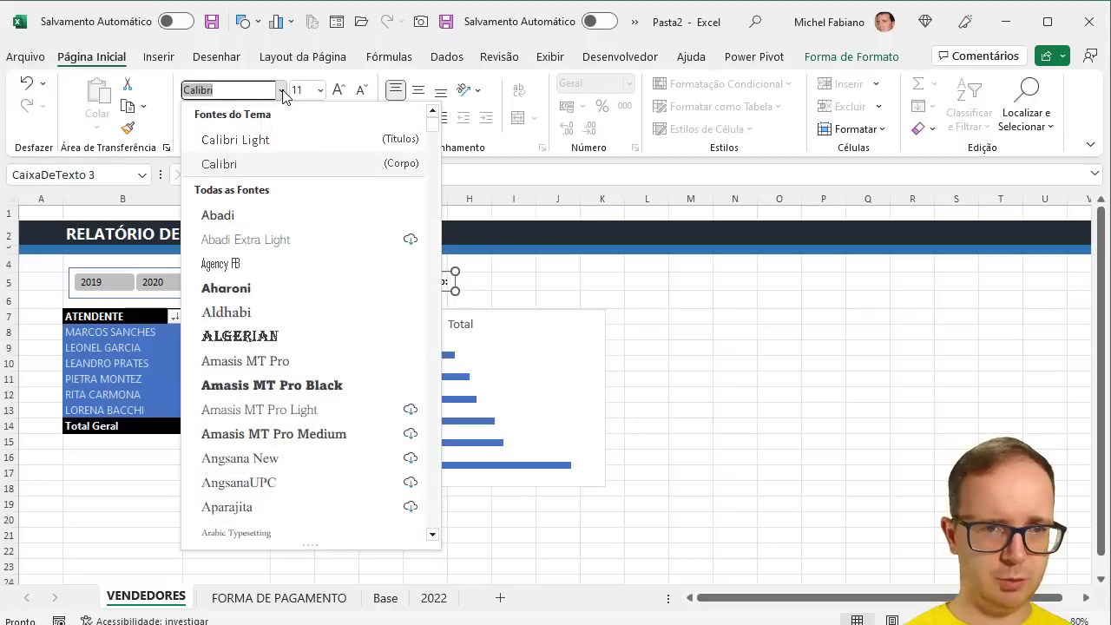
pyautogui.write('Segoe UI')
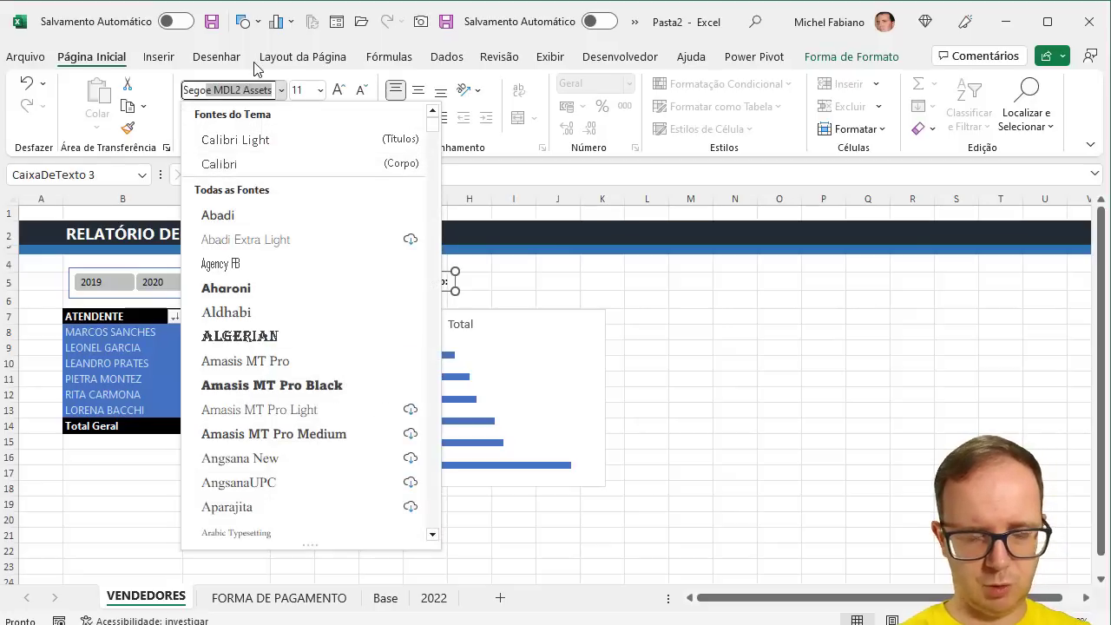
pyautogui.press('Return')
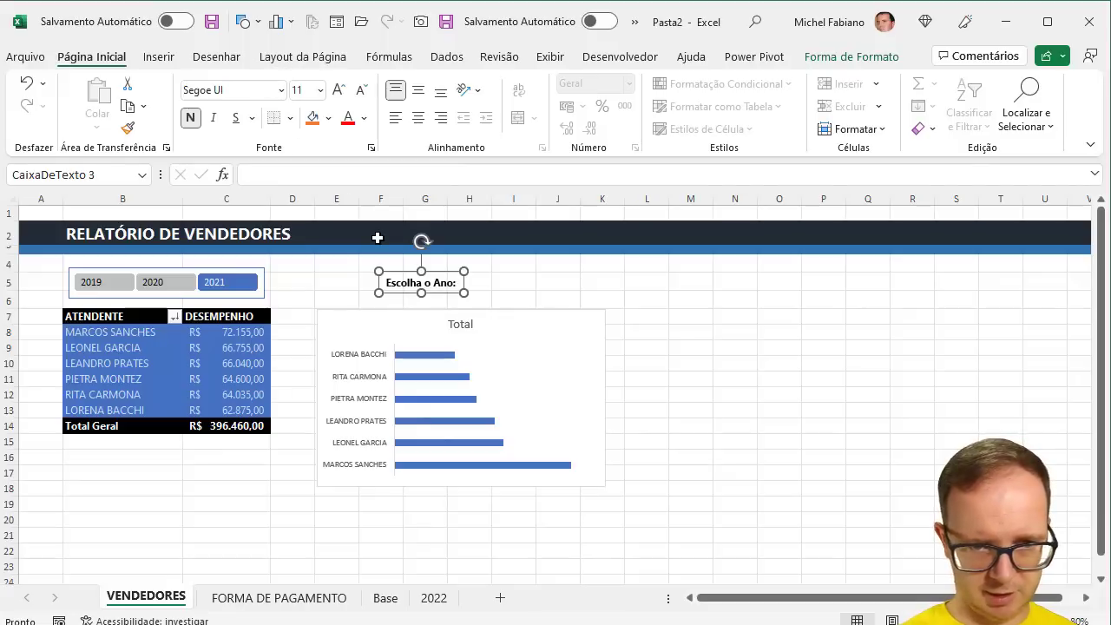
# - Narrow the ANO slicer to about the width of the DESEMPENHO column and place the "Escolha o Ano:" label beside it above the table
pyautogui.moveTo(397, 296); pyautogui.dragTo(88, 273)
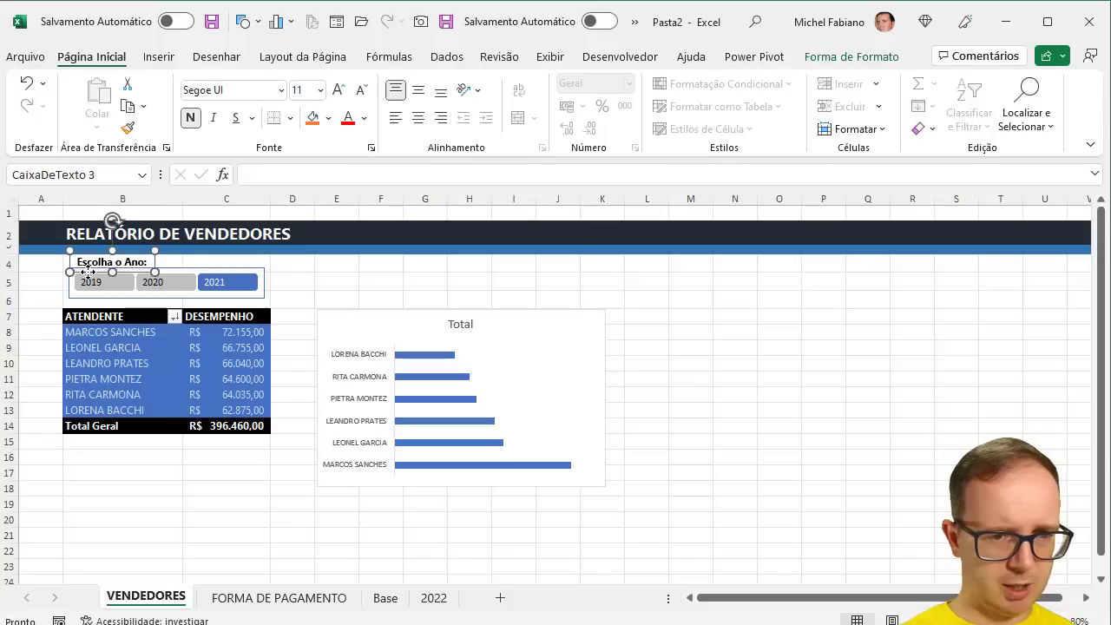
pyautogui.click(195, 269)
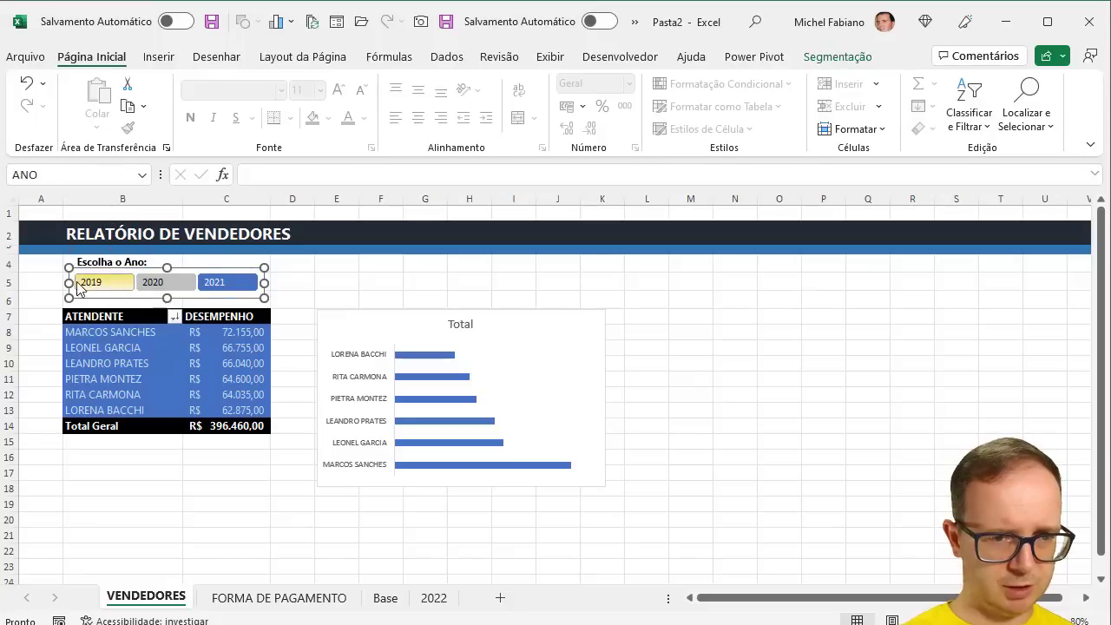
pyautogui.moveTo(109, 287); pyautogui.dragTo(174, 299)
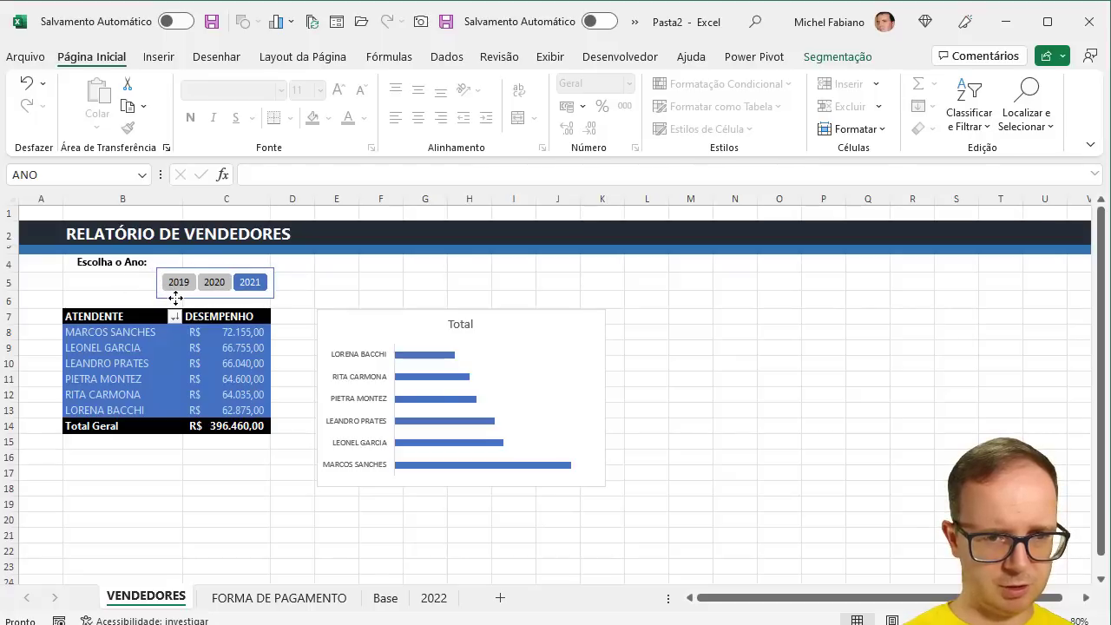
pyautogui.keyDown('ctrl'); pyautogui.click(120, 262); pyautogui.keyUp('ctrl')
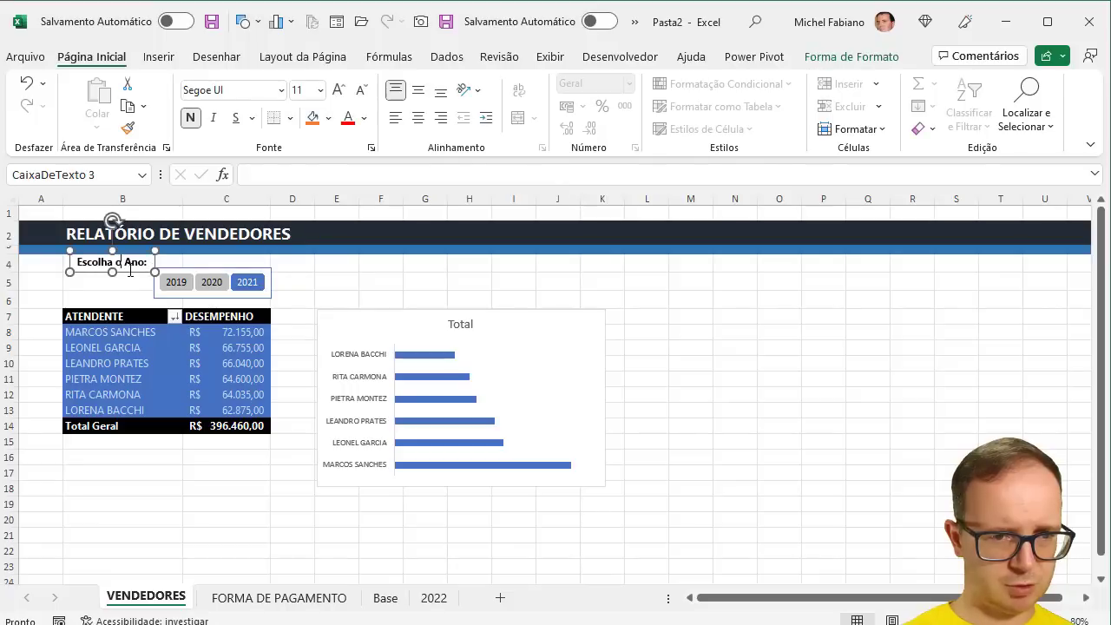
pyautogui.moveTo(129, 274); pyautogui.dragTo(121, 292)
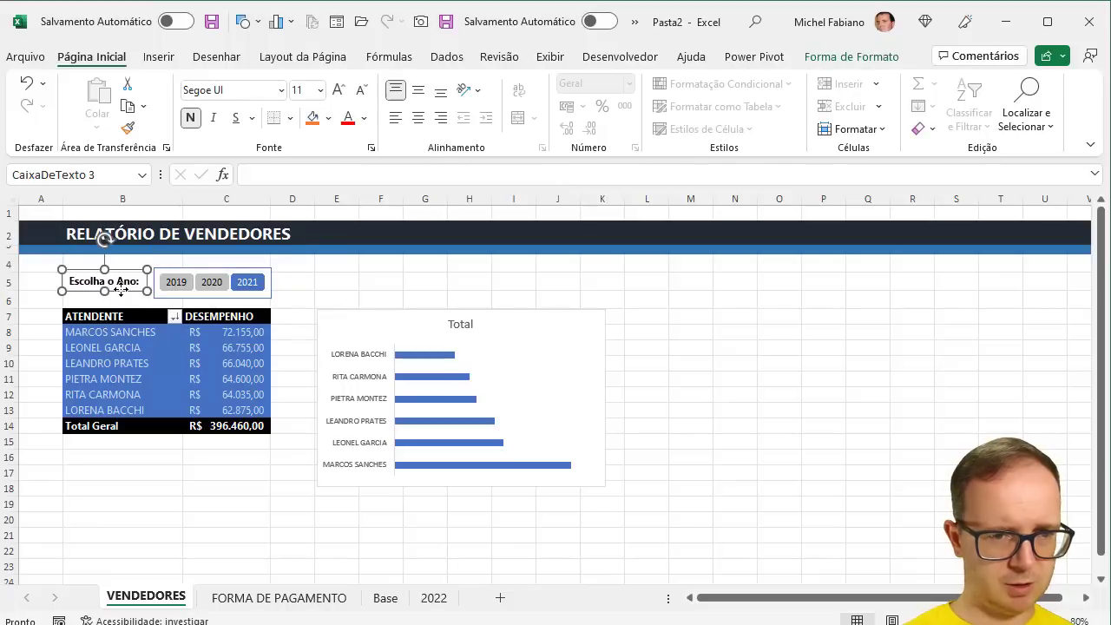
# - Enlarge the "Escolha o Ano:" text by two size increments and shift the ANO slicer slightly away to make room for it
pyautogui.click(339, 90)
pyautogui.click(339, 89)
pyautogui.moveTo(260, 303); pyautogui.dragTo(269, 303)
pyautogui.click(339, 283)
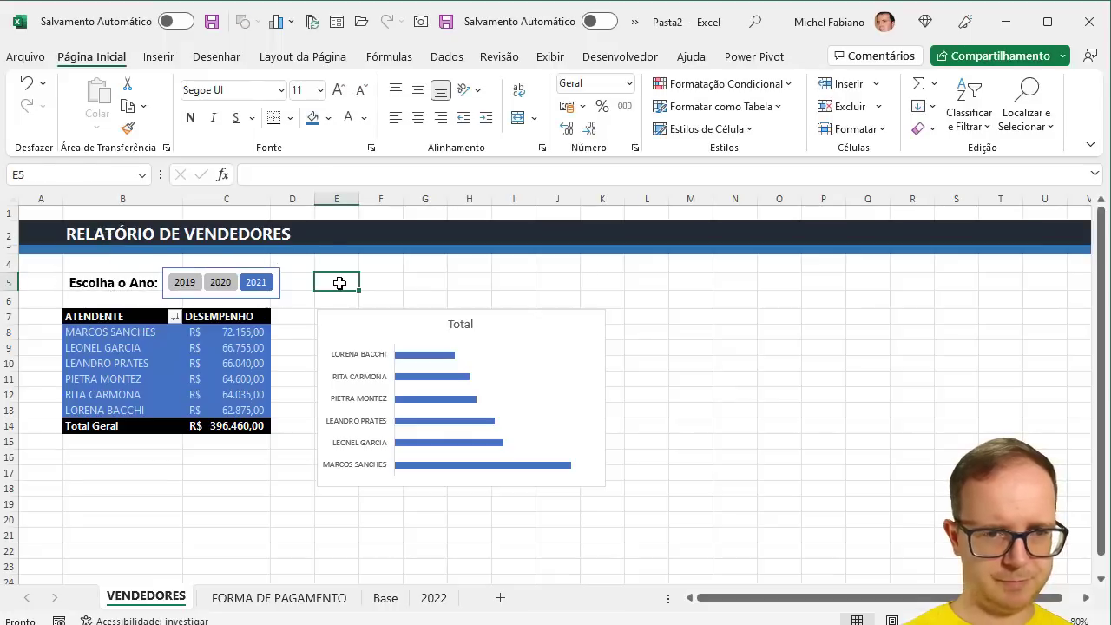
# - Nudge the chart closer to the pivot table and change its type to clustered column (Coluna Agrupada)
pyautogui.moveTo(413, 310); pyautogui.dragTo(411, 309)
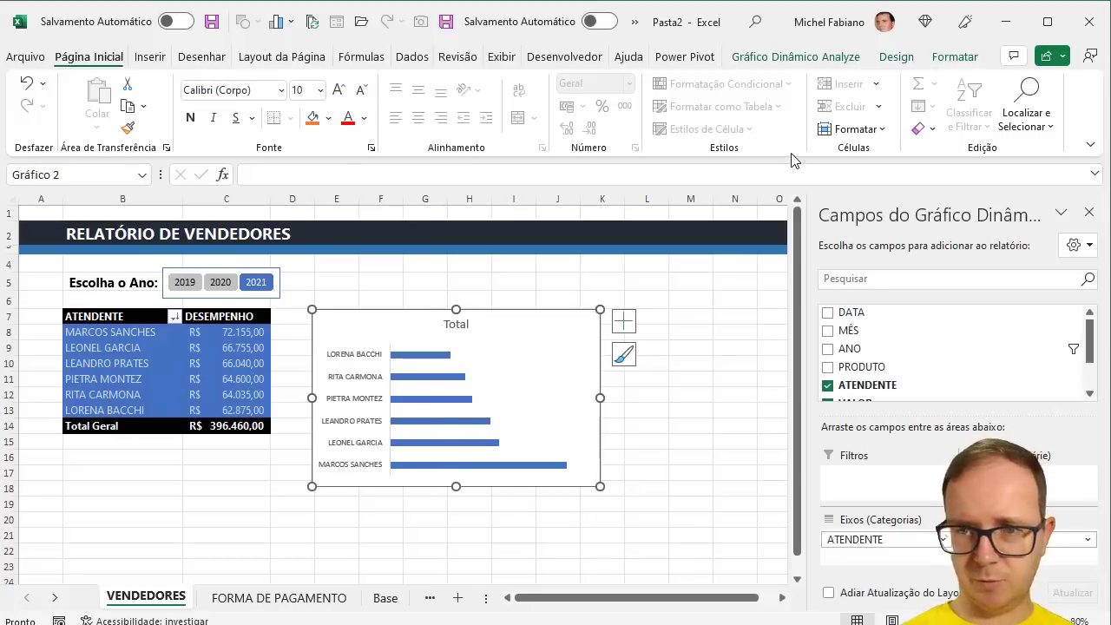
pyautogui.click(843, 62)
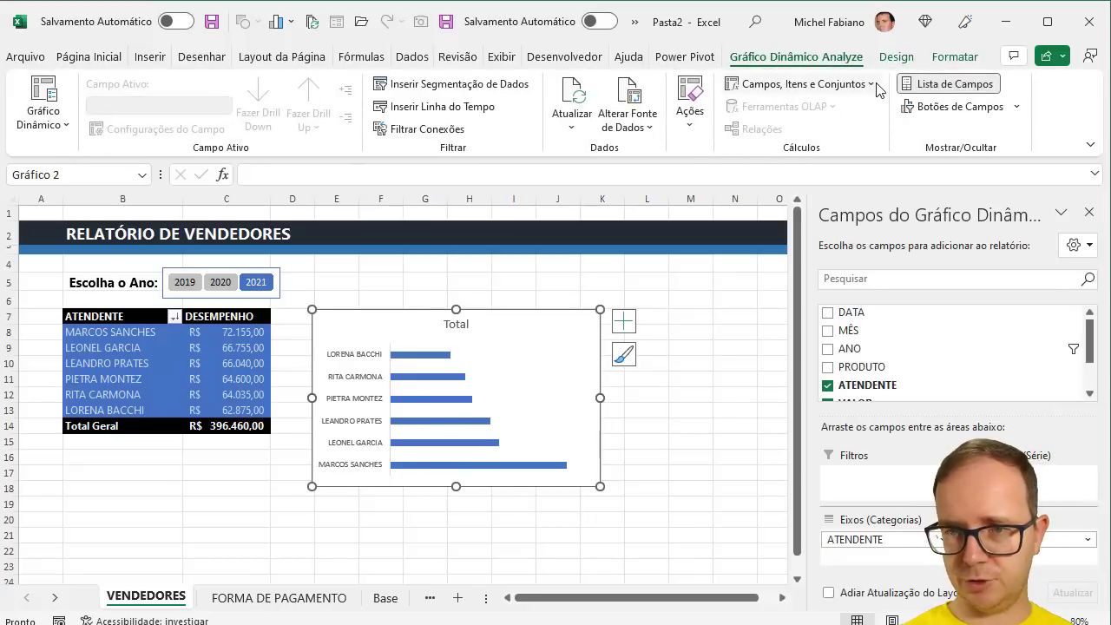
pyautogui.click(910, 58)
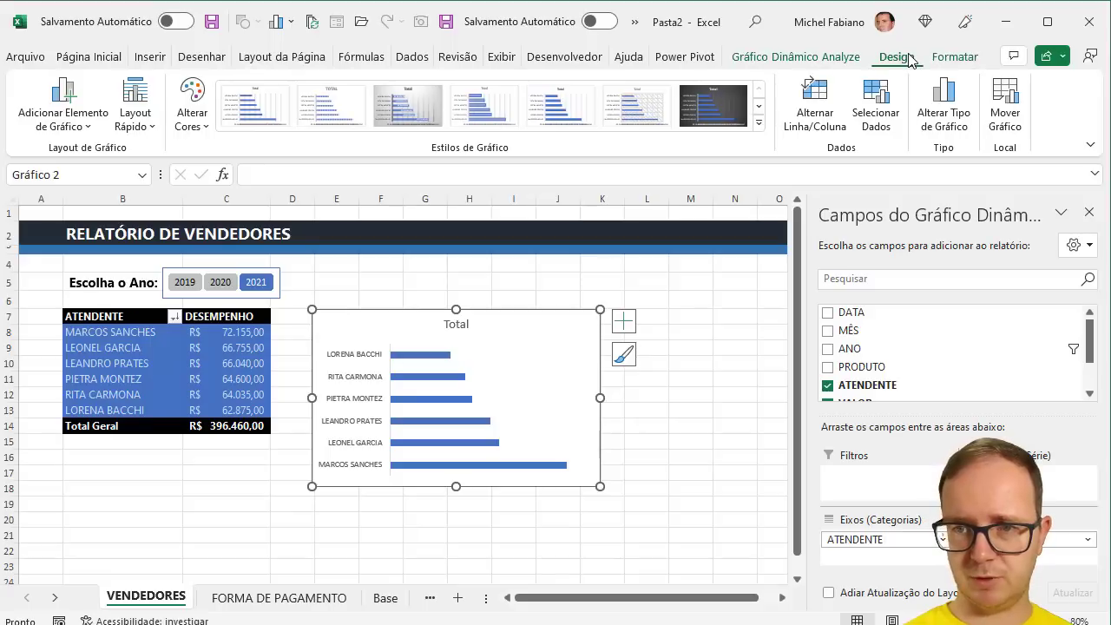
pyautogui.click(944, 109)
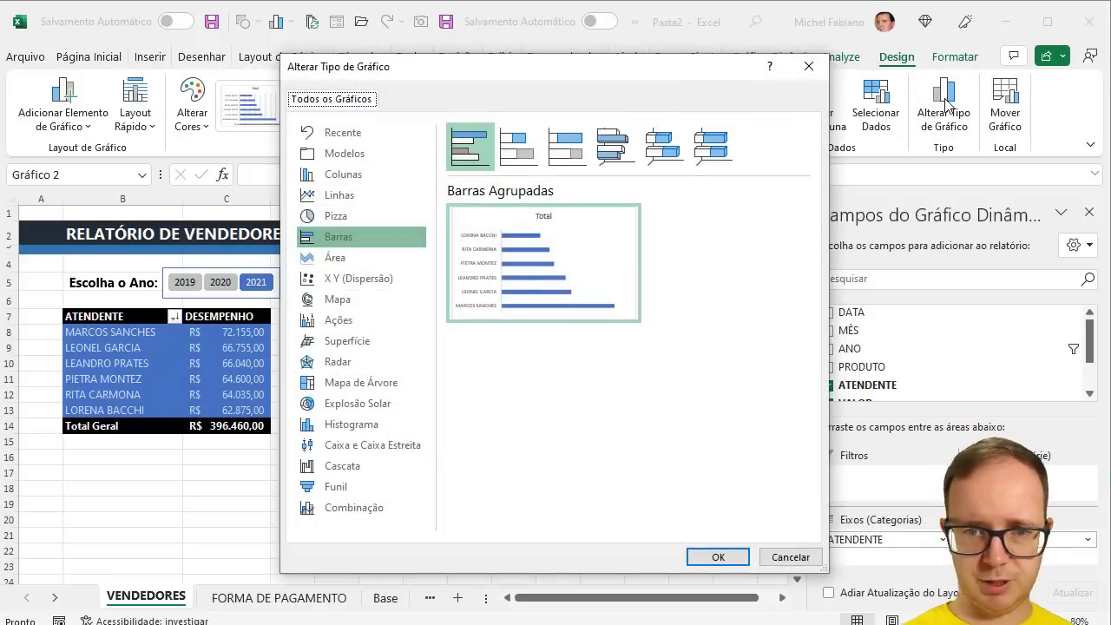
pyautogui.click(354, 177)
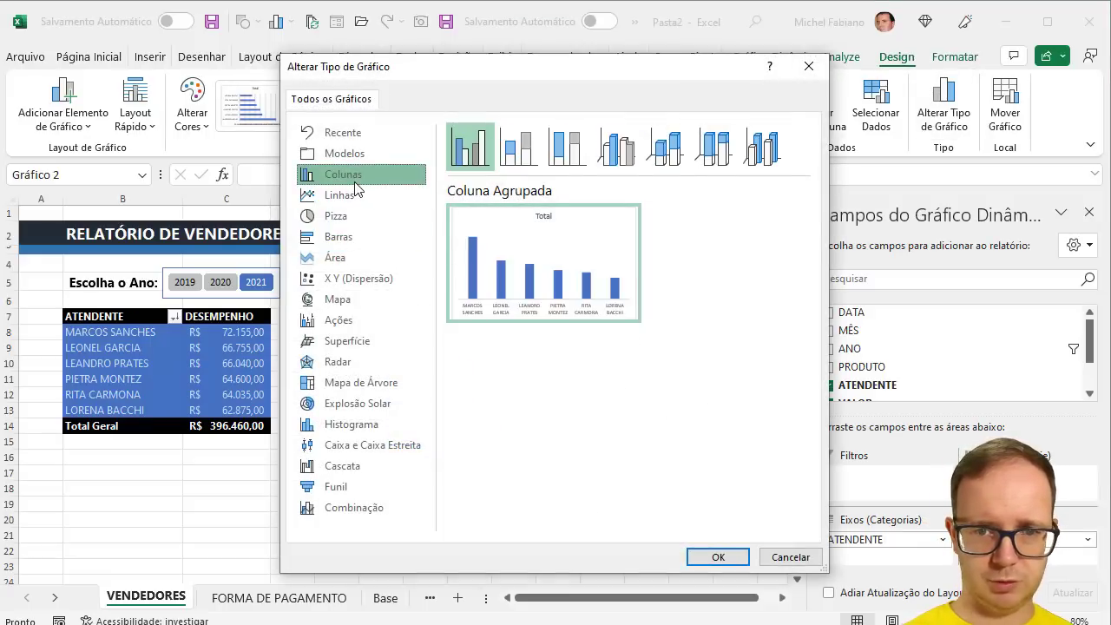
pyautogui.click(725, 560)
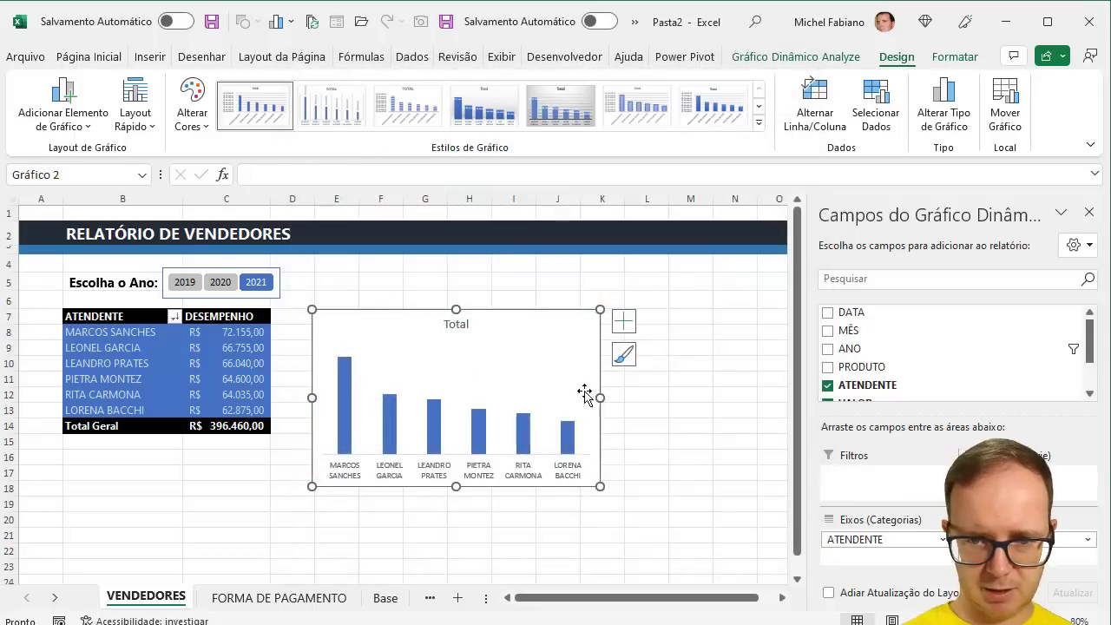
# - Widen the chart to about column N, fit its height between the slicer's top and the table's total row, and add data labels
pyautogui.moveTo(600, 397); pyautogui.dragTo(745, 388)
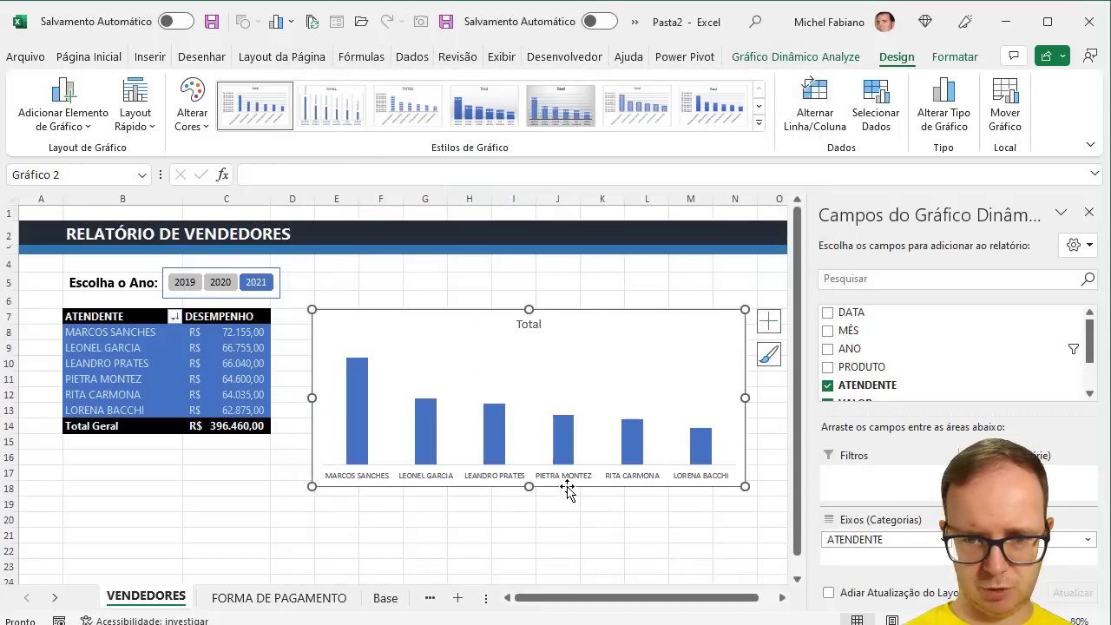
pyautogui.moveTo(569, 488); pyautogui.dragTo(529, 434)
pyautogui.click(772, 289)
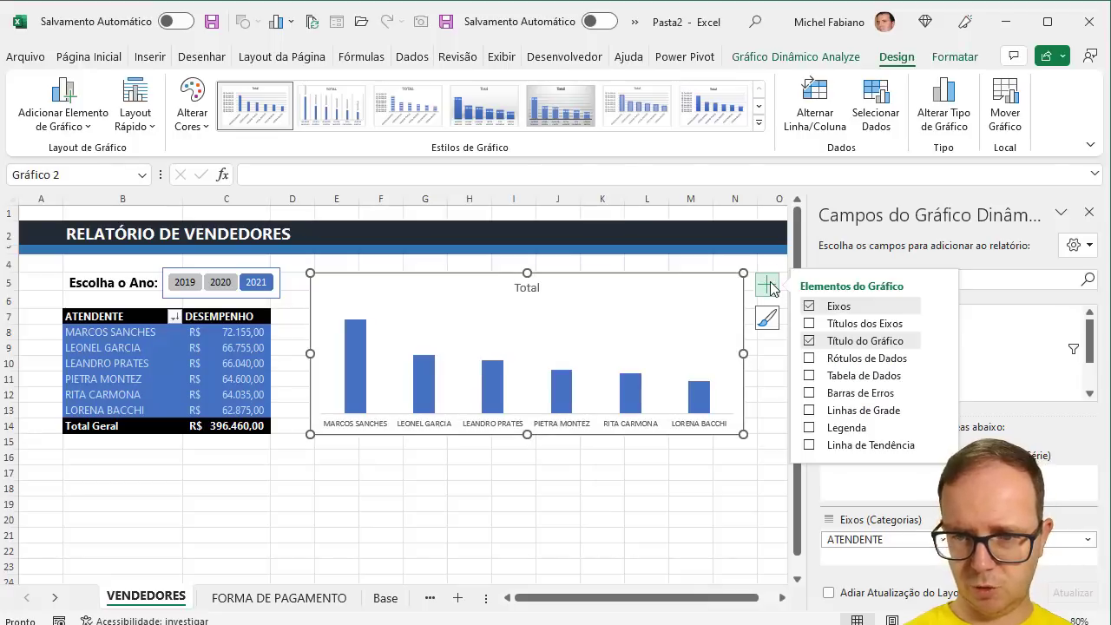
pyautogui.click(812, 358)
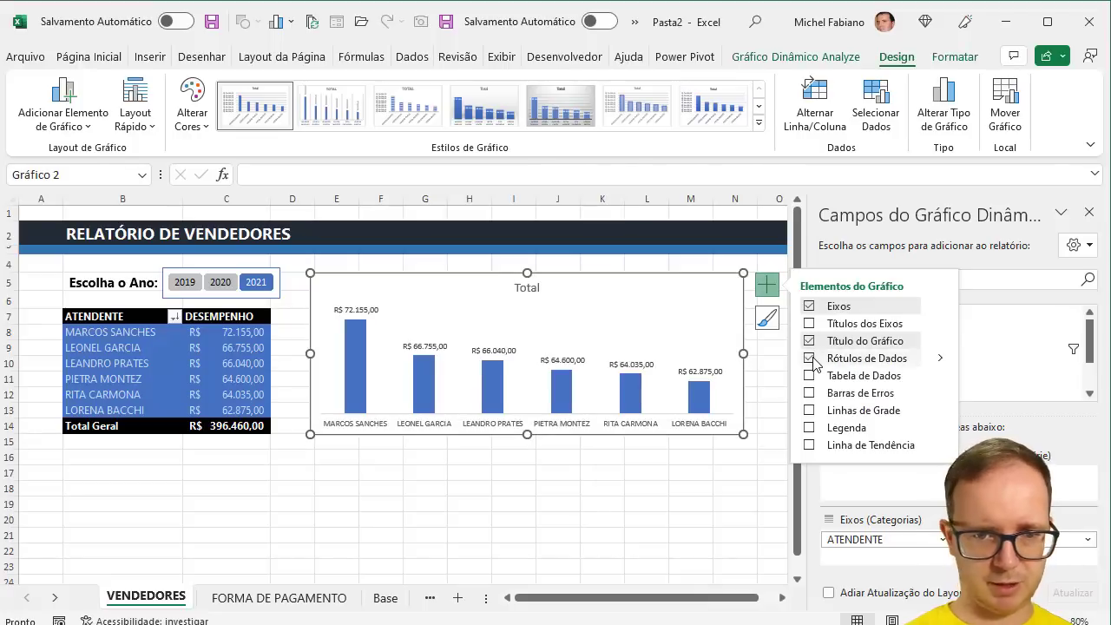
pyautogui.click(456, 487)
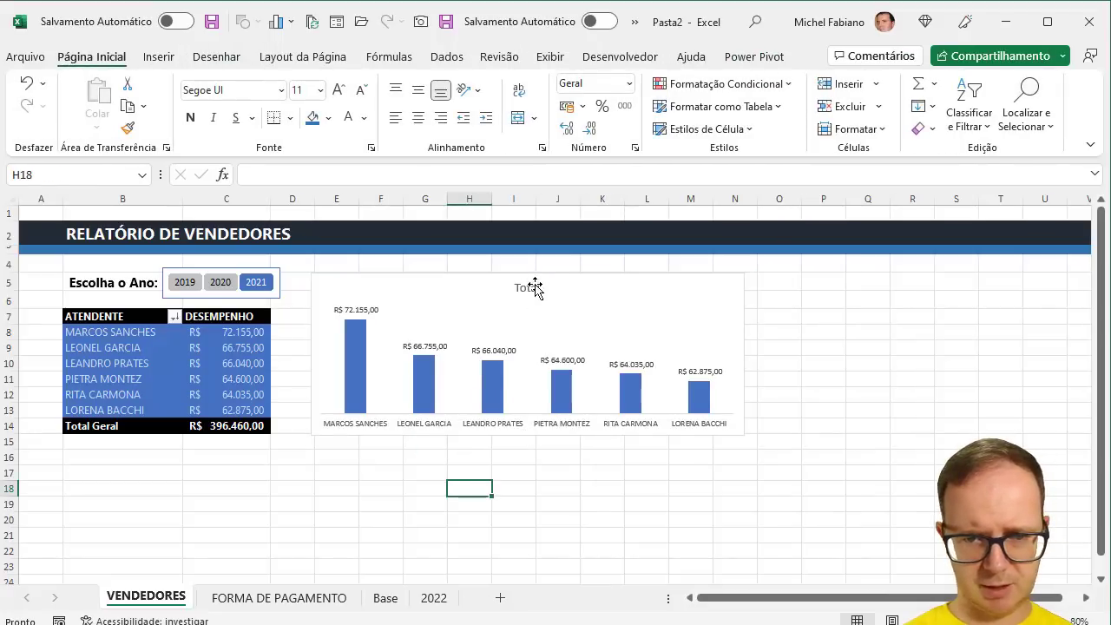
# - Change the chart title to "Desempenho em Vendas"
pyautogui.click(528, 287)
pyautogui.doubleClick(531, 287)
pyautogui.write('De')
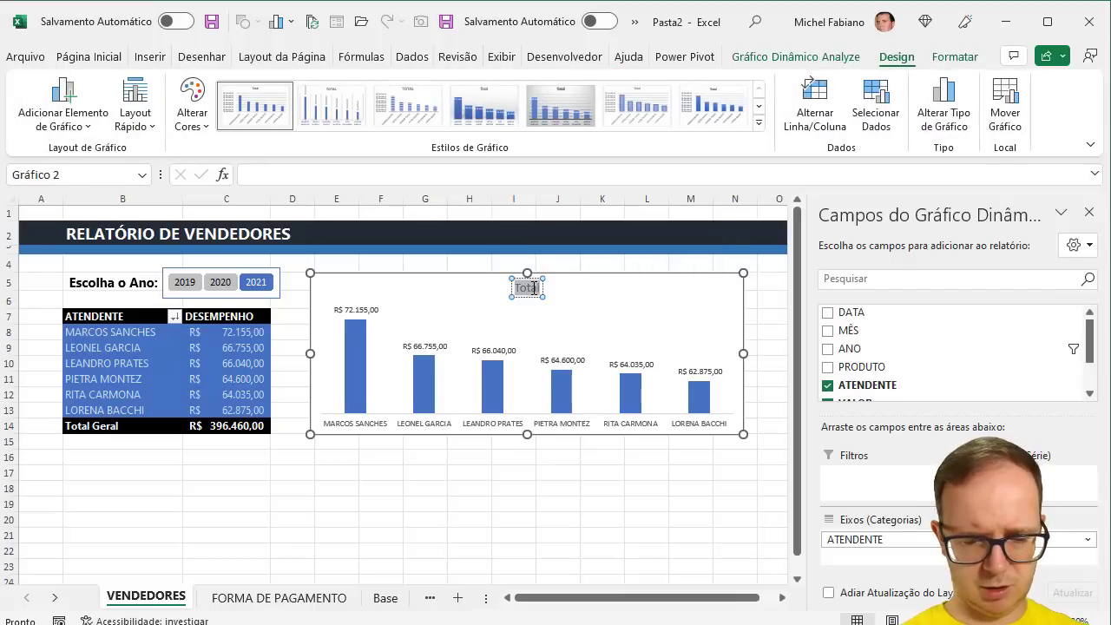
pyautogui.write('penh')
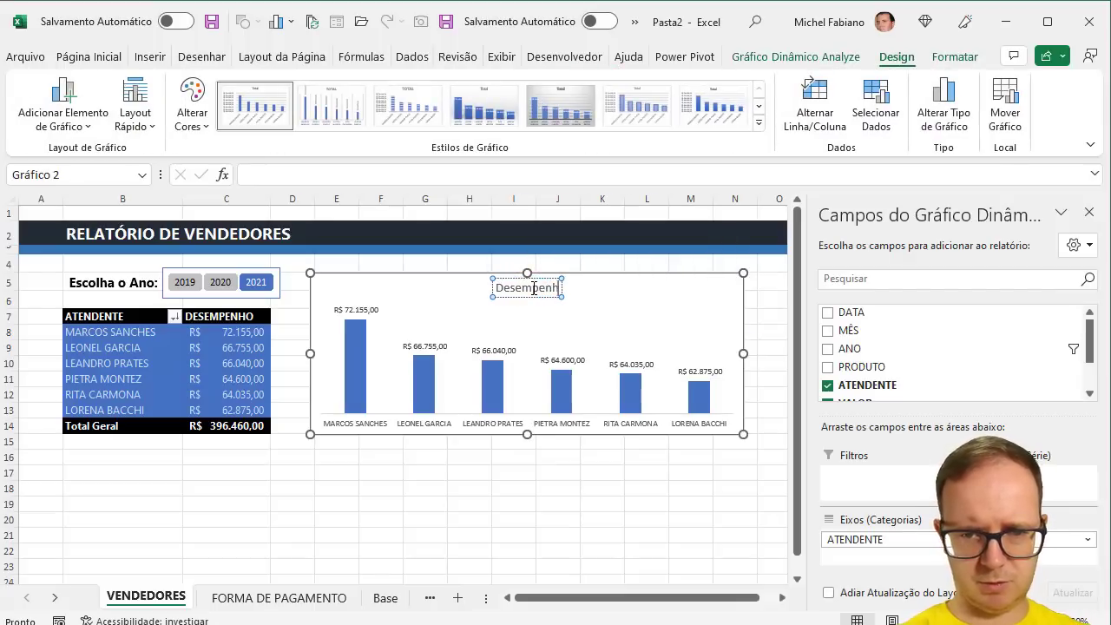
pyautogui.write('o em Vendas')
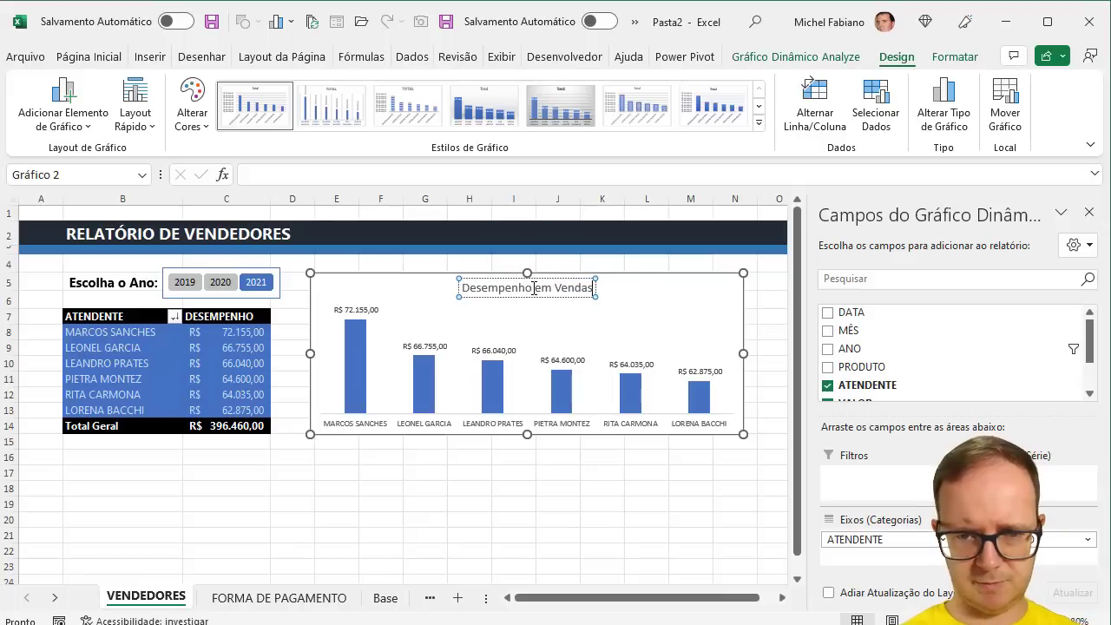
# - Select the whole chart area and set the font of all chart text to Segoe UI
pyautogui.click(519, 277)
pyautogui.doubleClick(519, 277)
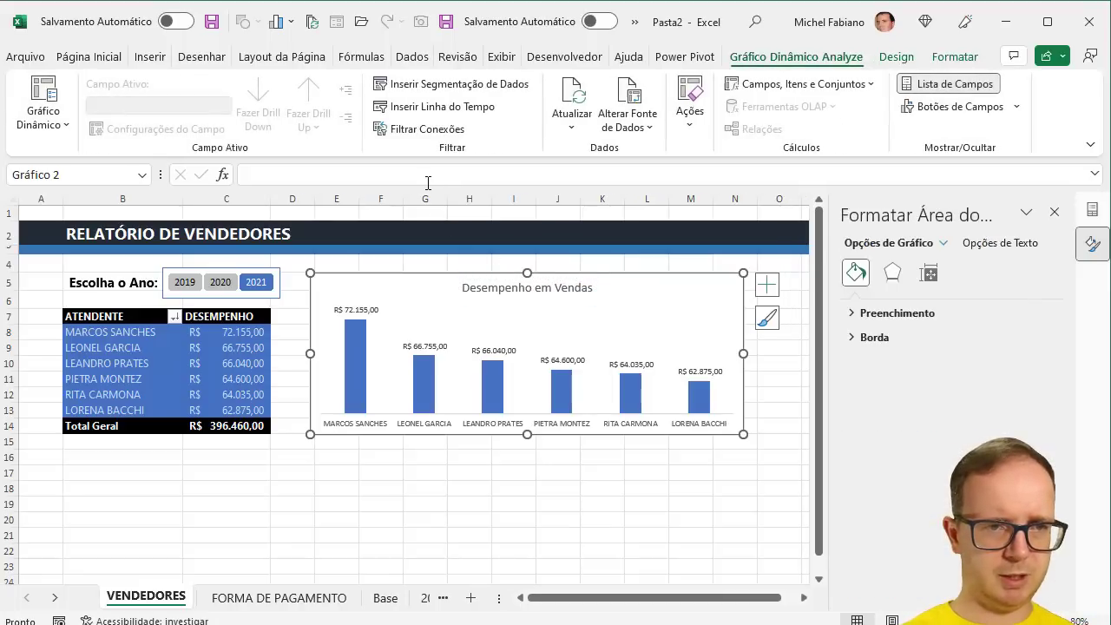
pyautogui.click(88, 56)
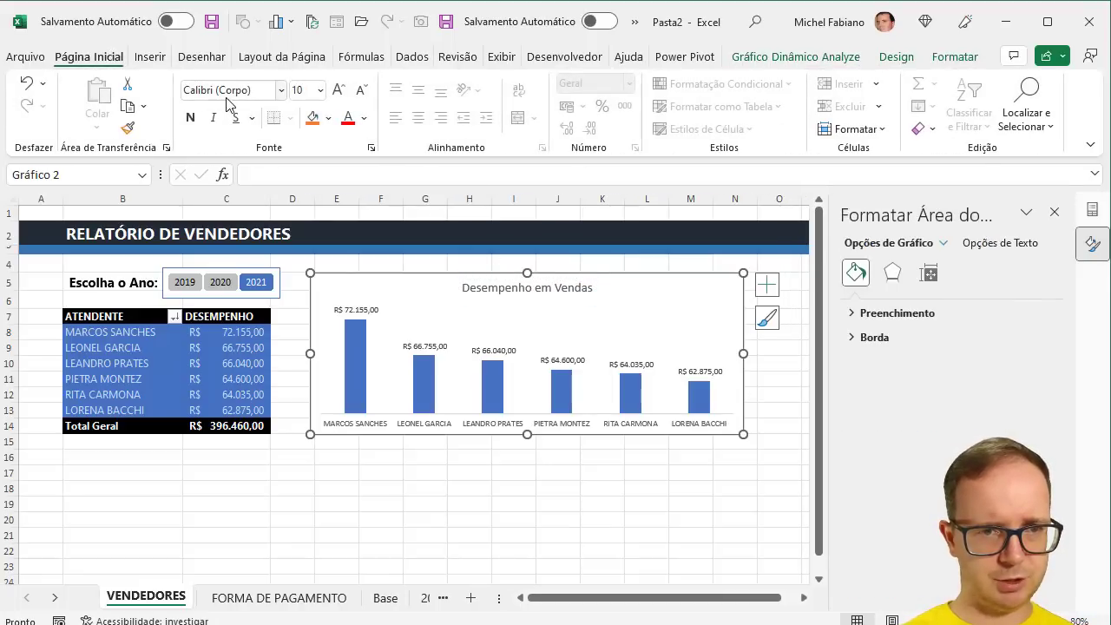
pyautogui.click(282, 91)
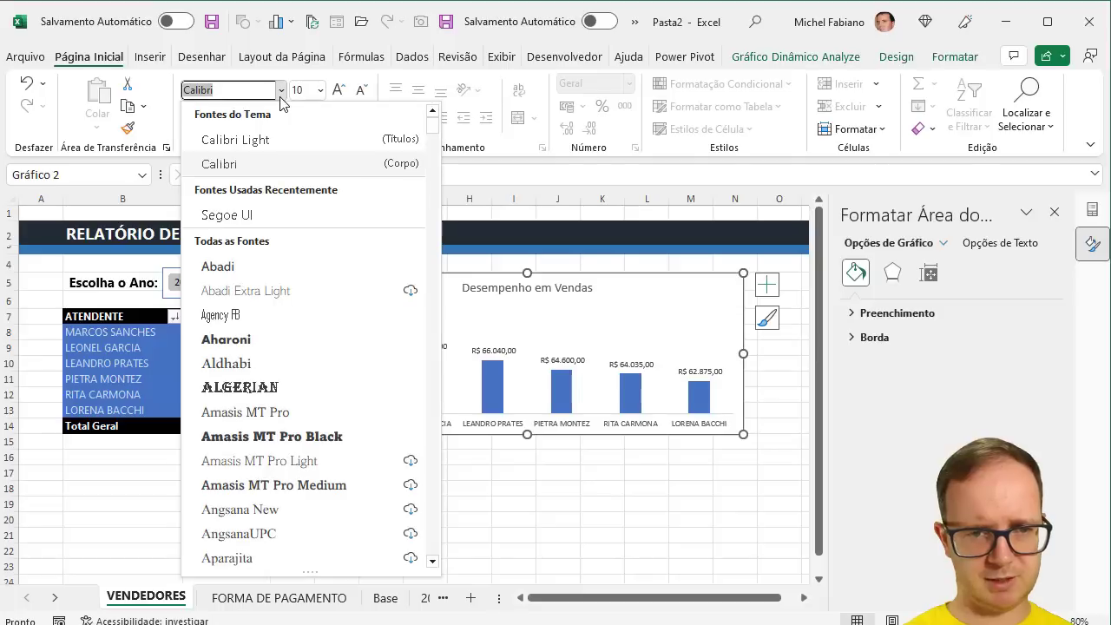
pyautogui.click(253, 215)
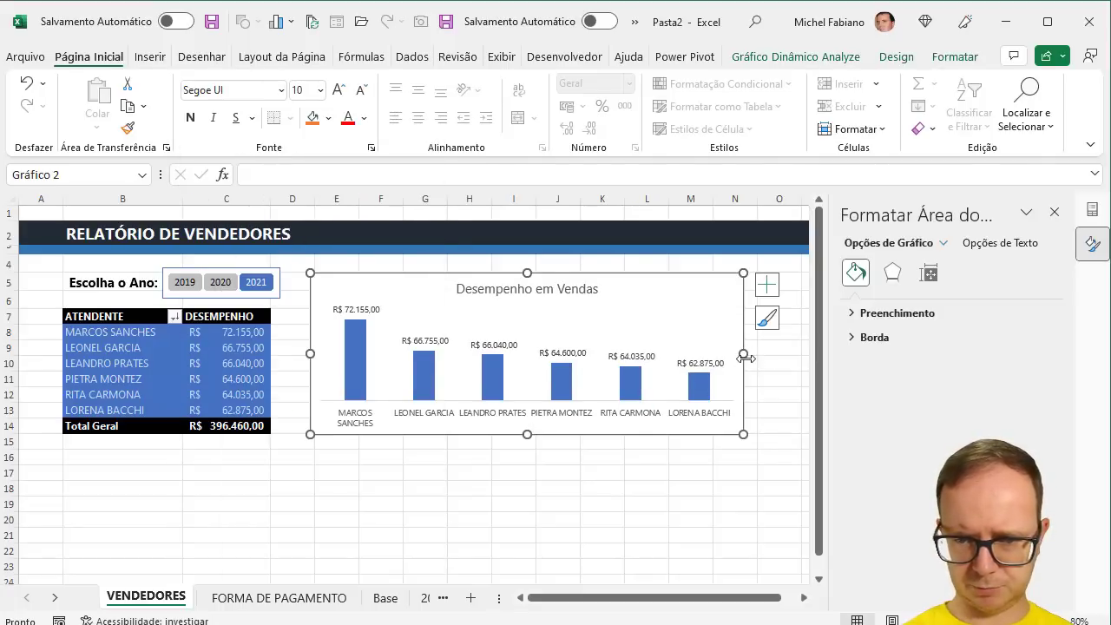
# - Widen the chart to about column O so each seller's name fits on one line, and deselect it
pyautogui.moveTo(745, 357); pyautogui.dragTo(756, 356)
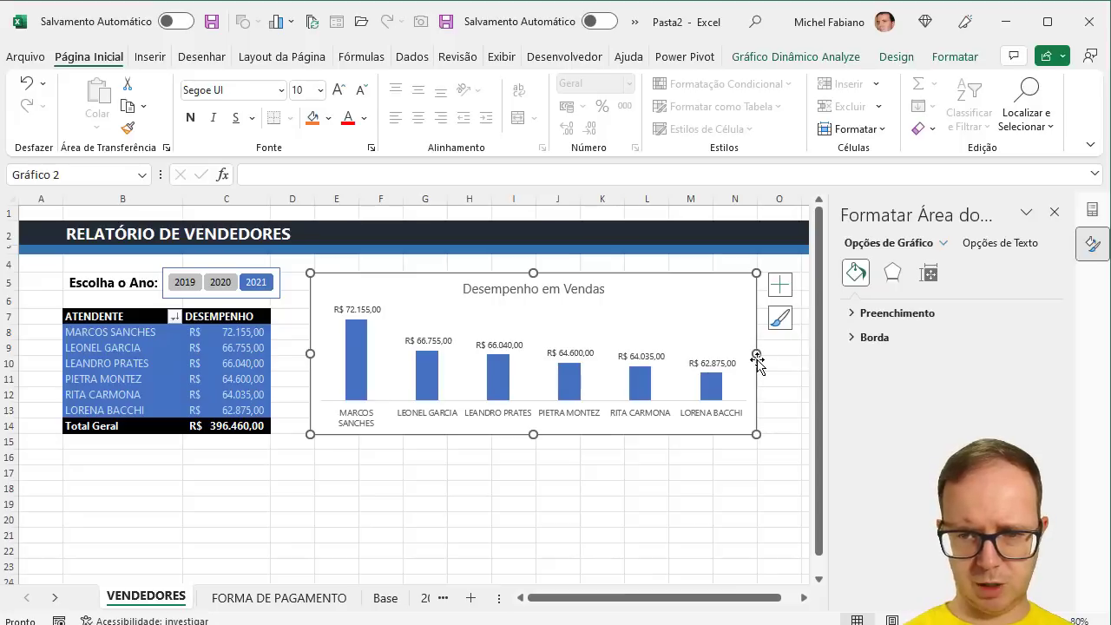
pyautogui.moveTo(760, 353); pyautogui.dragTo(782, 353)
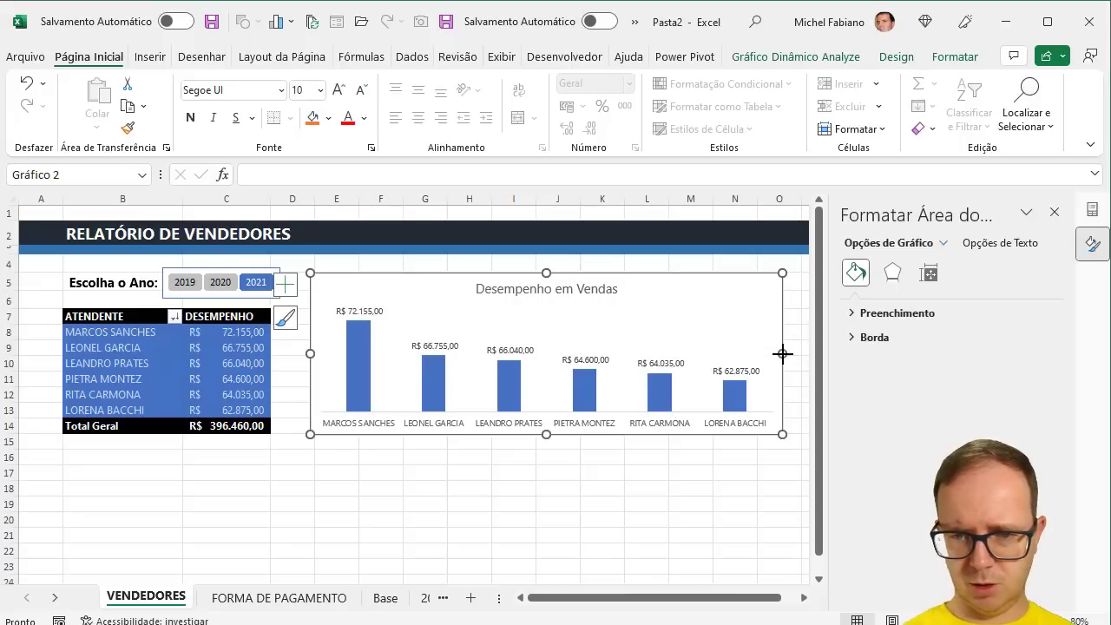
pyautogui.click(673, 488)
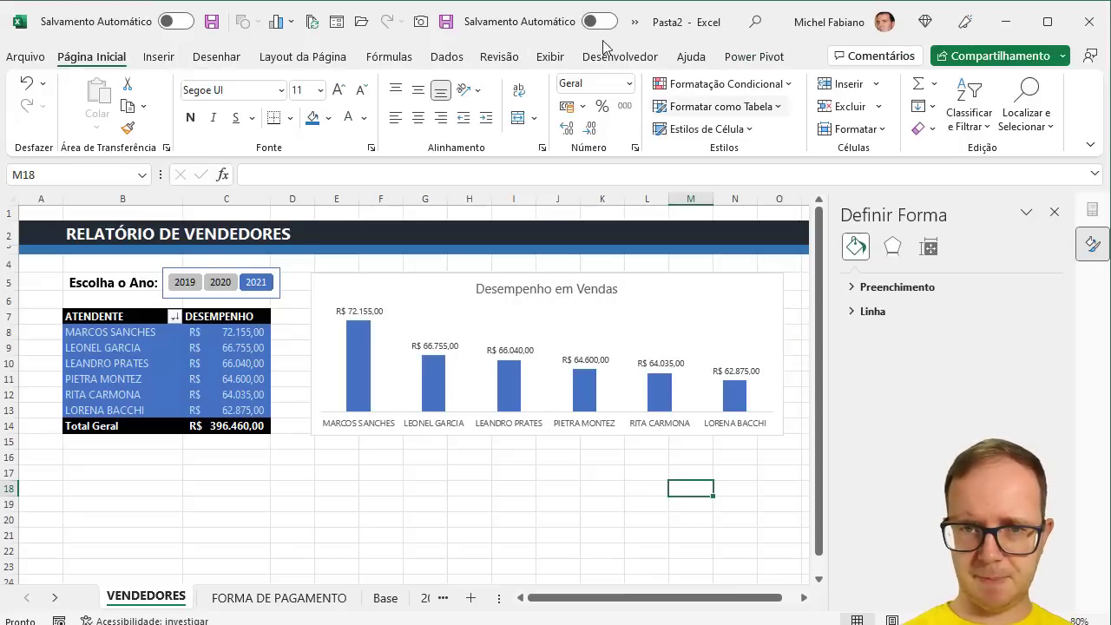
# - Hide the gridlines on the VENDEDORES sheet and nudge the column chart slightly down
pyautogui.click(548, 57)
pyautogui.click(486, 111)
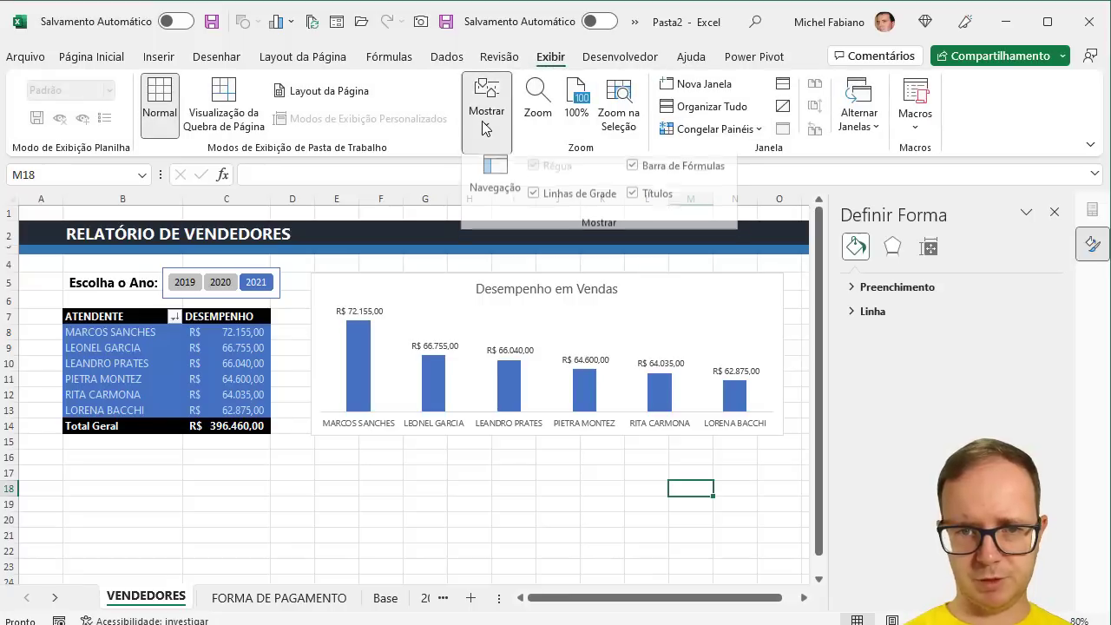
pyautogui.click(444, 527)
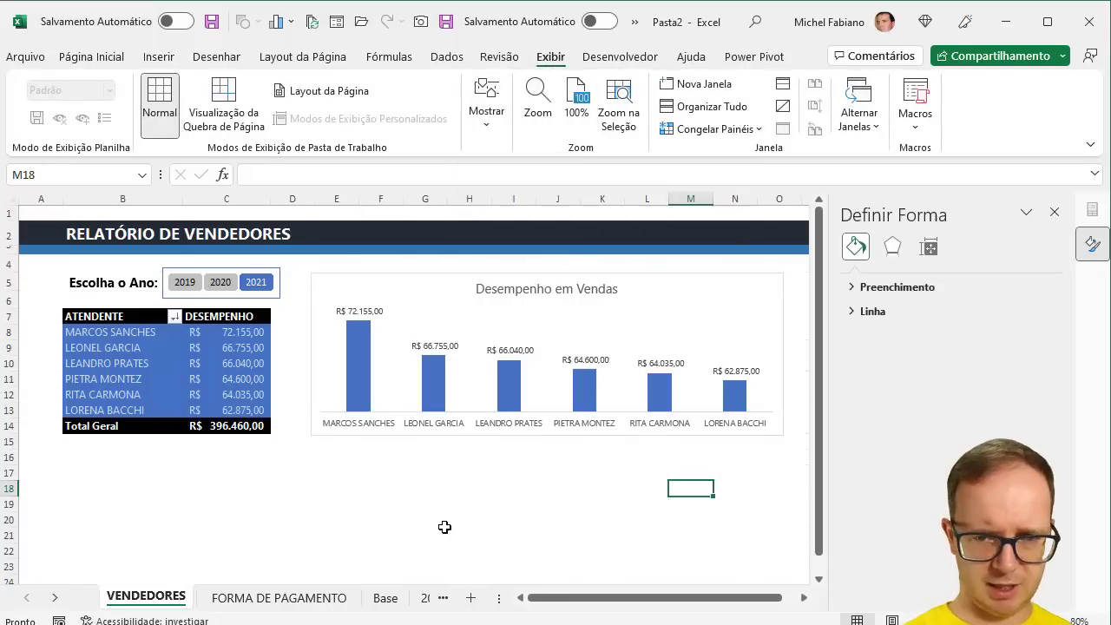
pyautogui.click(526, 440)
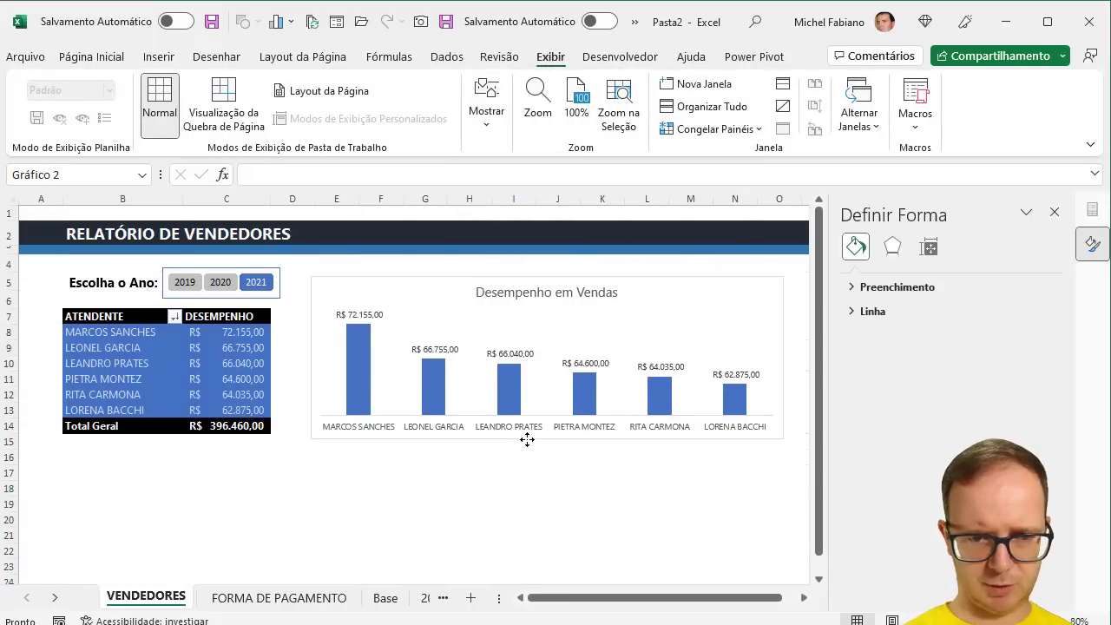
pyautogui.click(474, 488)
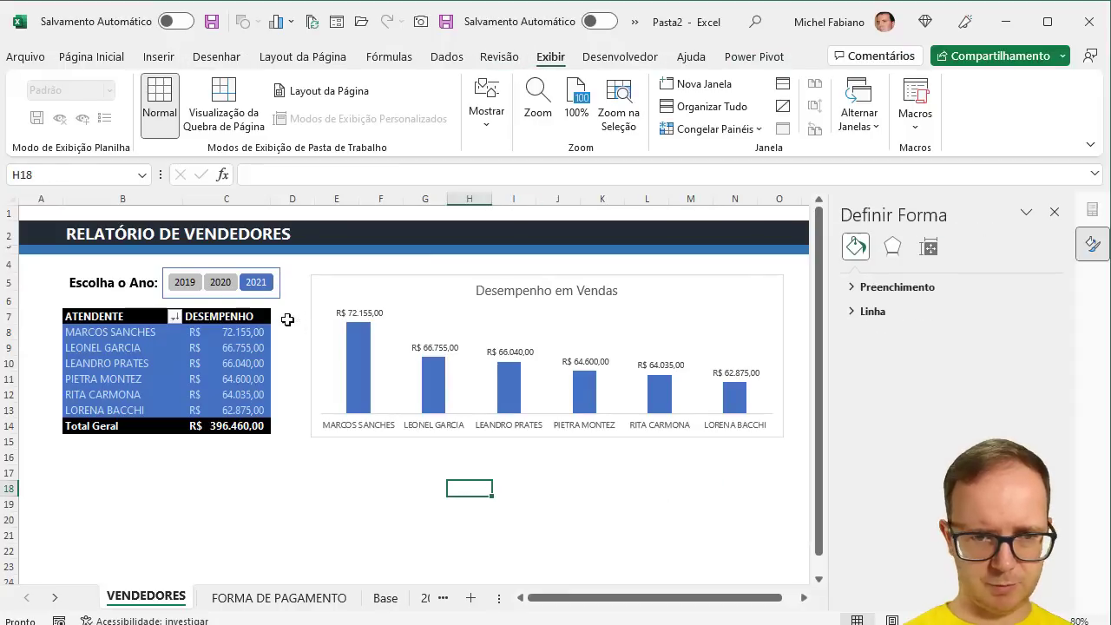
# - Check how the table and chart respond to the year slicer by filtering to 2020, 2019, 2020 and back to 2021
pyautogui.click(221, 284)
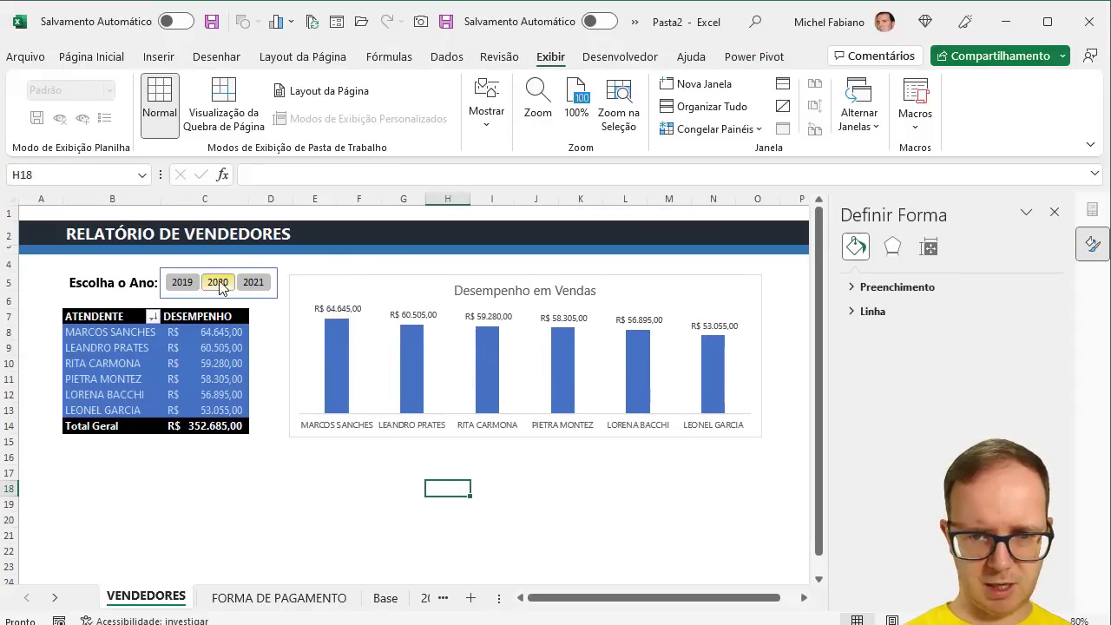
pyautogui.click(187, 284)
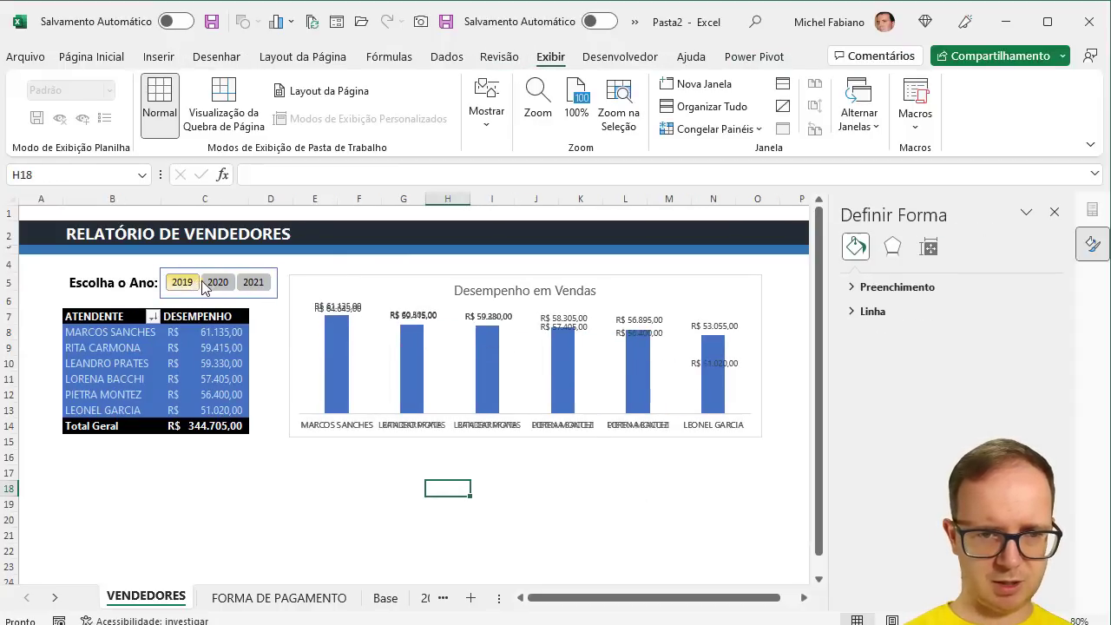
pyautogui.click(221, 284)
pyautogui.click(251, 284)
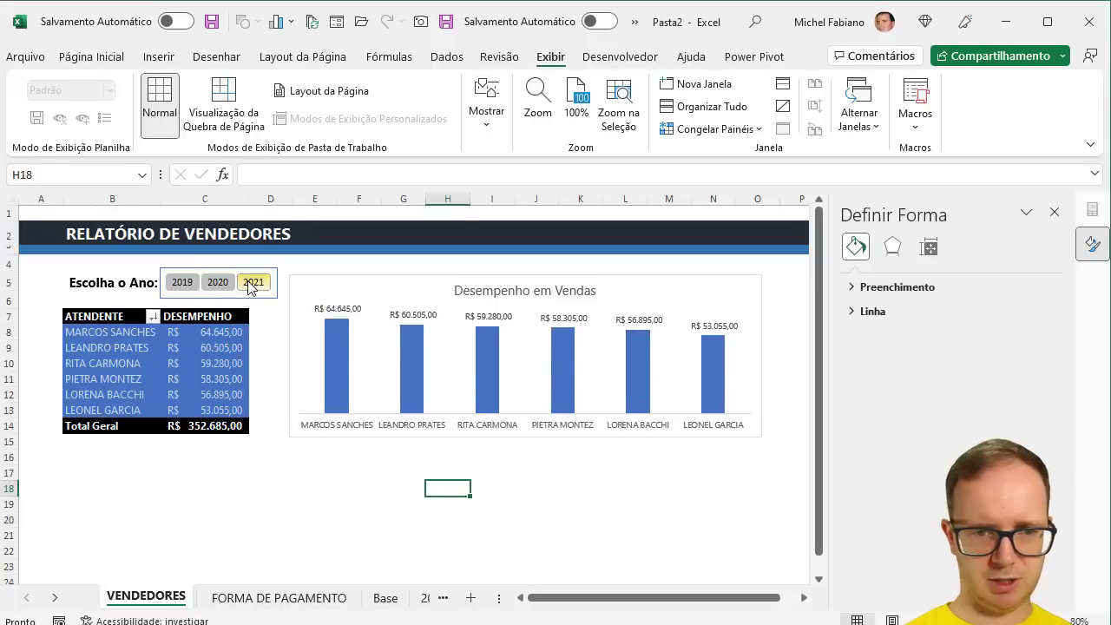
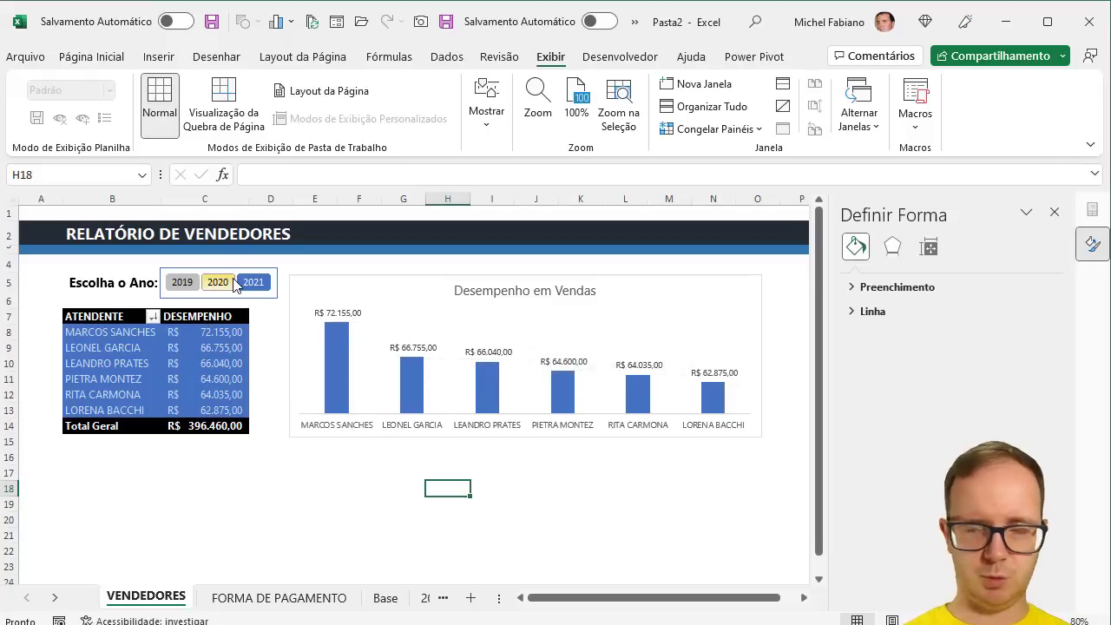
# - On the FORMA DE PAGAMENTO sheet, close the slicer formatting pane and move the pie chart right to about column F
pyautogui.click(261, 598)
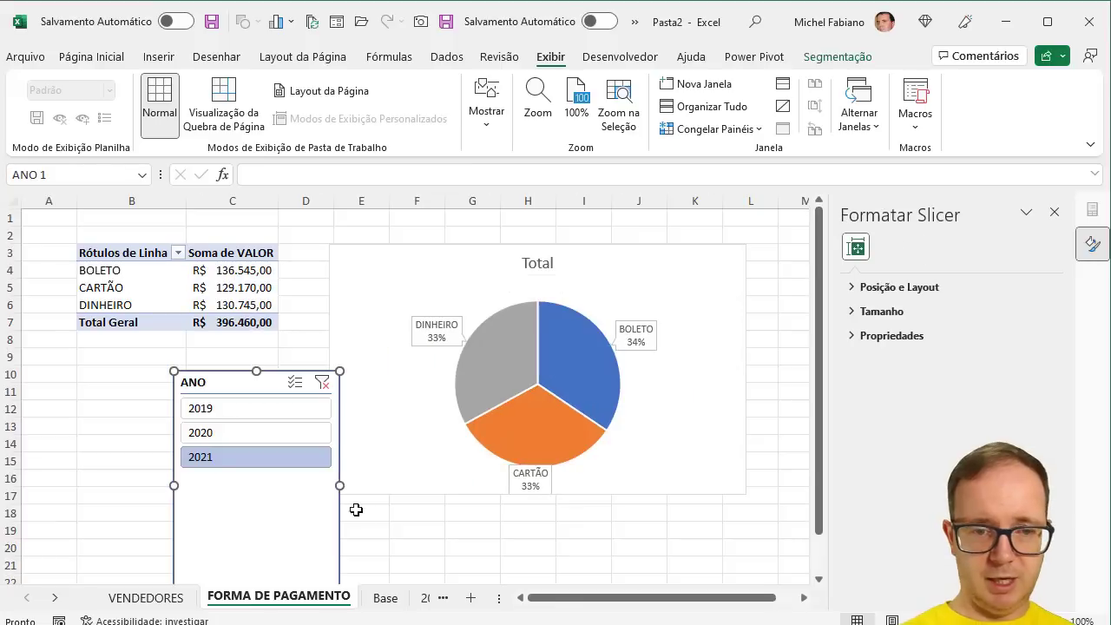
pyautogui.click(1054, 213)
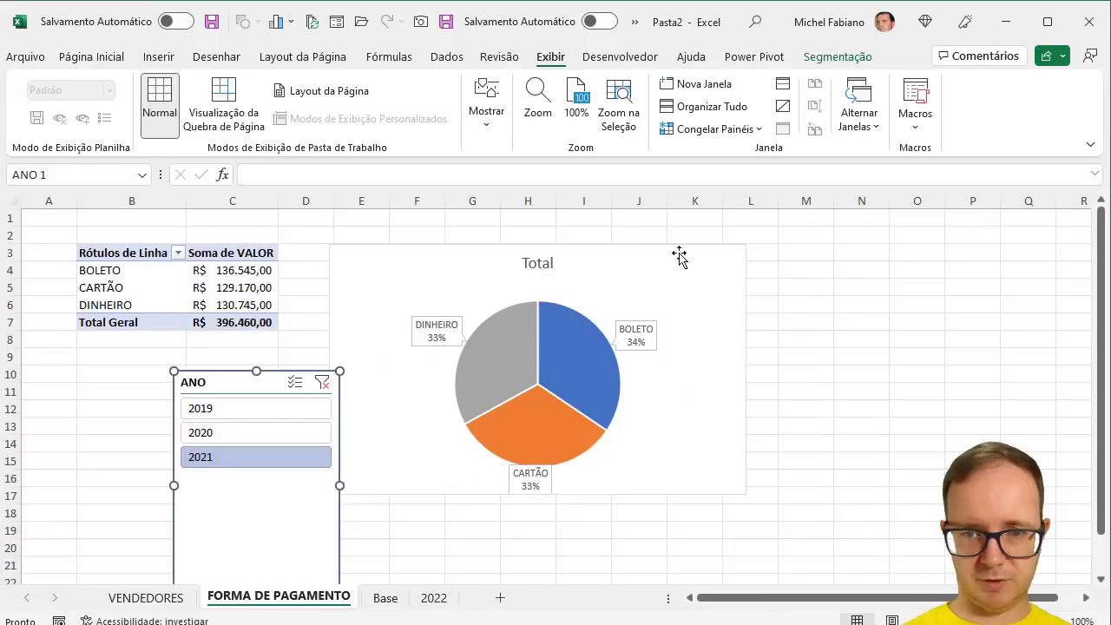
pyautogui.moveTo(679, 256); pyautogui.dragTo(735, 255)
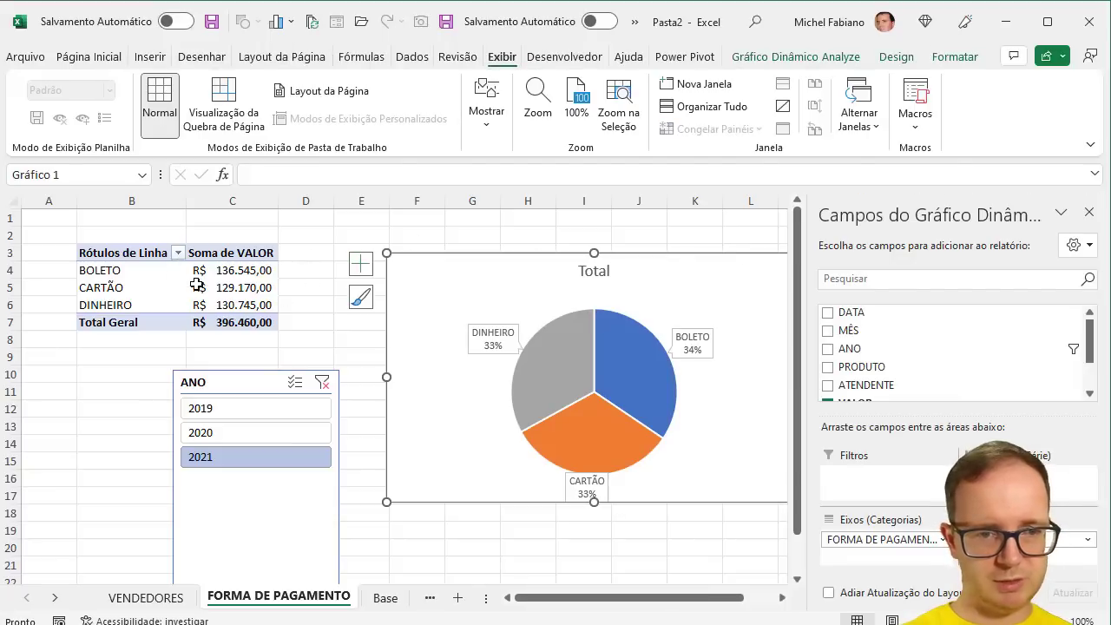
# - Rename the pivot table's row label header in B3 to "Forma de Pgto"
pyautogui.click(144, 255)
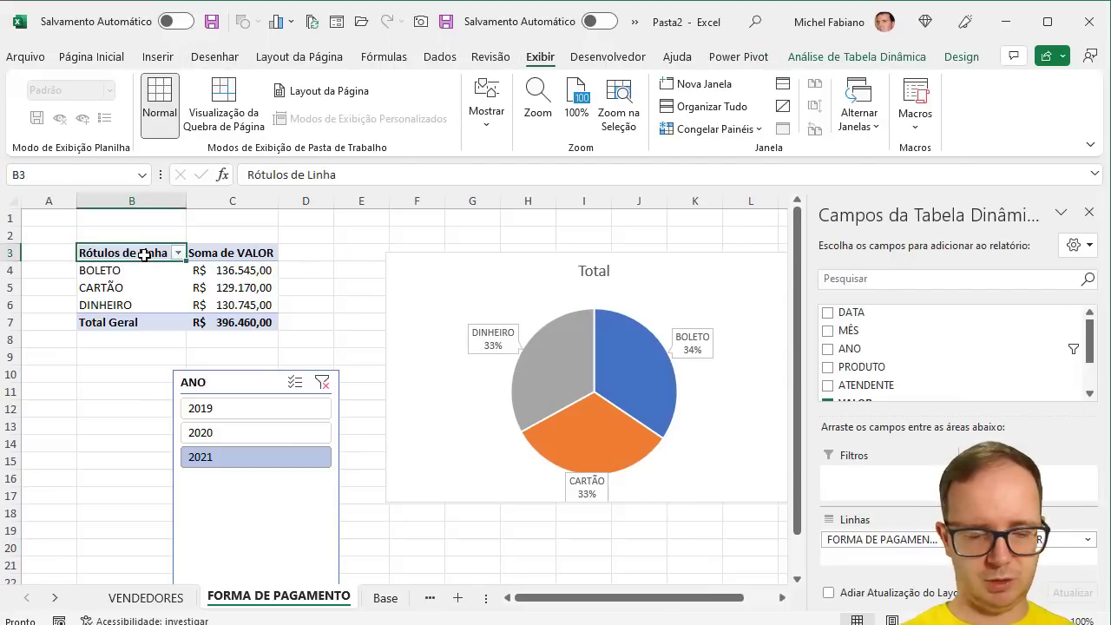
pyautogui.write('Forma de')
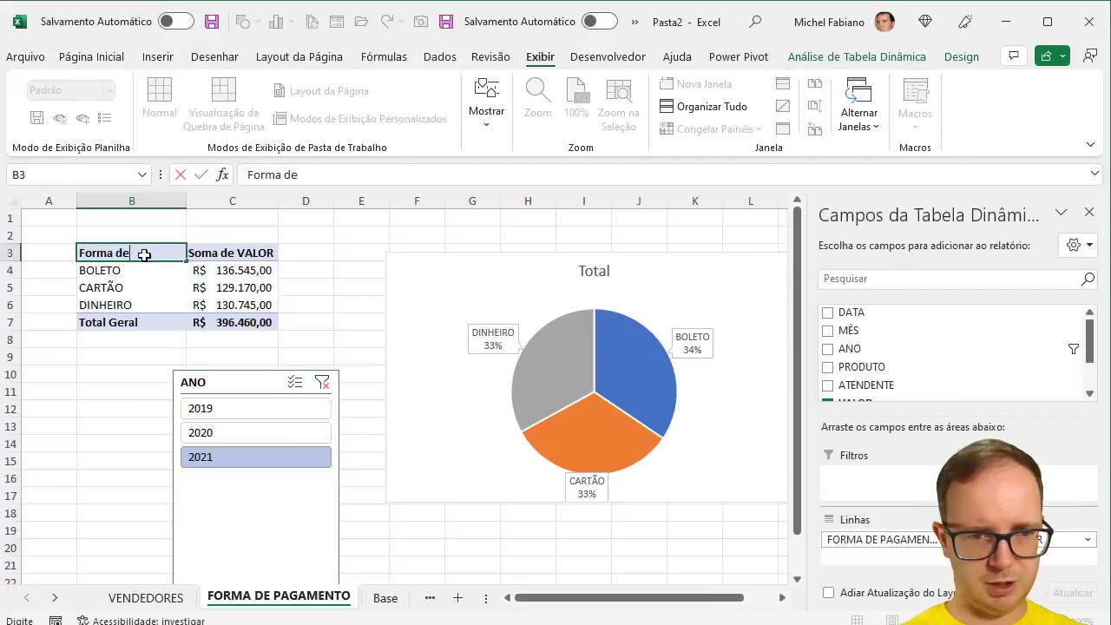
pyautogui.write(' Pgto')
pyautogui.press('Return')
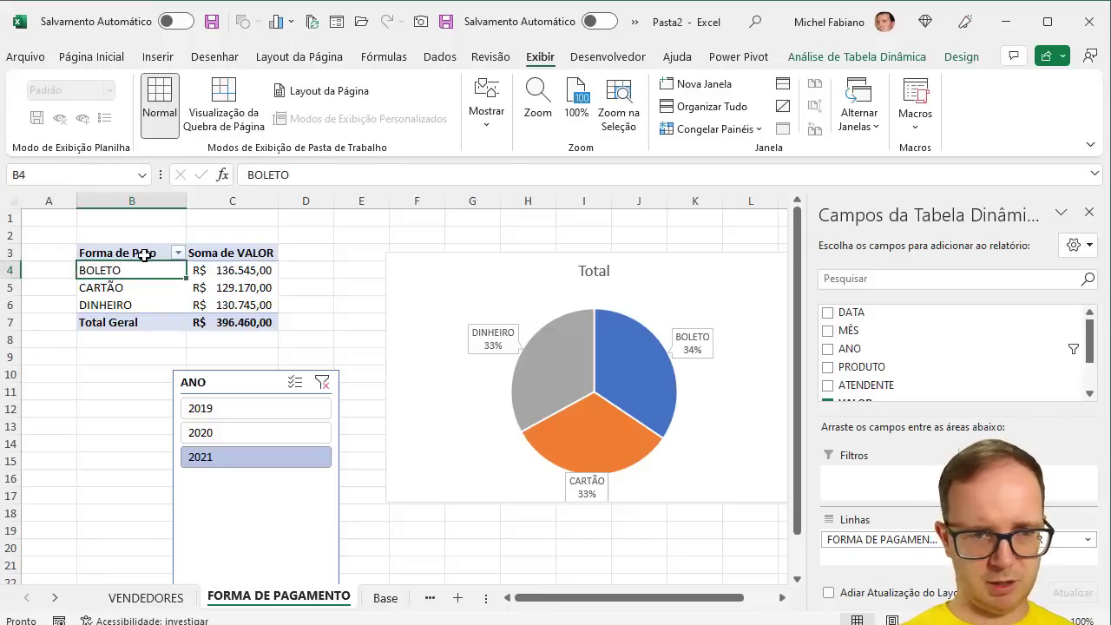
# - Insert three blank rows at row 2, above the pivot table
pyautogui.click(12, 236)
pyautogui.rightClick(12, 235)
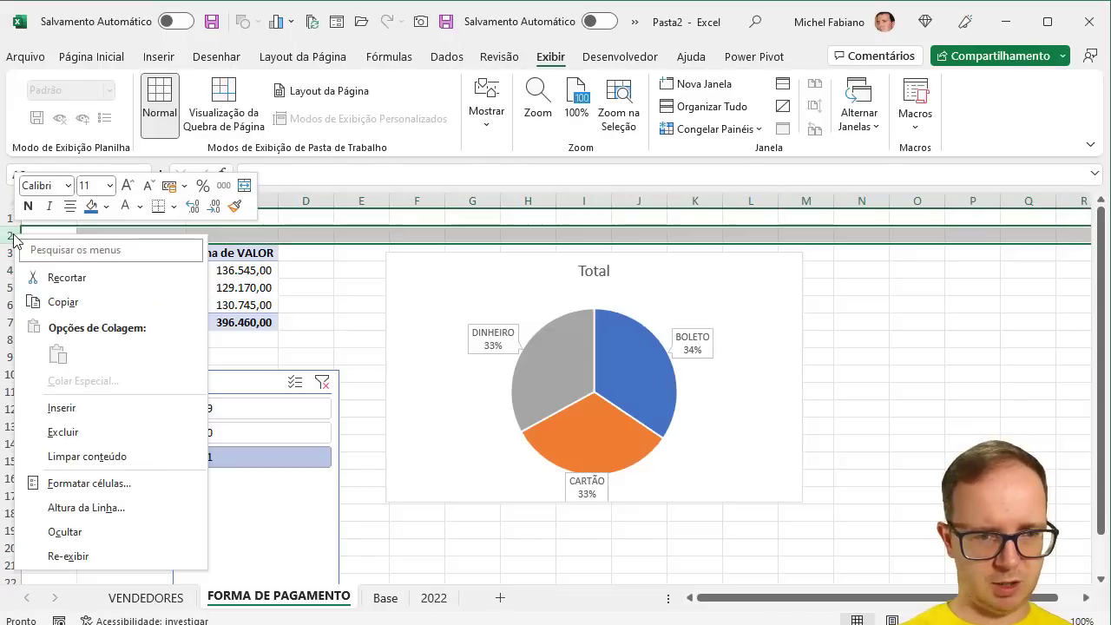
pyautogui.click(87, 415)
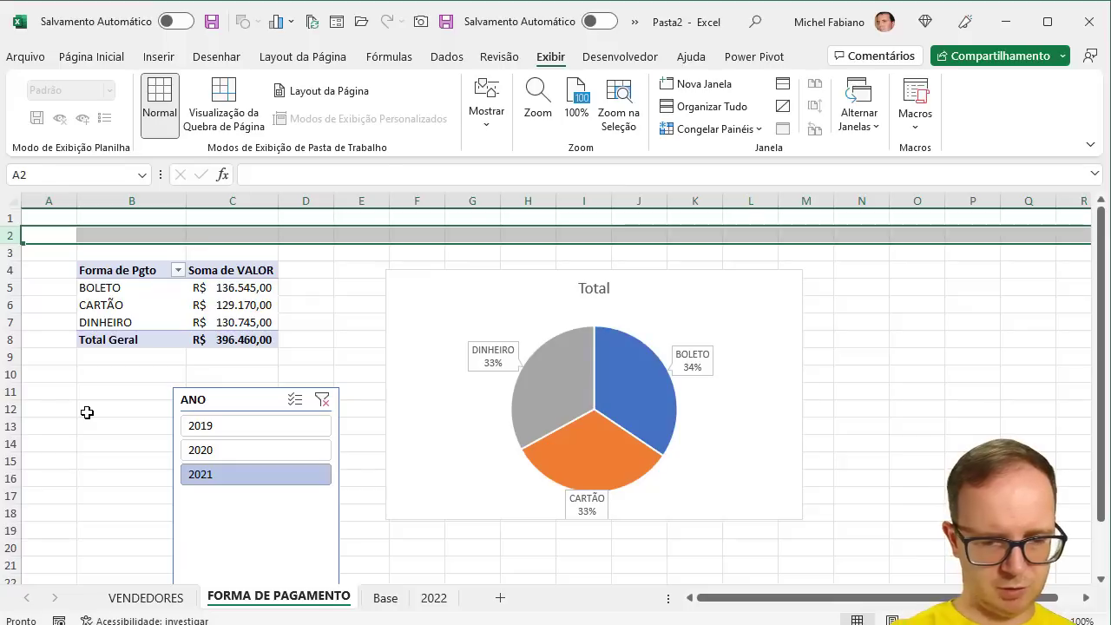
pyautogui.press('F4')
pyautogui.press('F4')
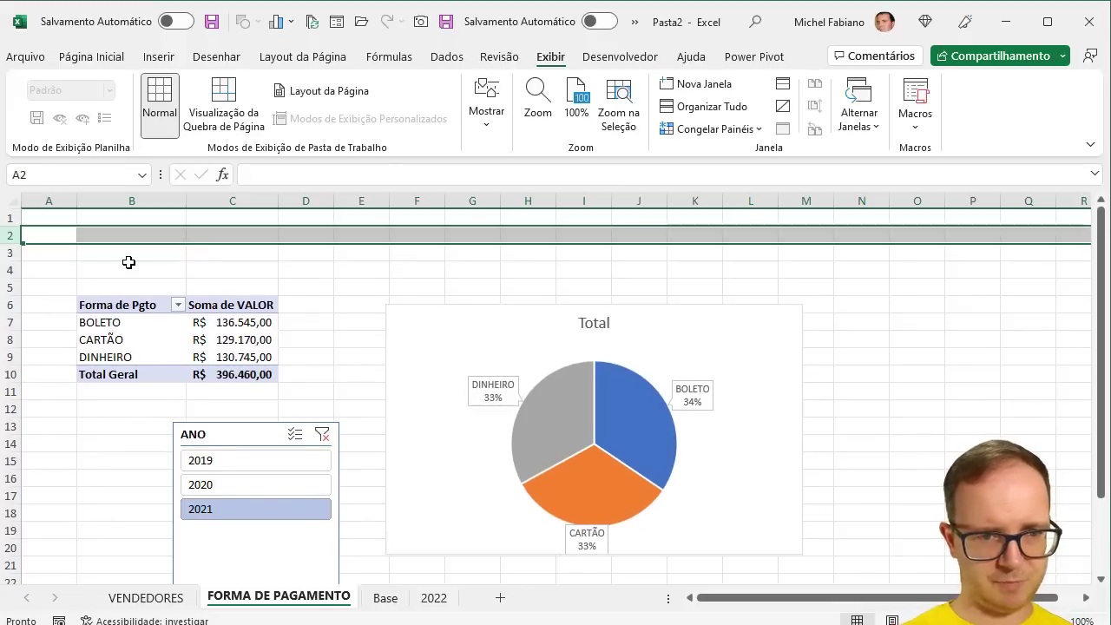
# - Enter the title "Relatório de Forma de Pagamento" in cell B2
pyautogui.click(132, 236)
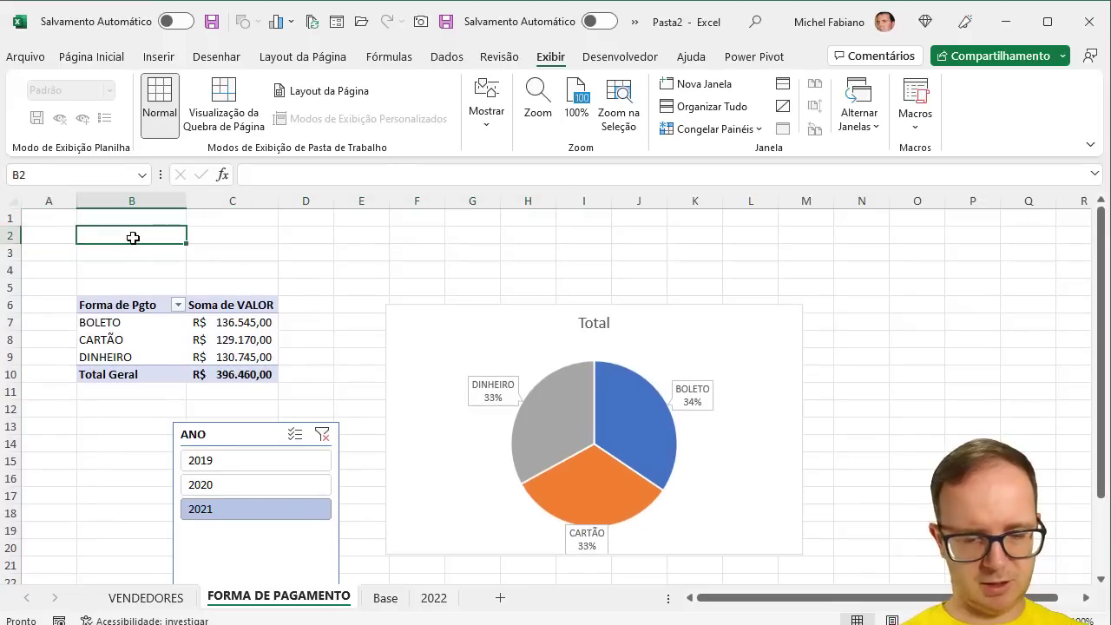
pyautogui.write('Relatório de Forma de')
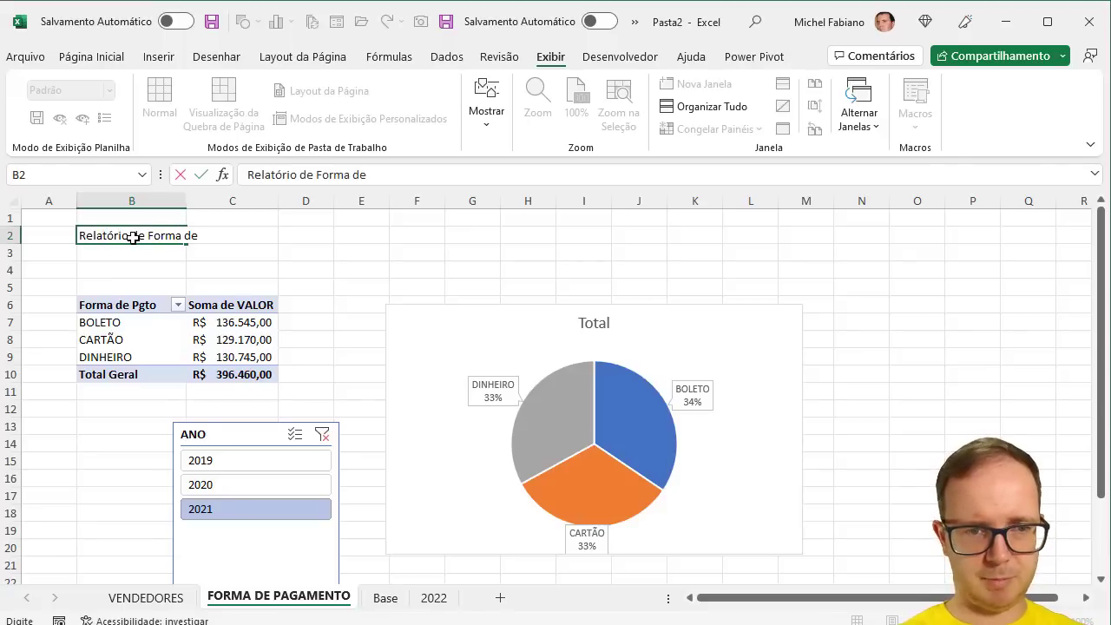
pyautogui.write(' Pagamento')
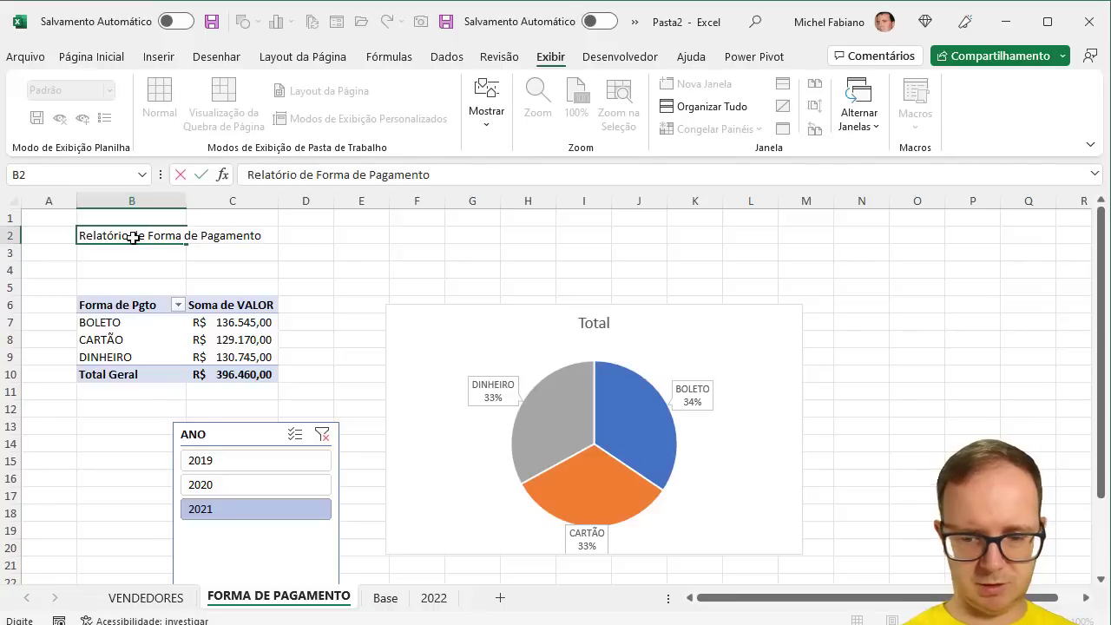
pyautogui.press('Return')
# - Set the font of the whole FORMA DE PAGAMENTO sheet to Segoe UI
pyautogui.click(16, 201)
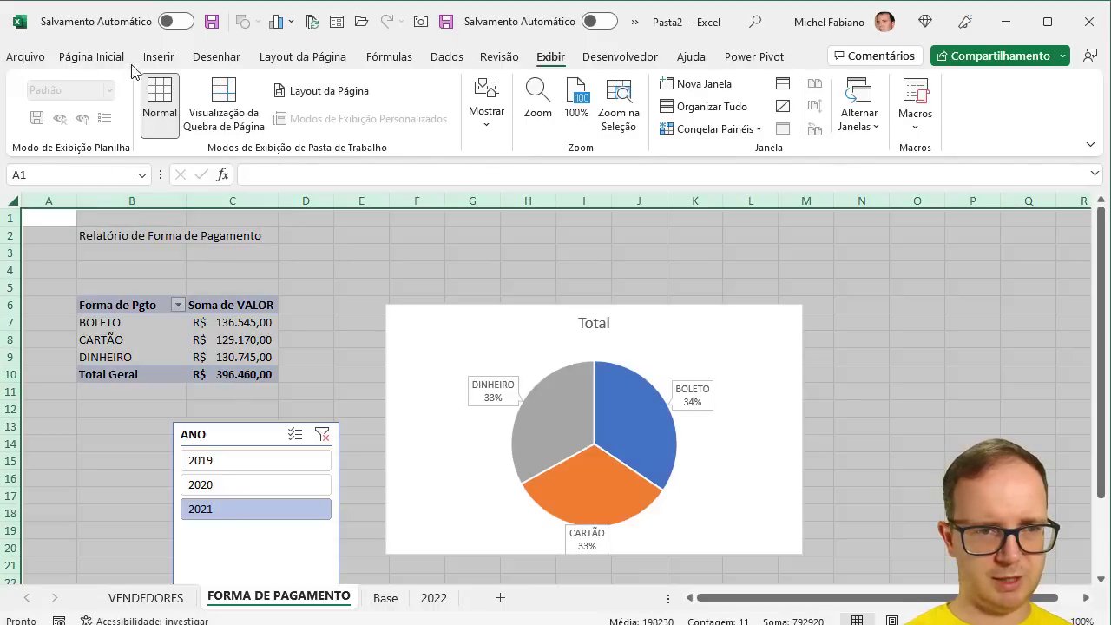
pyautogui.click(124, 58)
pyautogui.click(244, 92)
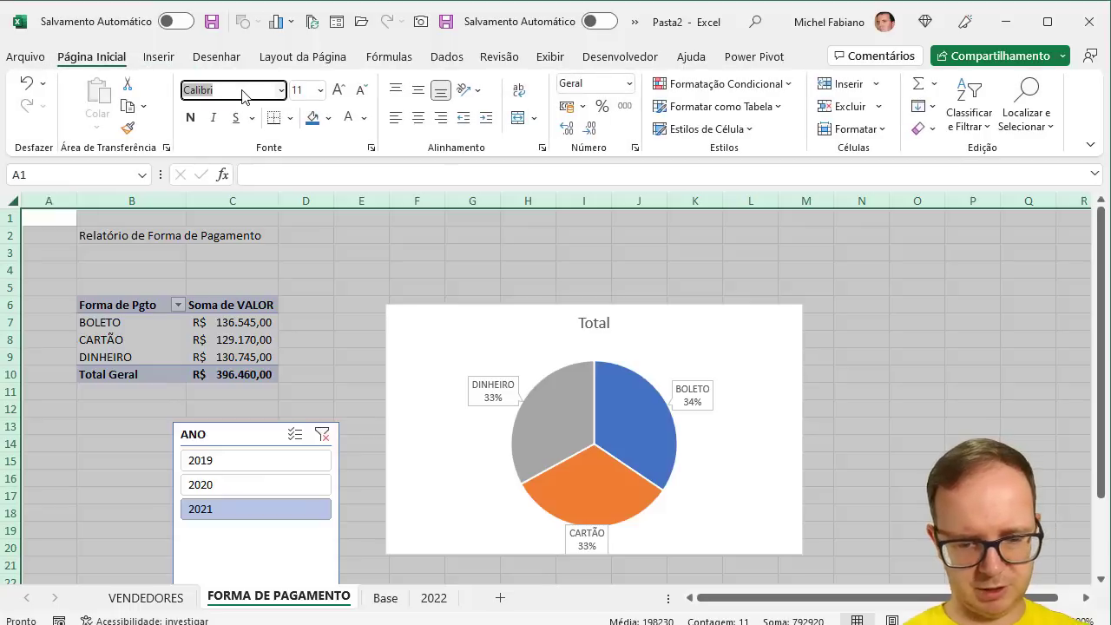
pyautogui.write('Segoe UI')
pyautogui.press('Return')
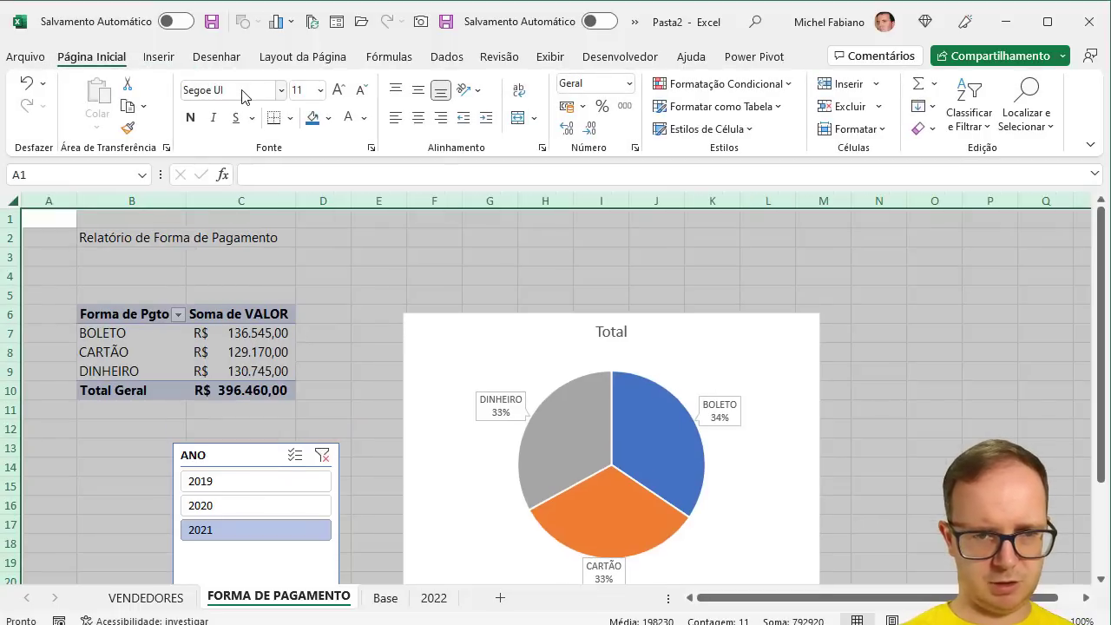
# - Format title row 2 with font size 20, blue fill and bold white text
pyautogui.click(11, 238)
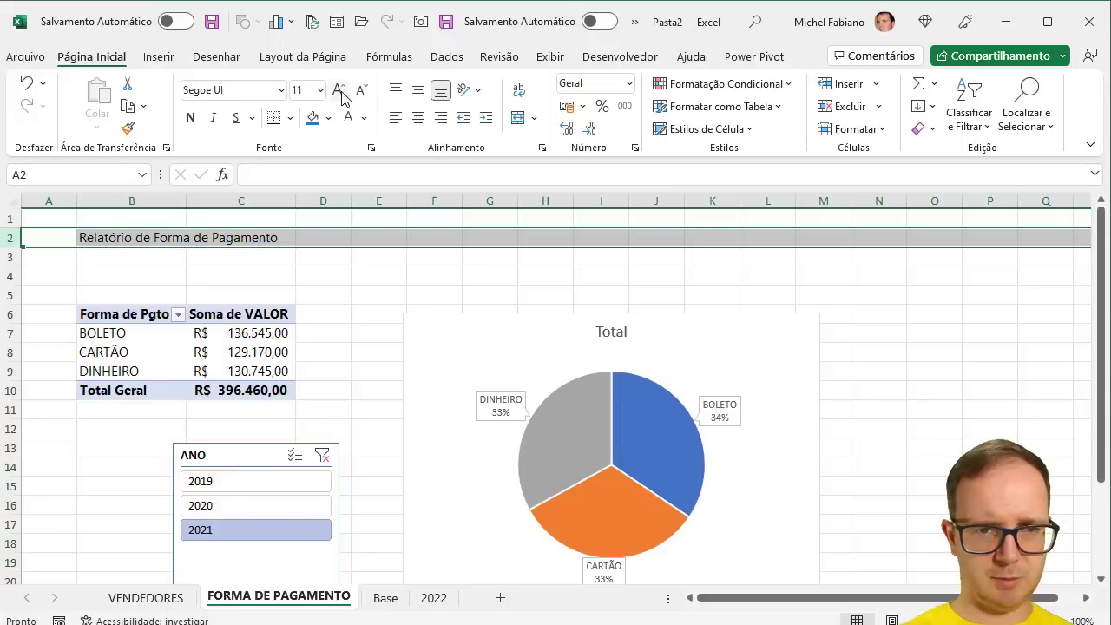
pyautogui.click(306, 90)
pyautogui.press('Return')
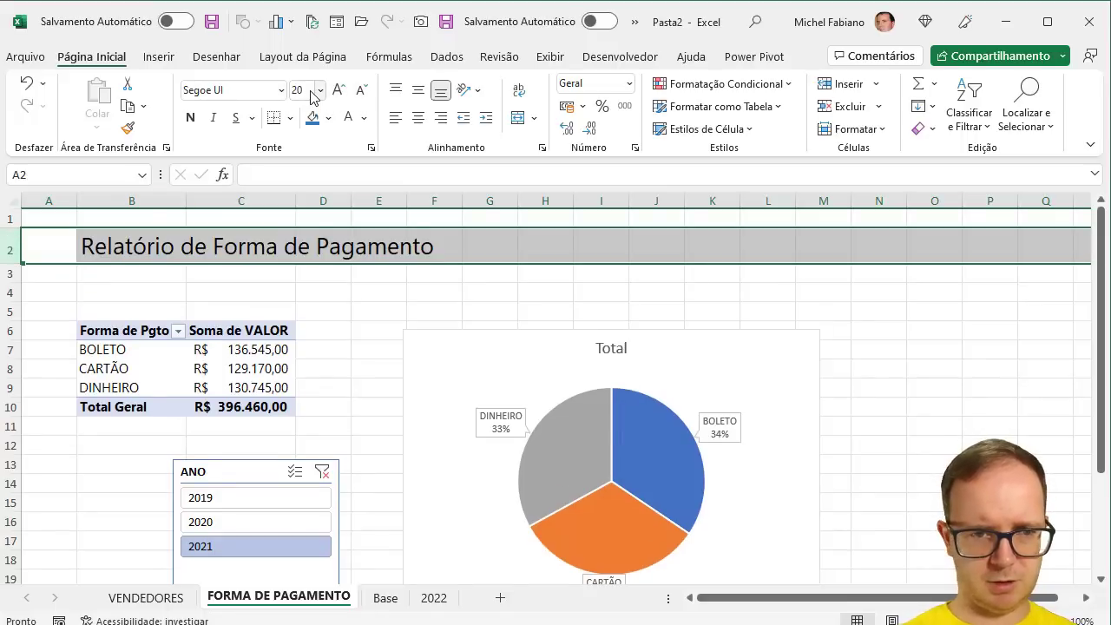
pyautogui.click(314, 126)
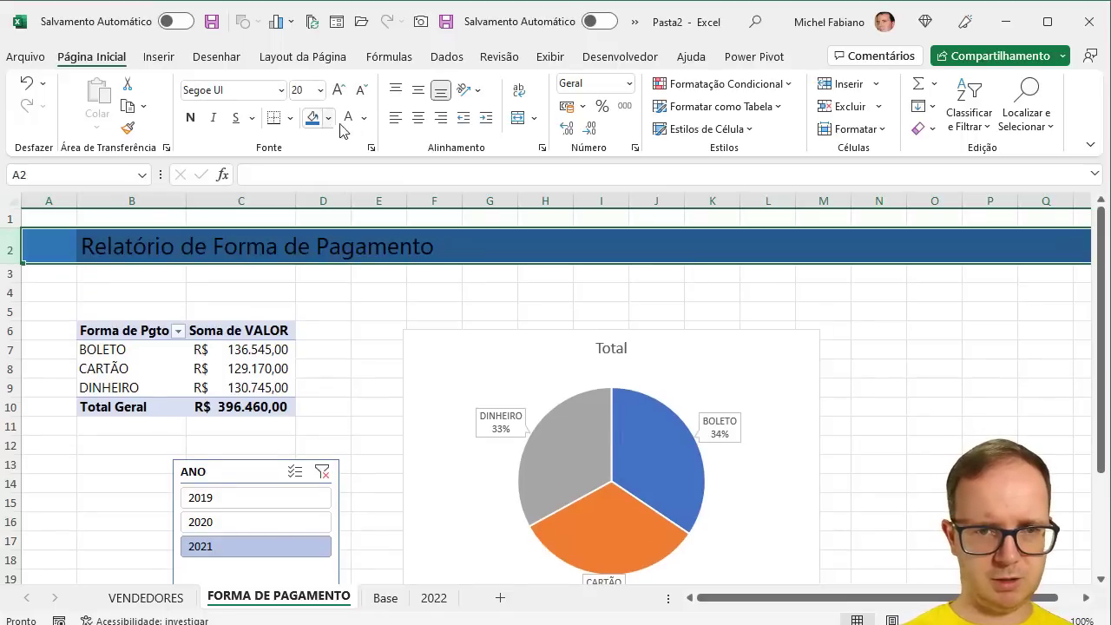
pyautogui.click(348, 117)
pyautogui.click(193, 118)
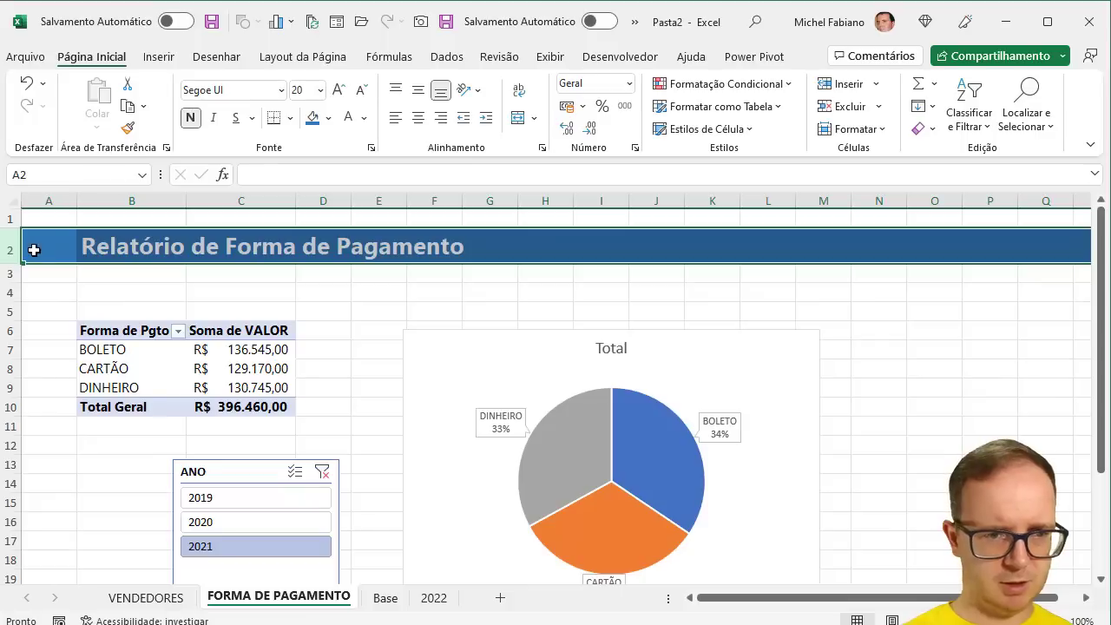
# - Fill row 3 with the darkest blue-gray theme color and shrink its height to a thin strip under the title
pyautogui.click(11, 273)
pyautogui.click(328, 118)
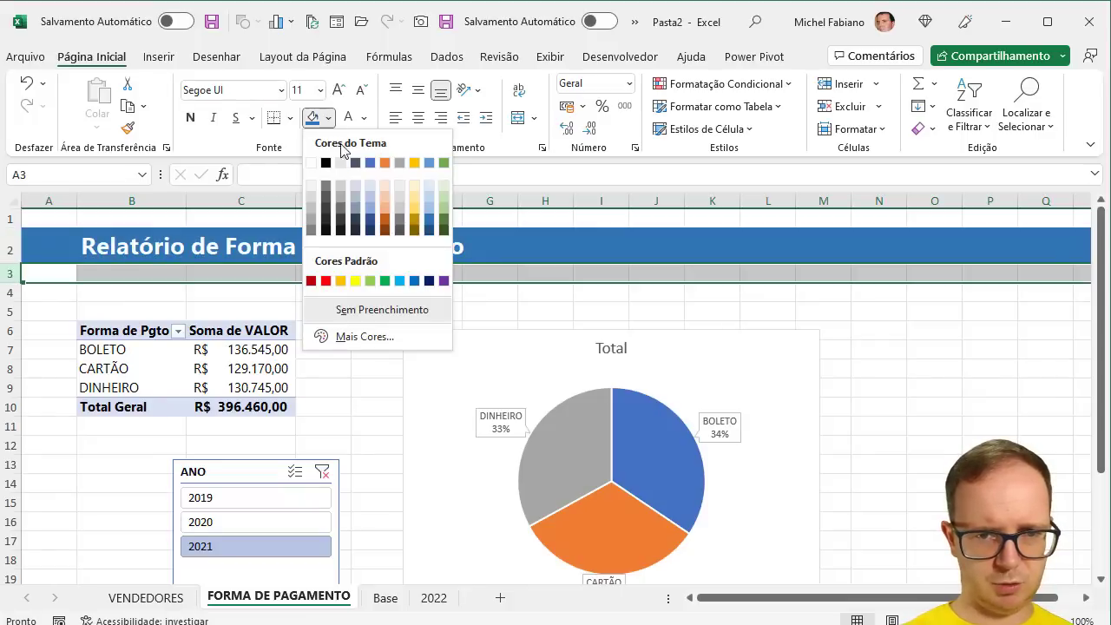
pyautogui.click(354, 226)
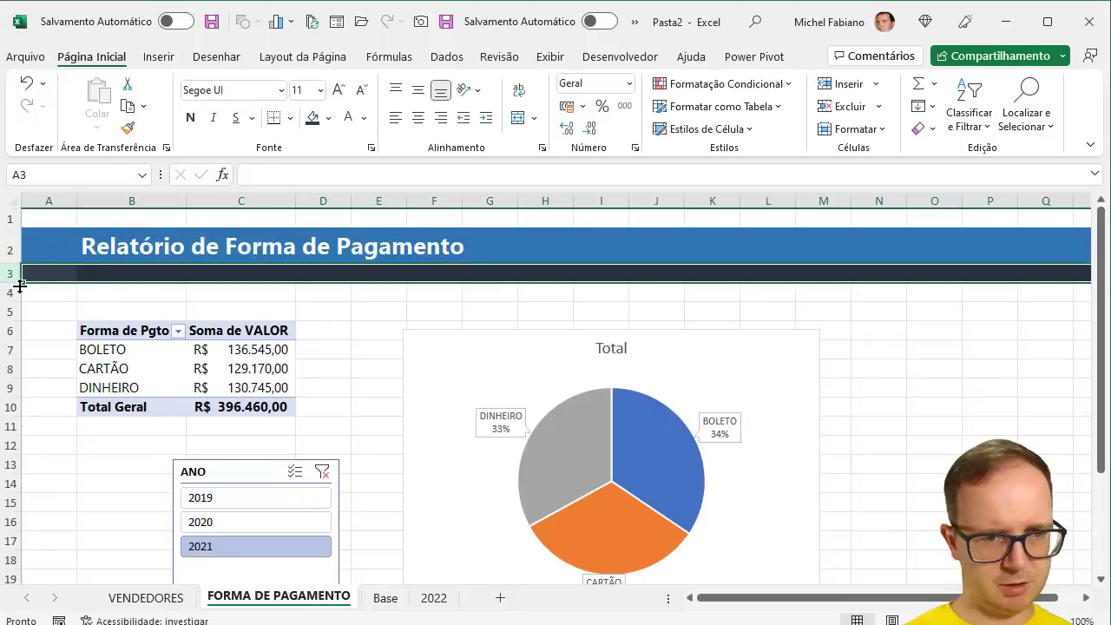
pyautogui.moveTo(17, 283); pyautogui.dragTo(21, 275)
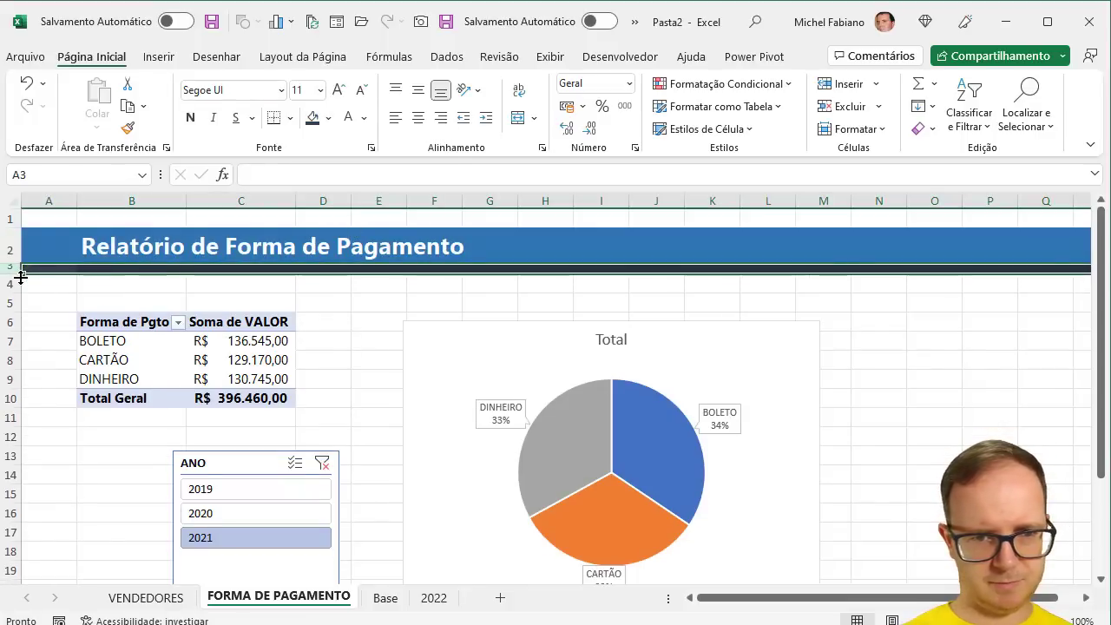
# - Apply the PivotTable style with blue body and black header and total rows to the payment-method table
pyautogui.click(107, 321)
pyautogui.click(904, 61)
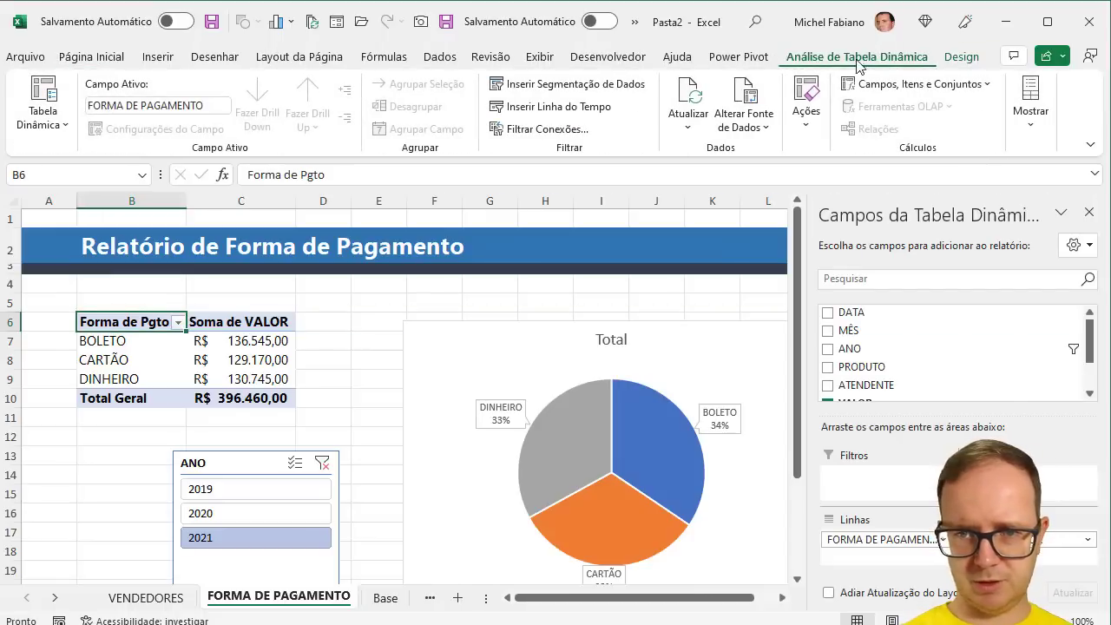
pyautogui.click(951, 63)
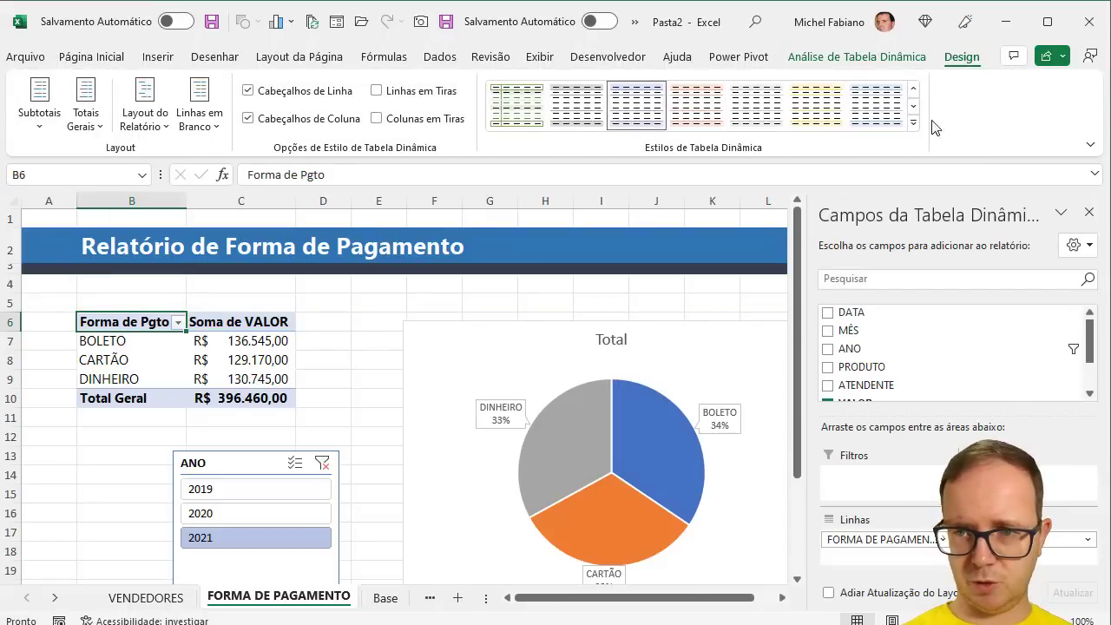
pyautogui.click(907, 122)
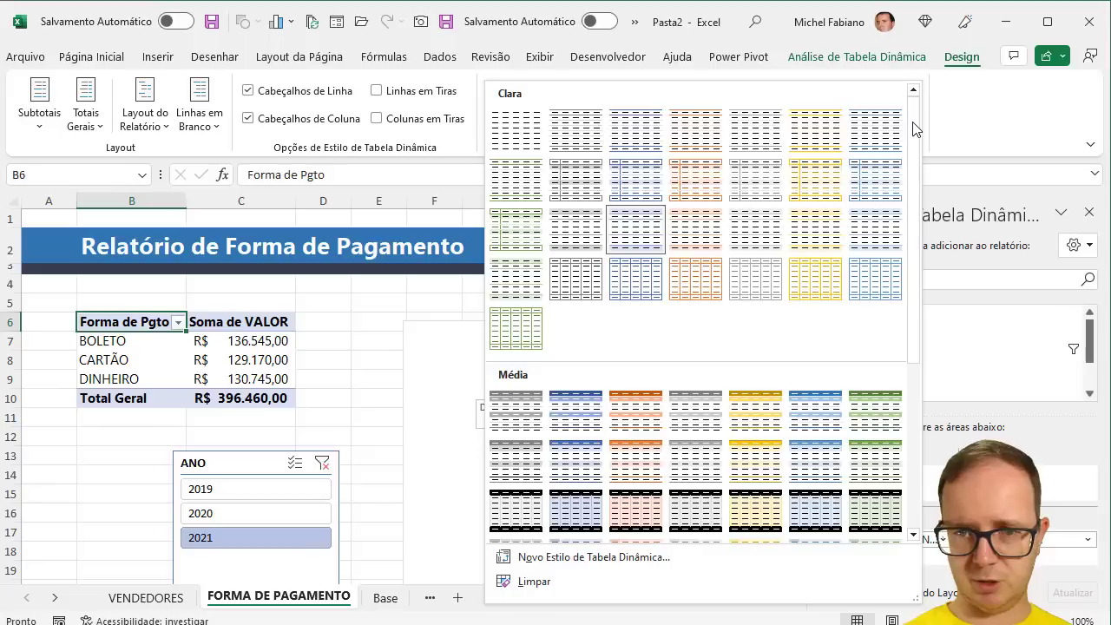
pyautogui.click(916, 404)
pyautogui.click(568, 463)
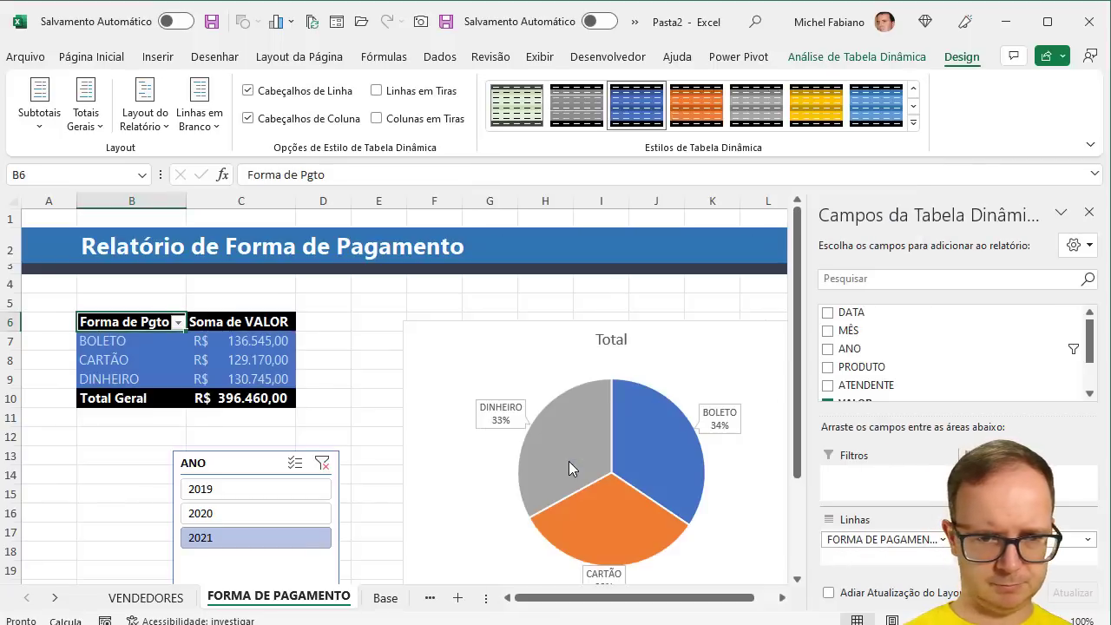
# - Move the ANO slicer up over the title banner and arrange its buttons in 3 columns
pyautogui.moveTo(238, 463); pyautogui.dragTo(563, 249)
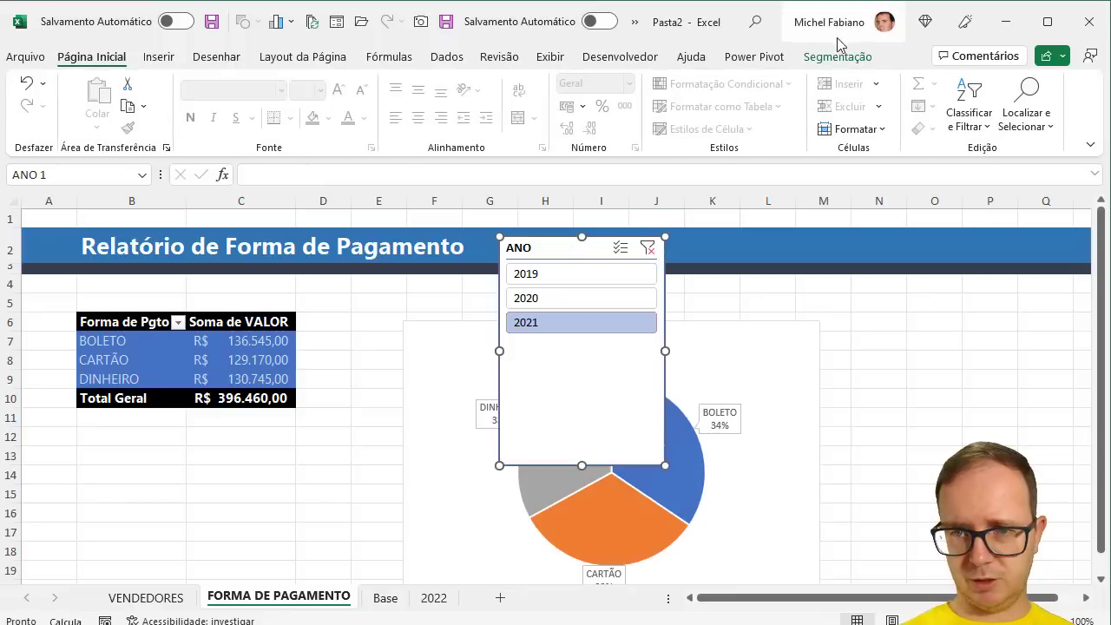
pyautogui.click(825, 59)
pyautogui.click(902, 85)
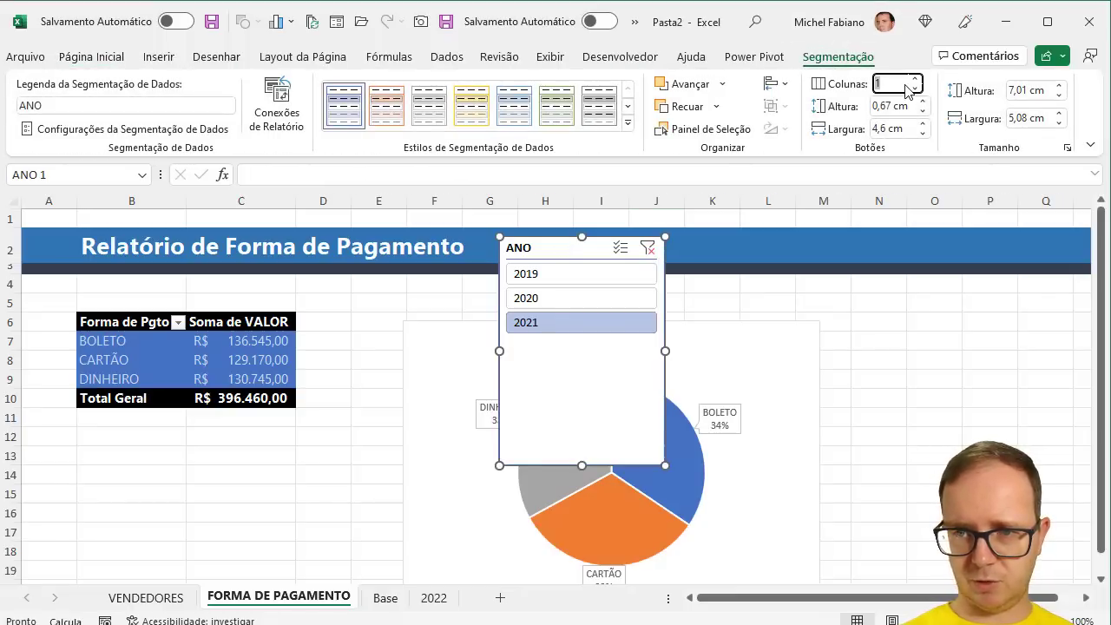
pyautogui.write('3')
pyautogui.press('Return')
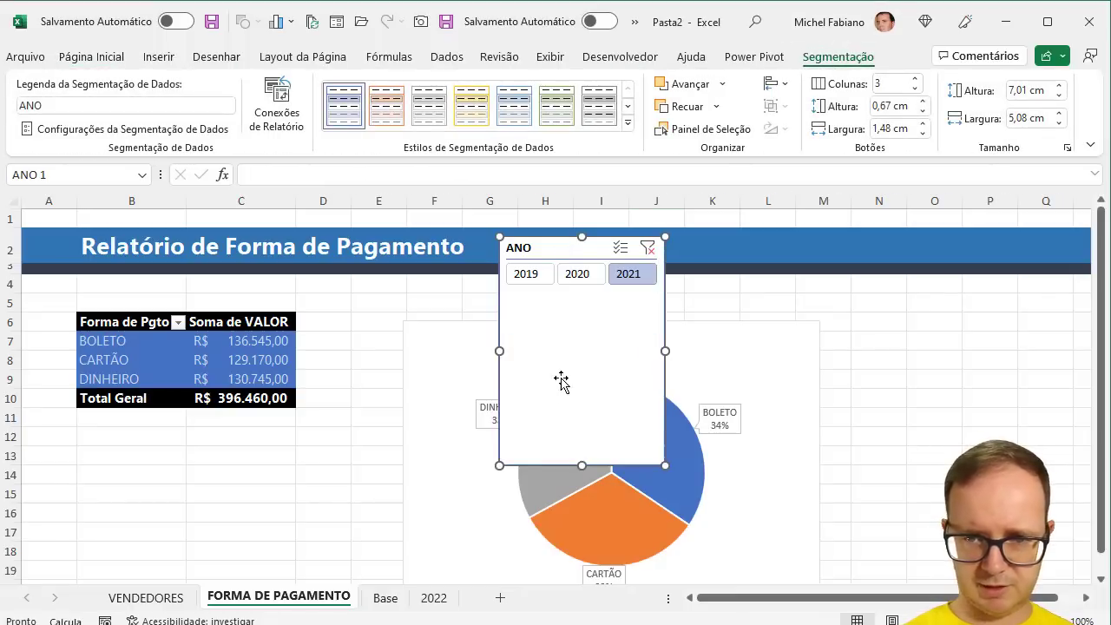
# - Hide the ANO slicer's header and shrink its height to about 1.24 cm around the year buttons
pyautogui.click(224, 131)
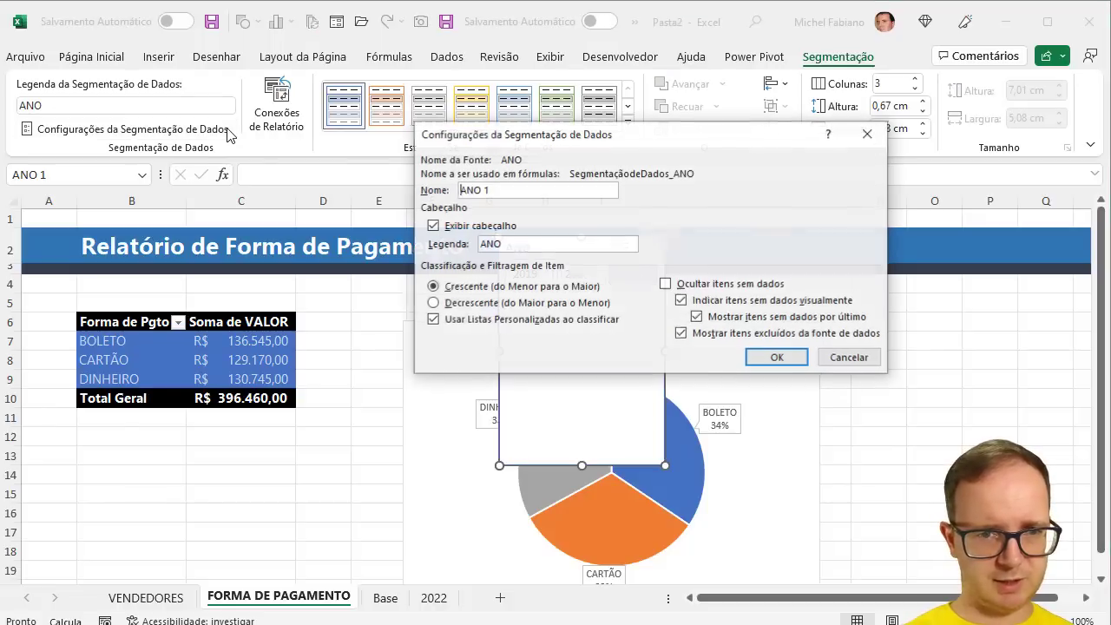
pyautogui.click(433, 225)
pyautogui.click(777, 358)
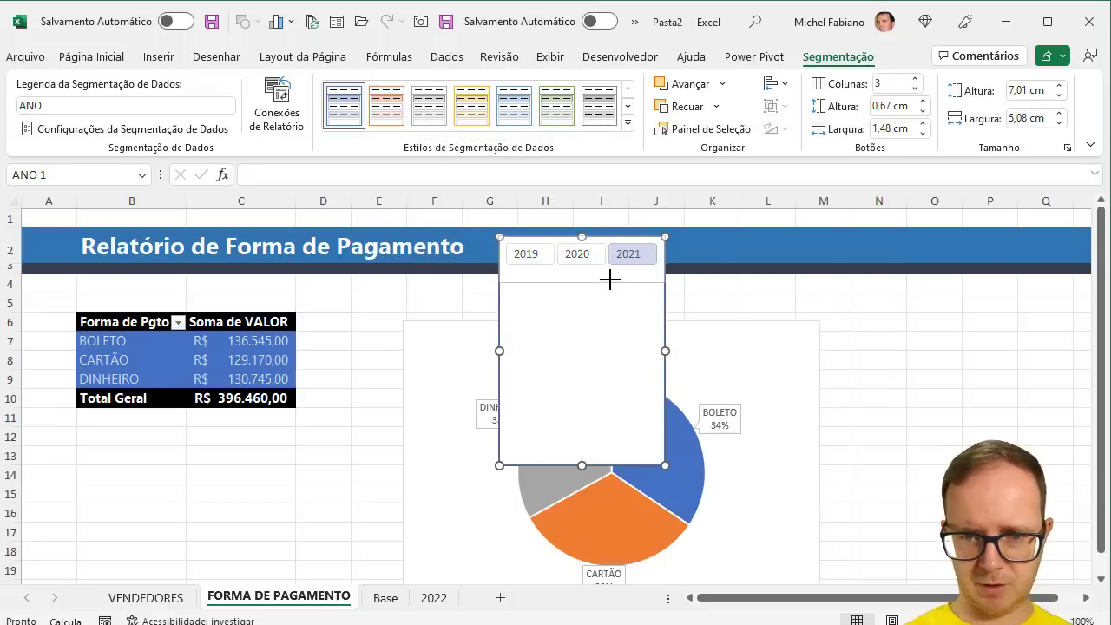
pyautogui.moveTo(612, 274); pyautogui.dragTo(612, 276)
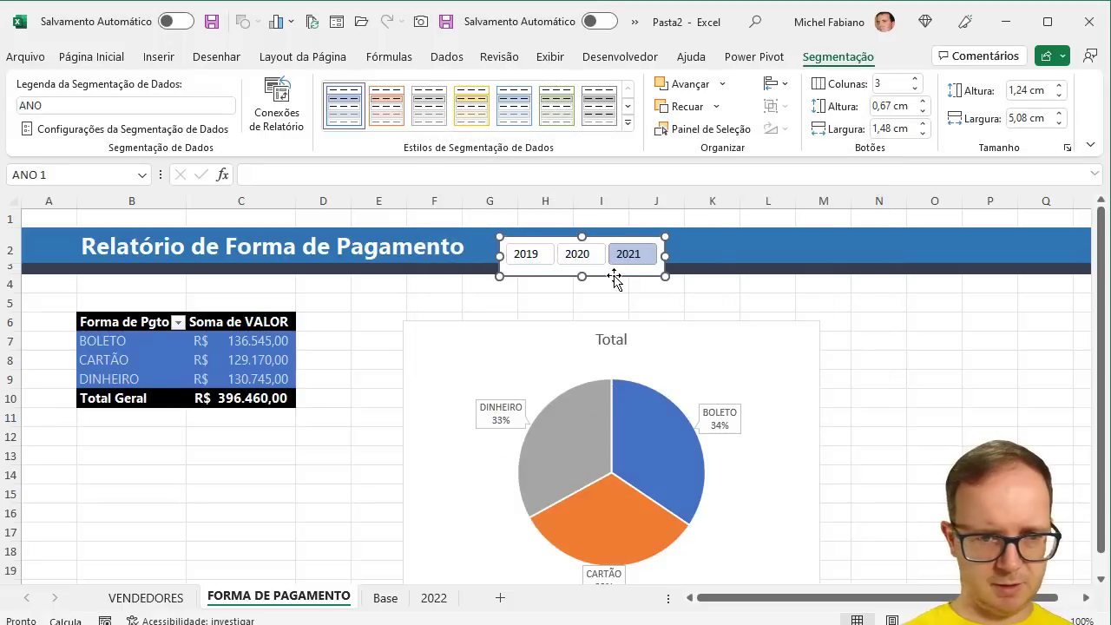
# - Insert a blank row at row 5 and place the year slicer in the gap above the payment-method table
pyautogui.rightClick(11, 303)
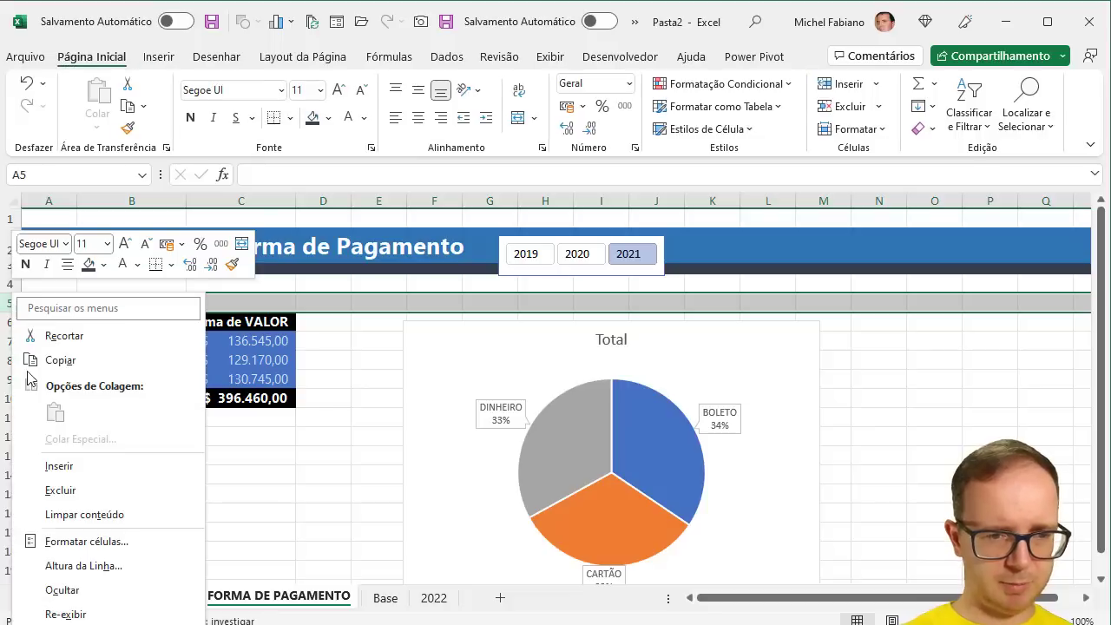
pyautogui.click(75, 469)
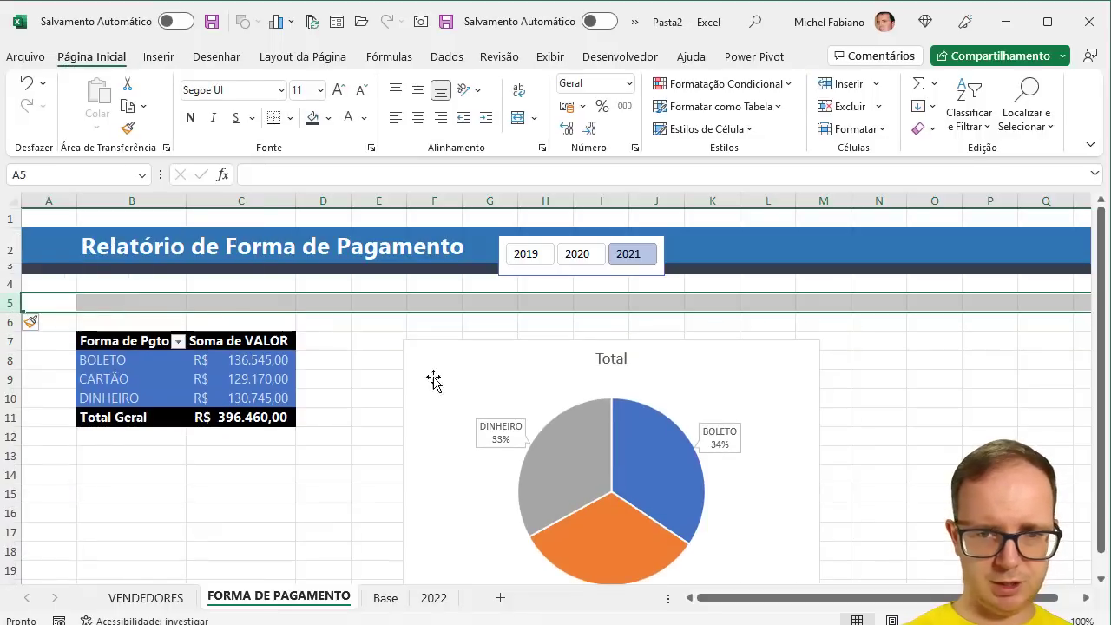
pyautogui.click(619, 278)
pyautogui.moveTo(622, 277); pyautogui.dragTo(319, 322)
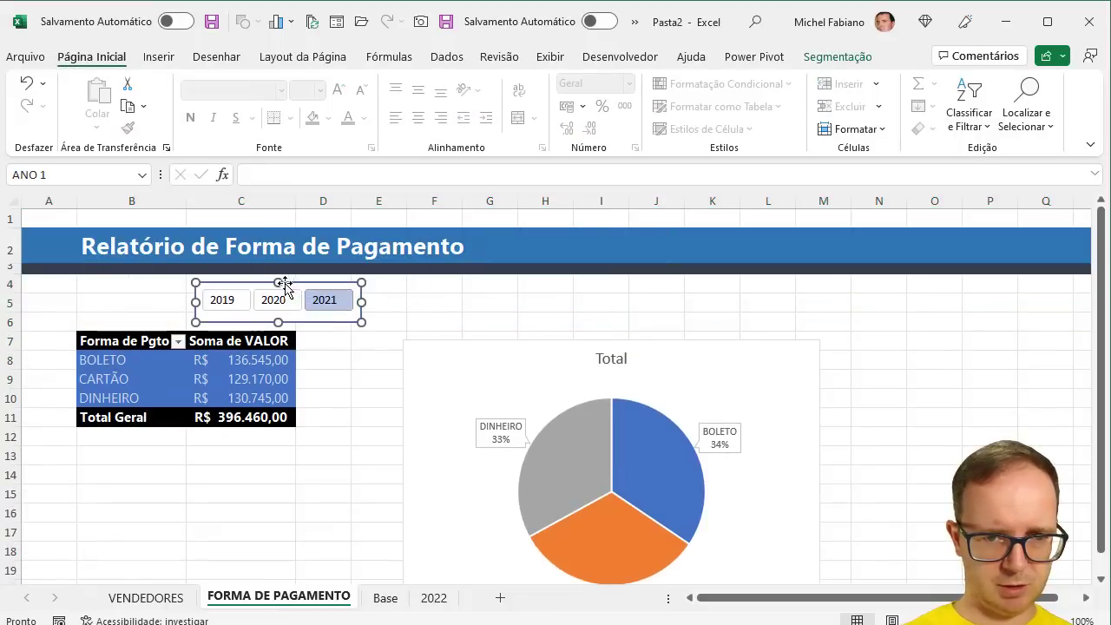
pyautogui.moveTo(278, 283); pyautogui.dragTo(286, 323)
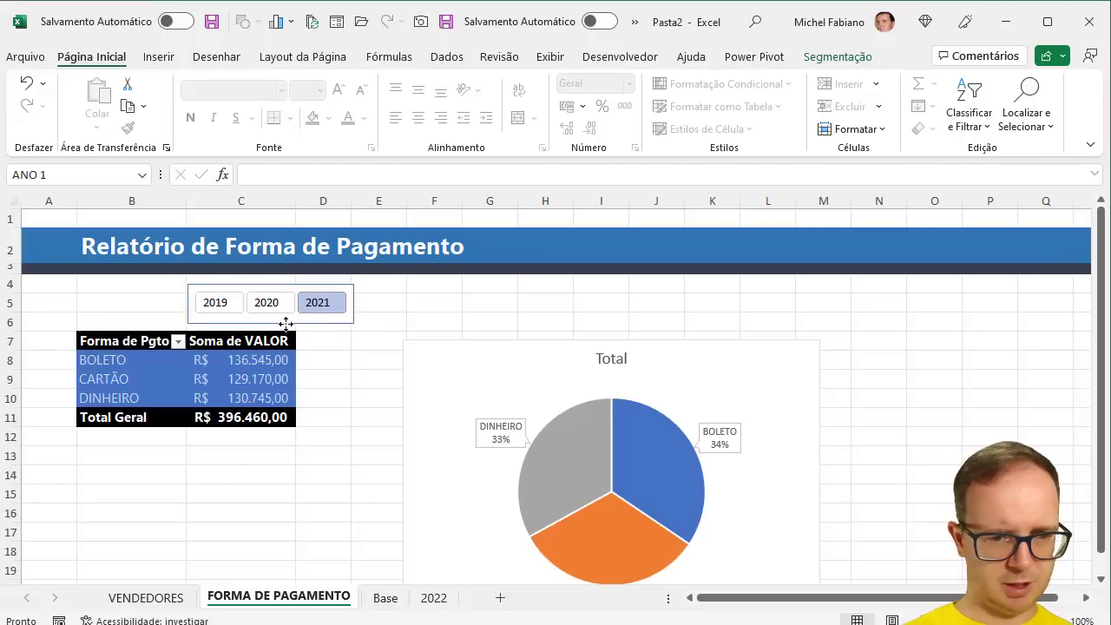
# - Copy the "Escolha o Ano:" text box from VENDEDORES to FORMA DE PAGAMENTO and place it above the table, beside the slicer
pyautogui.click(146, 597)
pyautogui.click(130, 282)
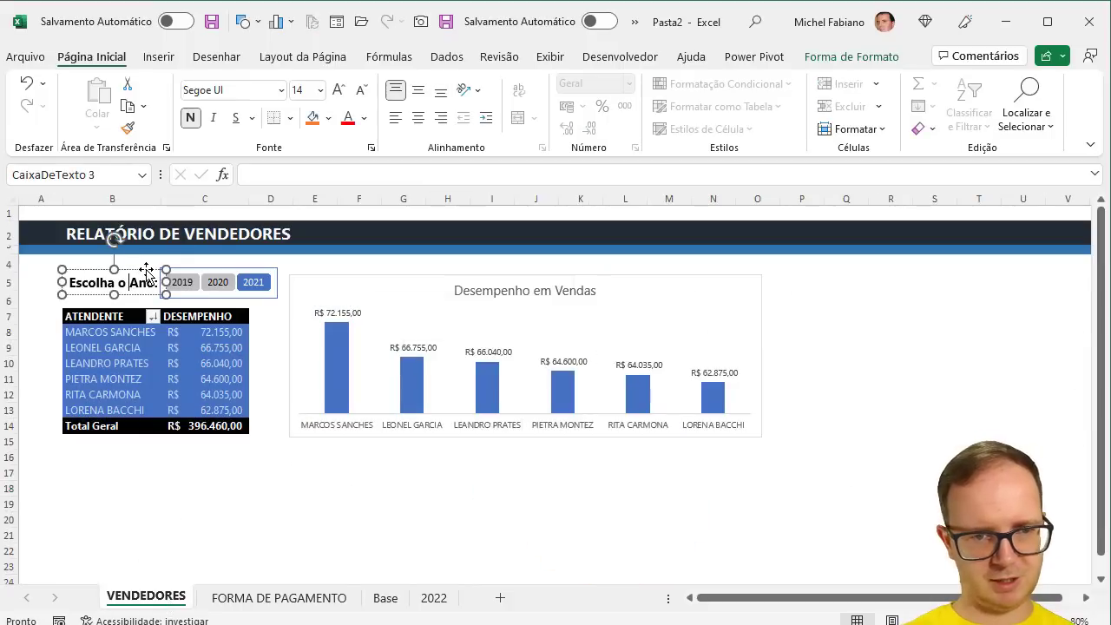
pyautogui.click(291, 599)
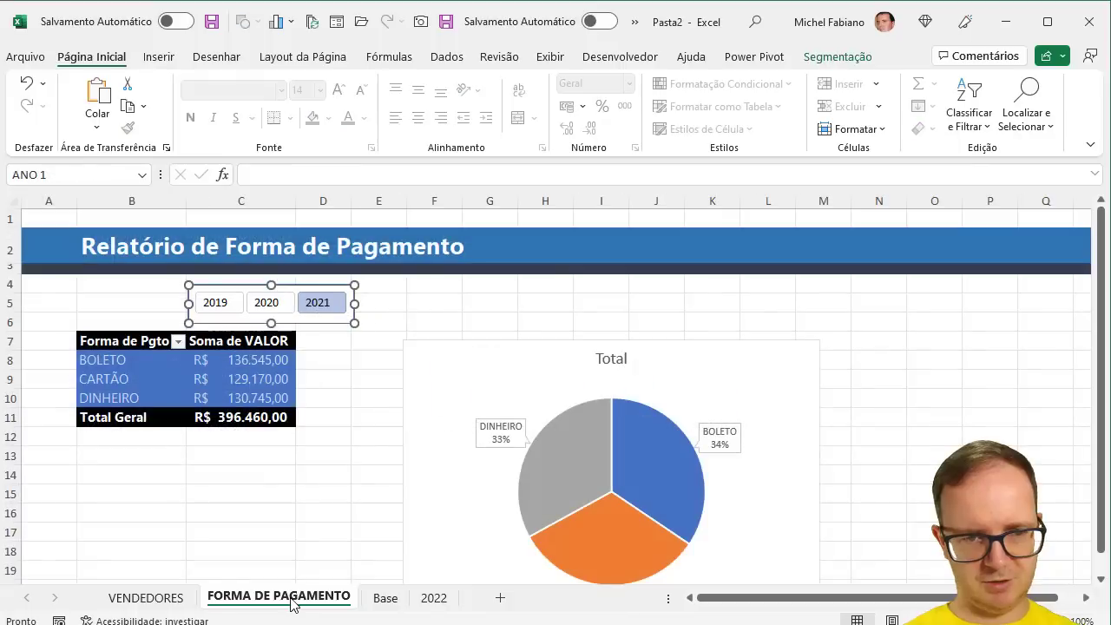
pyautogui.click(435, 311)
pyautogui.hotkey('ctrl', 'v')
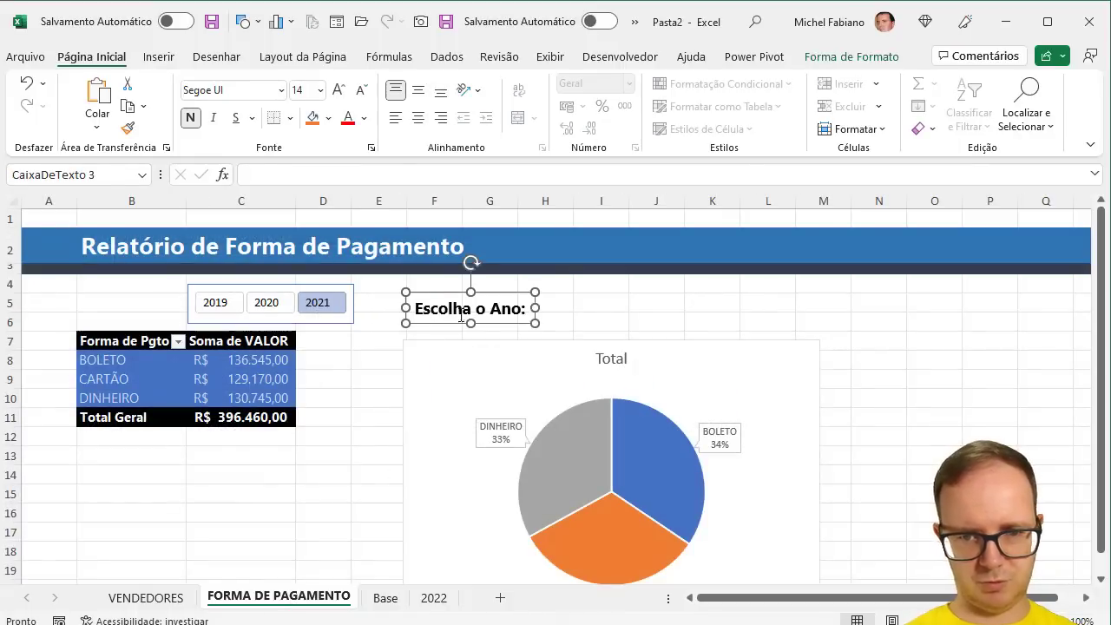
pyautogui.moveTo(488, 328); pyautogui.dragTo(152, 317)
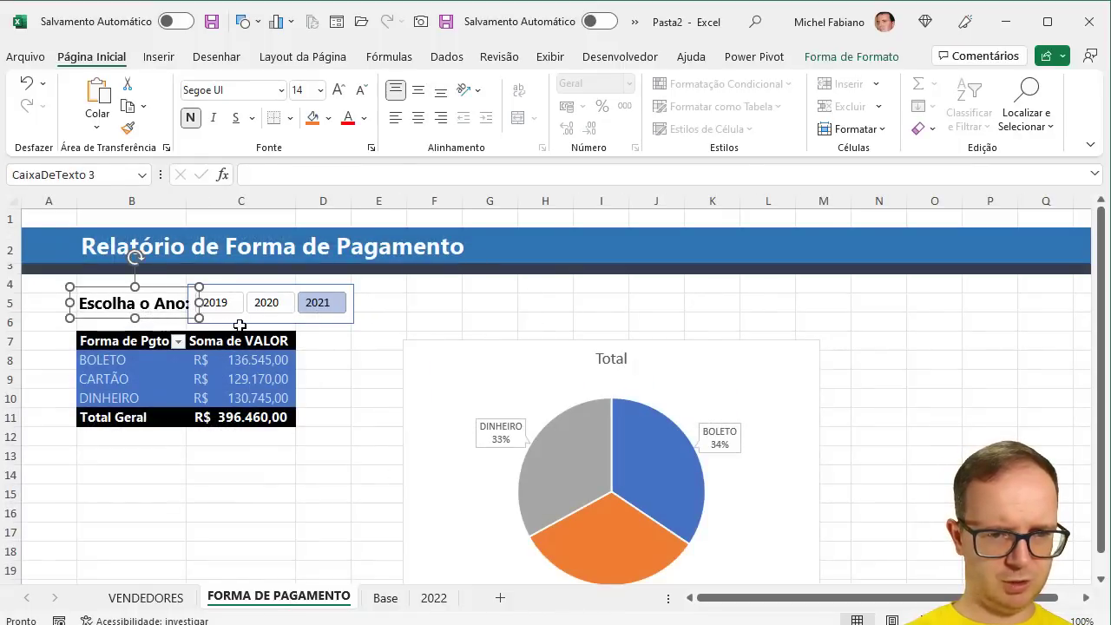
# - Widen column B, then narrow the year slicer slightly and fit it directly beside the "Escolha o Ano:" label
pyautogui.moveTo(243, 324); pyautogui.dragTo(250, 322)
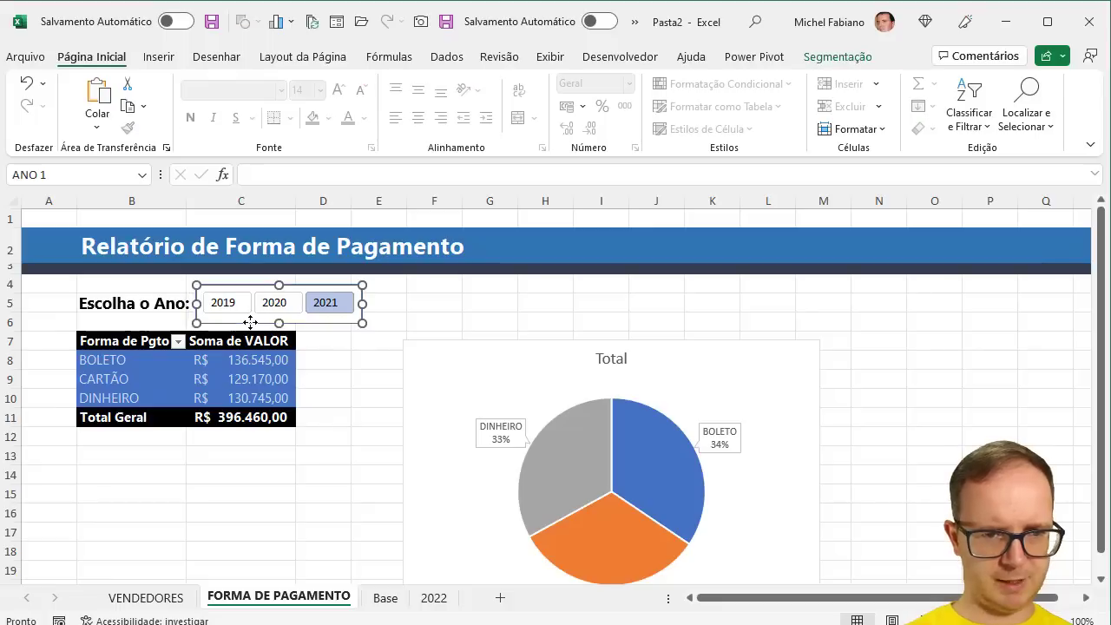
pyautogui.moveTo(180, 203); pyautogui.dragTo(228, 200)
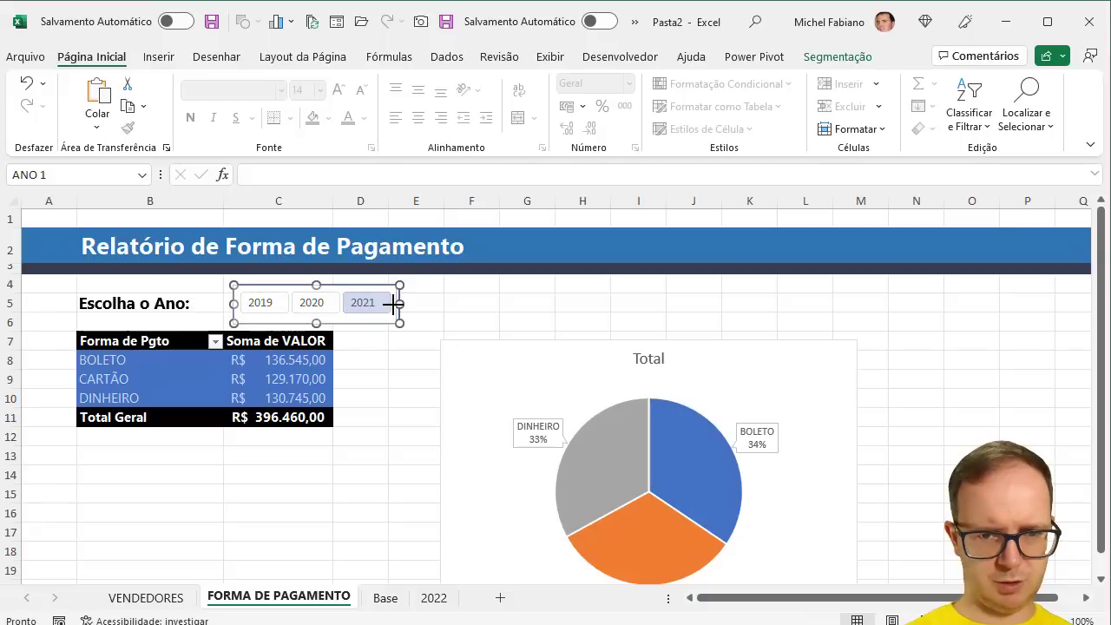
pyautogui.moveTo(387, 303); pyautogui.dragTo(323, 321)
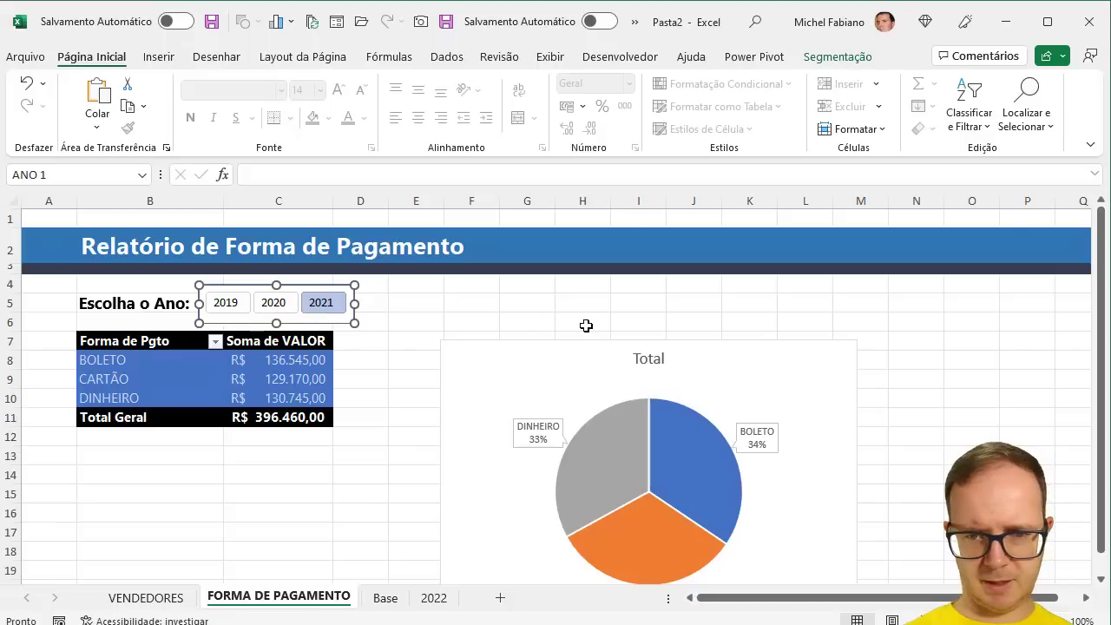
# - Move the pie chart up beside the slicer and table, reduce its height and width, and close the field list
pyautogui.moveTo(578, 345); pyautogui.dragTo(525, 293)
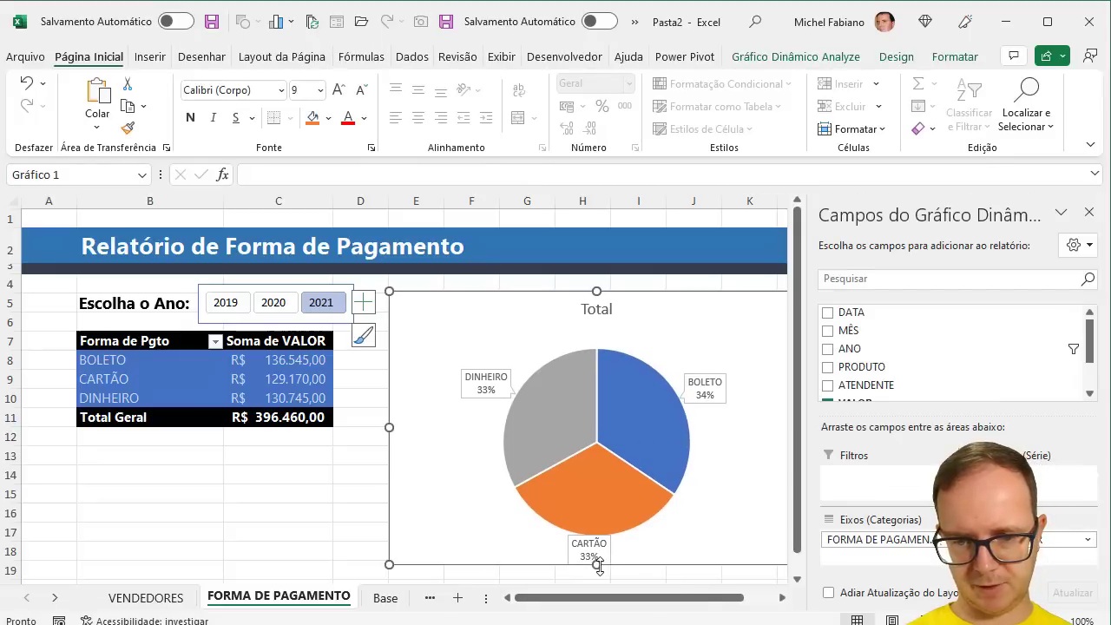
pyautogui.moveTo(596, 565); pyautogui.dragTo(603, 453)
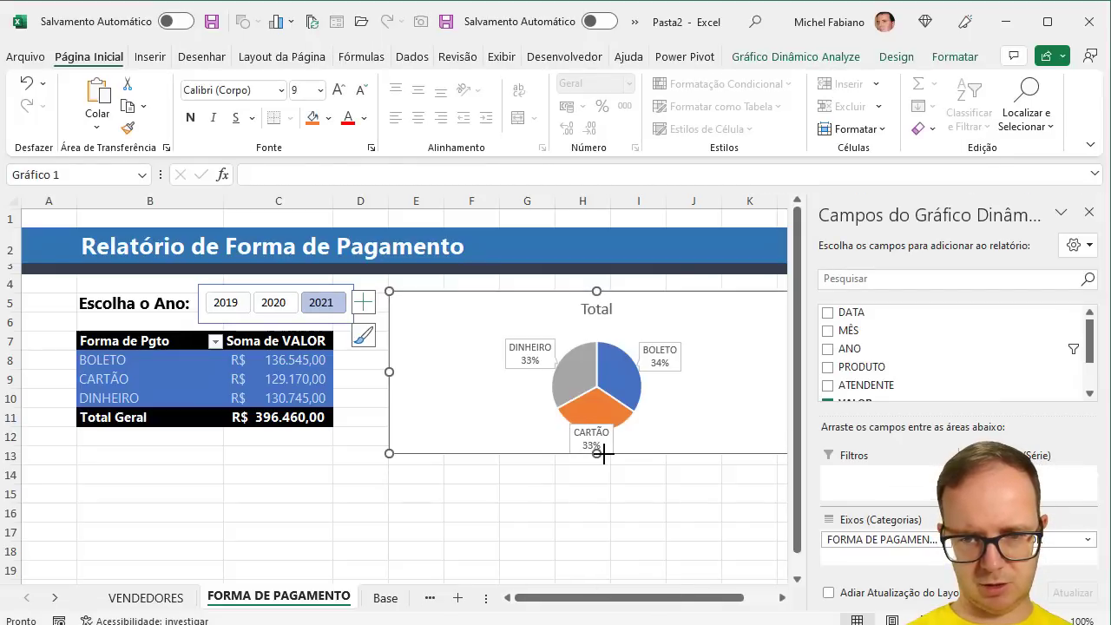
pyautogui.click(1089, 212)
pyautogui.moveTo(809, 371); pyautogui.dragTo(601, 382)
# - Replace the pie chart's title with "Participação Forma de Pgto"
pyautogui.click(506, 311)
pyautogui.doubleClick(506, 310)
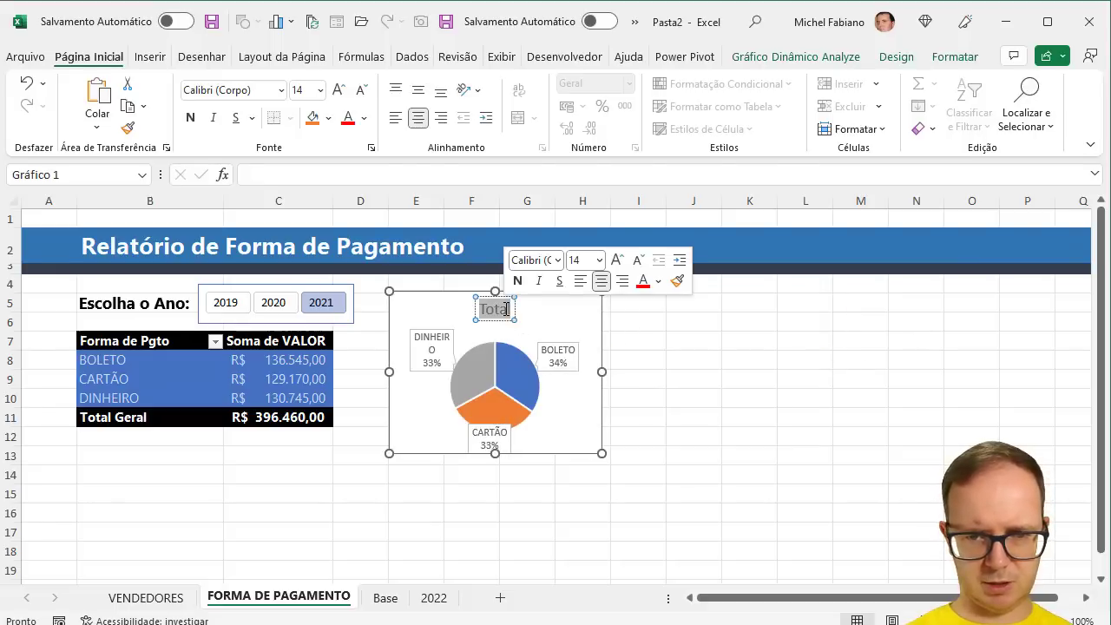
pyautogui.press('BackSpace')
pyautogui.write('D')
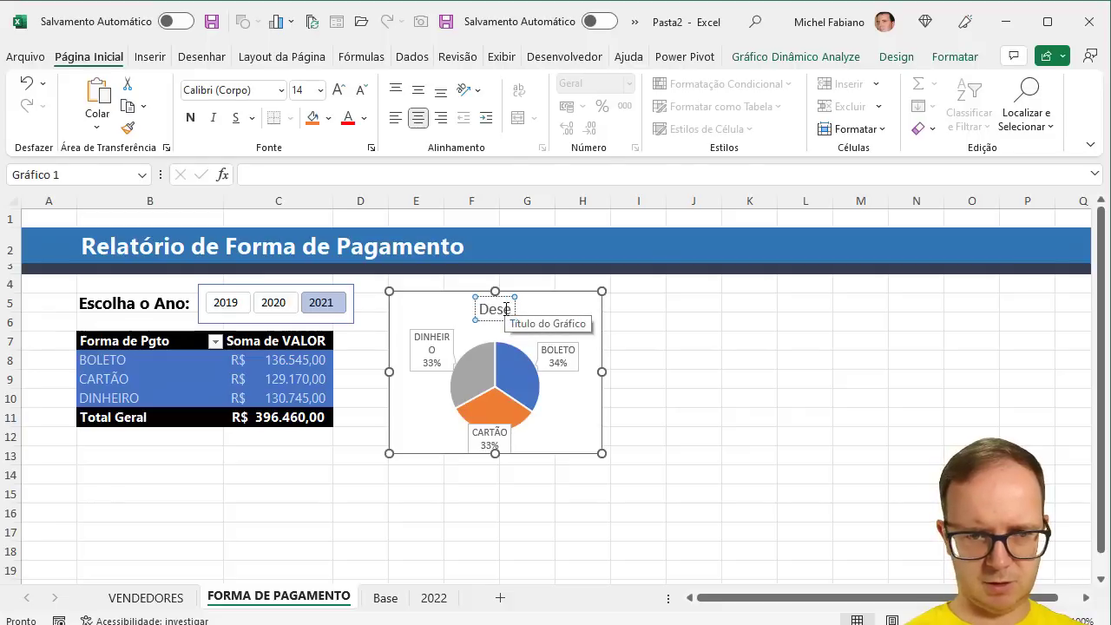
pyautogui.press('BackSpace')
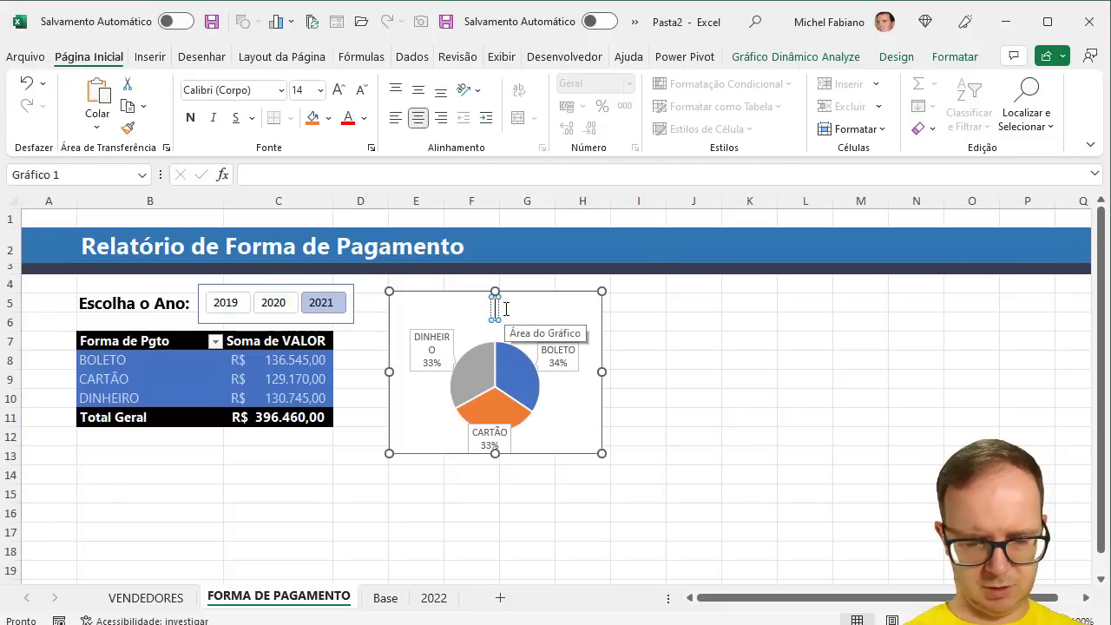
pyautogui.write('Partici')
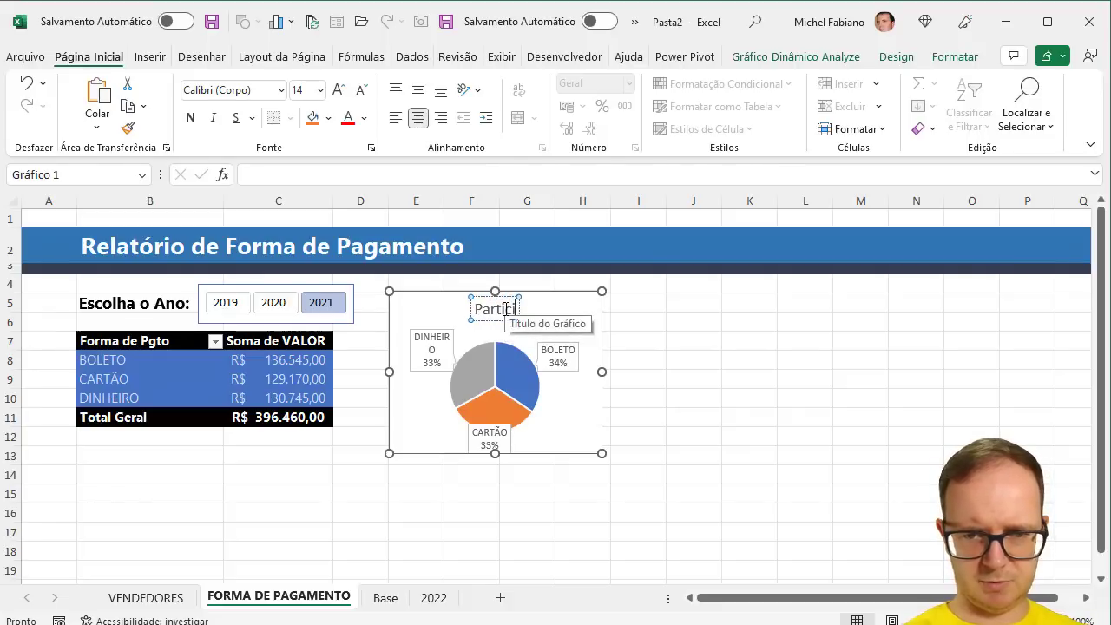
pyautogui.write('pação')
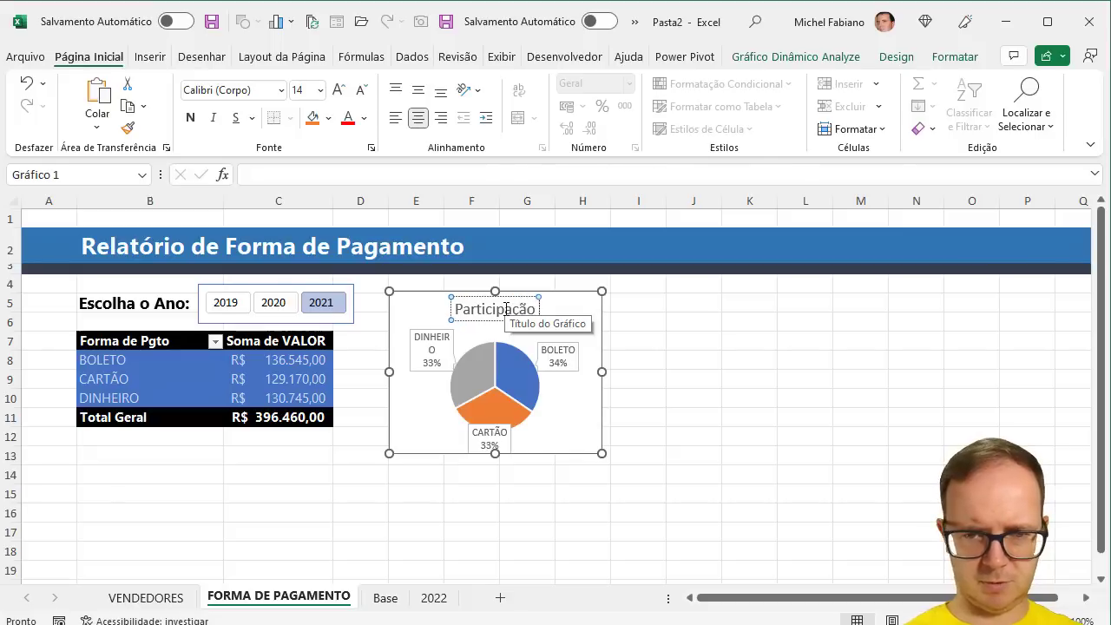
pyautogui.write(' Forma de')
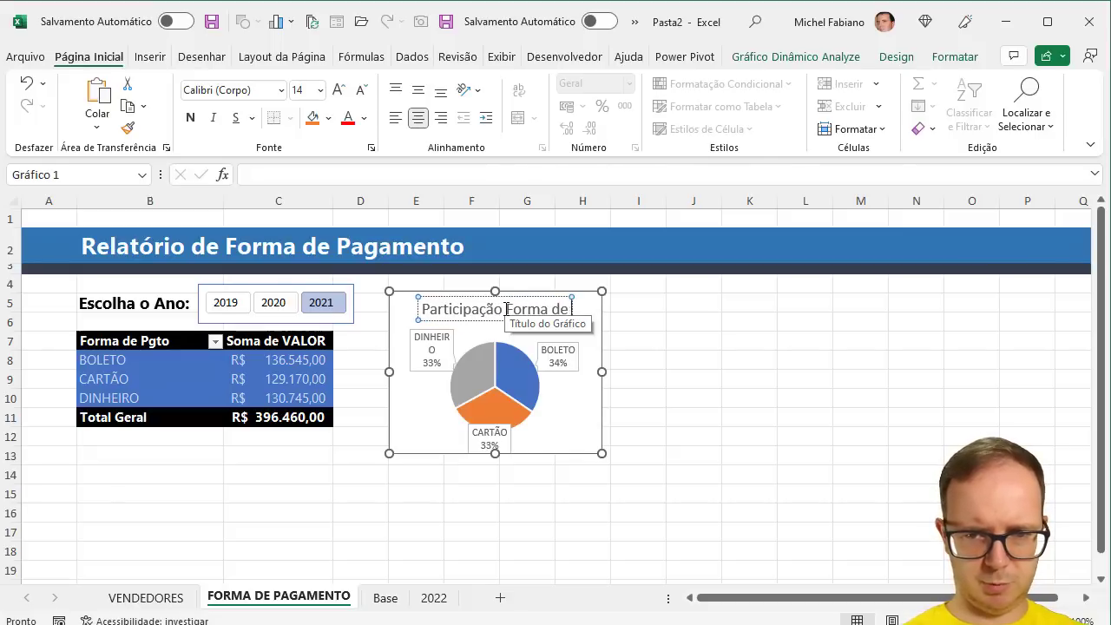
pyautogui.write(' Pgto')
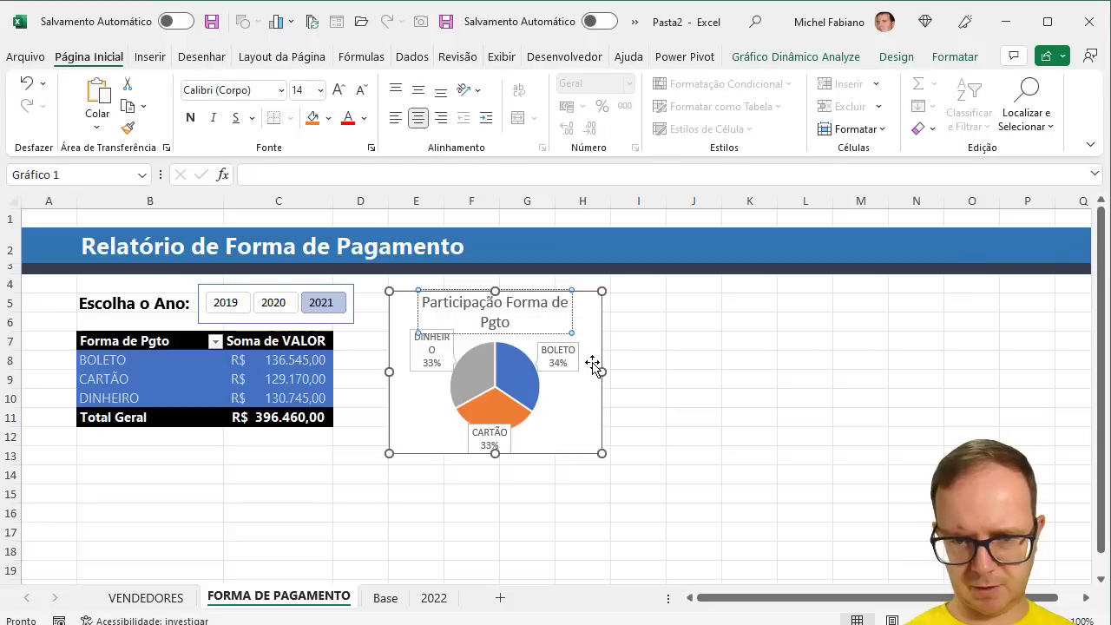
# - Widen the pie chart so its title fits on one line and set the chart font to Segoe UI
pyautogui.moveTo(602, 371); pyautogui.dragTo(724, 366)
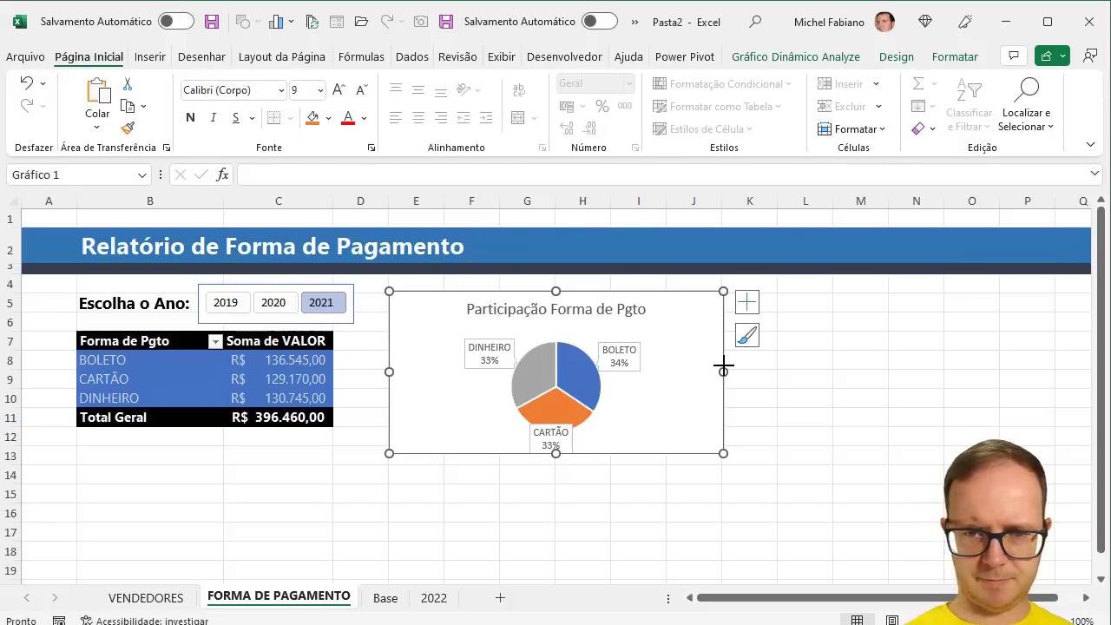
pyautogui.click(281, 91)
pyautogui.click(253, 216)
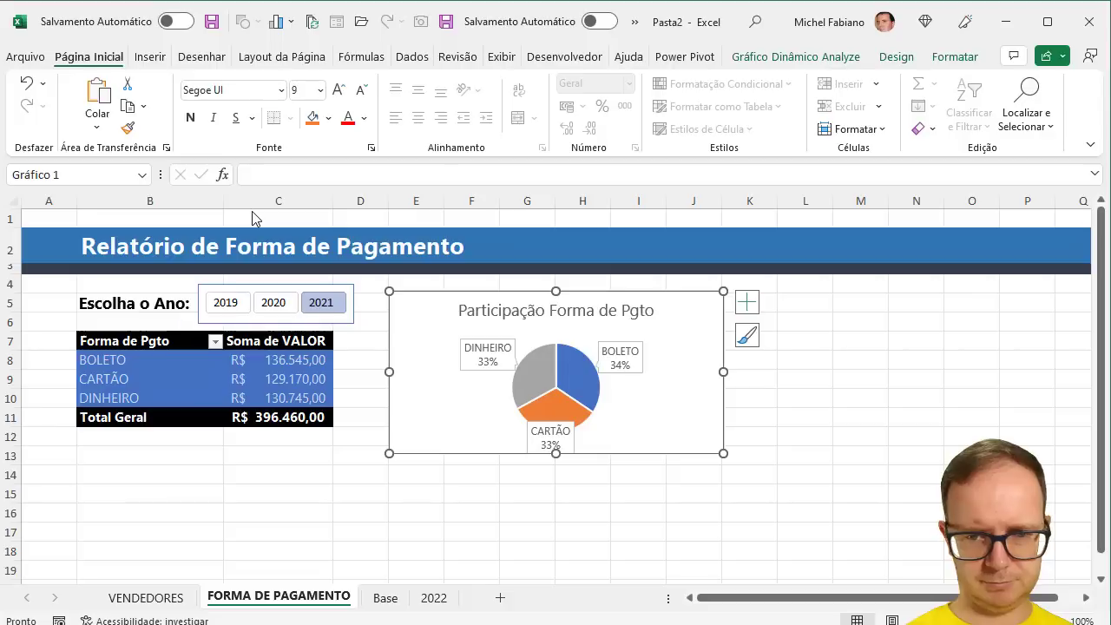
# - Apply the monochromatic blue palette to the pie chart and extend its height down to about row 15
pyautogui.click(894, 61)
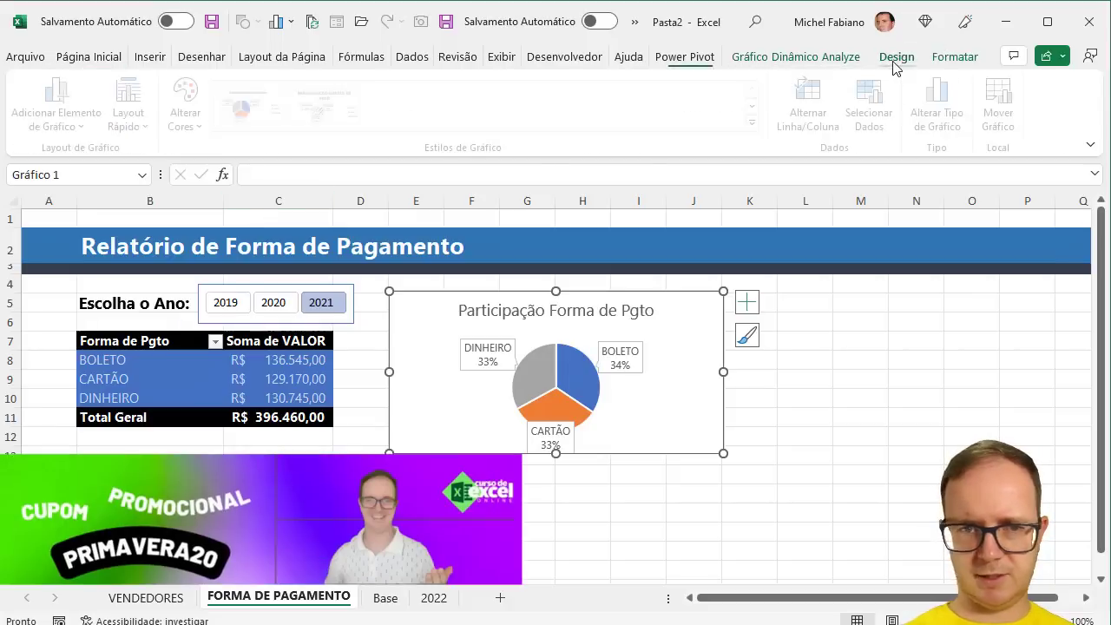
pyautogui.click(191, 126)
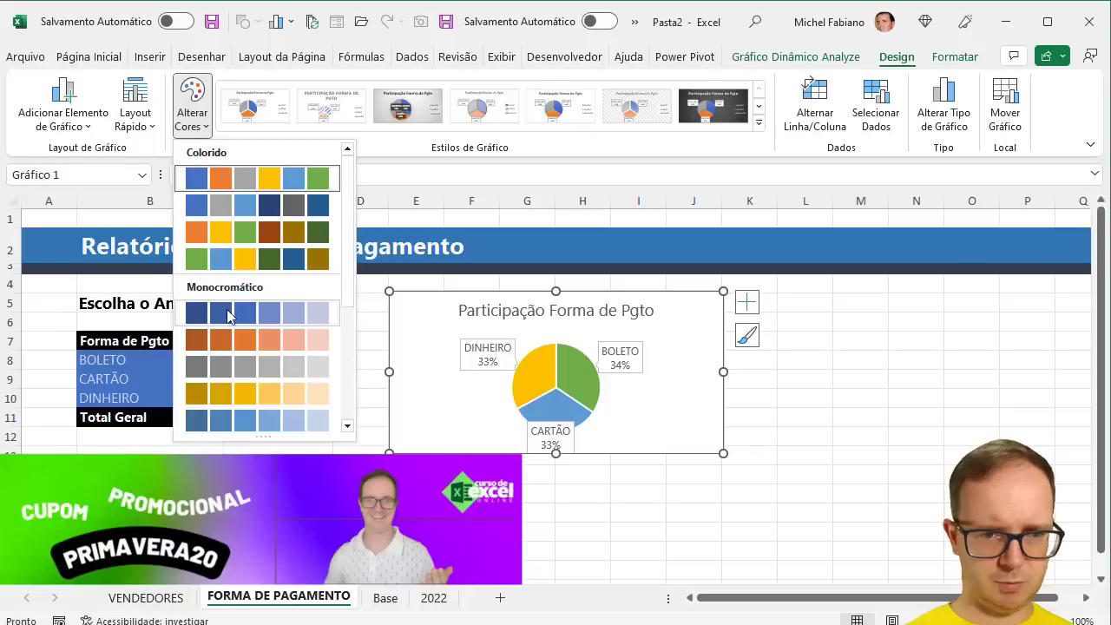
pyautogui.click(228, 312)
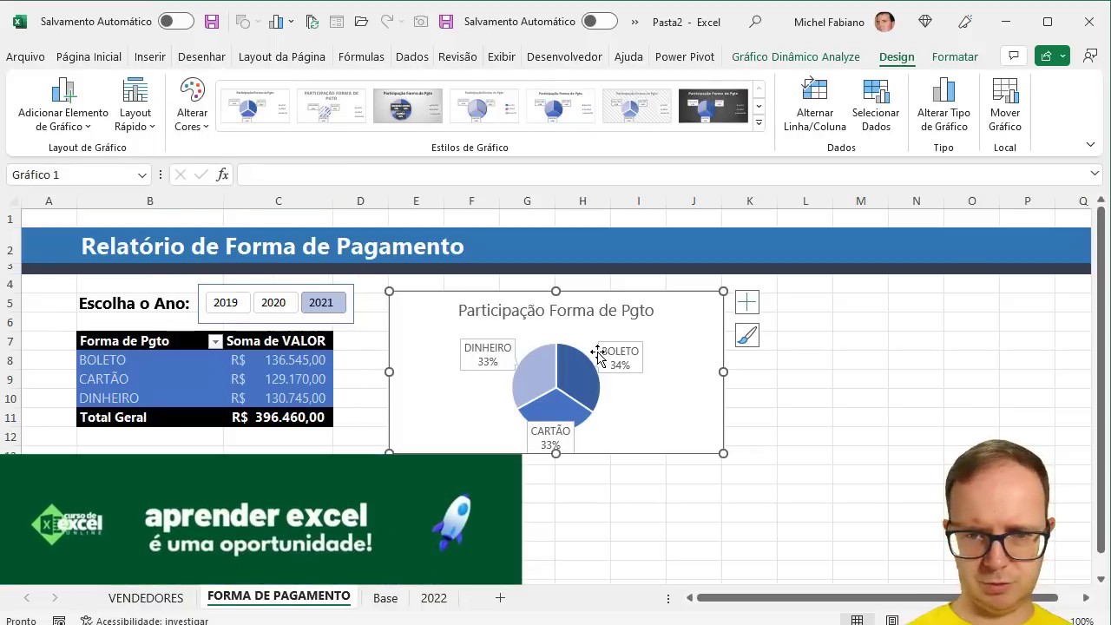
pyautogui.moveTo(555, 454); pyautogui.dragTo(561, 511)
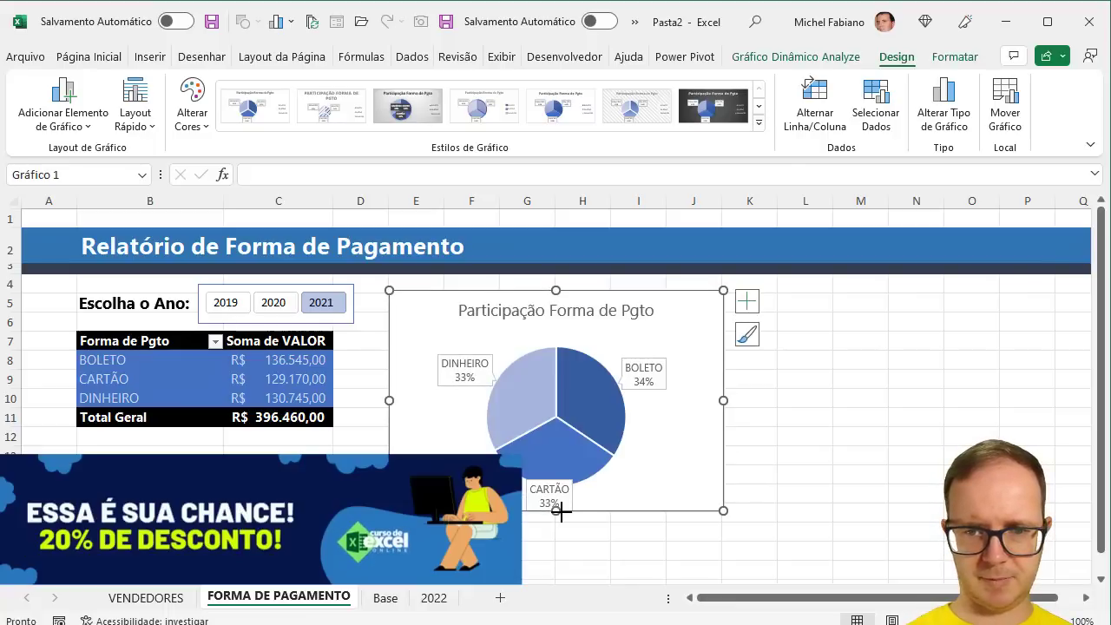
# - Filter the payment-method report to 2020 with the year slicer
pyautogui.click(278, 495)
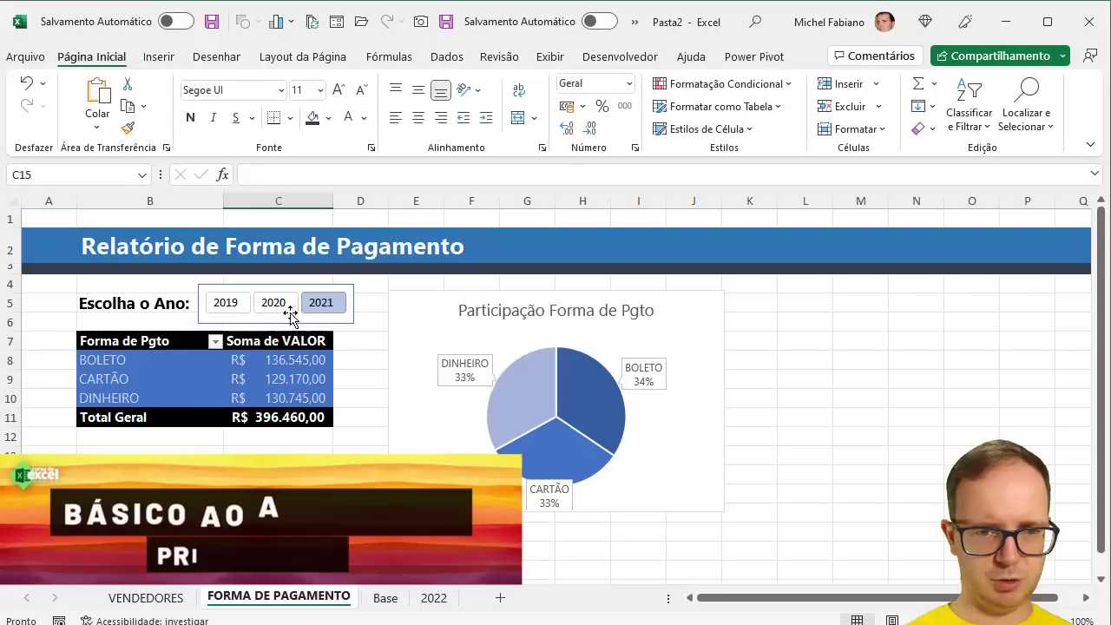
pyautogui.click(275, 304)
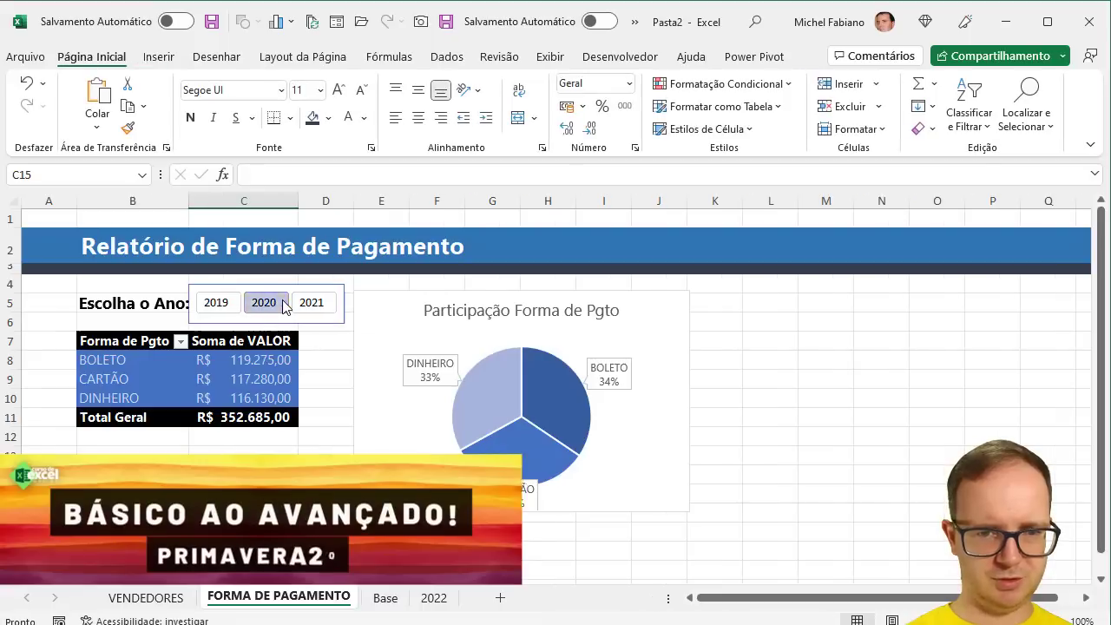
# - Hide the gridlines on the FORMA DE PAGAMENTO sheet
pyautogui.click(566, 62)
pyautogui.click(493, 128)
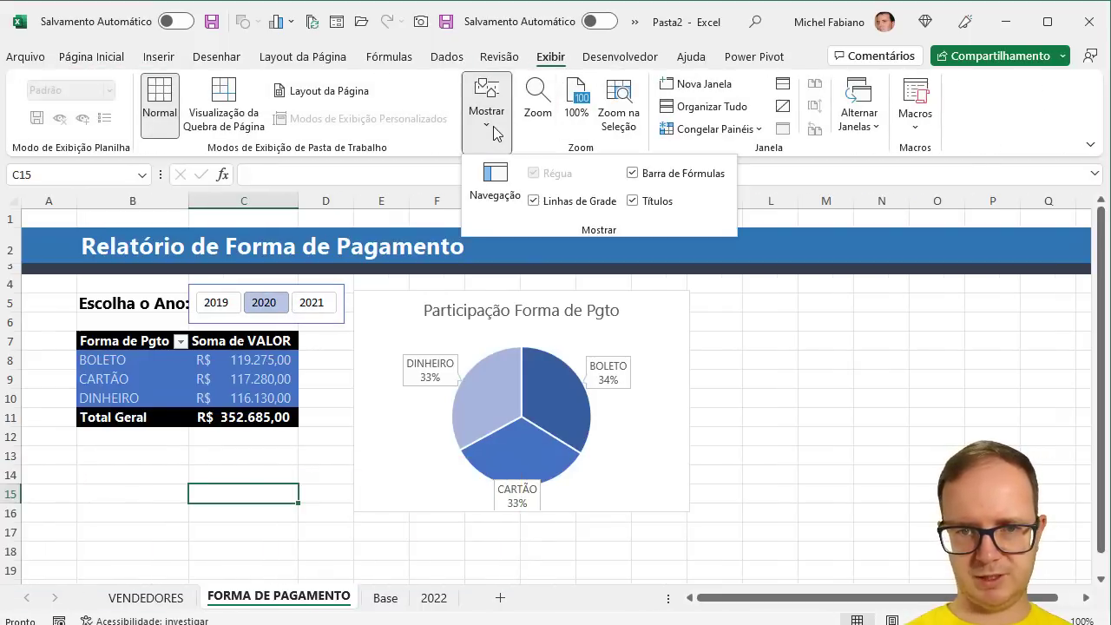
pyautogui.click(562, 204)
pyautogui.click(758, 332)
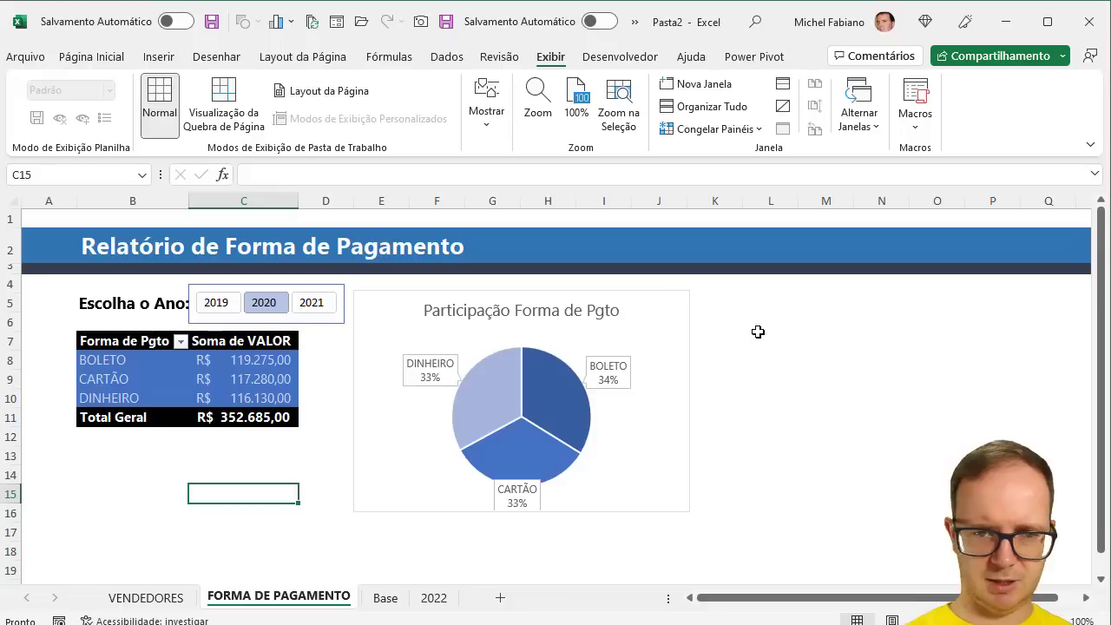
# - Filter the payment-method report by 2021, 2020 and finally 2019 with the year slicer to check the table and pie chart
pyautogui.click(312, 304)
pyautogui.click(271, 311)
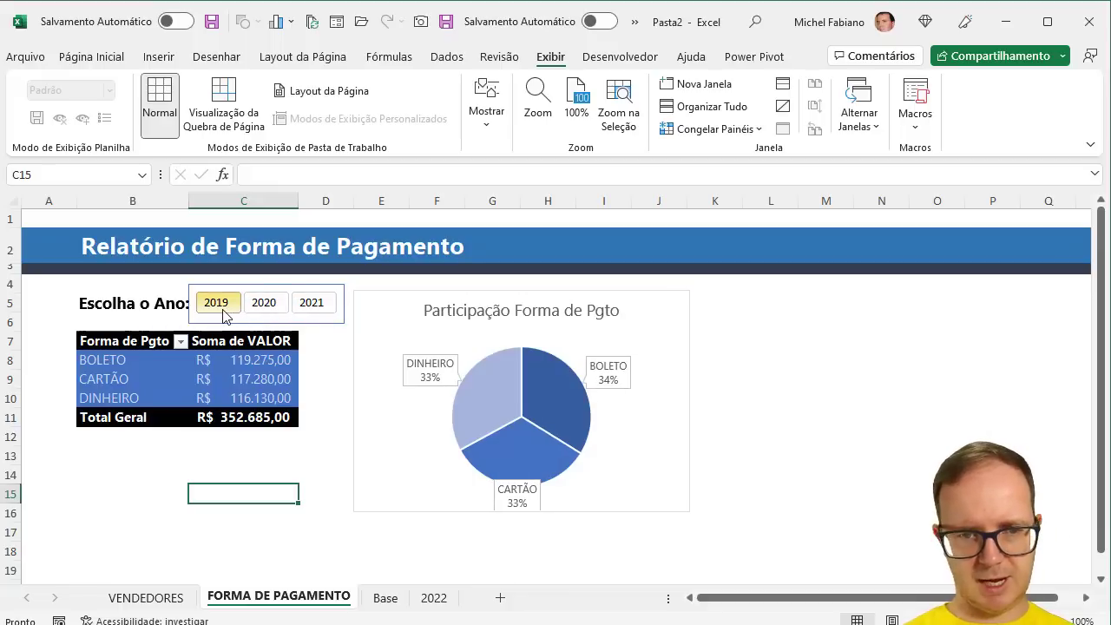
pyautogui.click(223, 310)
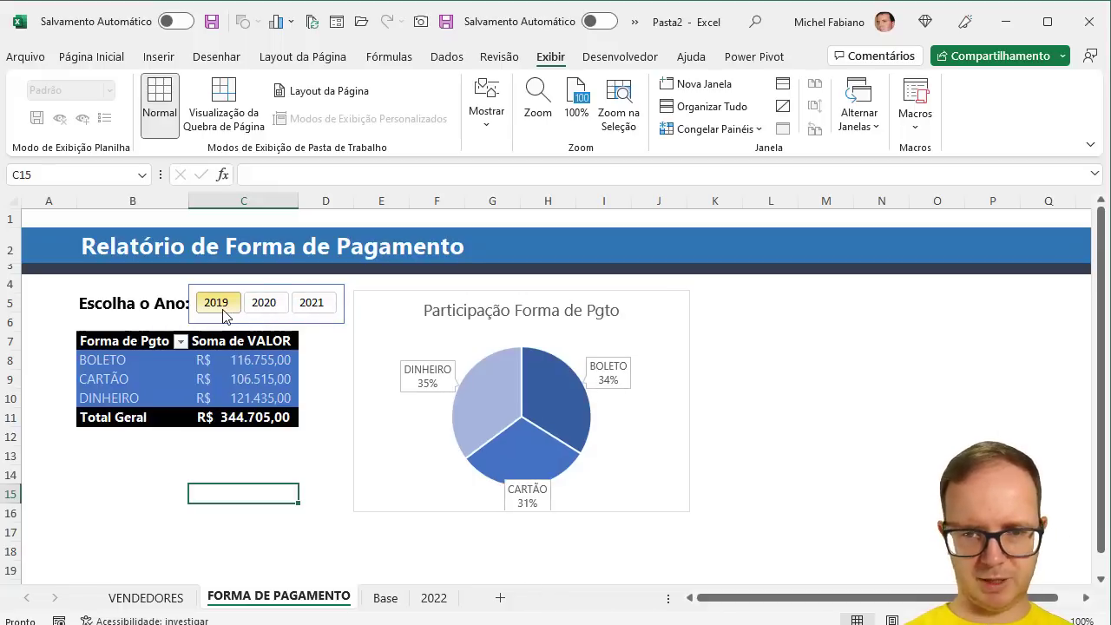
# - Draw a rounded rectangle about 5.05 cm wide and 0.69 cm high on the blue banner, spanning columns H to J, with the solid black shape style
pyautogui.click(159, 56)
pyautogui.click(240, 126)
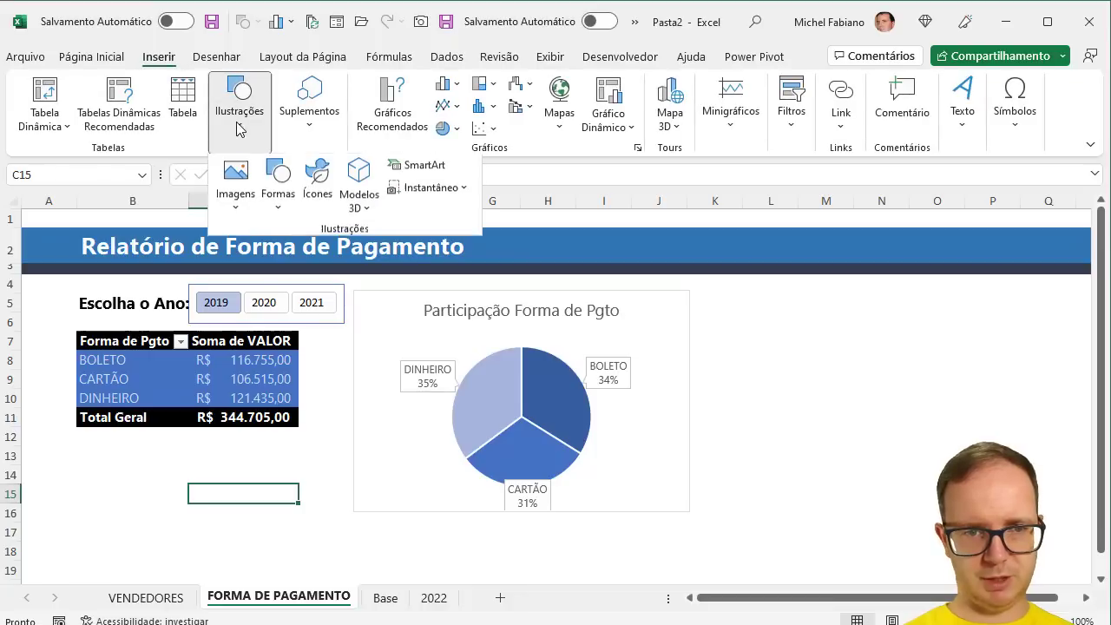
pyautogui.click(280, 193)
pyautogui.click(354, 263)
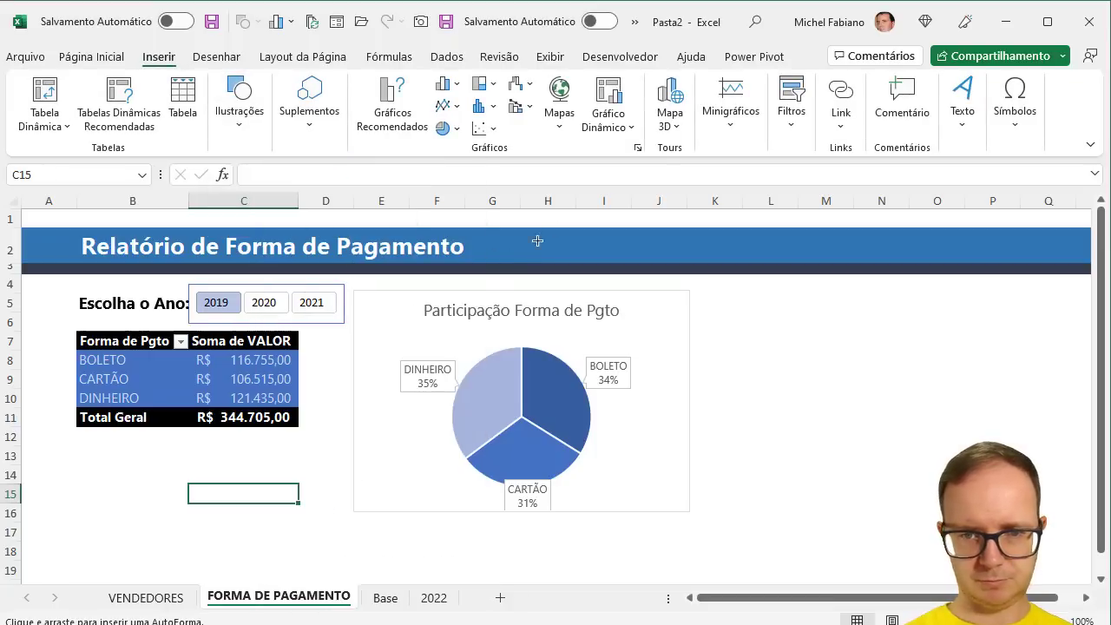
pyautogui.moveTo(547, 234); pyautogui.dragTo(711, 256)
pyautogui.click(257, 126)
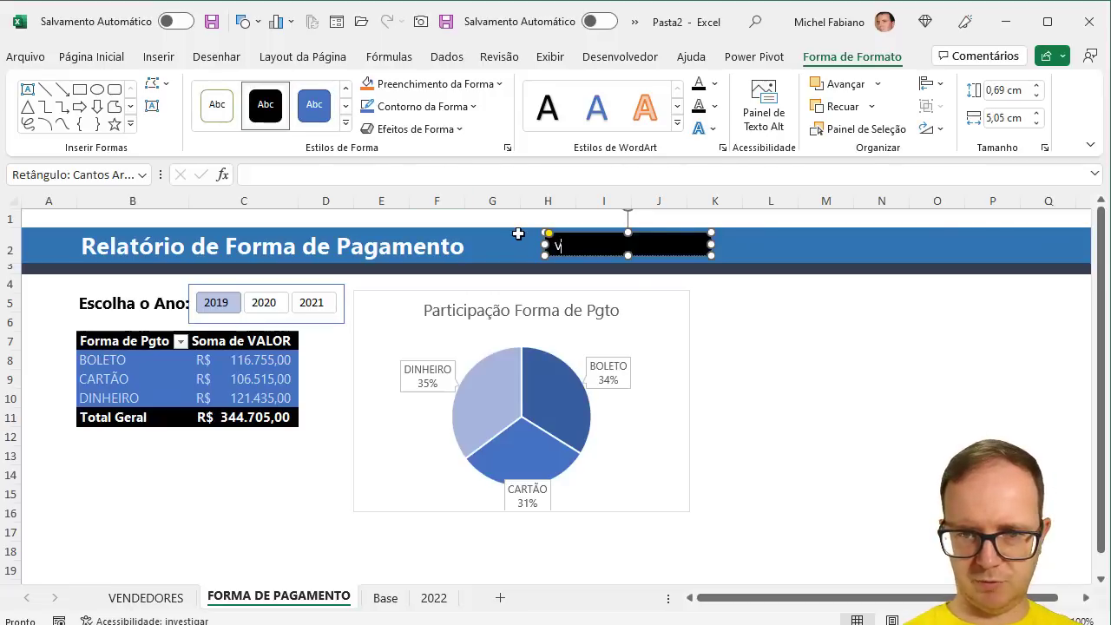
# - Label the black rounded rectangle VENDEDORES and centre the text horizontally and vertically
pyautogui.write('VENDEDORES')
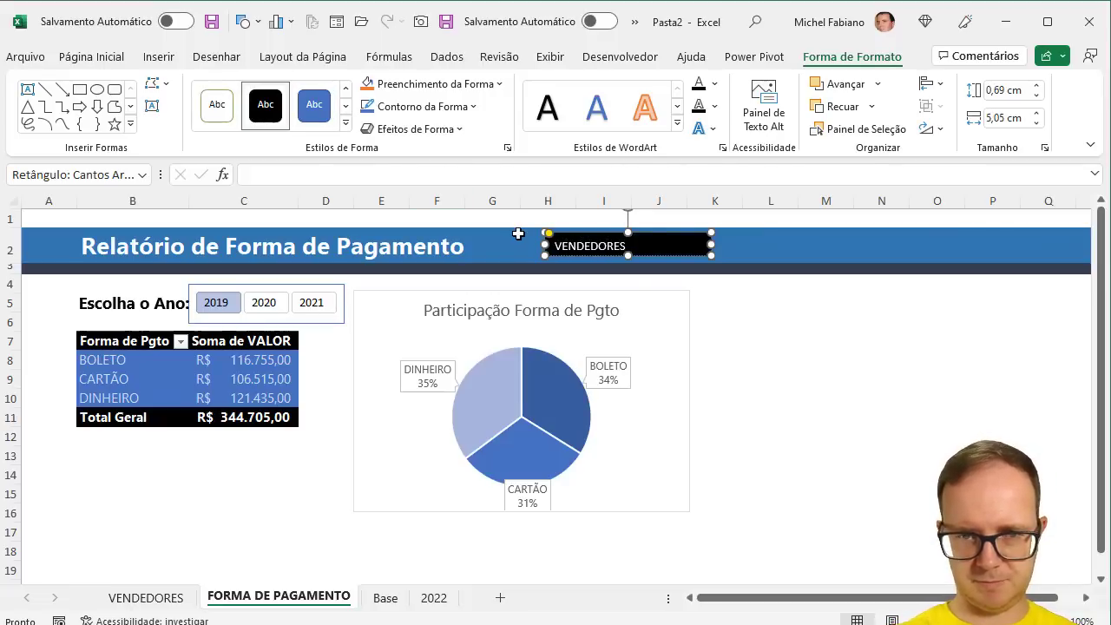
pyautogui.click(97, 58)
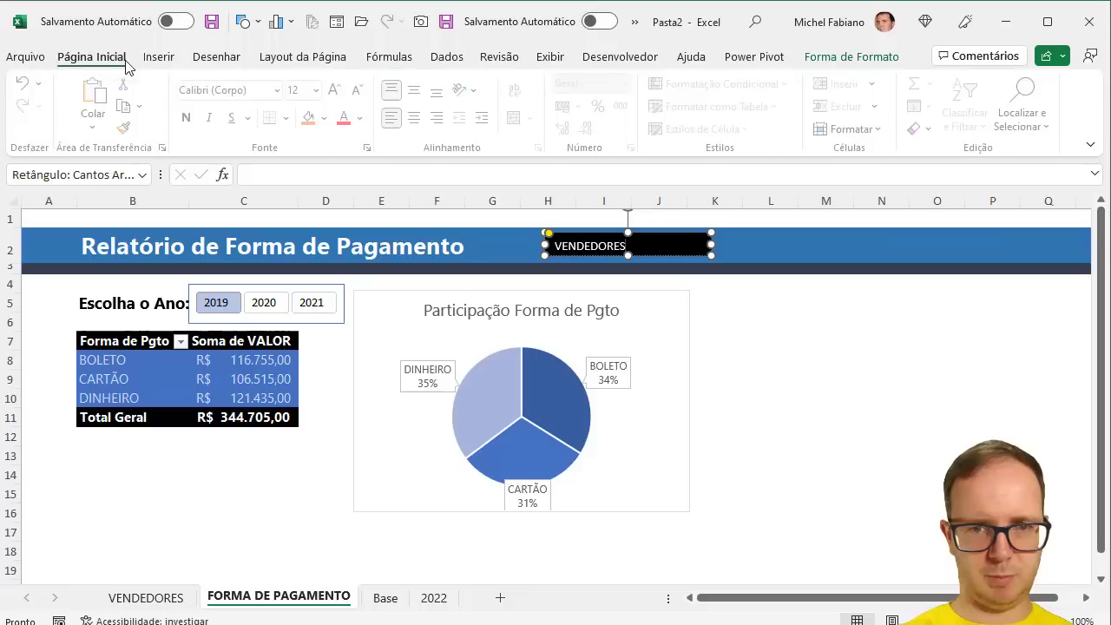
pyautogui.click(418, 117)
pyautogui.click(418, 90)
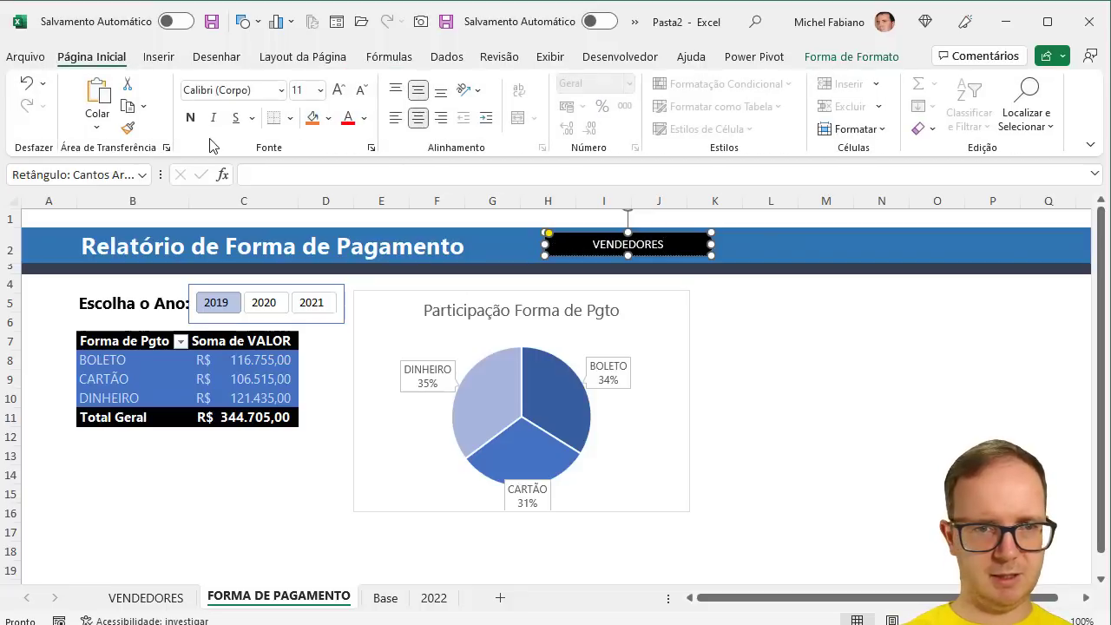
# - Make the VENDEDORES label on the black rectangle bold and set its font to Segoe UI
pyautogui.click(191, 118)
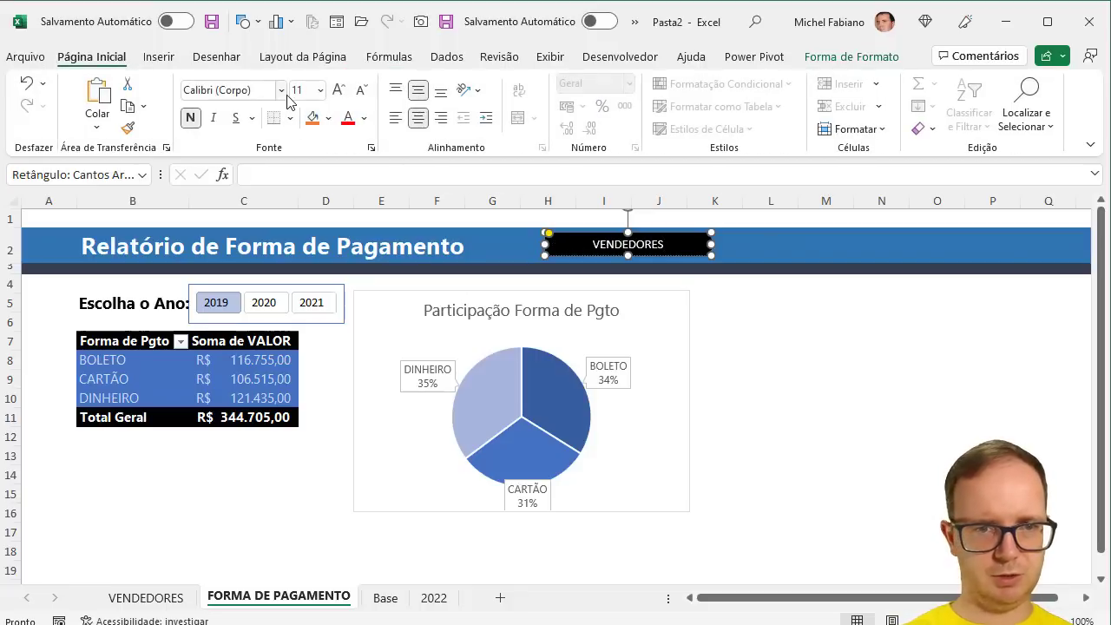
pyautogui.doubleClick(593, 244)
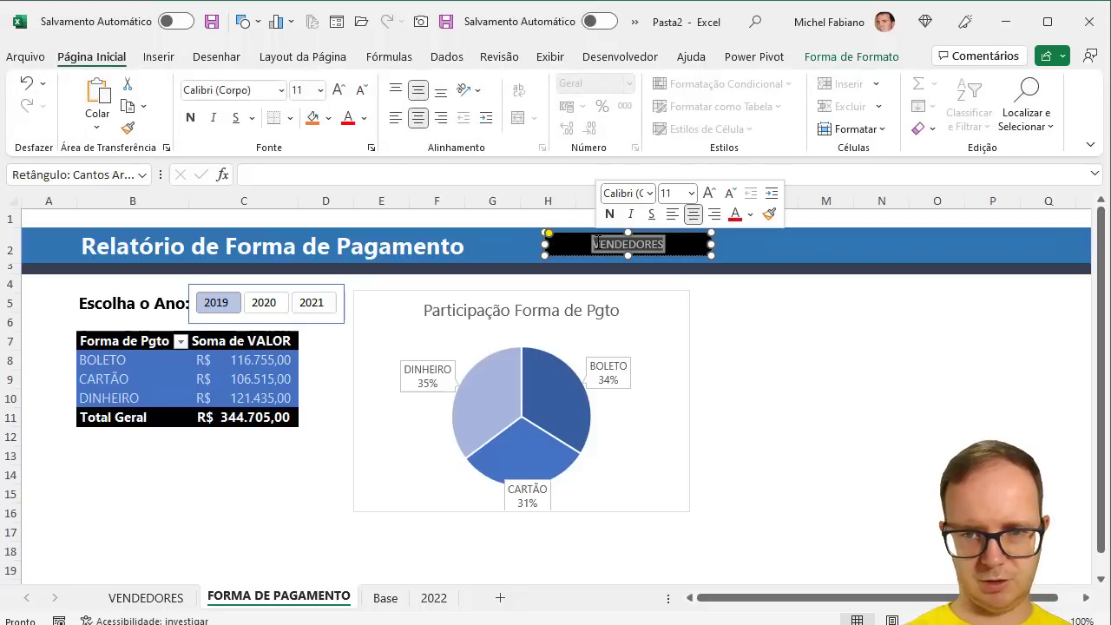
pyautogui.click(191, 118)
pyautogui.click(281, 91)
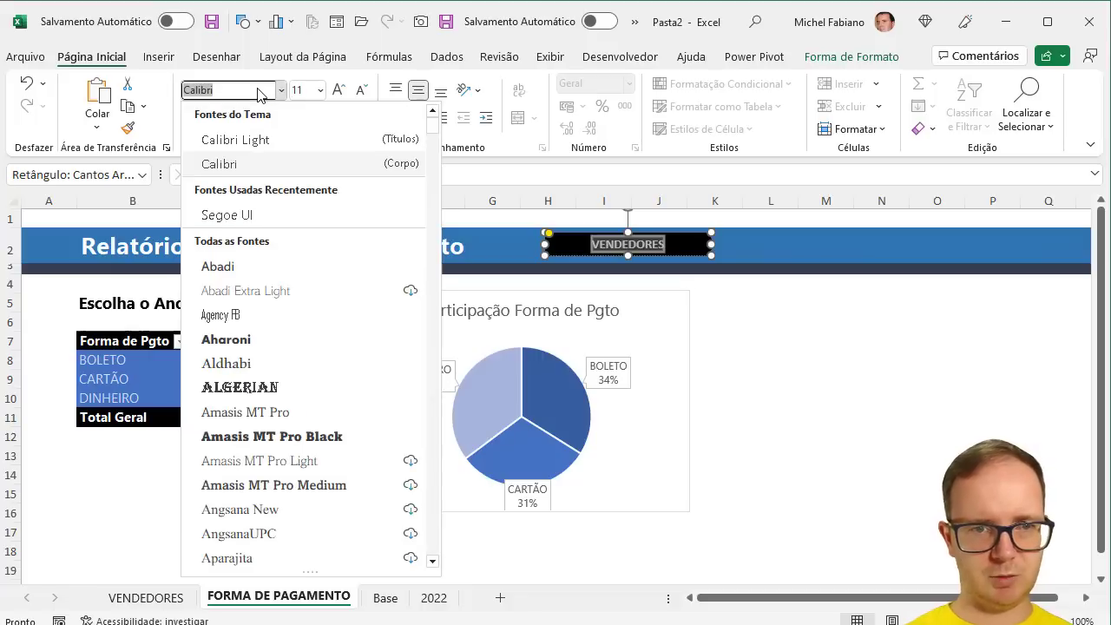
pyautogui.click(249, 215)
pyautogui.click(773, 363)
# - Add a hyperlink to the black rectangle that leads to cell A1 of the VENDEDORES sheet in this workbook
pyautogui.click(695, 249)
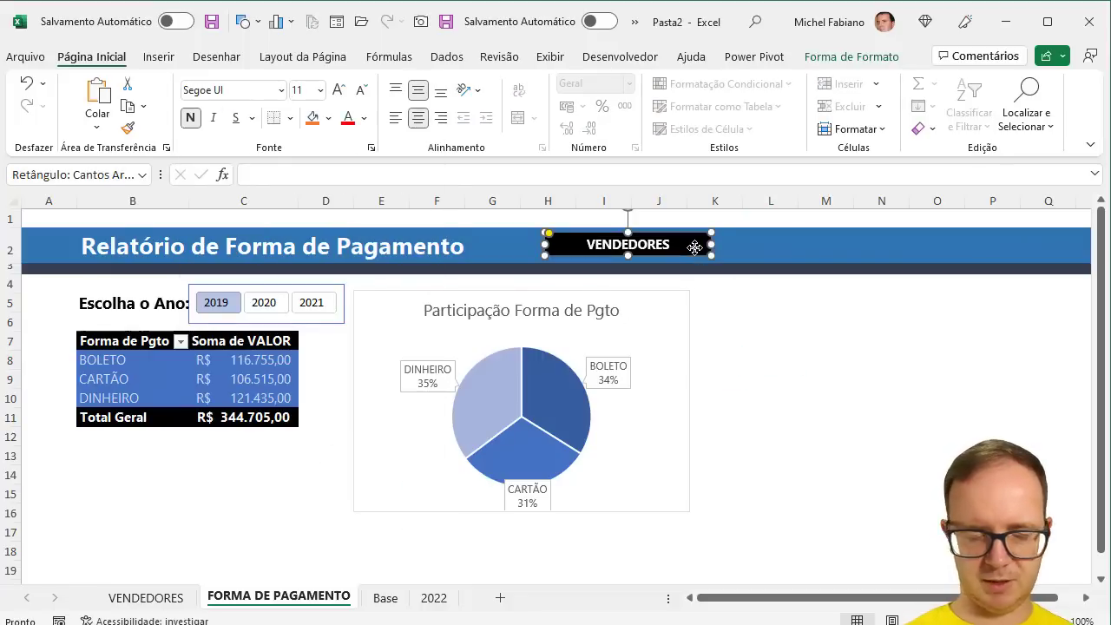
pyautogui.hotkey('ctrl', 'k')
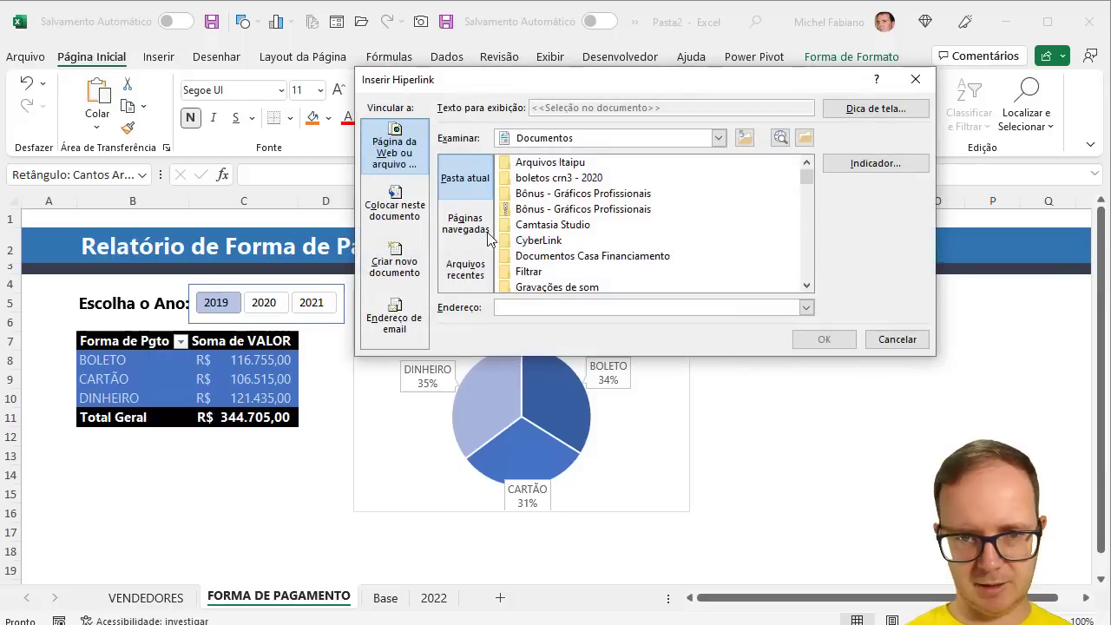
pyautogui.click(403, 222)
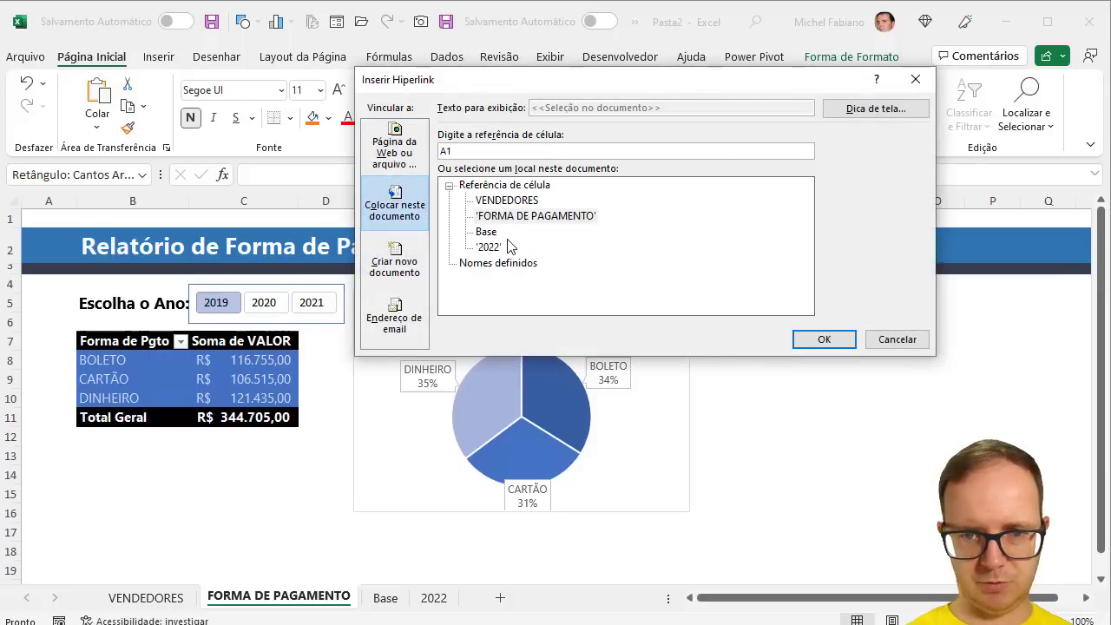
pyautogui.click(520, 204)
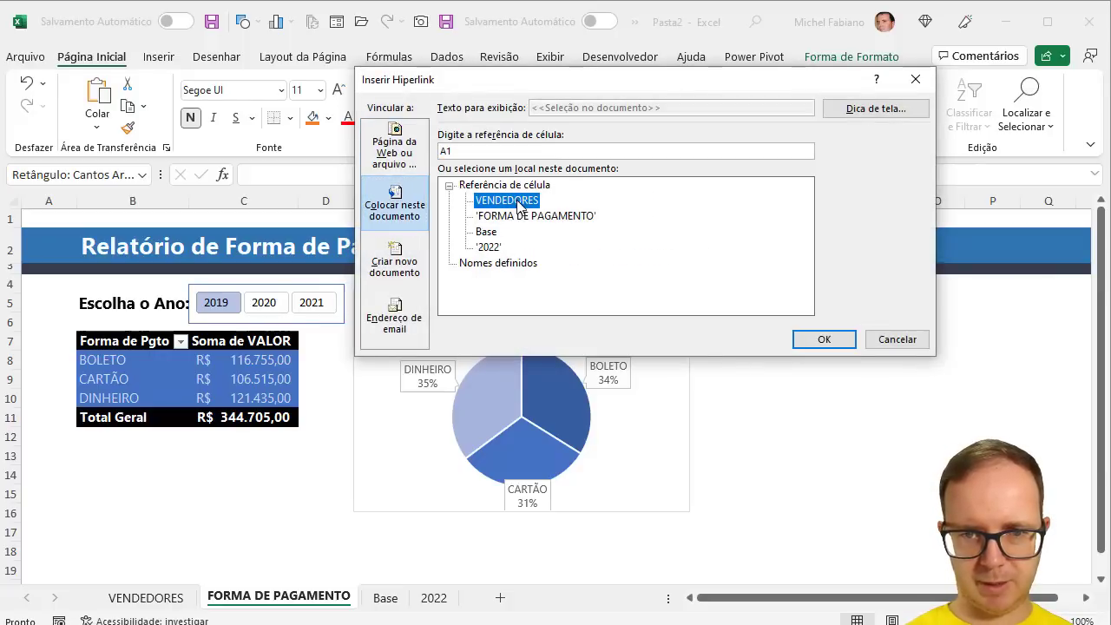
pyautogui.click(825, 341)
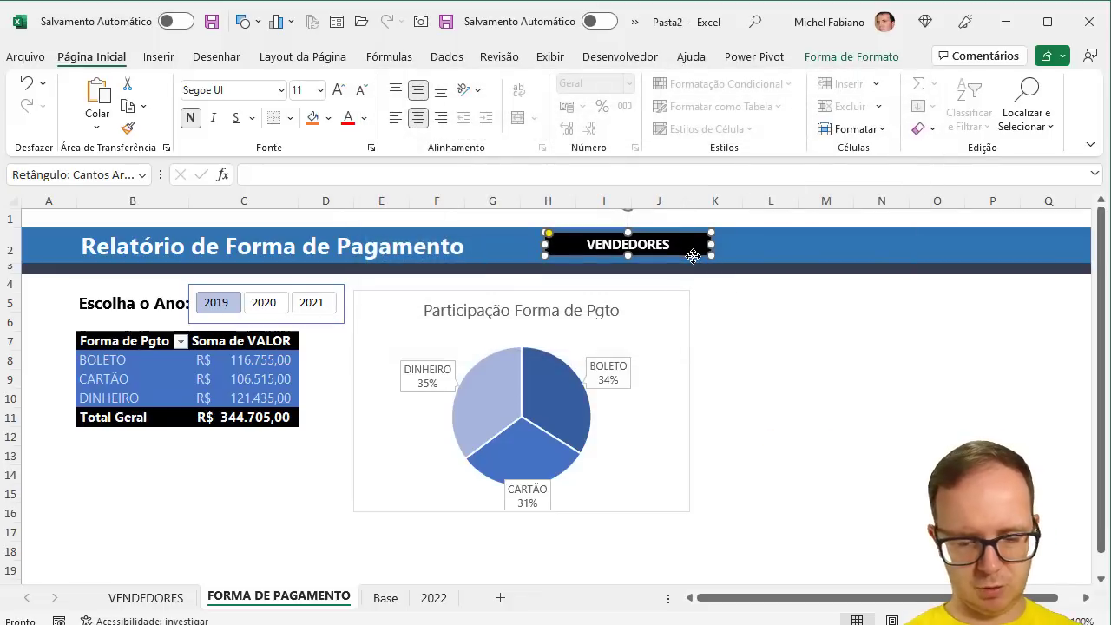
pyautogui.click(769, 360)
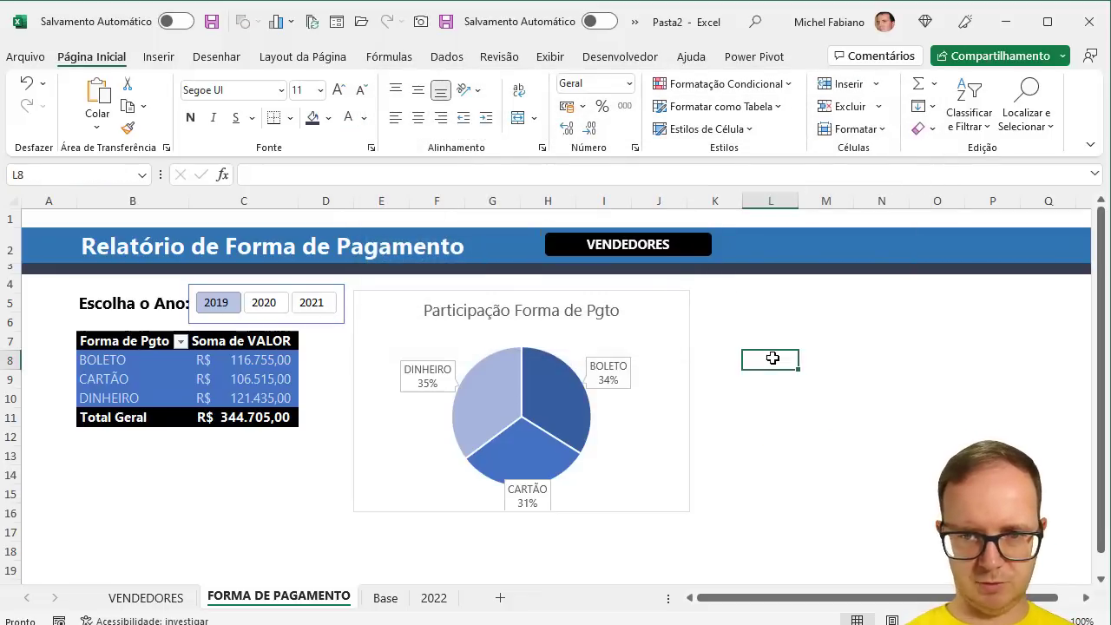
# - Copy the VENDEDORES button onto the VENDEDORES sheet and place it on the dark banner across columns E to H
pyautogui.click(663, 249)
pyautogui.hotkey('ctrl', 'v')
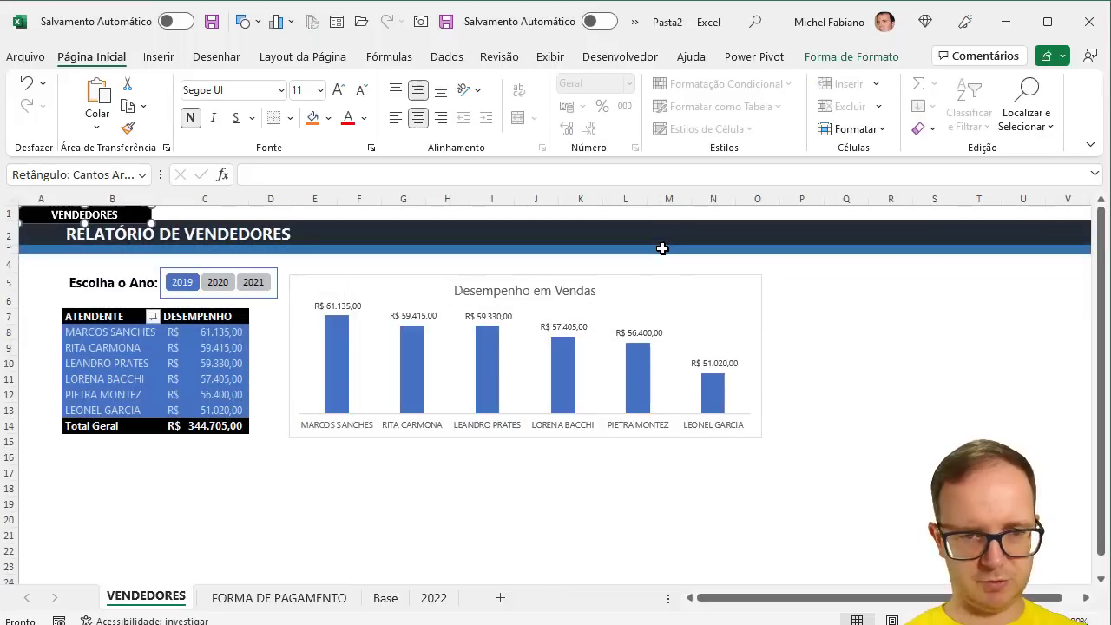
pyautogui.moveTo(122, 217); pyautogui.dragTo(435, 243)
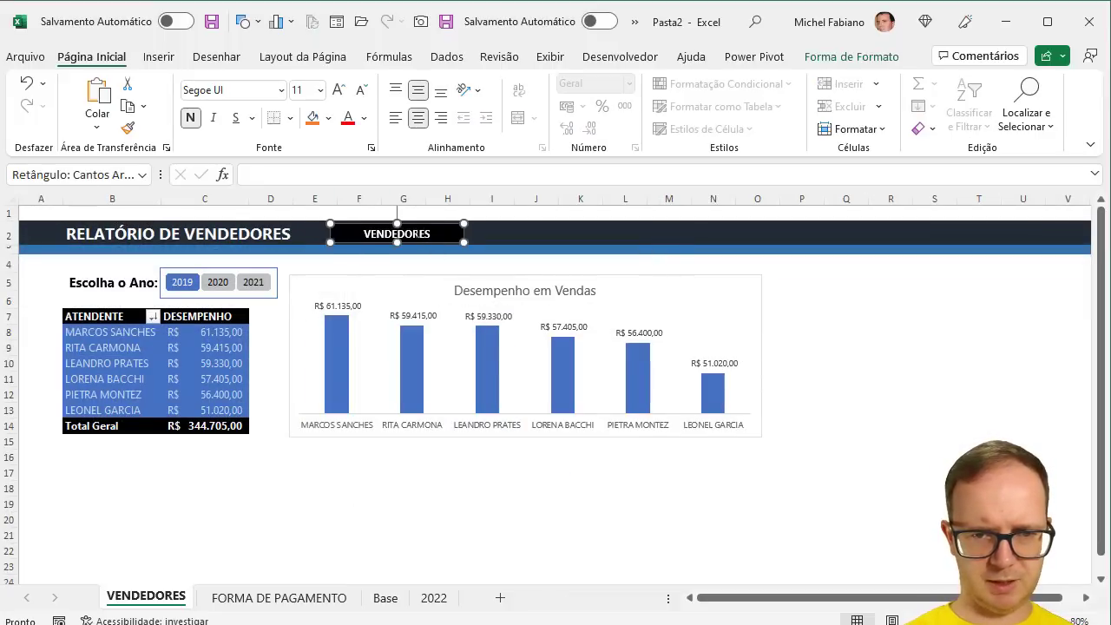
# - Relabel the copied button FORMA DE PAGAMENTO and widen it so the text fits on one line
pyautogui.doubleClick(418, 235)
pyautogui.press('BackSpace')
pyautogui.write('forma')
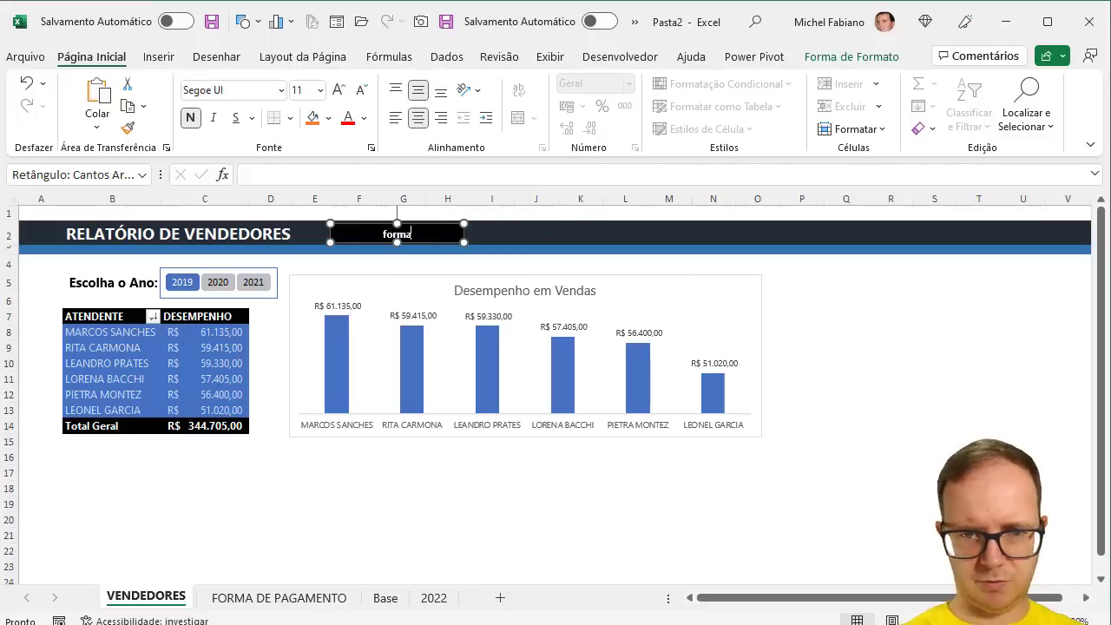
pyautogui.press('capslock')
pyautogui.write('FORMA')
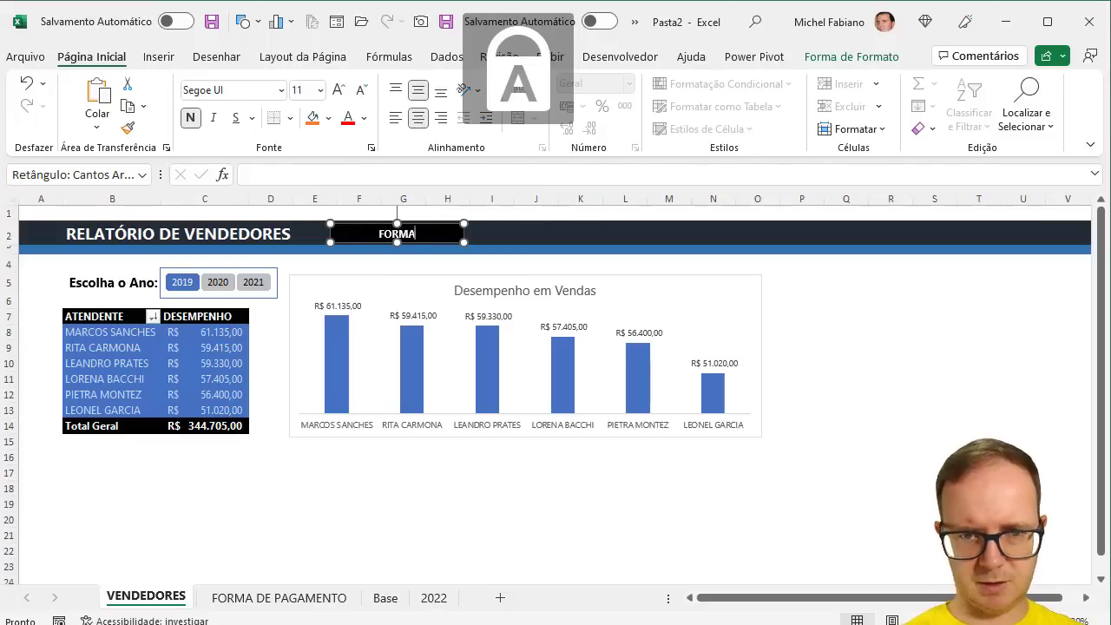
pyautogui.write(' DE PAGAMENTO')
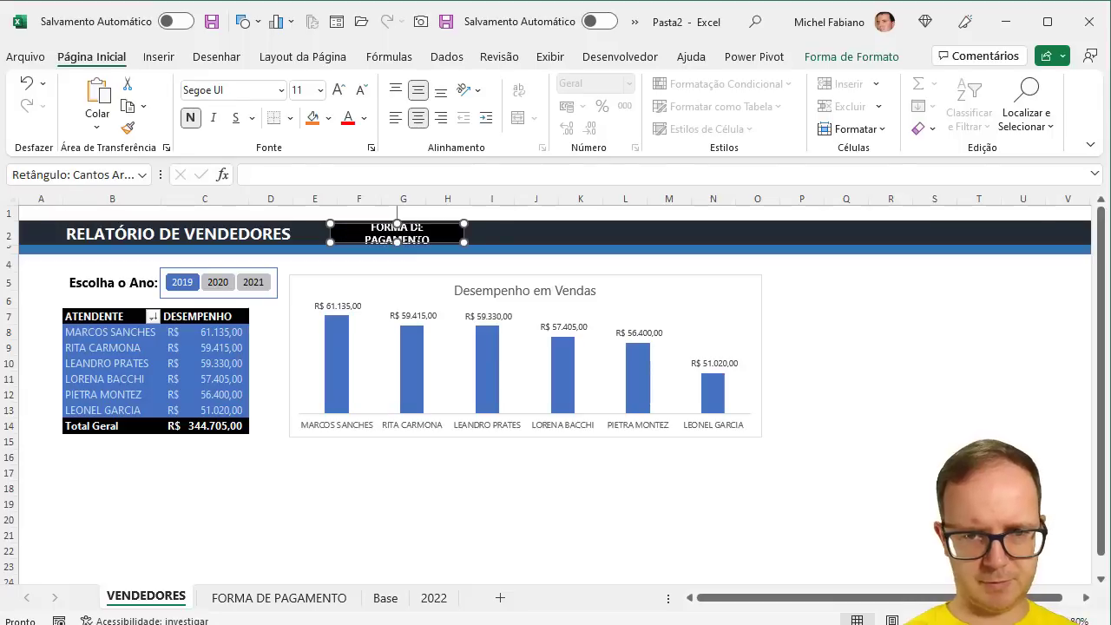
pyautogui.moveTo(465, 242); pyautogui.dragTo(491, 244)
# - Change the copied button's hyperlink target to cell A1 of the FORMA DE PAGAMENTO sheet
pyautogui.hotkey('ctrl', 'k')
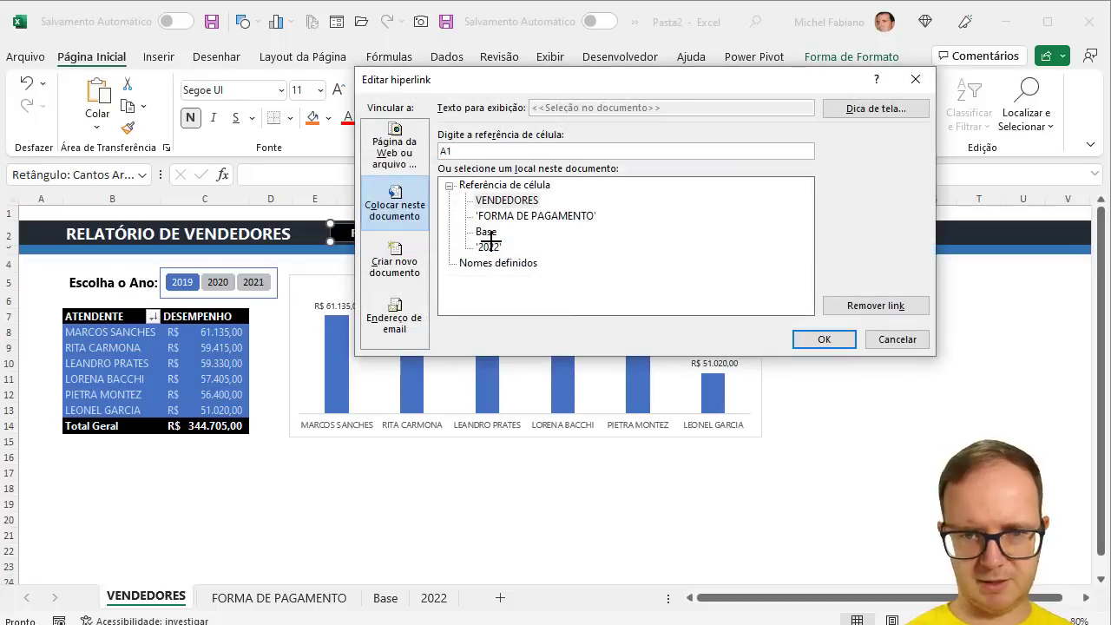
pyautogui.click(540, 215)
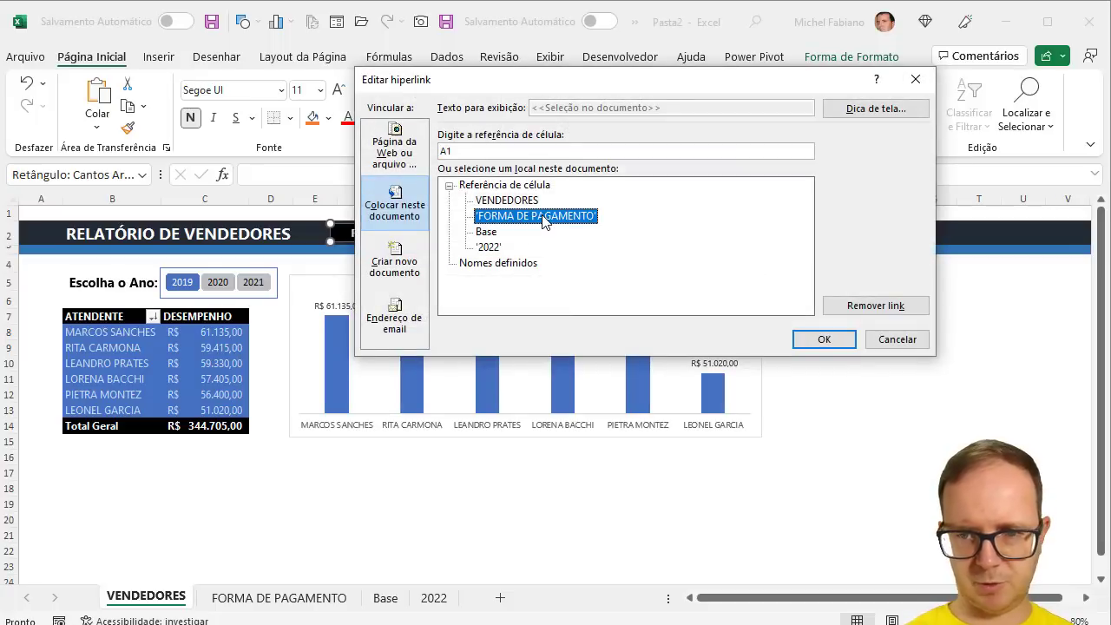
pyautogui.click(814, 341)
pyautogui.click(808, 344)
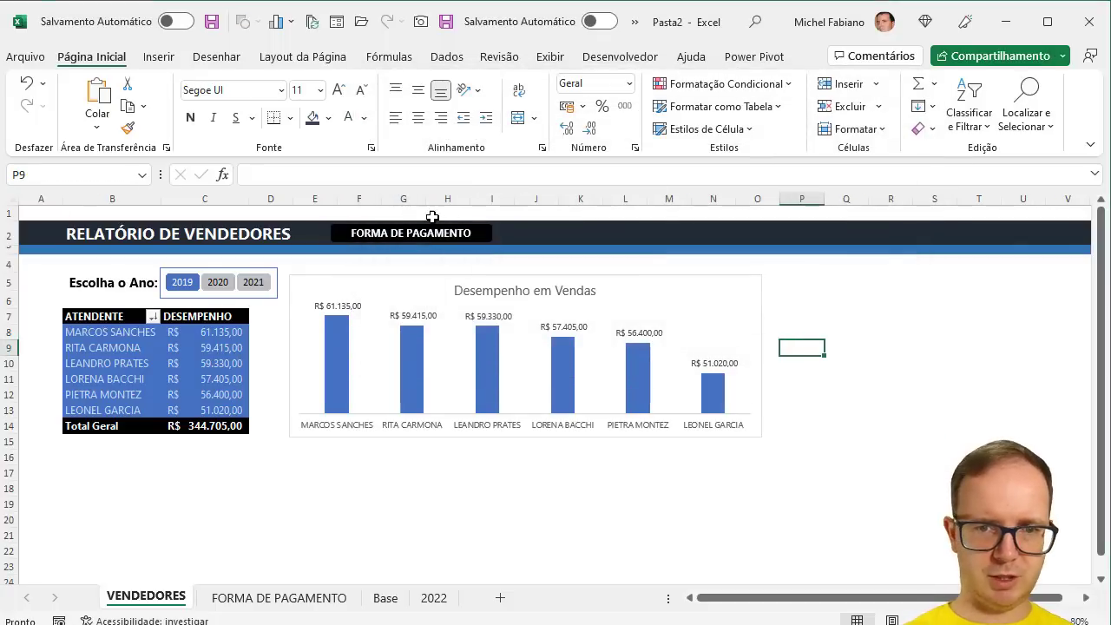
# - Test both navigation buttons and filter the sellers report by 2020 and then 2021
pyautogui.click(419, 239)
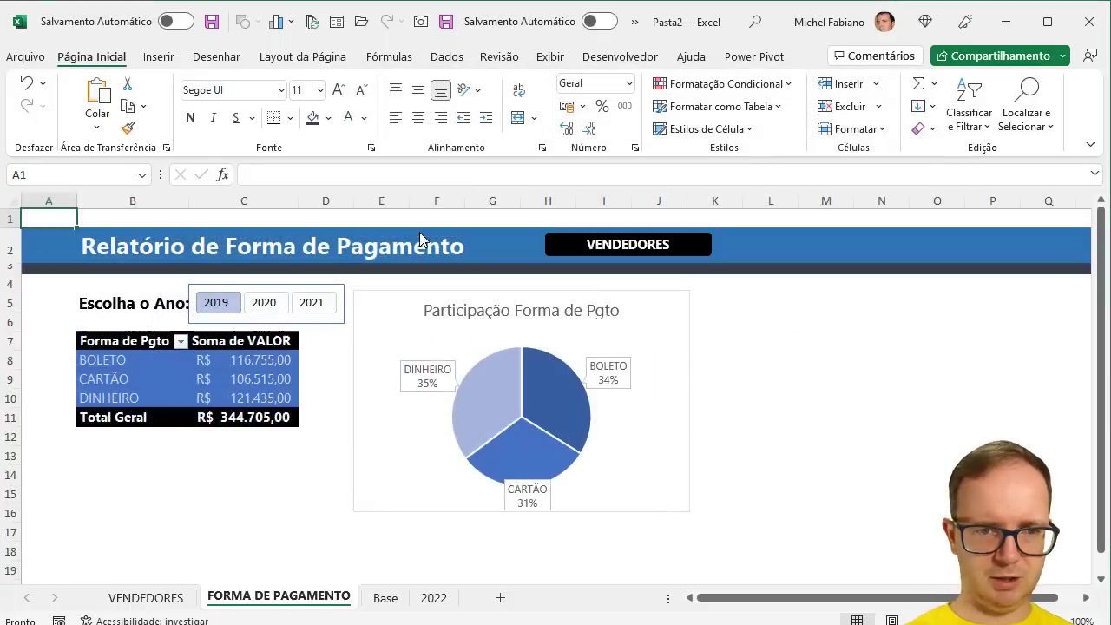
pyautogui.click(605, 240)
pyautogui.click(217, 283)
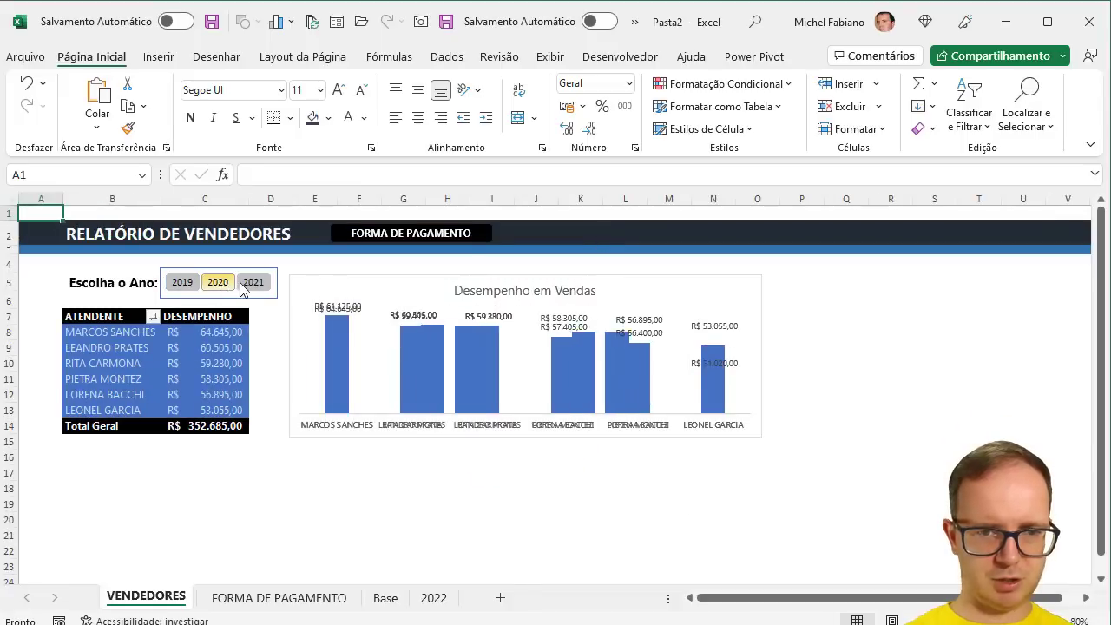
pyautogui.click(250, 283)
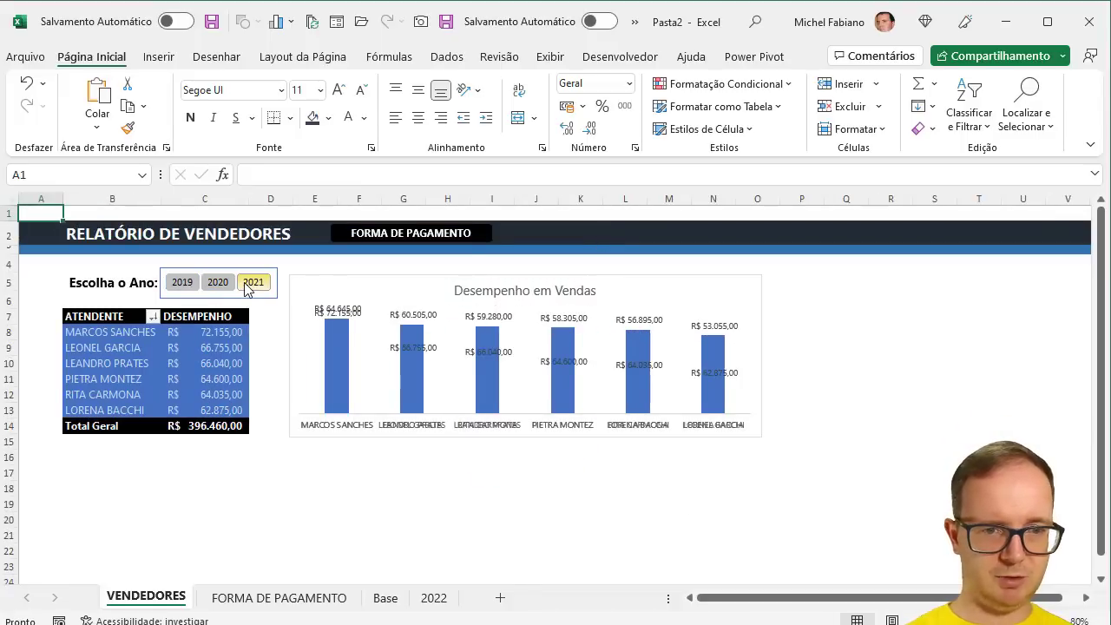
# - Follow the FORMA DE PAGAMENTO button and filter the payment-method report by 2020 and then 2019
pyautogui.click(415, 236)
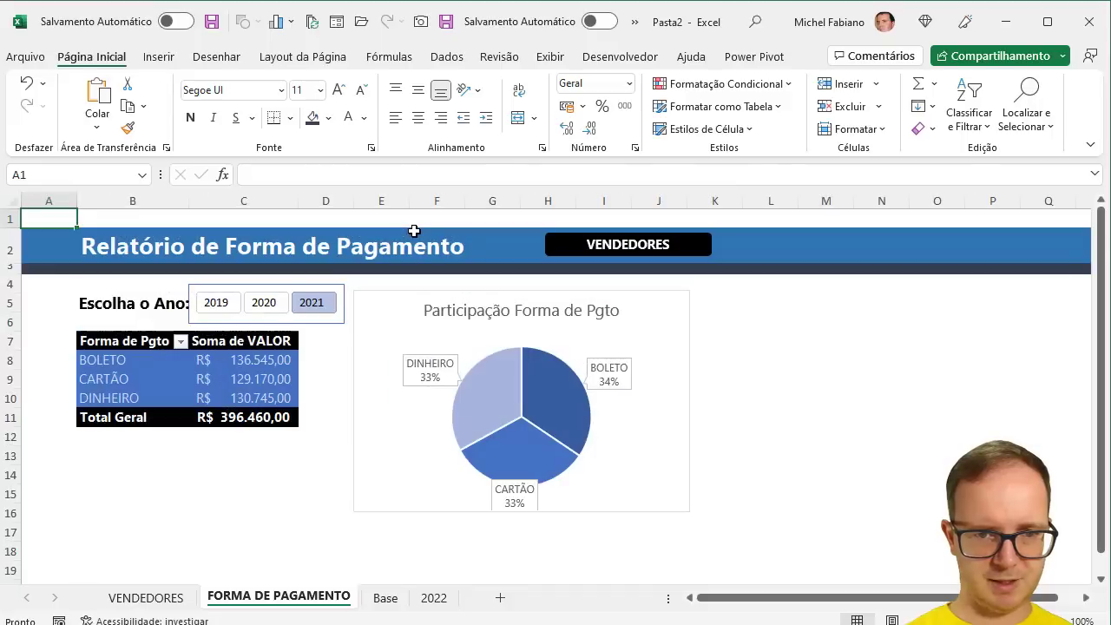
pyautogui.click(268, 304)
pyautogui.click(221, 308)
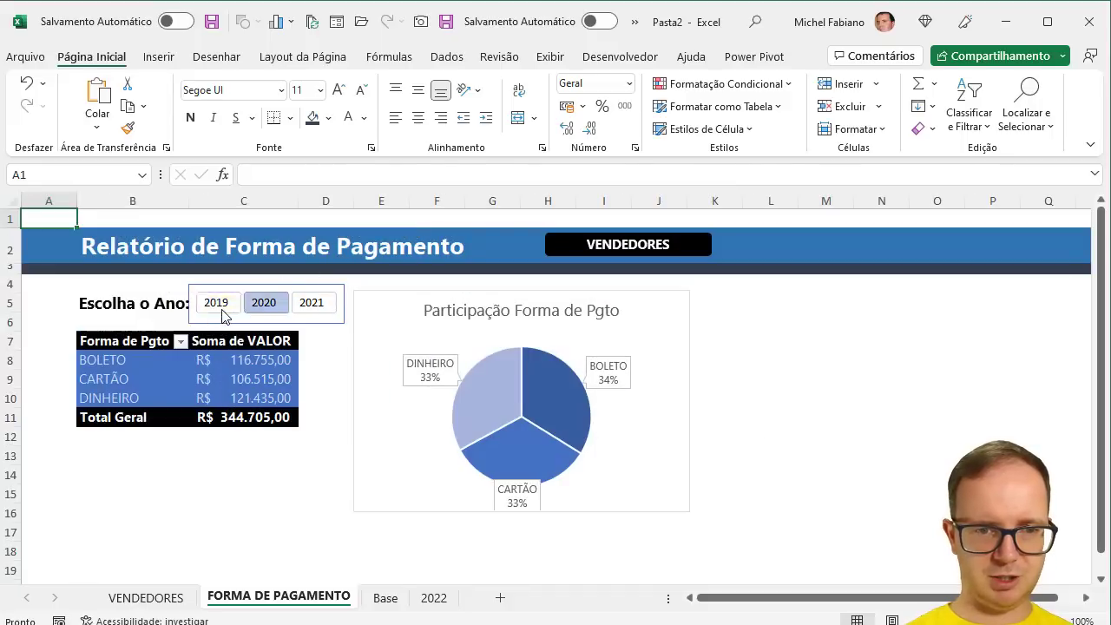
# - Return to the sellers report through the VENDEDORES button and filter it by 2020, ending on 2021
pyautogui.click(619, 246)
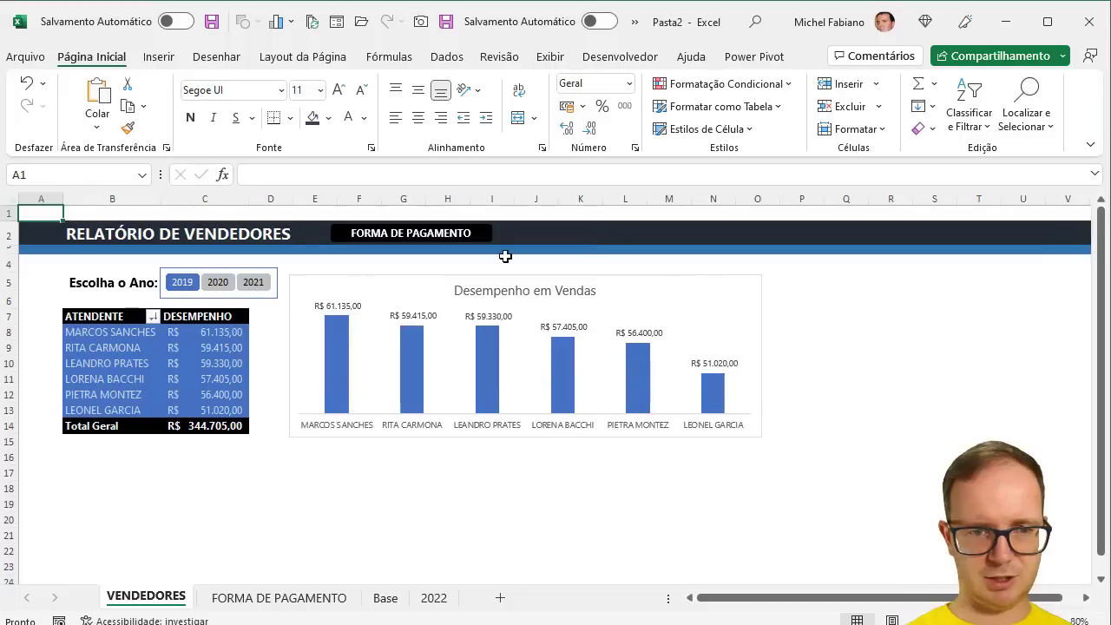
pyautogui.click(218, 285)
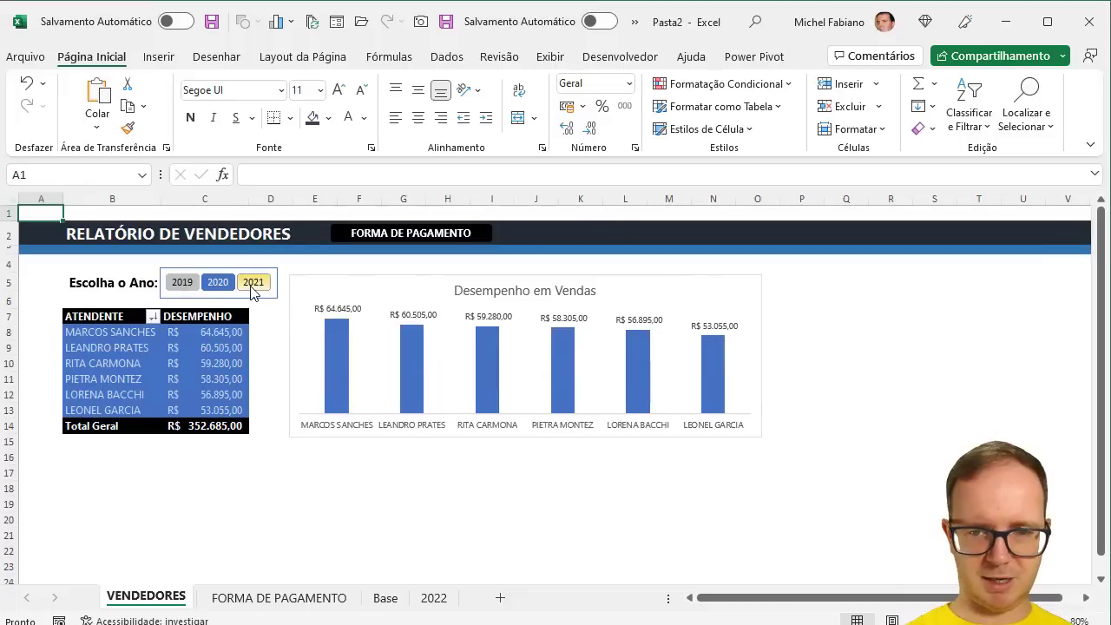
pyautogui.click(253, 287)
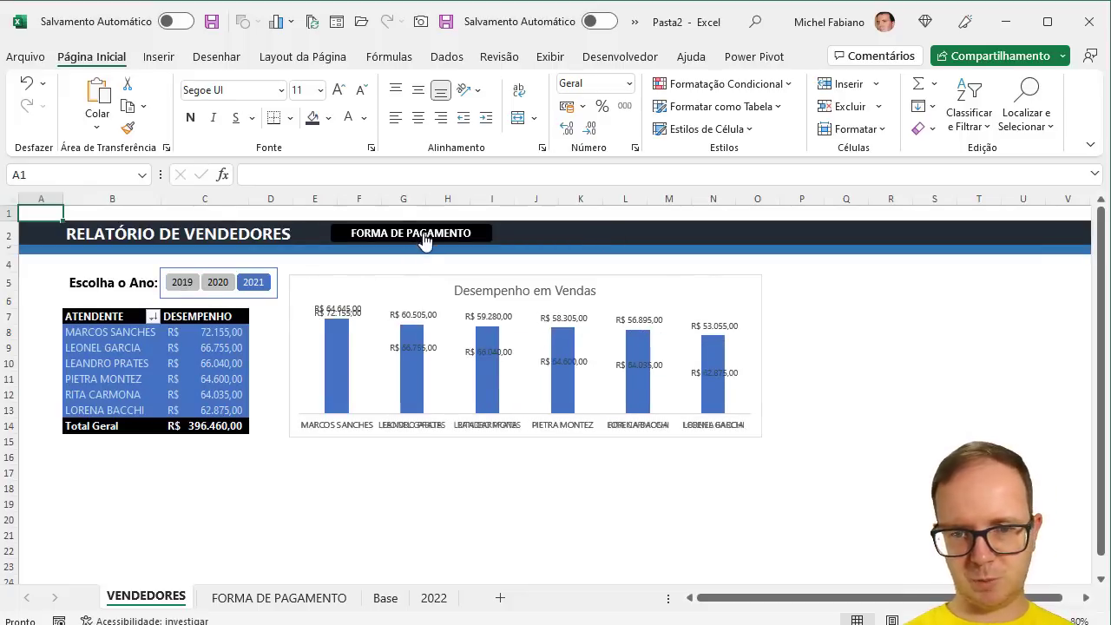
# - Copy the data rows A2:G824, without the header, from the 2022 sheet
pyautogui.click(426, 240)
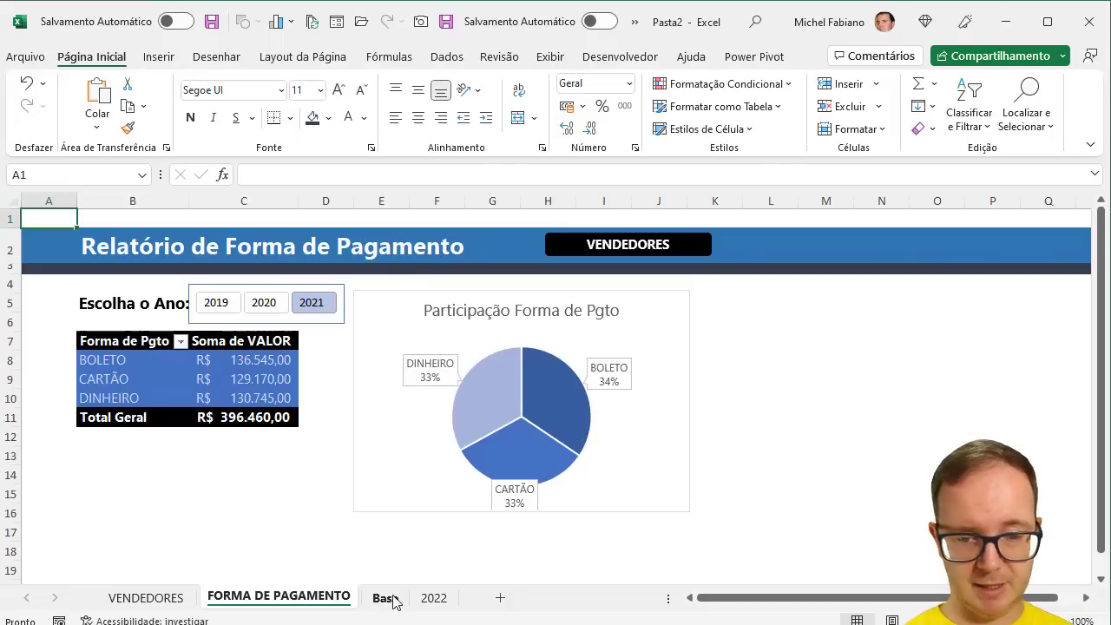
pyautogui.click(434, 598)
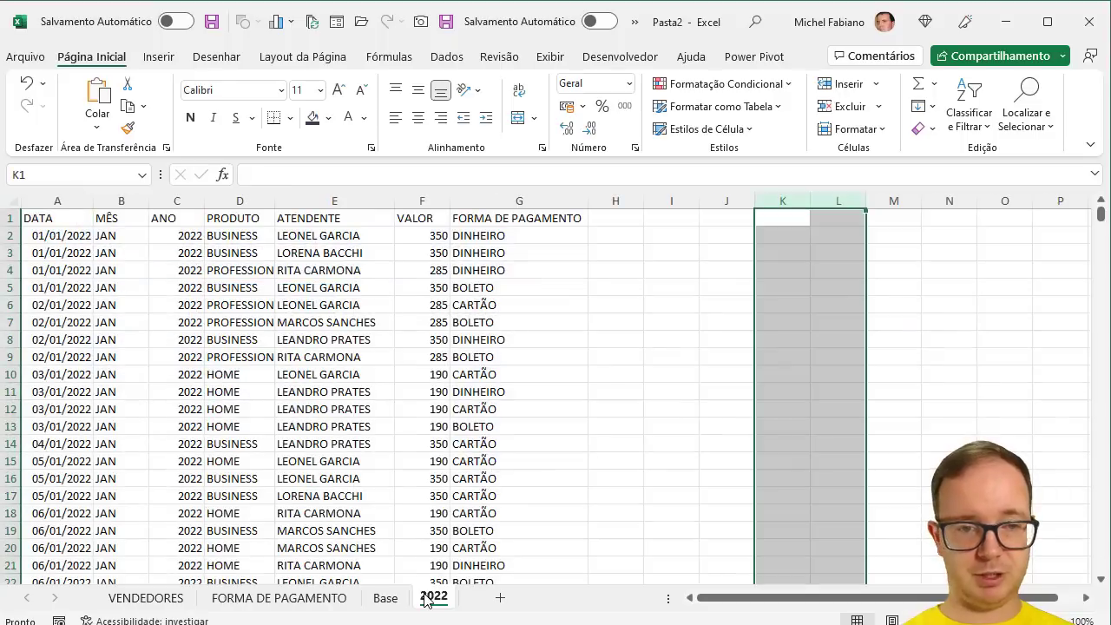
pyautogui.click(74, 231)
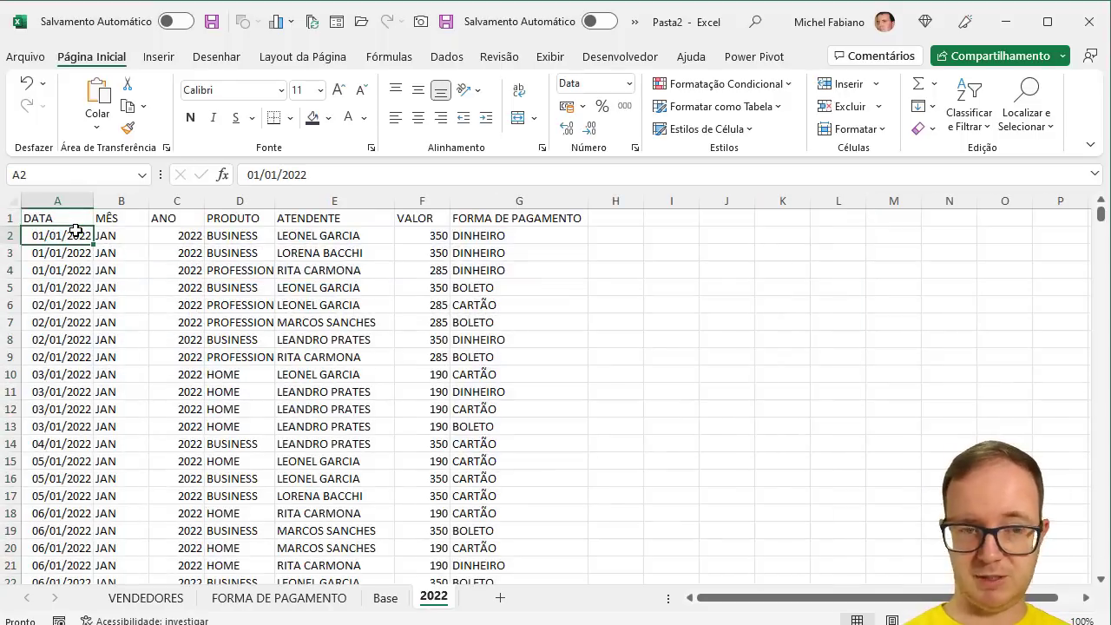
pyautogui.hotkey('shift', 'Right')
pyautogui.hotkey('shift', 'Right')
pyautogui.hotkey('shift', 'Right')
pyautogui.hotkey('shift', 'Right')
pyautogui.hotkey('shift', 'Right')
pyautogui.hotkey('shift', 'Right')
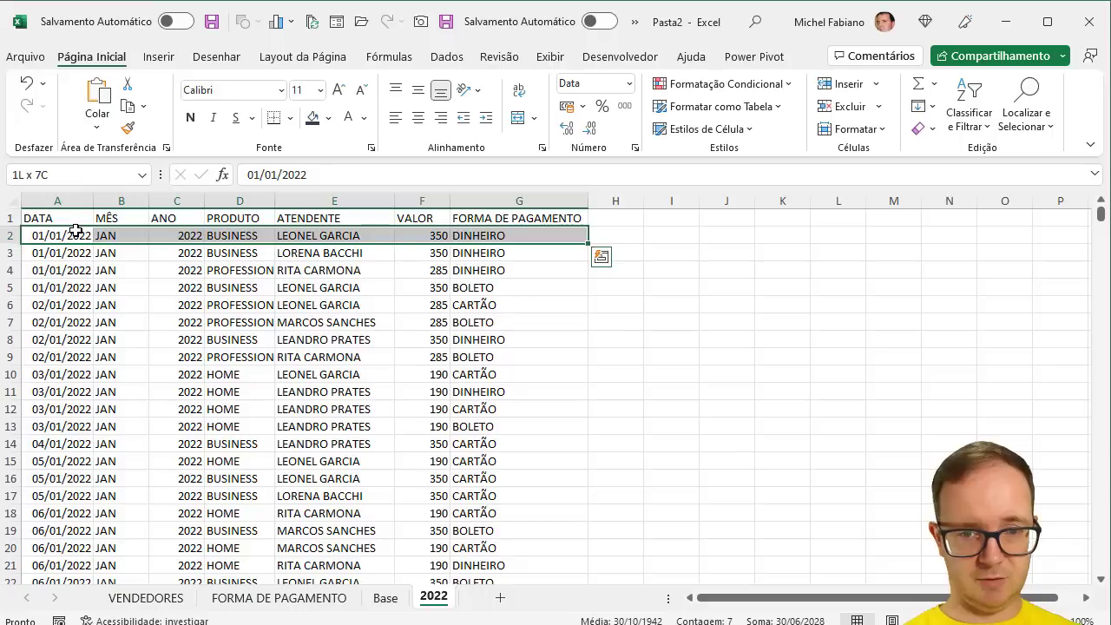
pyautogui.hotkey('ctrl', 'shift', 'Down')
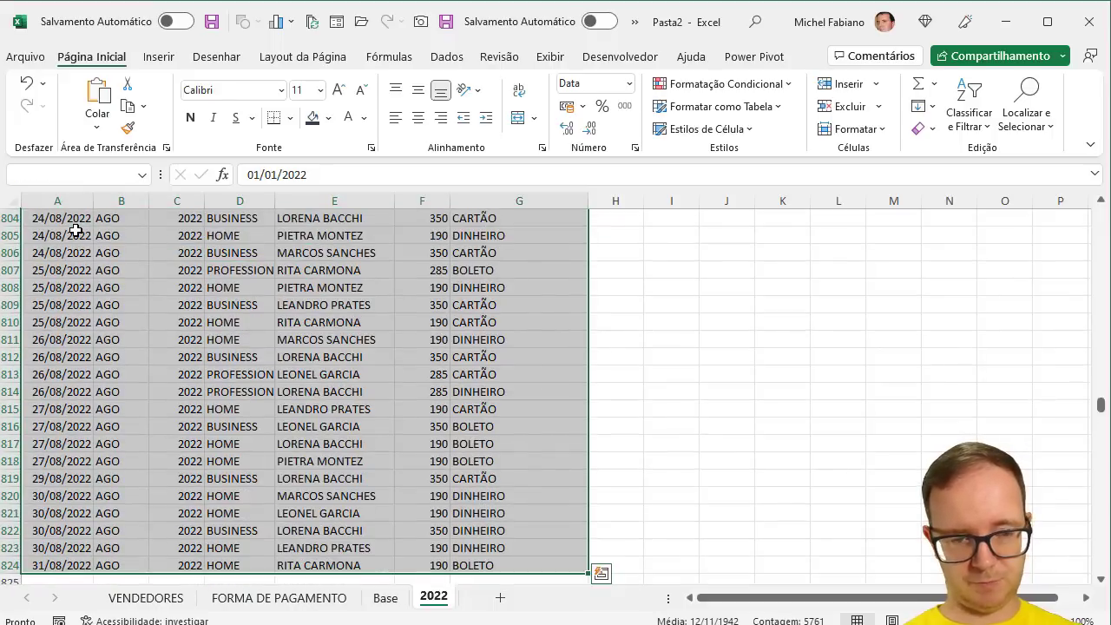
pyautogui.hotkey('ctrl', 'c')
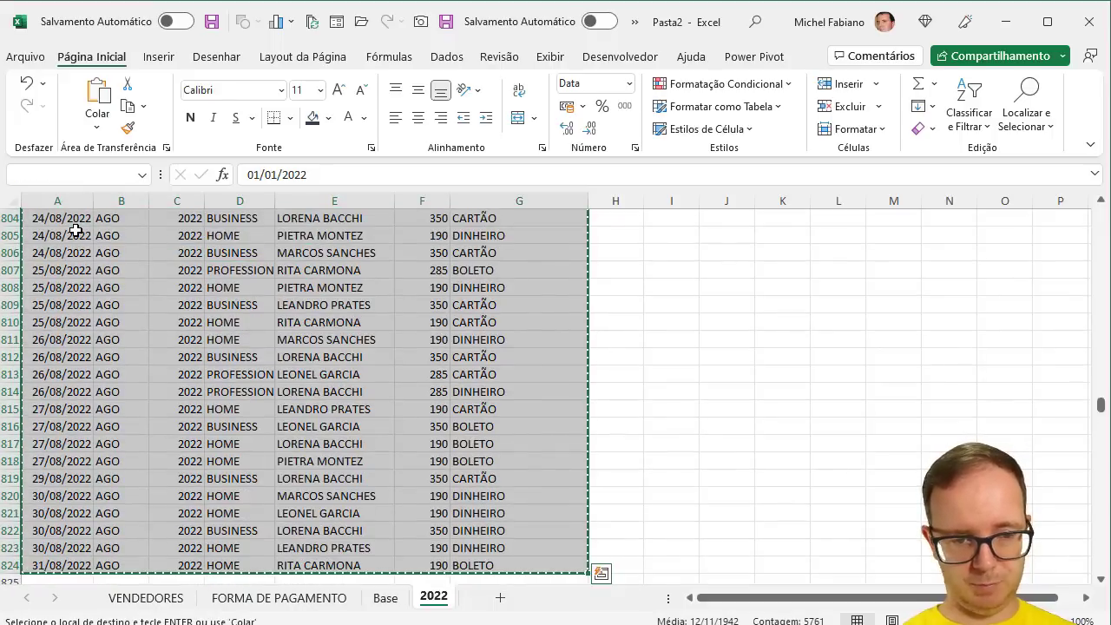
# - Paste the copied 2022 rows directly below the last record of the Base table, starting at cell A3963
pyautogui.click(385, 598)
pyautogui.click(61, 521)
pyautogui.hotkey('ctrl', 'Down')
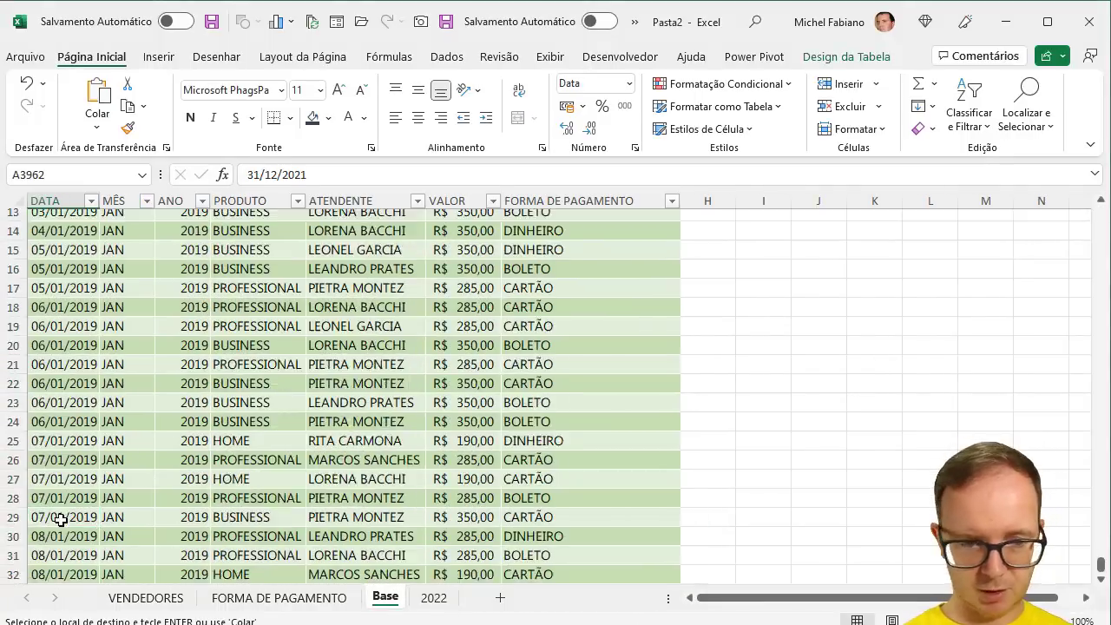
pyautogui.press('Down')
pyautogui.press('Return')
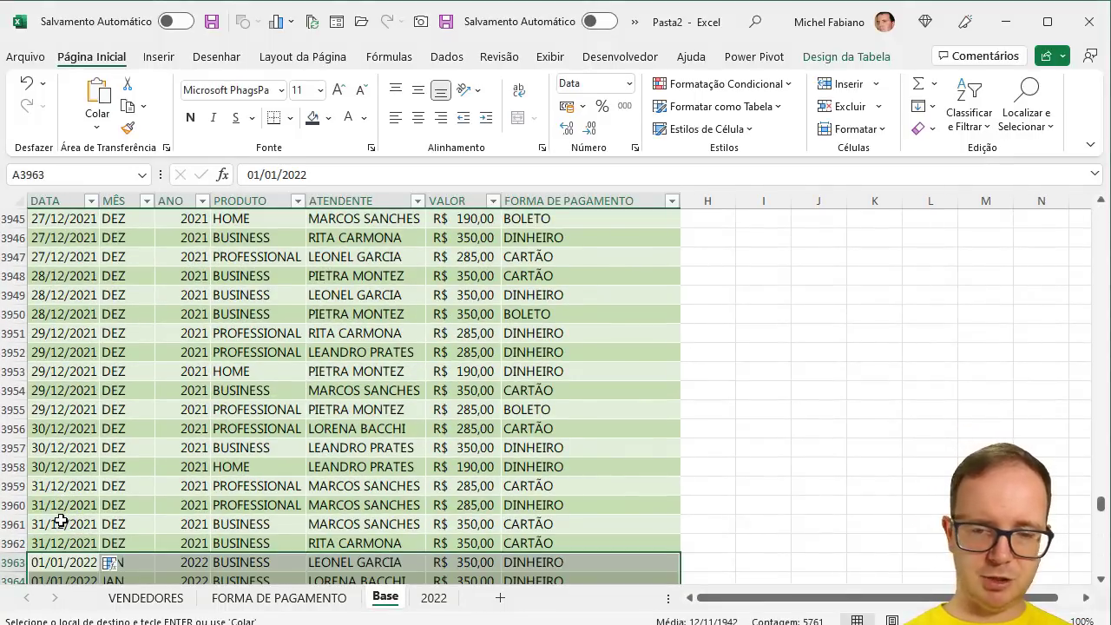
# - Check the appended 2022 records in the Base table down to its last row
pyautogui.press('Down')
pyautogui.press('Down')
pyautogui.press('Down')
pyautogui.press('Down')
pyautogui.press('Down')
pyautogui.press('Down')
pyautogui.press('Down')
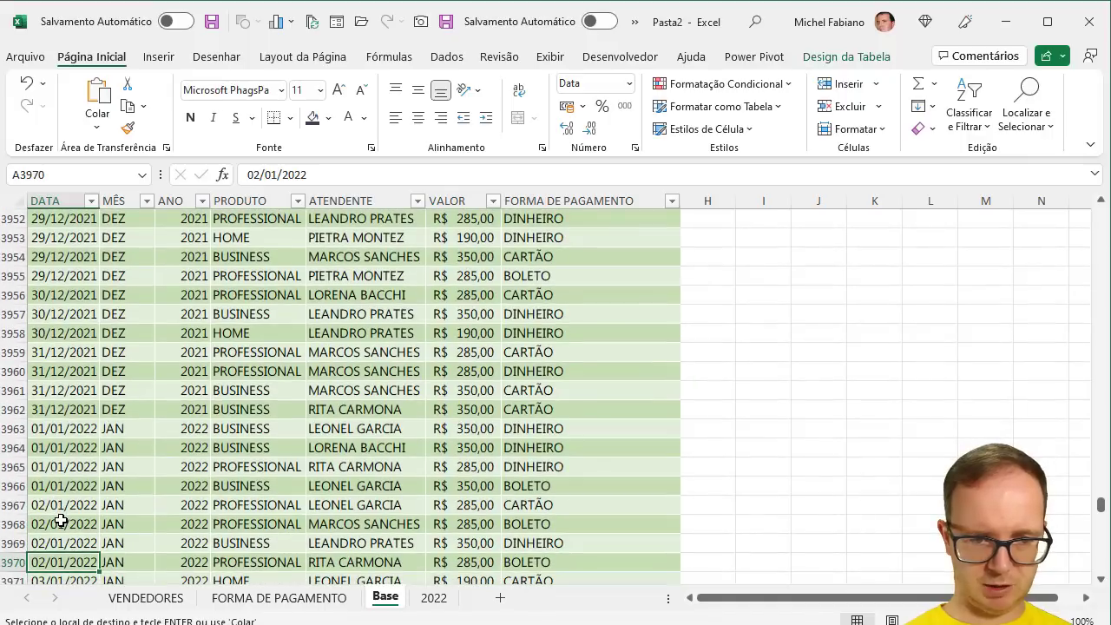
pyautogui.hotkey('ctrl', 'Down')
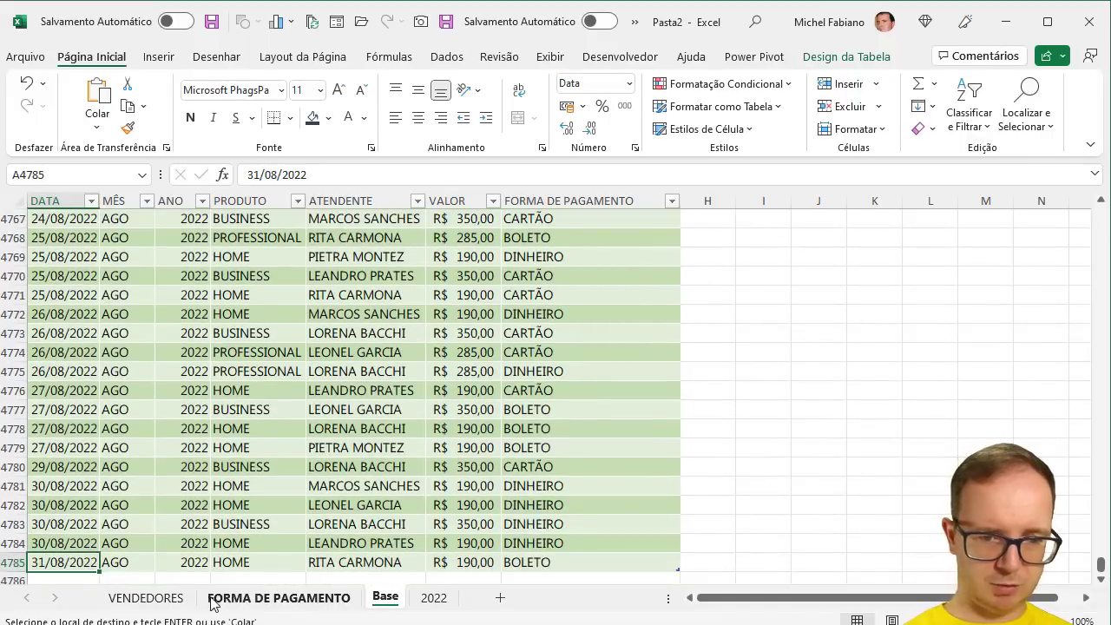
# - From the FORMA DE PAGAMENTO sheet, open the Quick Access Toolbar customization options and list all commands
pyautogui.click(242, 601)
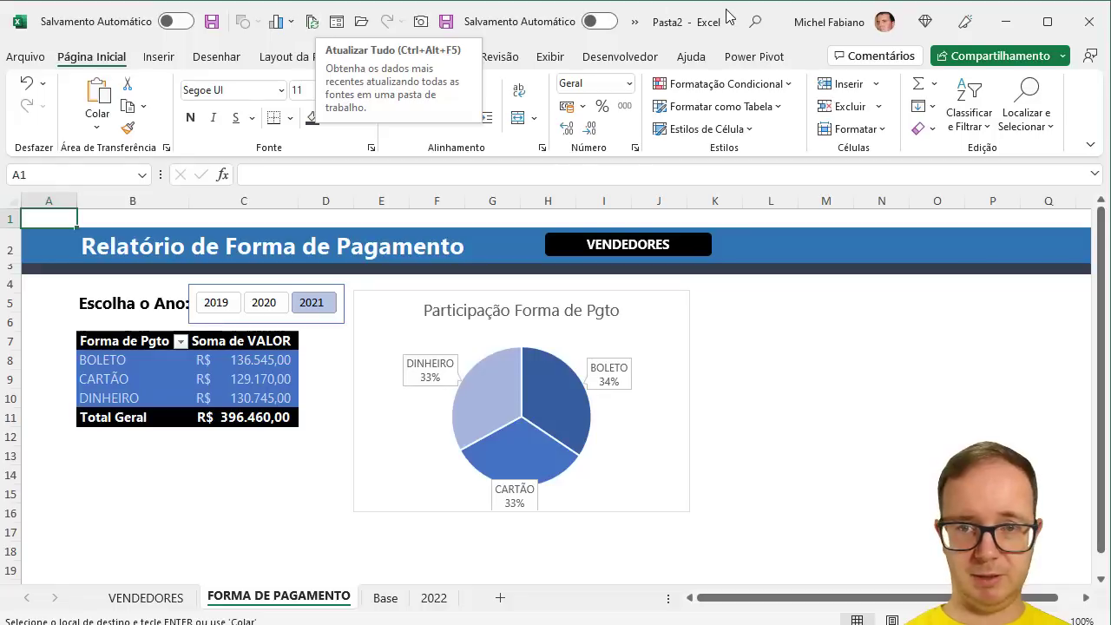
pyautogui.click(634, 25)
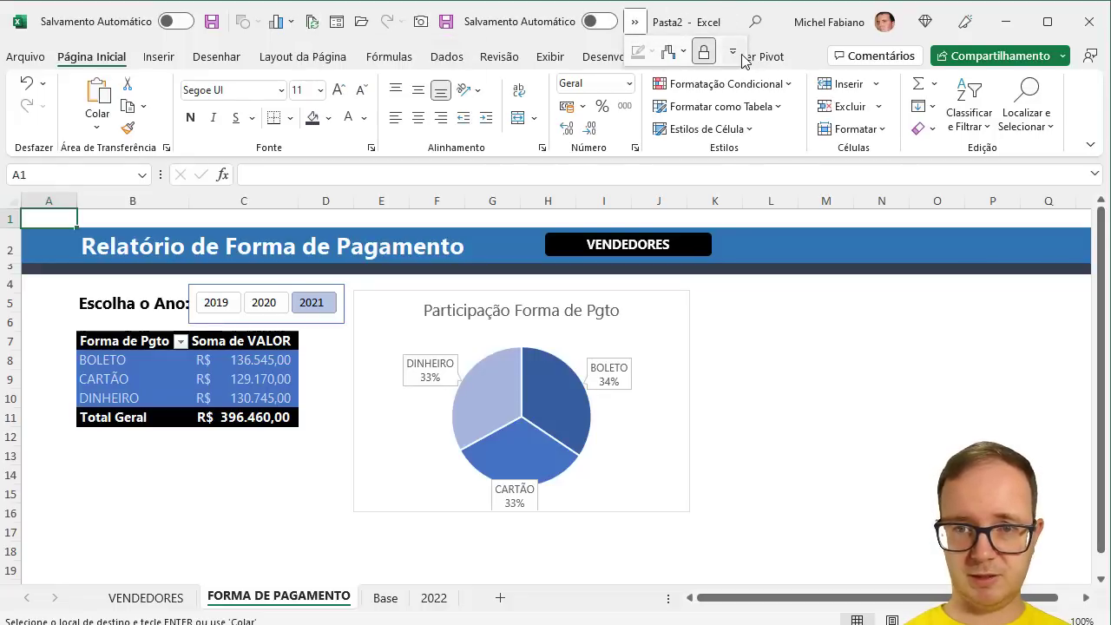
pyautogui.click(735, 54)
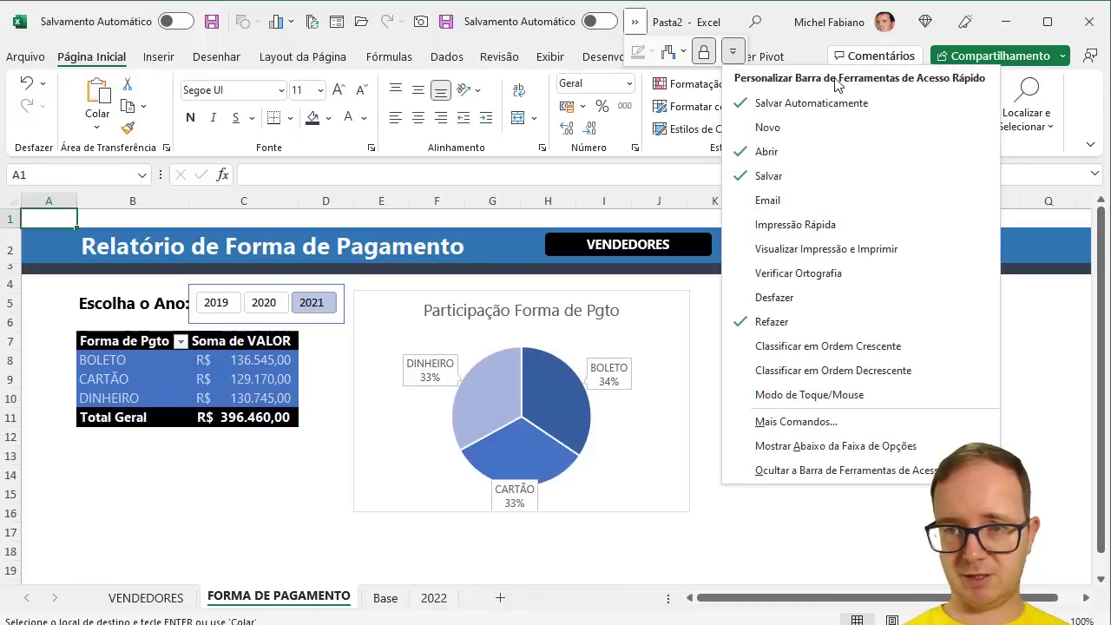
pyautogui.click(809, 424)
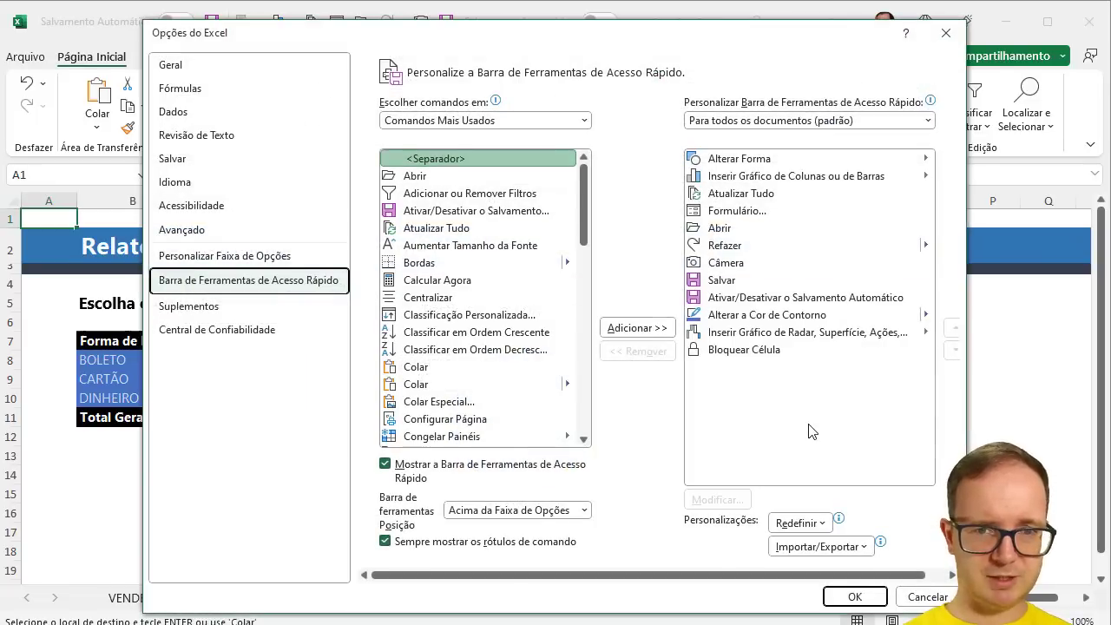
pyautogui.click(586, 128)
pyautogui.click(467, 172)
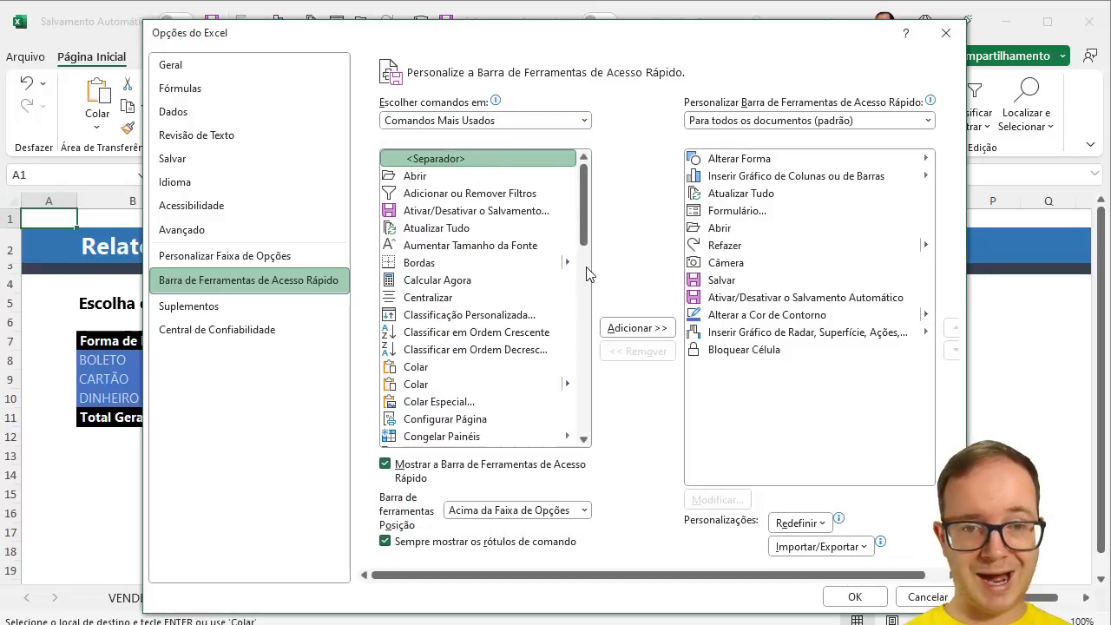
# - Locate Atualizar Tudo among all commands, compare it with the Quick Access Toolbar's current commands, and close the options
pyautogui.scroll(-20, 586, 274)
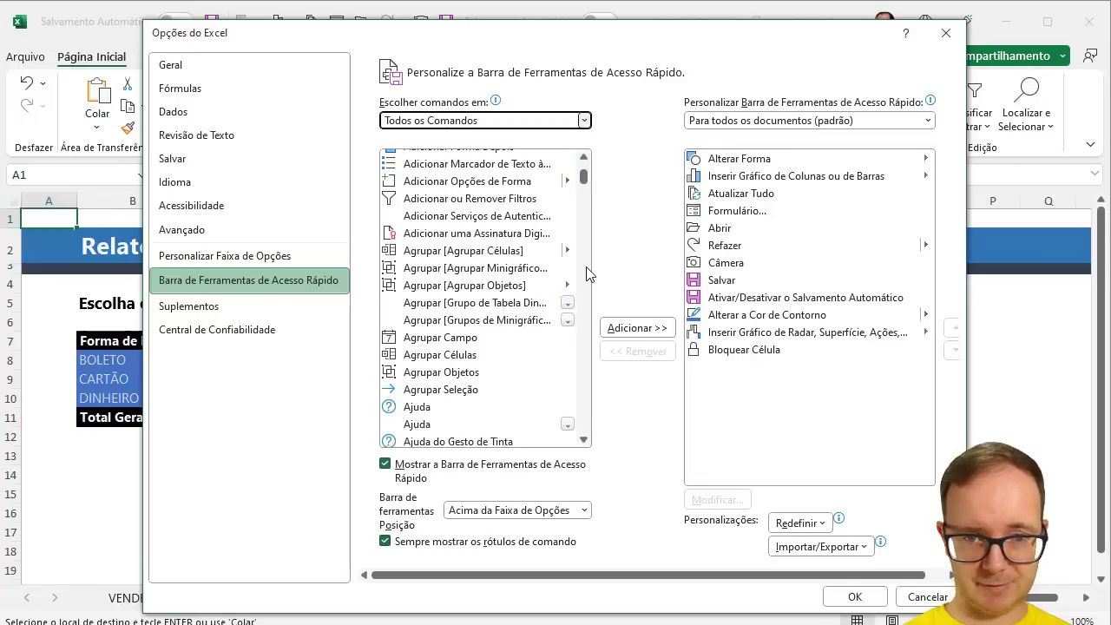
pyautogui.scroll(-12, 586, 274)
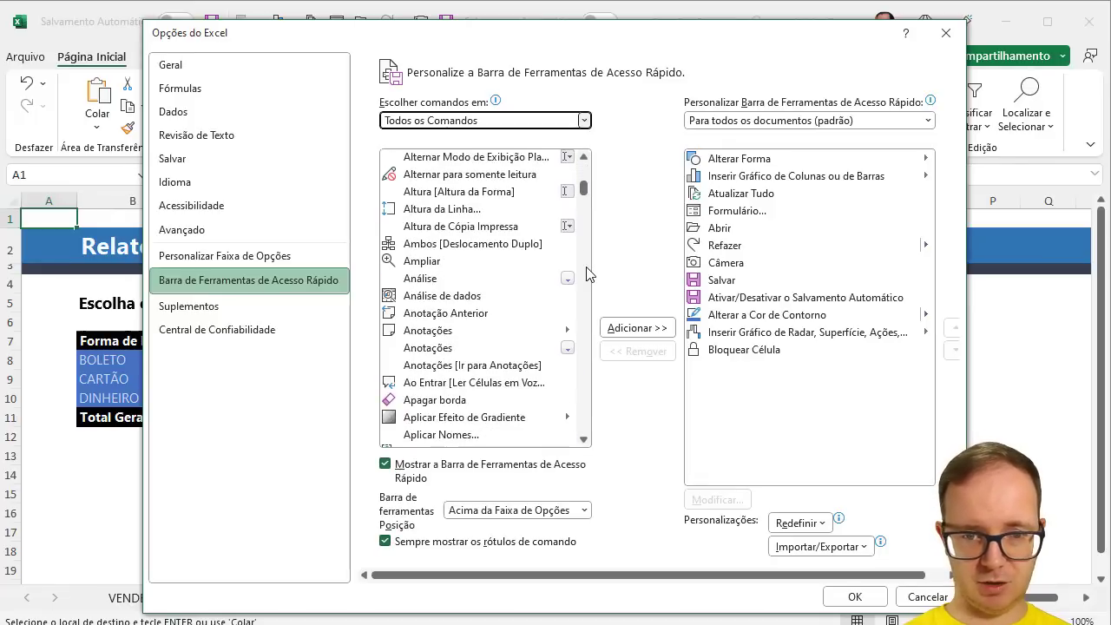
pyautogui.scroll(-12, 586, 275)
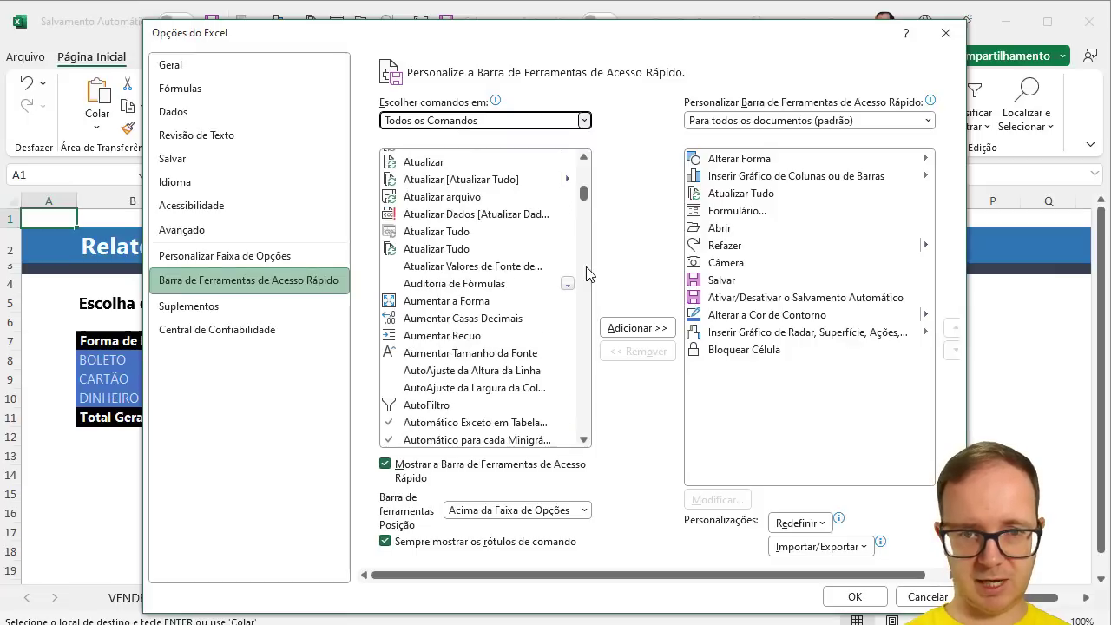
pyautogui.click(502, 179)
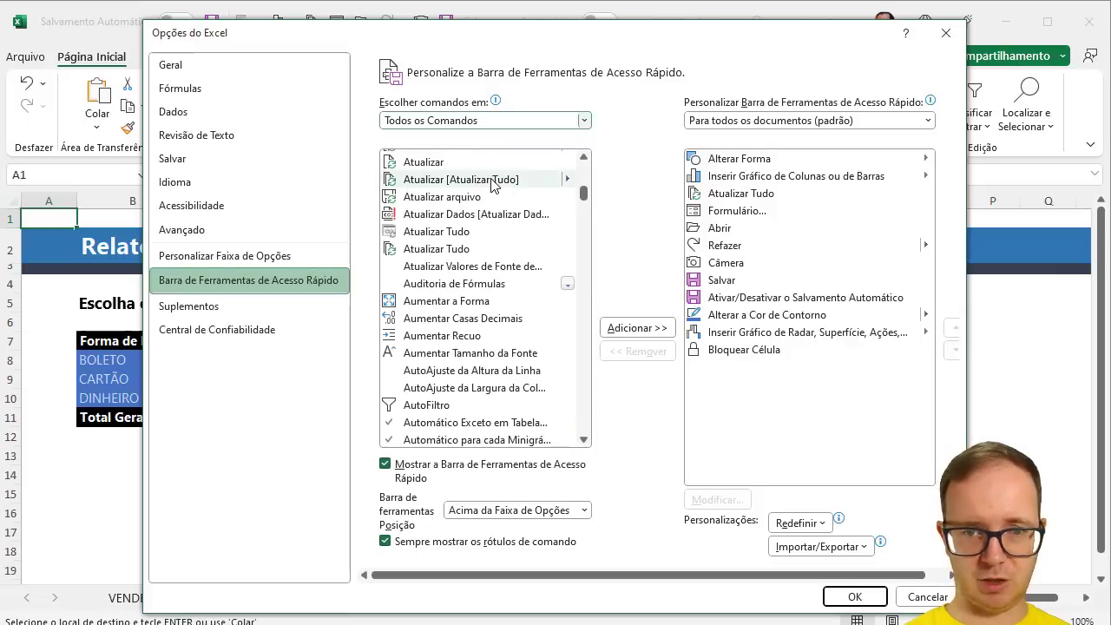
pyautogui.click(584, 157)
pyautogui.click(584, 157)
pyautogui.click(583, 157)
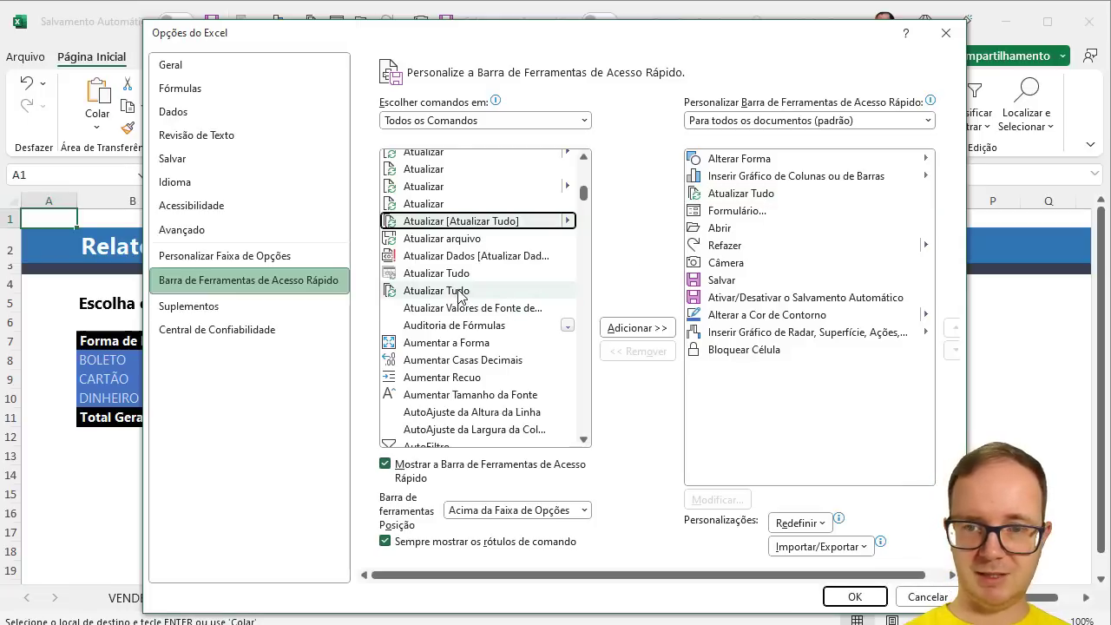
pyautogui.click(460, 292)
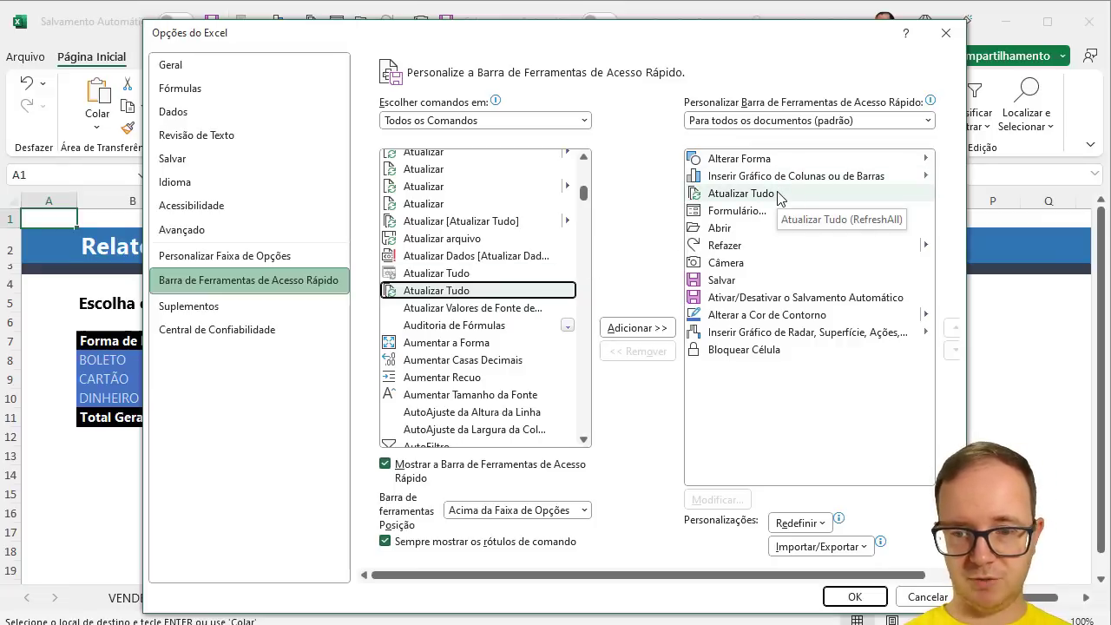
pyautogui.click(855, 597)
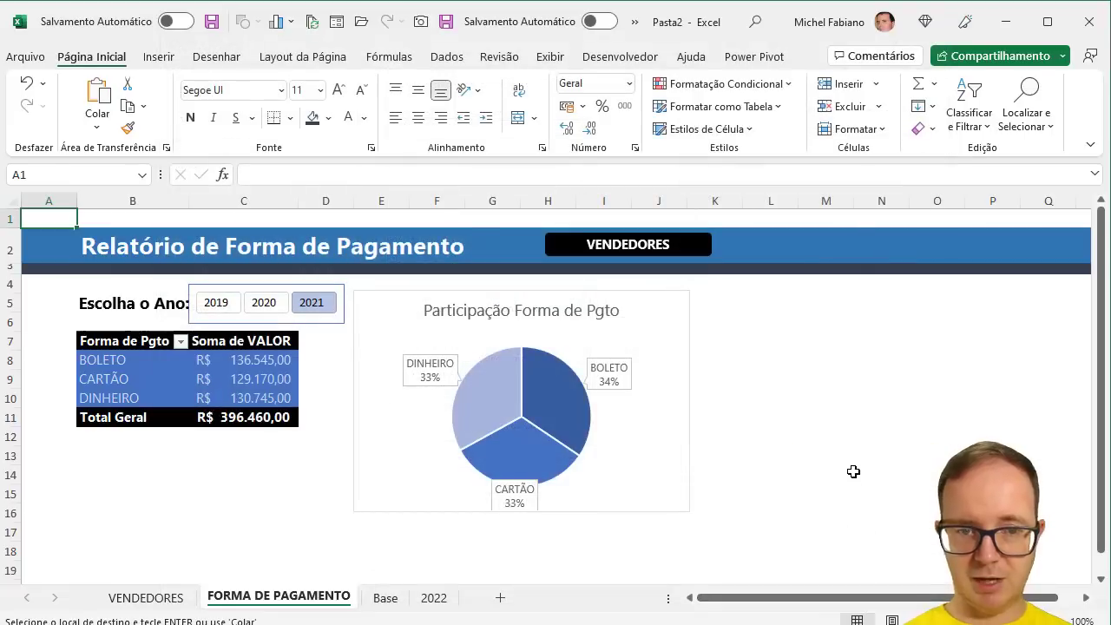
# - Refresh all the workbook's data so the pivot reports include the appended records
pyautogui.click(854, 468)
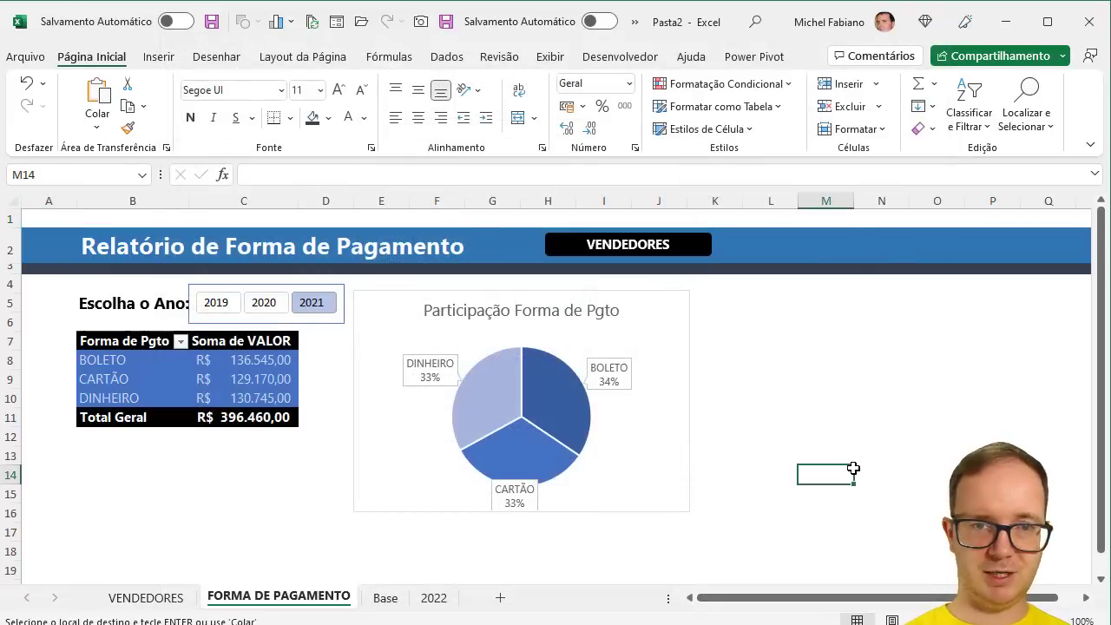
pyautogui.click(312, 23)
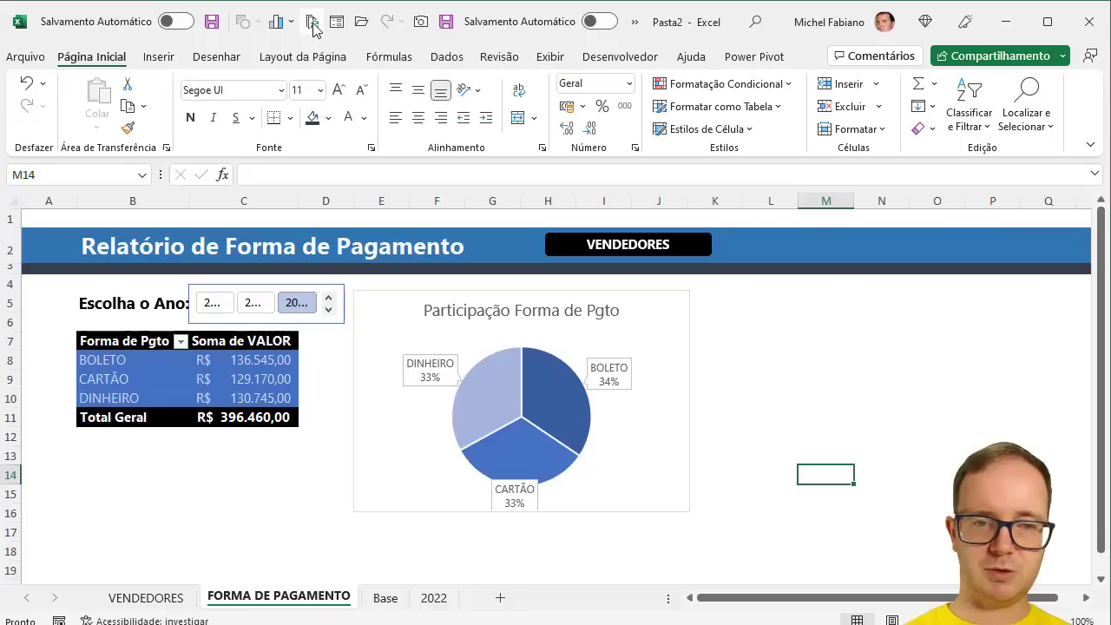
# - Widen the payment-method report's year slicer to about 7.28 cm and set it to 4 columns
pyautogui.click(339, 321)
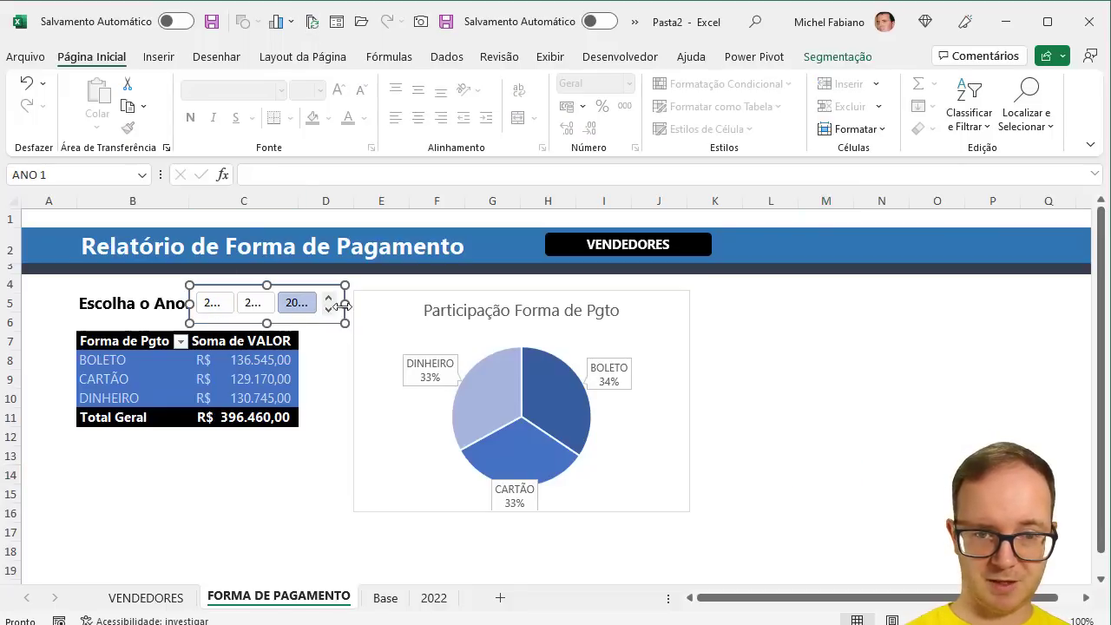
pyautogui.moveTo(345, 304); pyautogui.dragTo(426, 305)
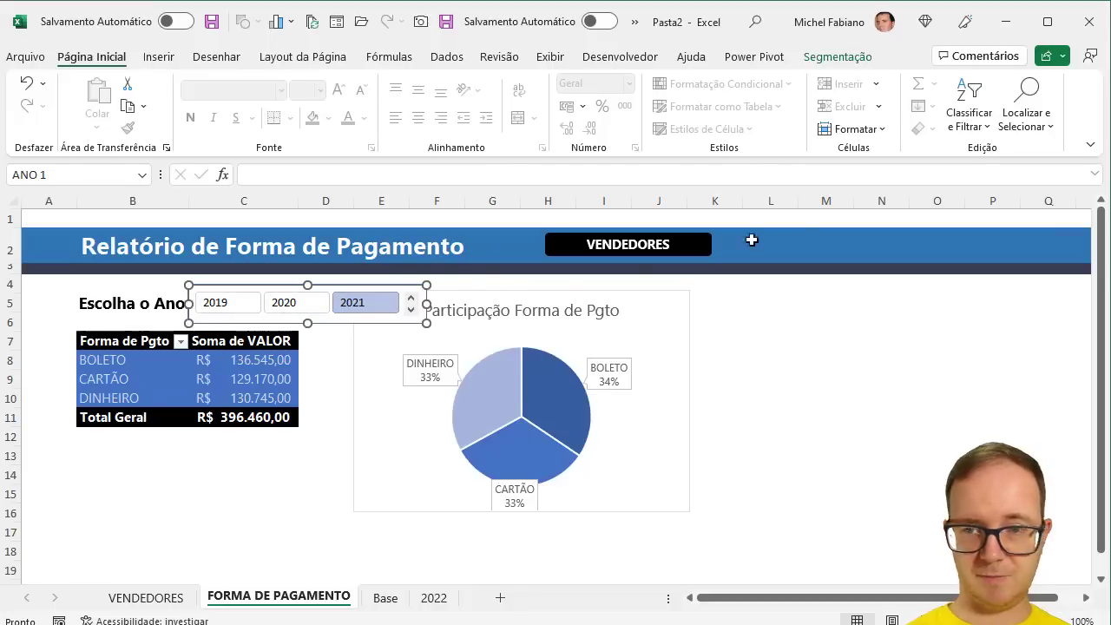
pyautogui.click(839, 58)
pyautogui.click(916, 79)
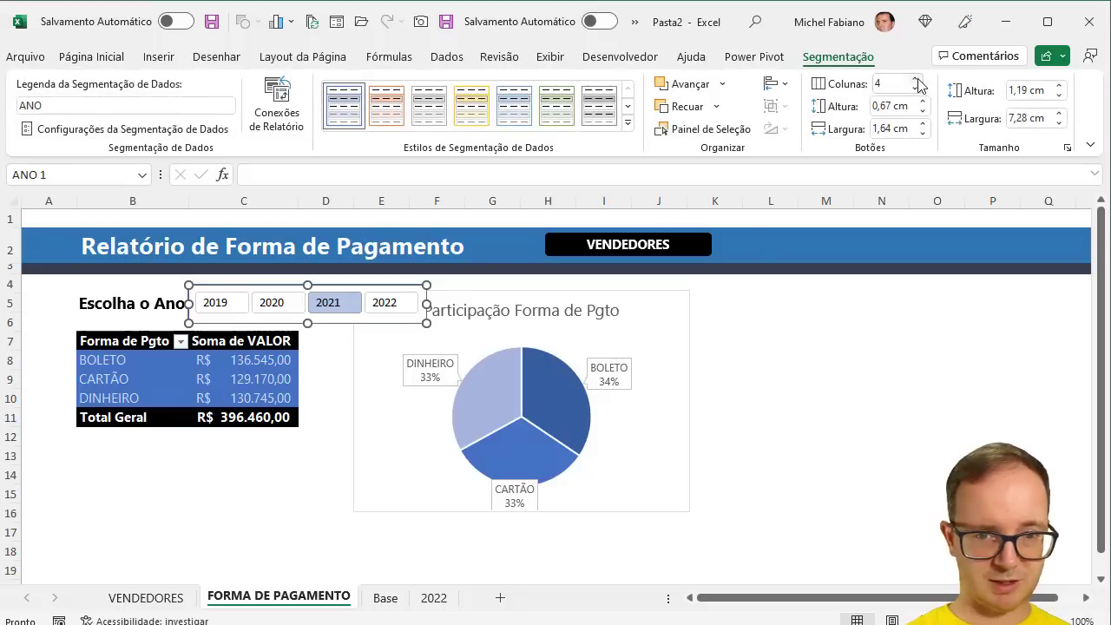
# - Widen the payment-method pie chart and move it below the year slicer, starting at row 7
pyautogui.click(687, 293)
pyautogui.moveTo(688, 291); pyautogui.dragTo(746, 290)
pyautogui.moveTo(645, 298)
pyautogui.mouseDown()
pyautogui.moveTo(626, 335)
pyautogui.moveTo(605, 334)
pyautogui.mouseUp()
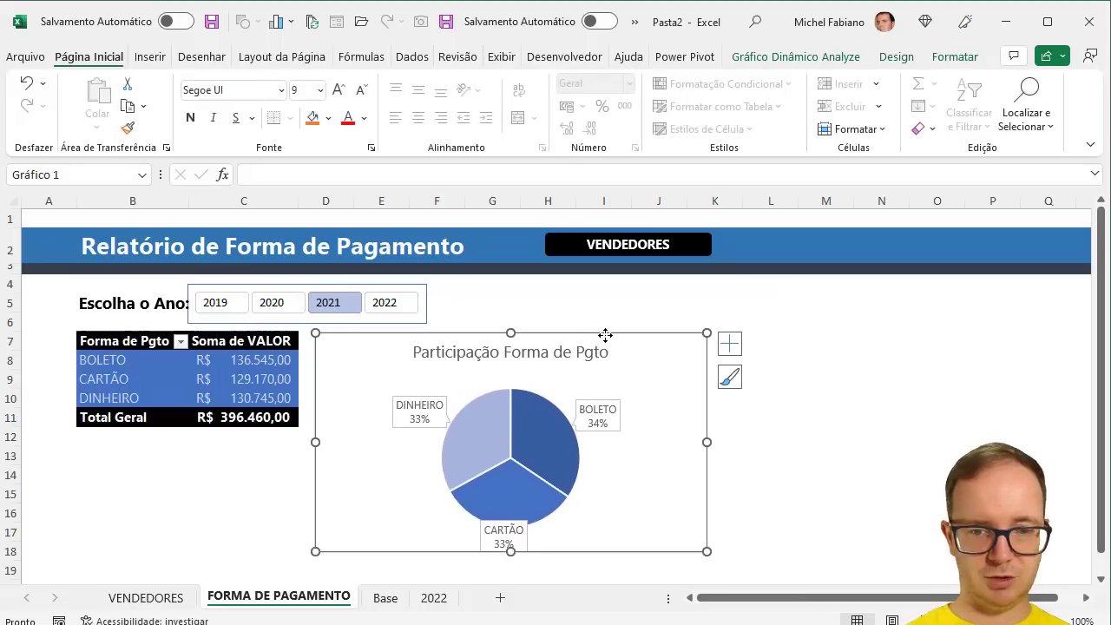
pyautogui.click(805, 353)
# - Test the payment-method report's year slicer with 2022, 2021, 2020 and 2019, ending on 2022
pyautogui.click(395, 309)
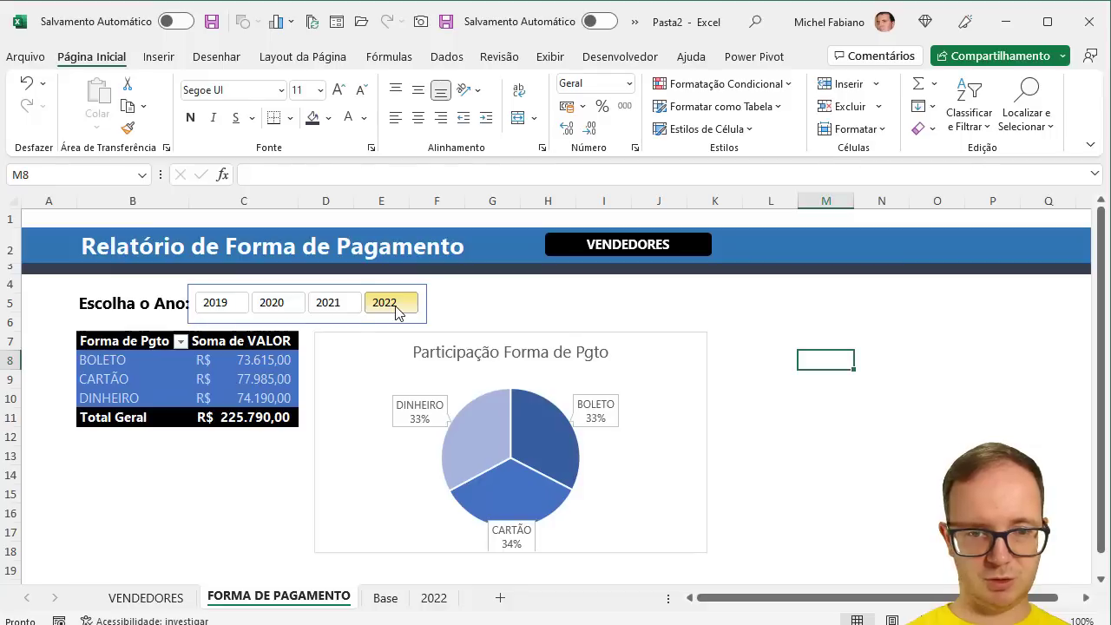
pyautogui.click(337, 310)
pyautogui.click(278, 310)
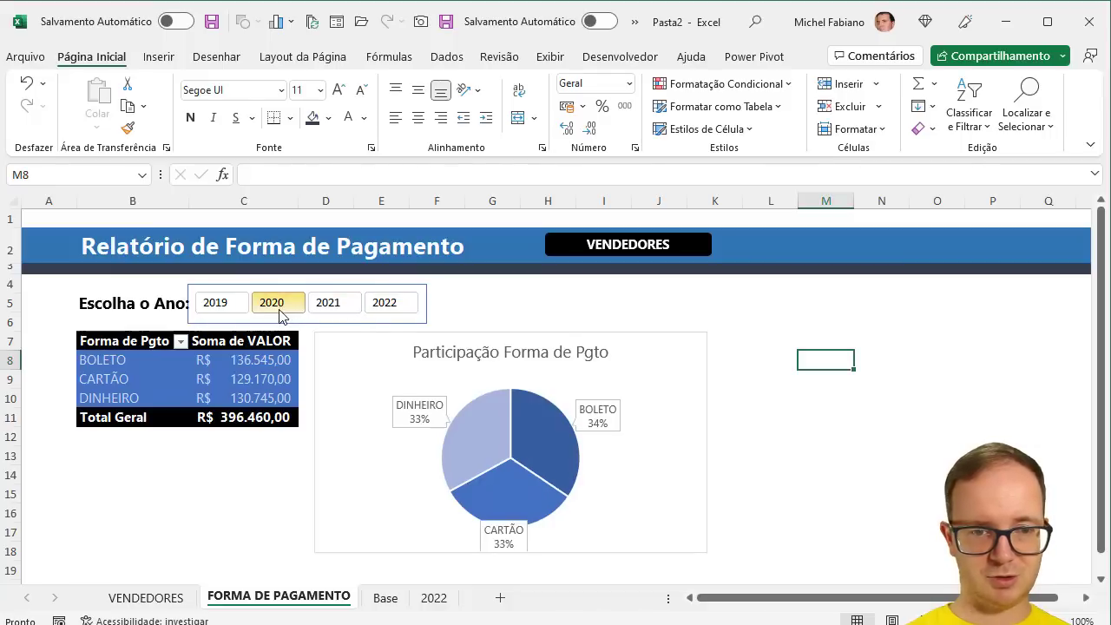
pyautogui.click(234, 310)
pyautogui.click(334, 310)
pyautogui.click(382, 310)
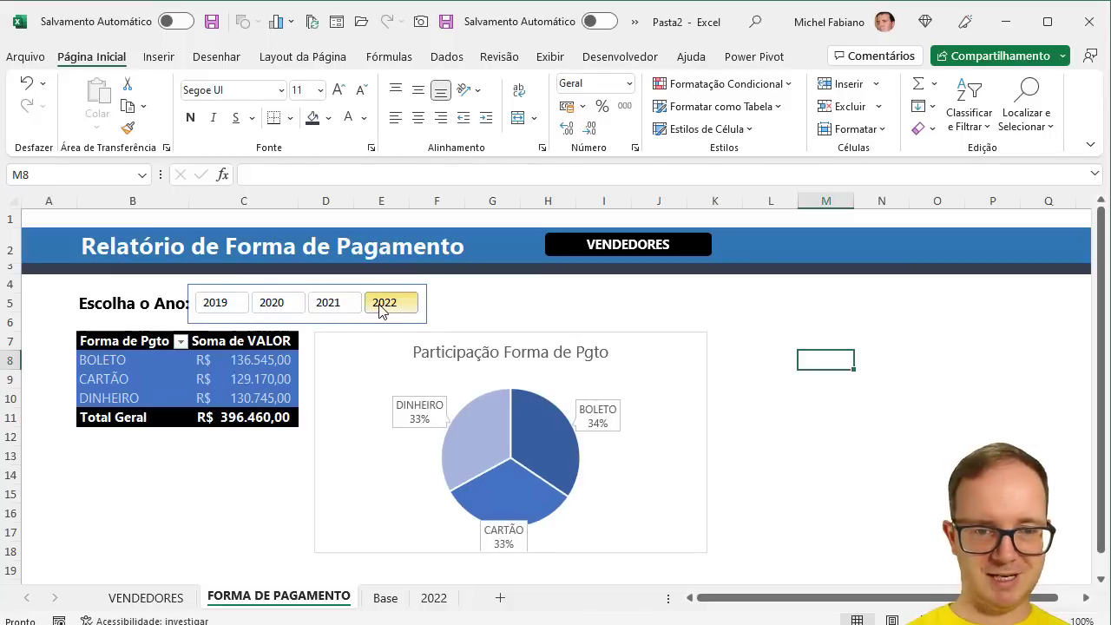
# - On the VENDEDORES sheet, move the chart below the year slicer, and widen the slicer to about 6.63 cm with 4 columns
pyautogui.click(180, 598)
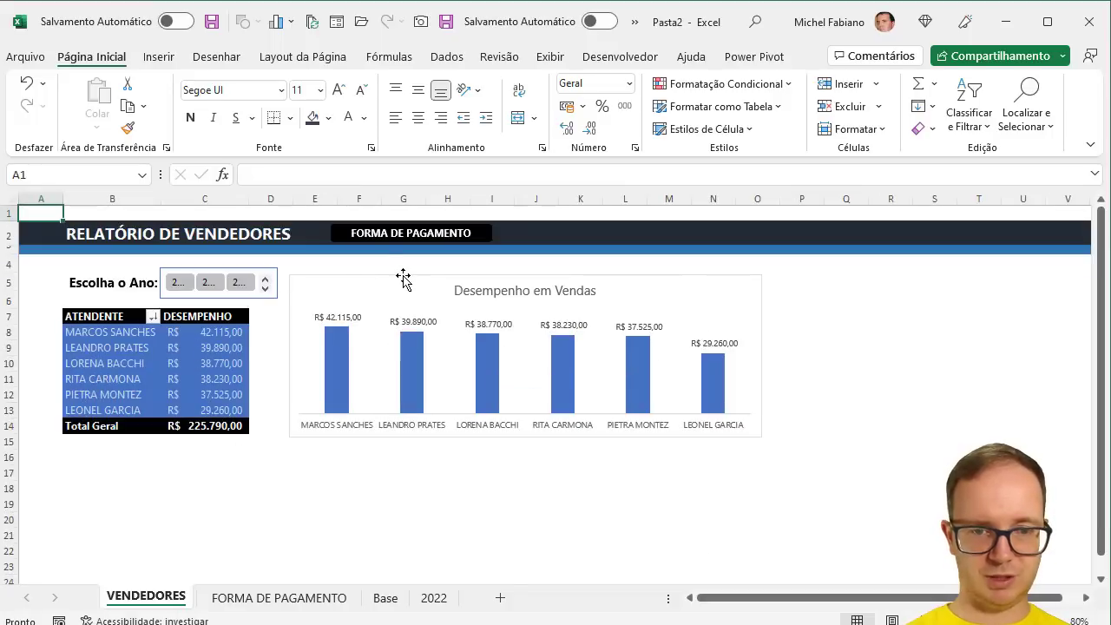
pyautogui.moveTo(403, 277); pyautogui.dragTo(386, 309)
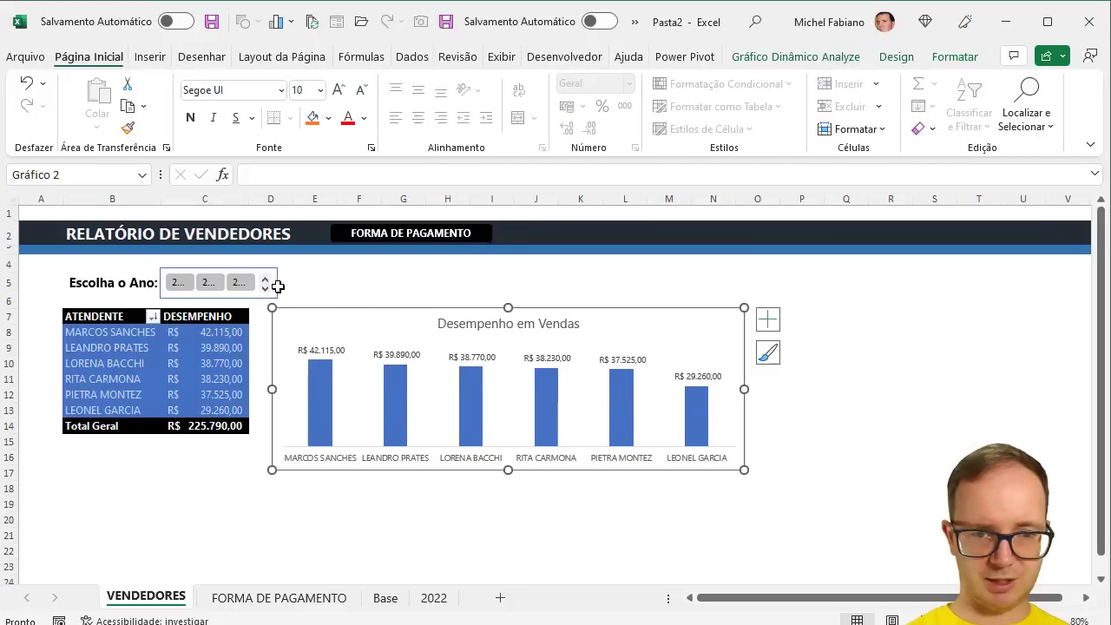
pyautogui.click(274, 286)
pyautogui.moveTo(277, 283); pyautogui.dragTo(334, 283)
pyautogui.click(838, 57)
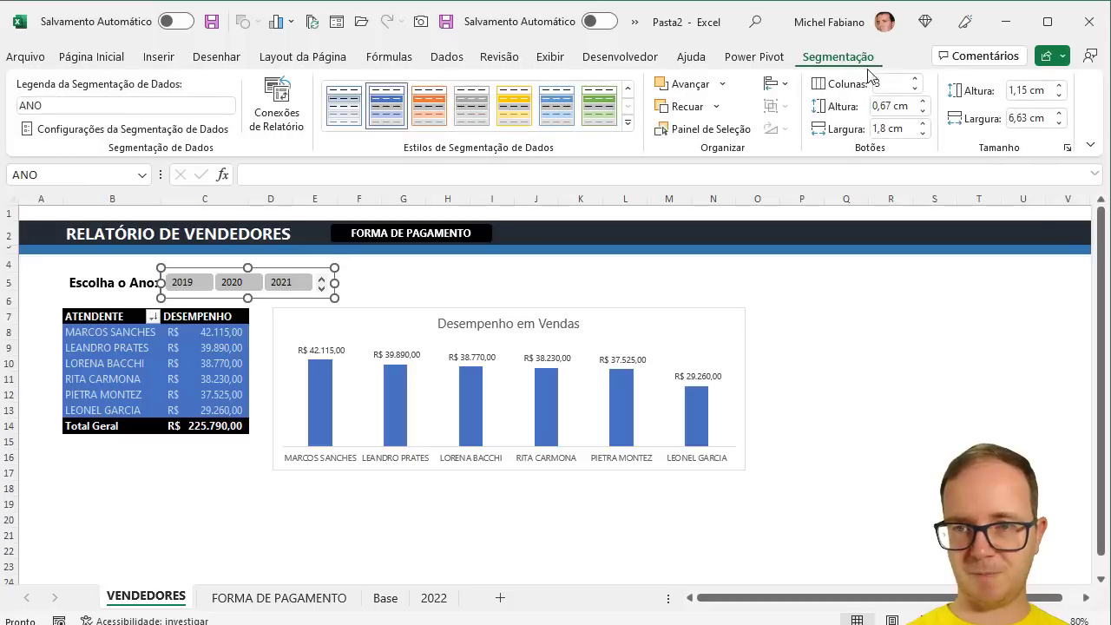
pyautogui.click(917, 79)
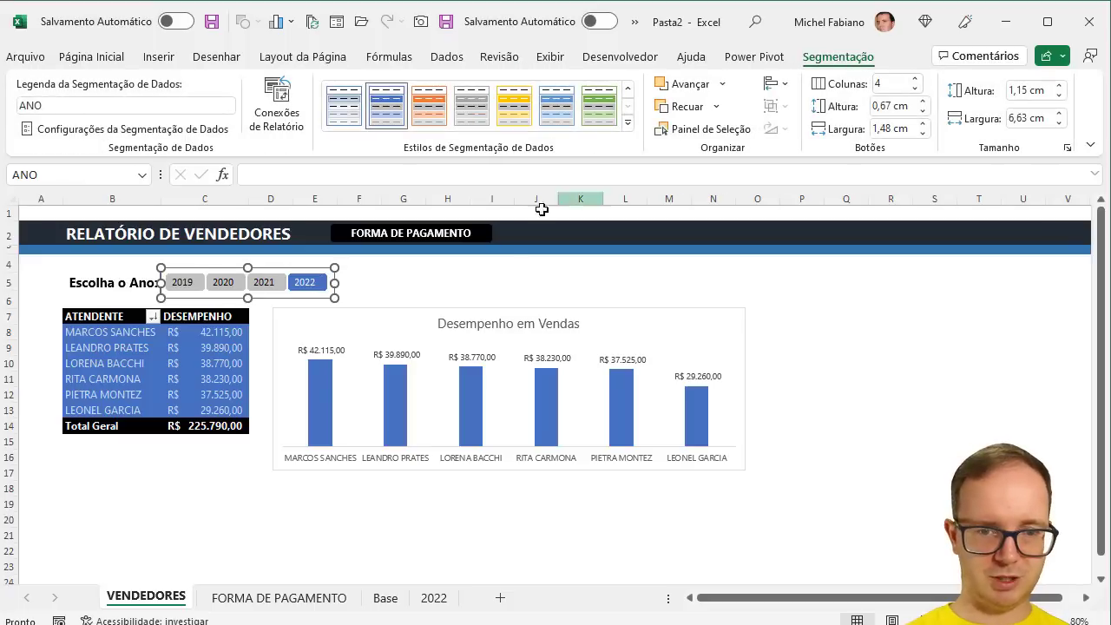
# - Test the VENDEDORES report's year slicer with 2021 and 2020, ending on 2022
pyautogui.click(494, 287)
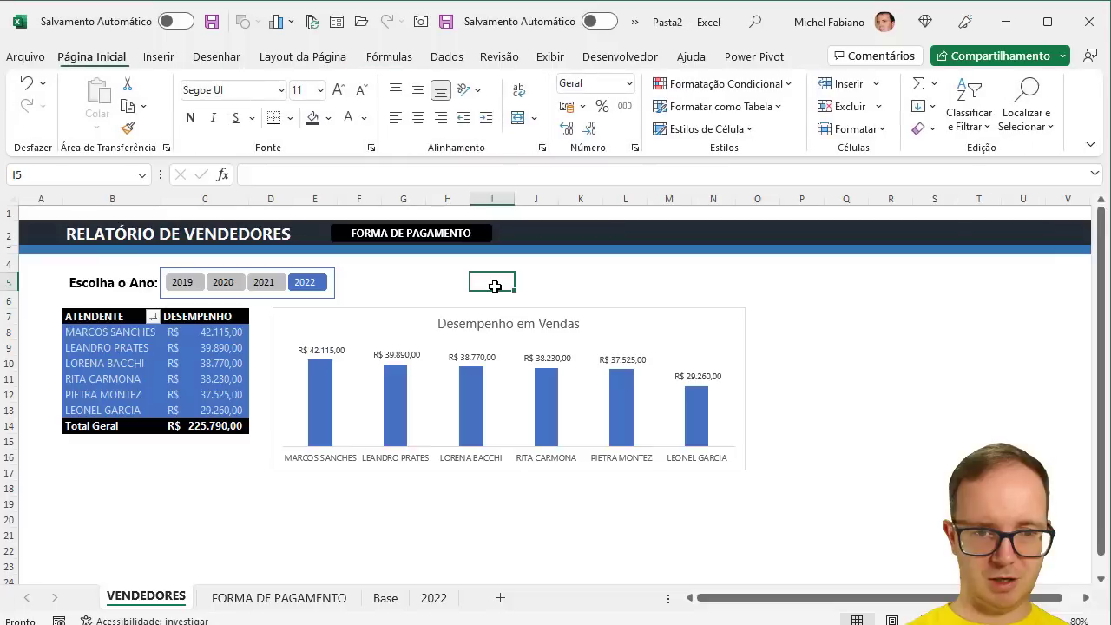
pyautogui.click(263, 287)
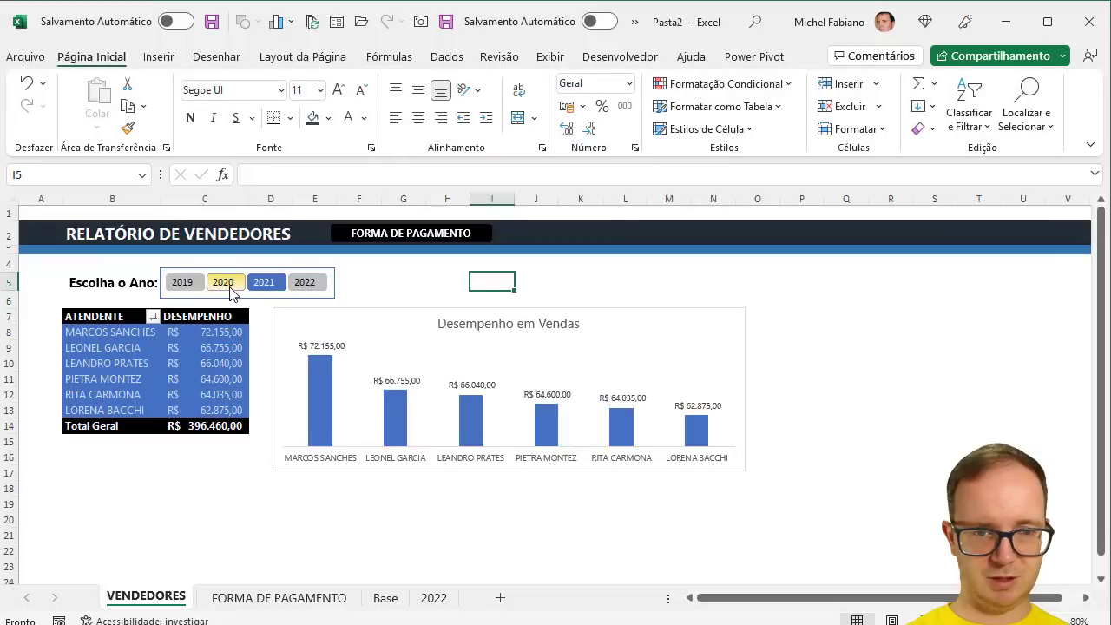
pyautogui.click(223, 284)
pyautogui.click(308, 287)
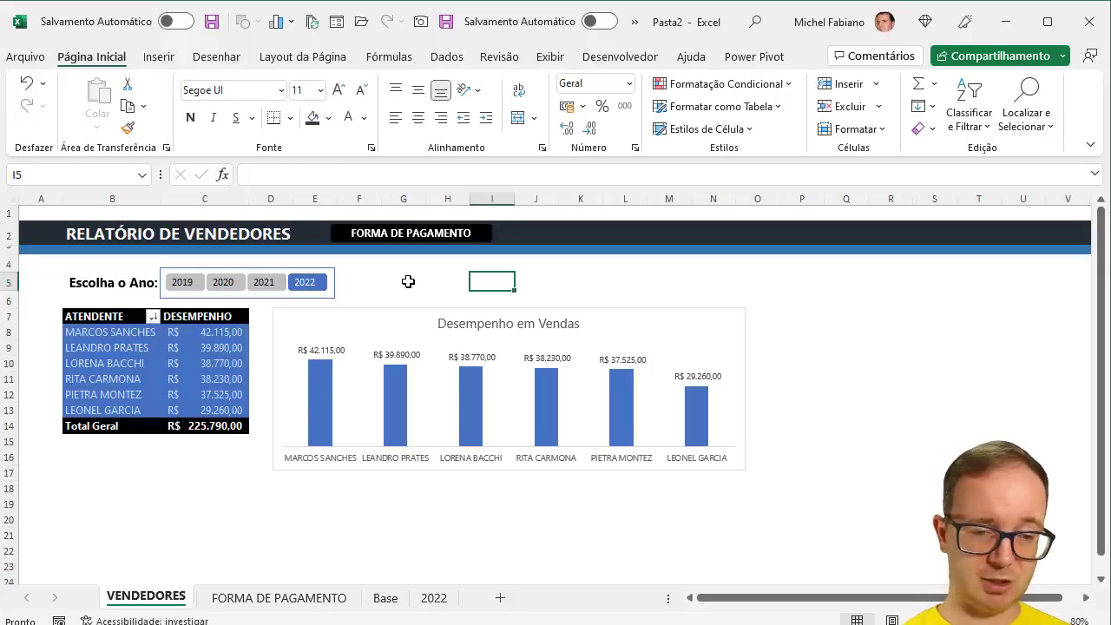
# - Check the FORMA DE PAGAMENTO report for the same year, and filter the VENDEDORES report to 2021
pyautogui.click(251, 601)
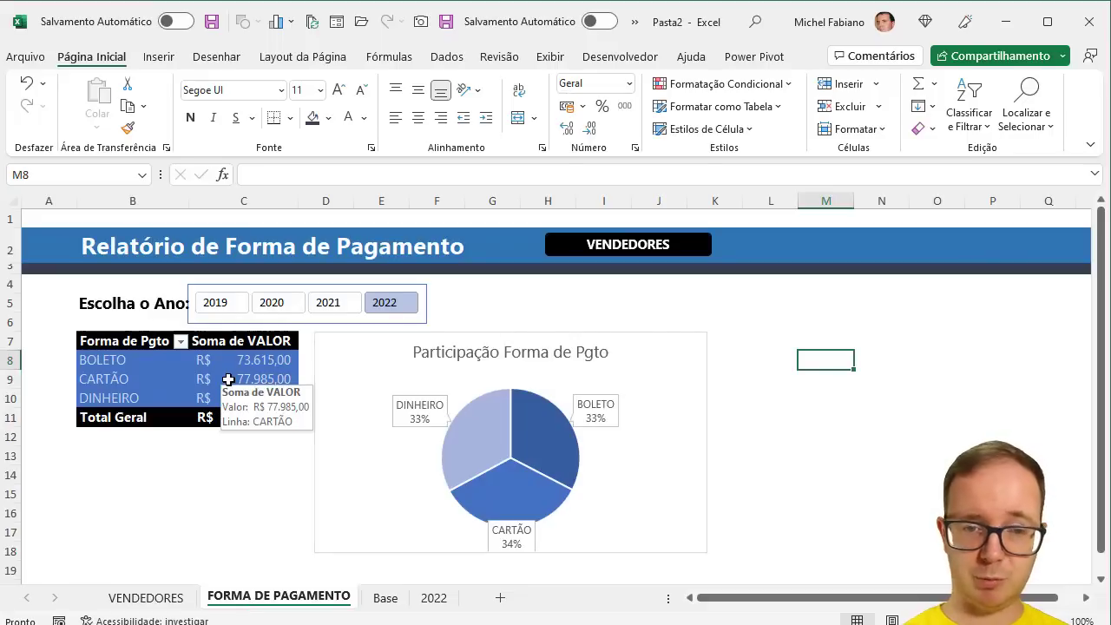
pyautogui.click(169, 598)
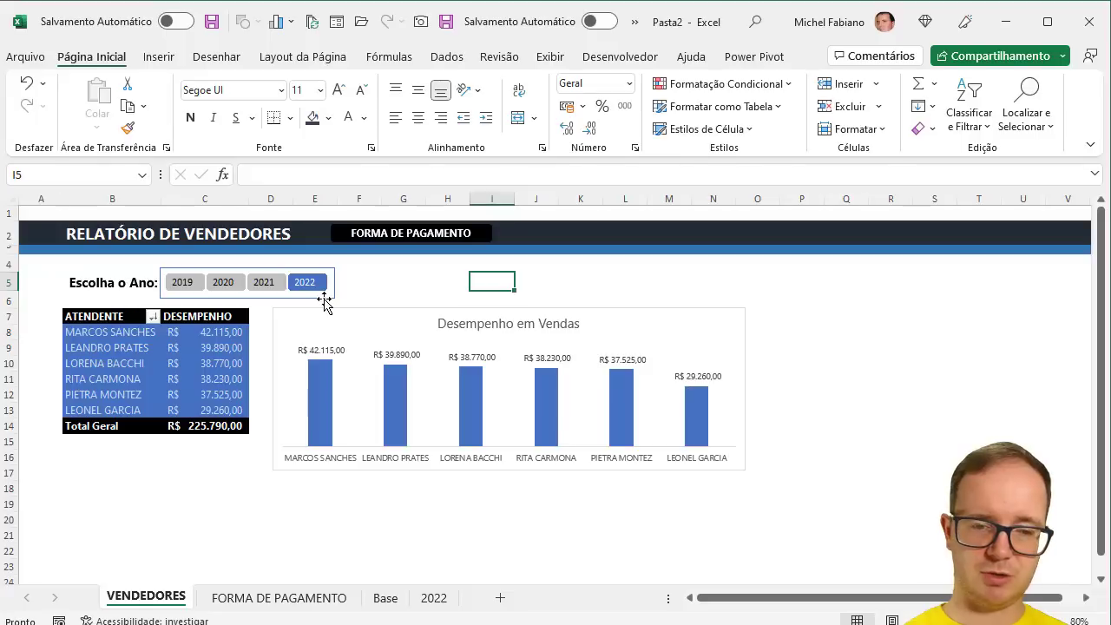
pyautogui.click(264, 283)
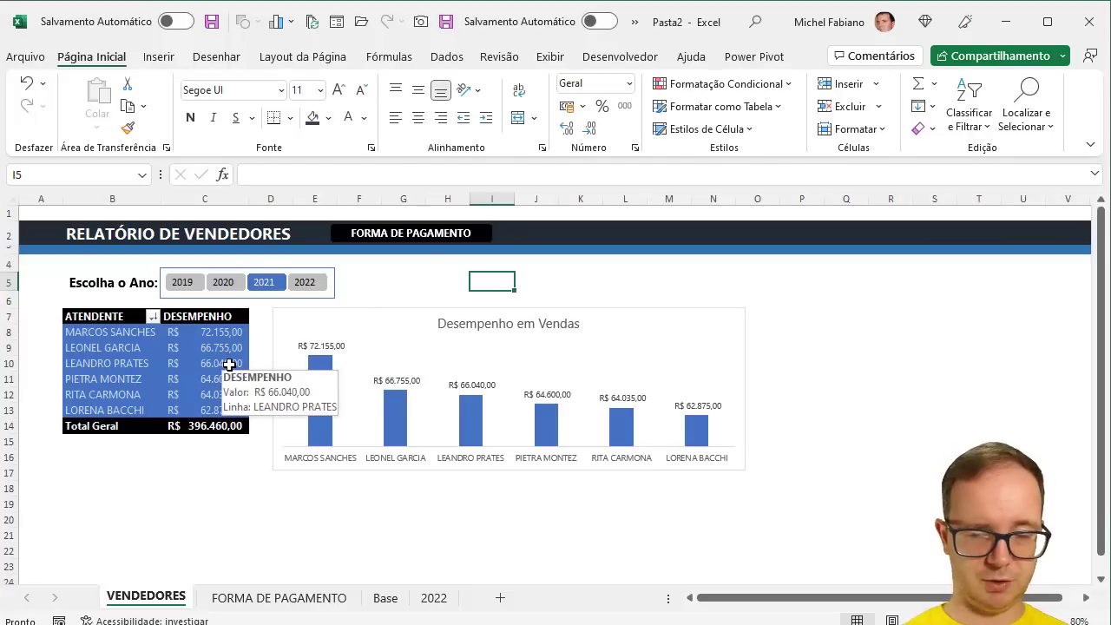
# - Test the navigation links between the VENDEDORES and FORMA DE PAGAMENTO reports in both directions, ending on FORMA DE PAGAMENTO
pyautogui.click(469, 238)
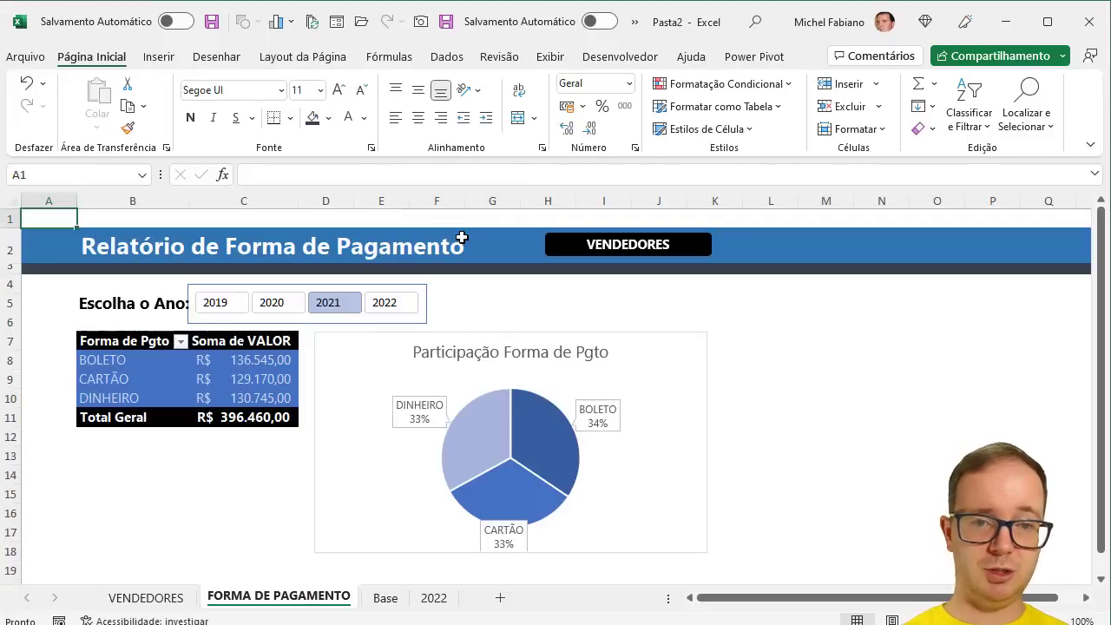
pyautogui.click(599, 248)
pyautogui.click(460, 238)
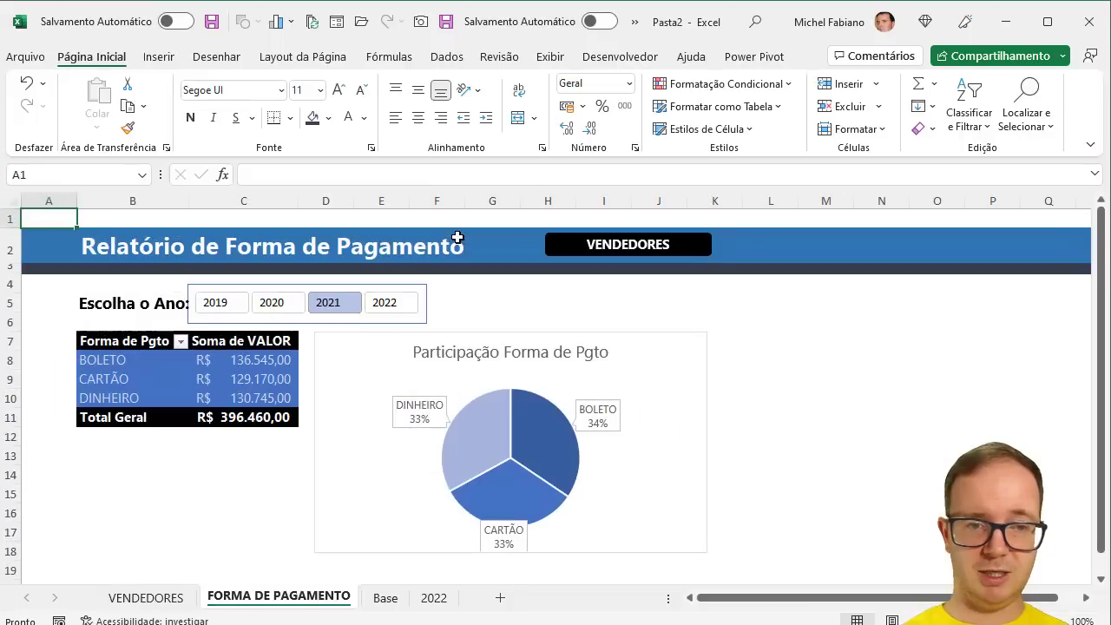
pyautogui.click(608, 249)
pyautogui.click(388, 233)
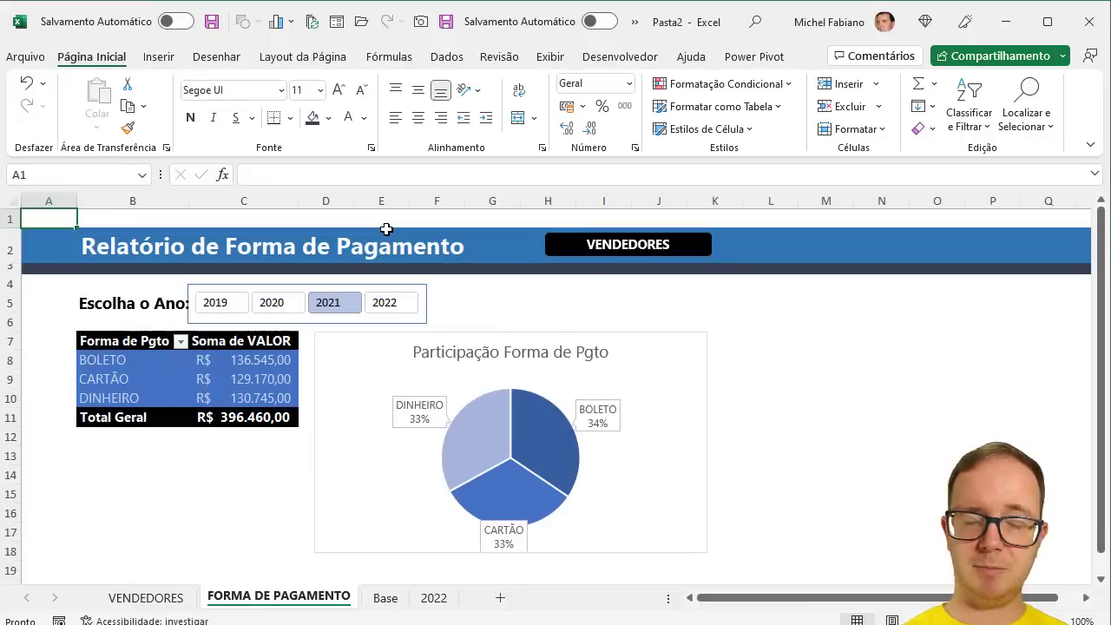
pyautogui.click(623, 249)
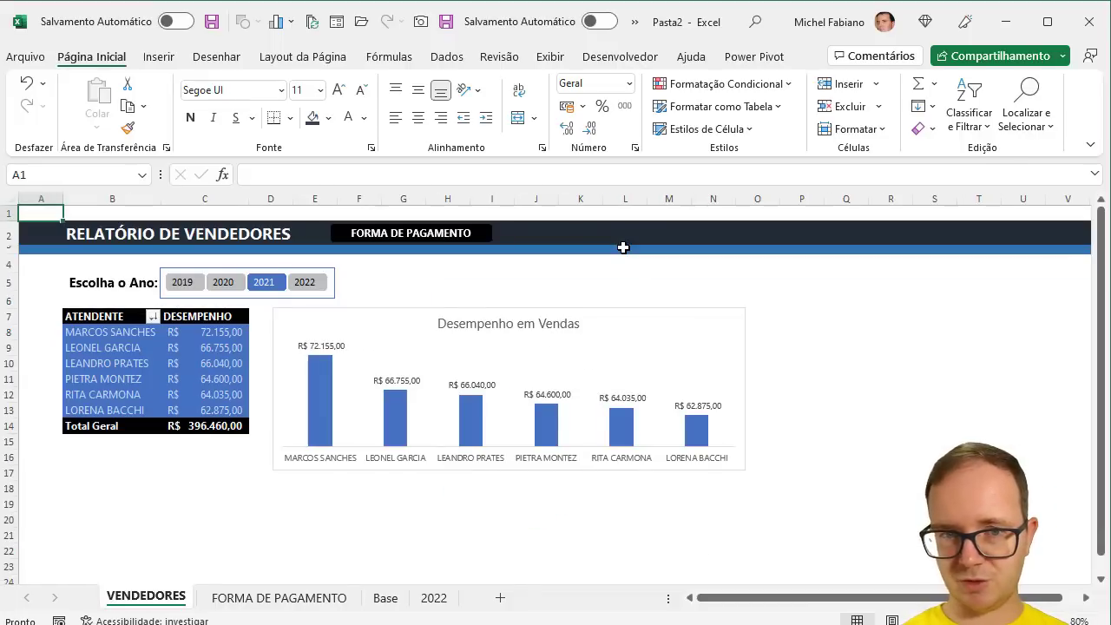
pyautogui.click(456, 232)
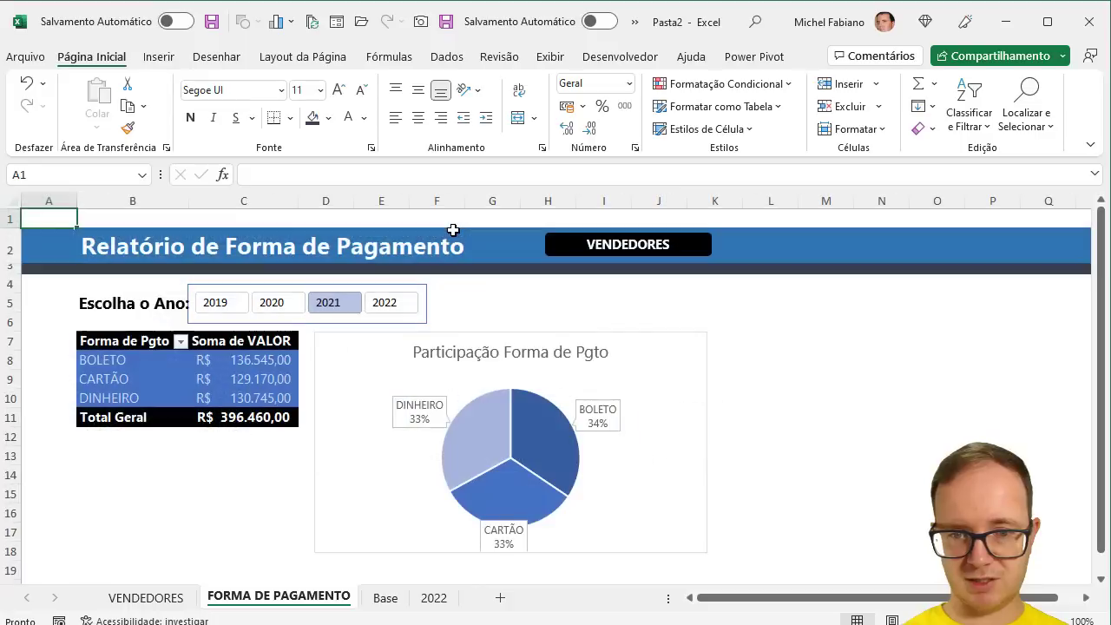
# - Filter the payment-method report through 2022, 2021 and 2020 with the year slicer, ending on 2019
pyautogui.click(384, 303)
pyautogui.click(326, 303)
pyautogui.click(282, 304)
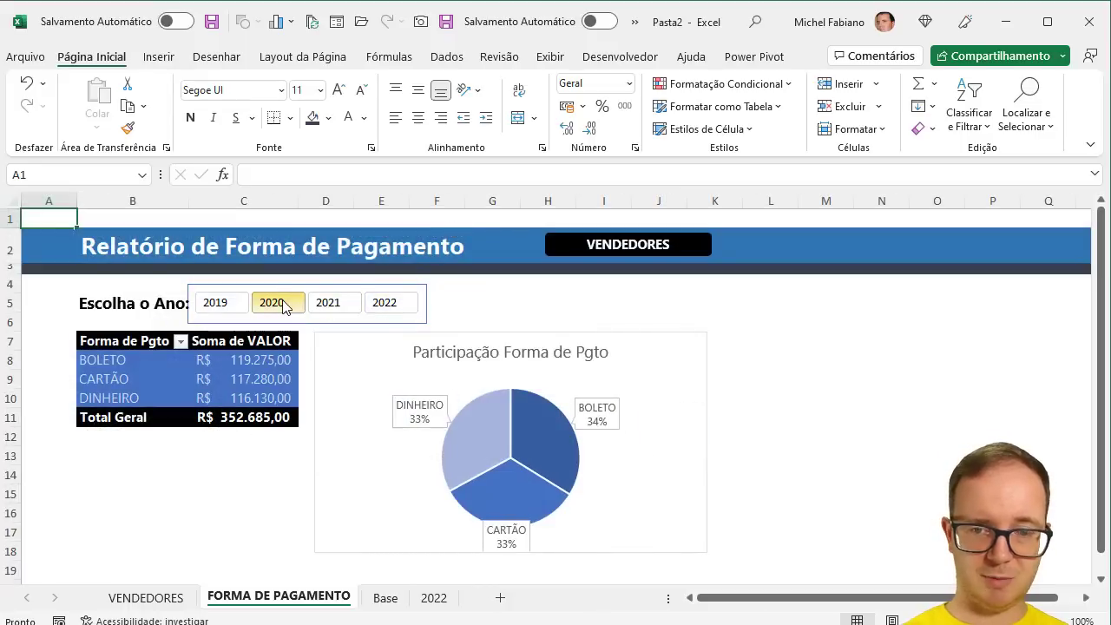
pyautogui.click(236, 307)
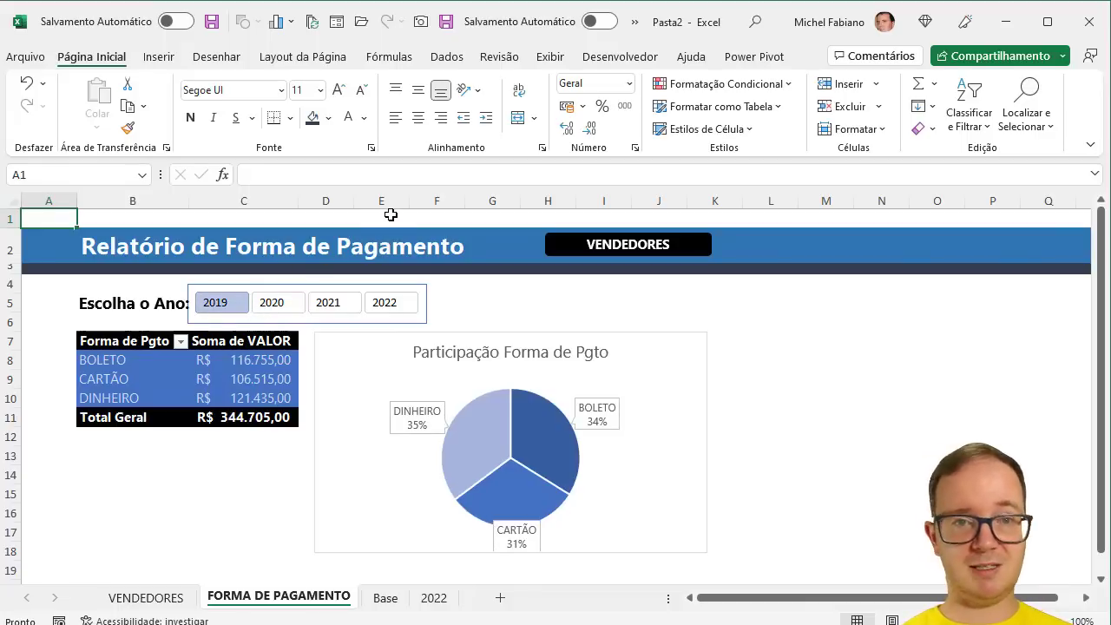
# - Refresh all the workbook's data from the payment-method pivot table using Atualizar Tudo
pyautogui.click(314, 28)
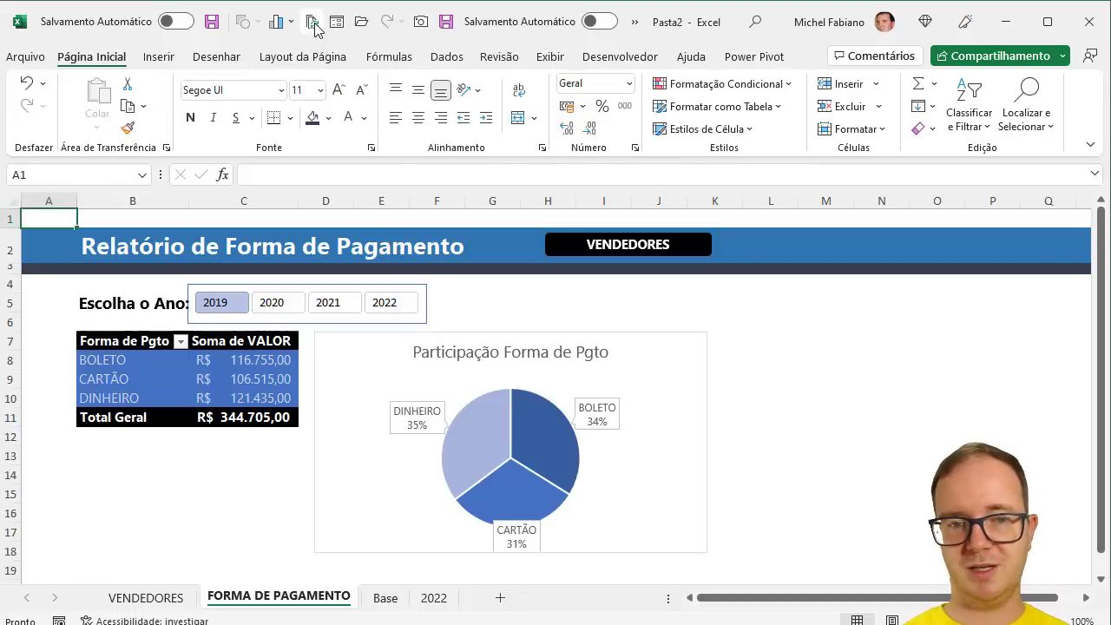
pyautogui.click(284, 376)
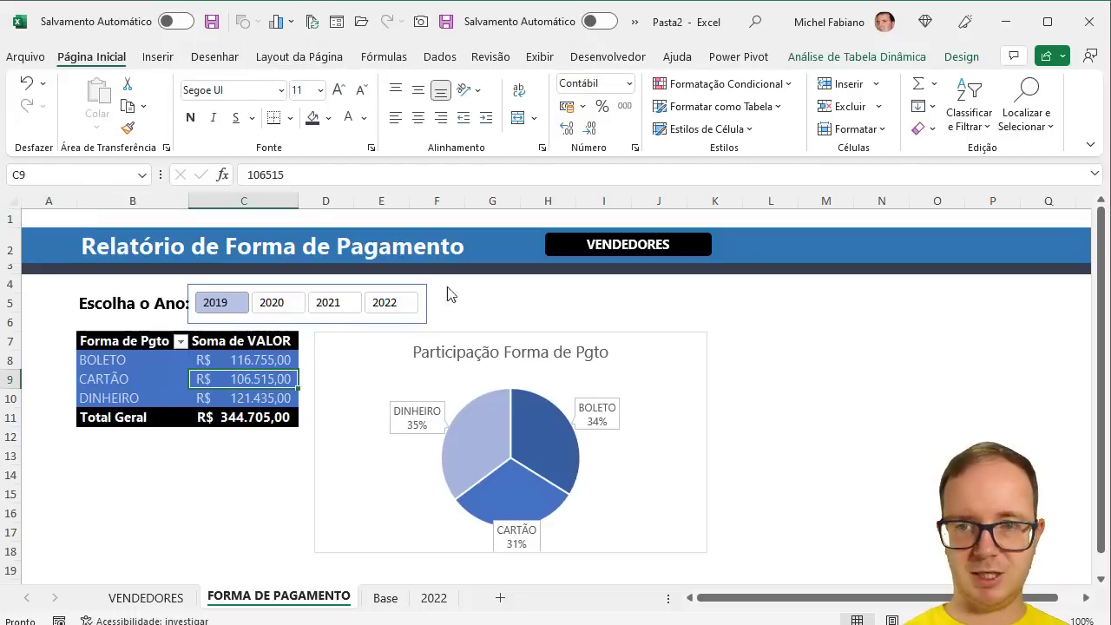
pyautogui.click(855, 56)
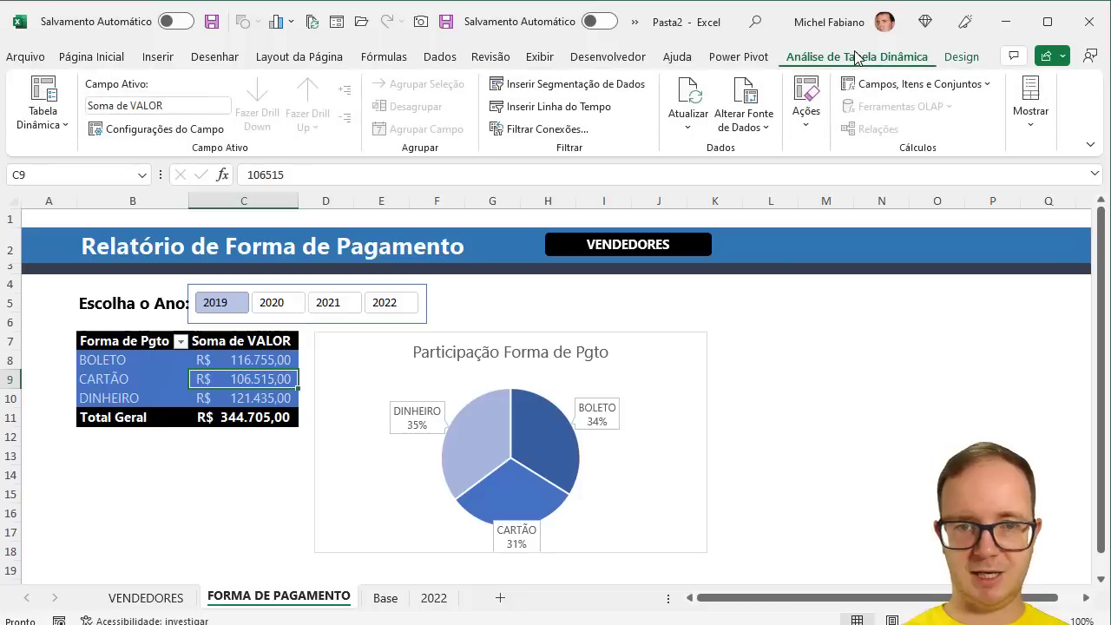
pyautogui.click(688, 127)
pyautogui.click(714, 177)
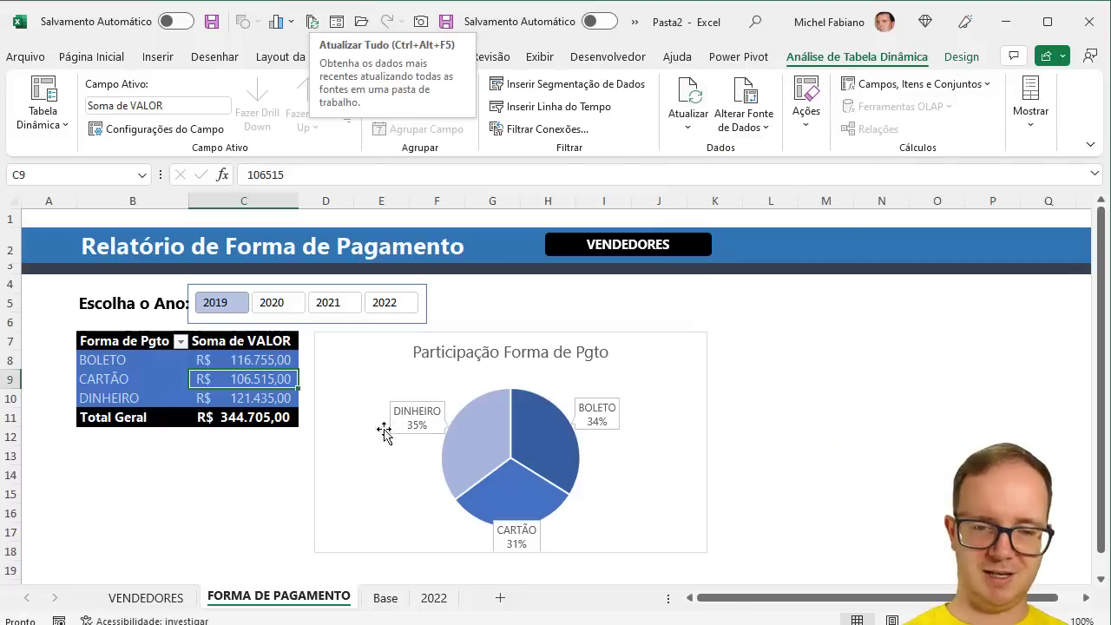
# - Review the Base and 2022 sheets, and select the first empty cell below the Base table, A4786
pyautogui.click(386, 598)
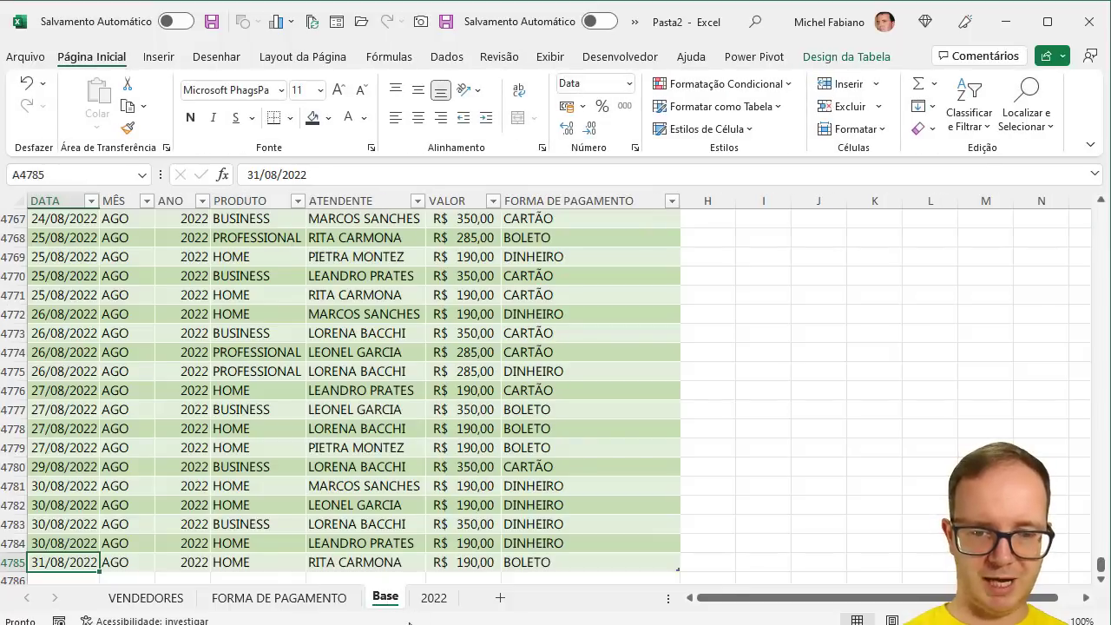
pyautogui.click(434, 598)
pyautogui.click(388, 598)
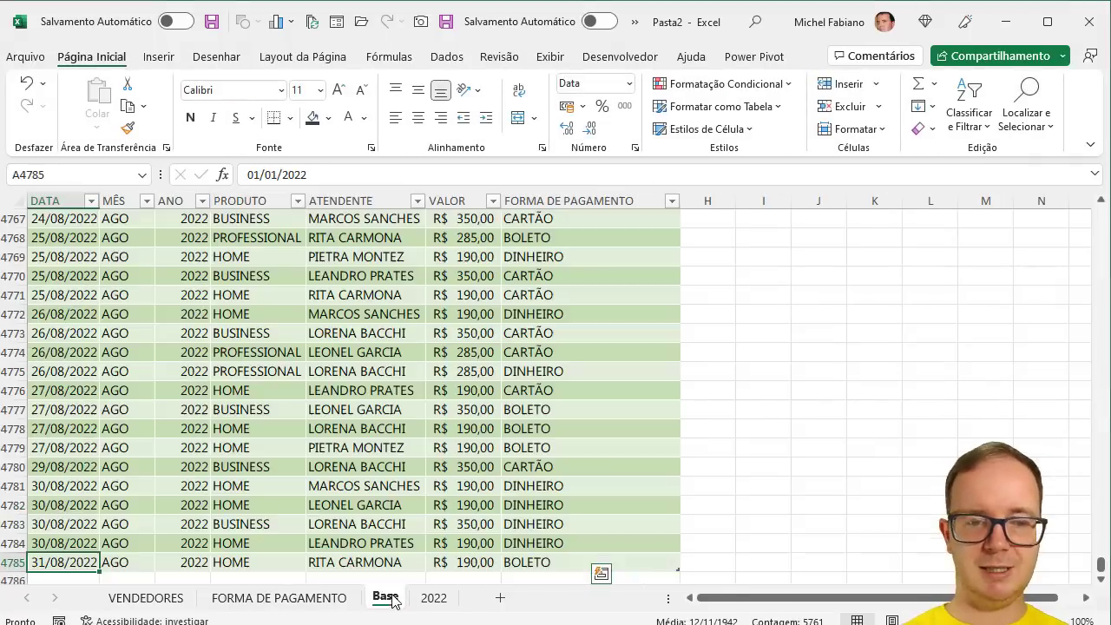
pyautogui.press('Down')
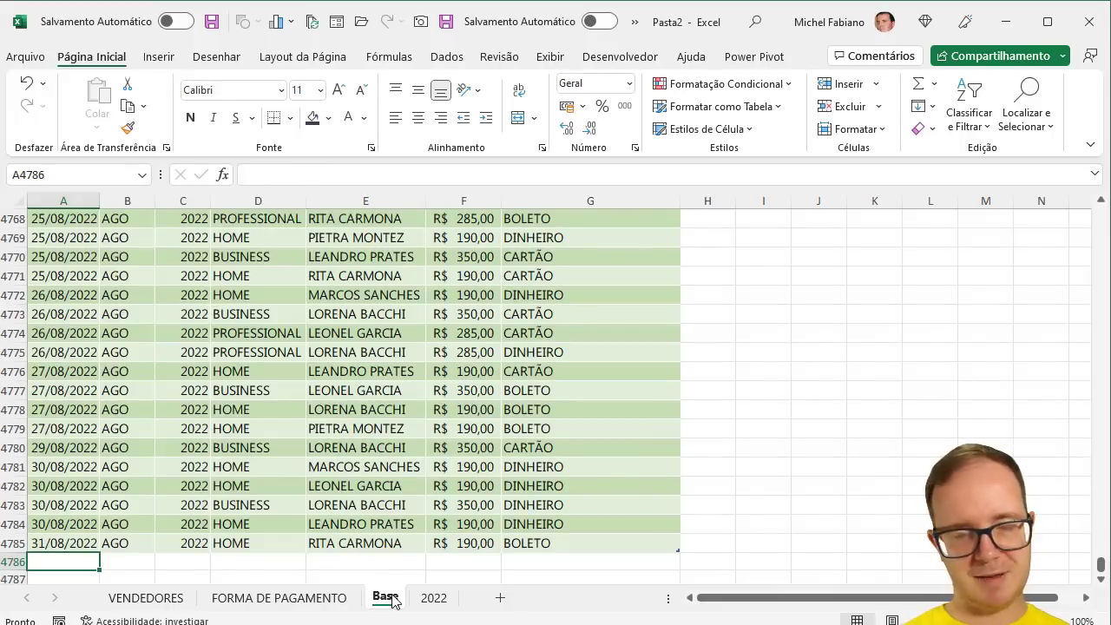
# - Revisit the payment-method report and return to the VENDEDORES report, selecting empty cell C22
pyautogui.click(310, 602)
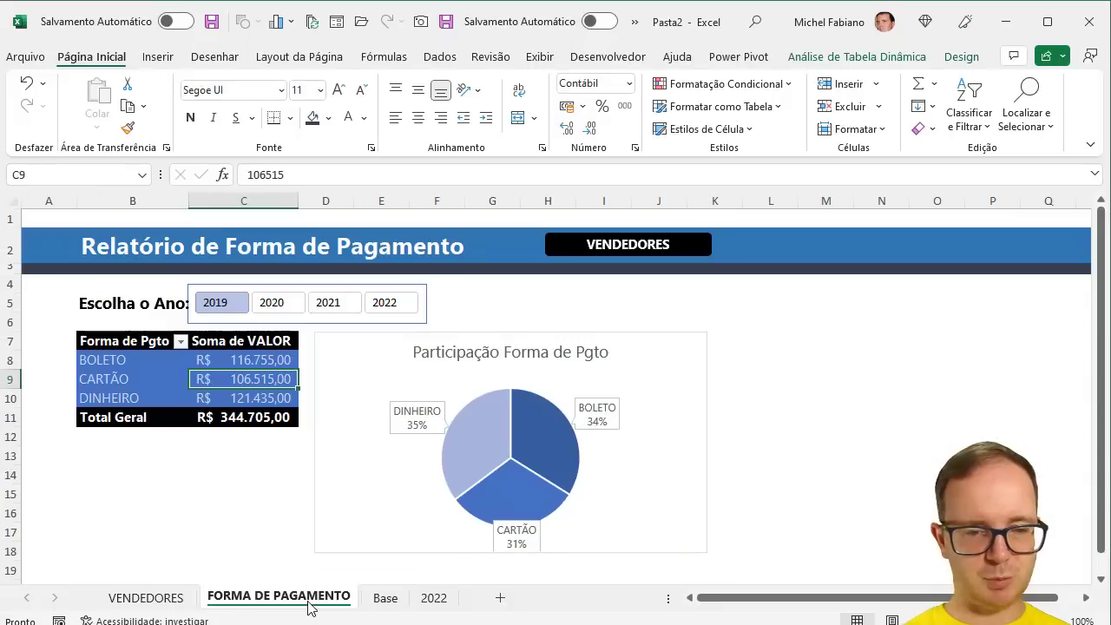
pyautogui.click(174, 603)
pyautogui.click(209, 547)
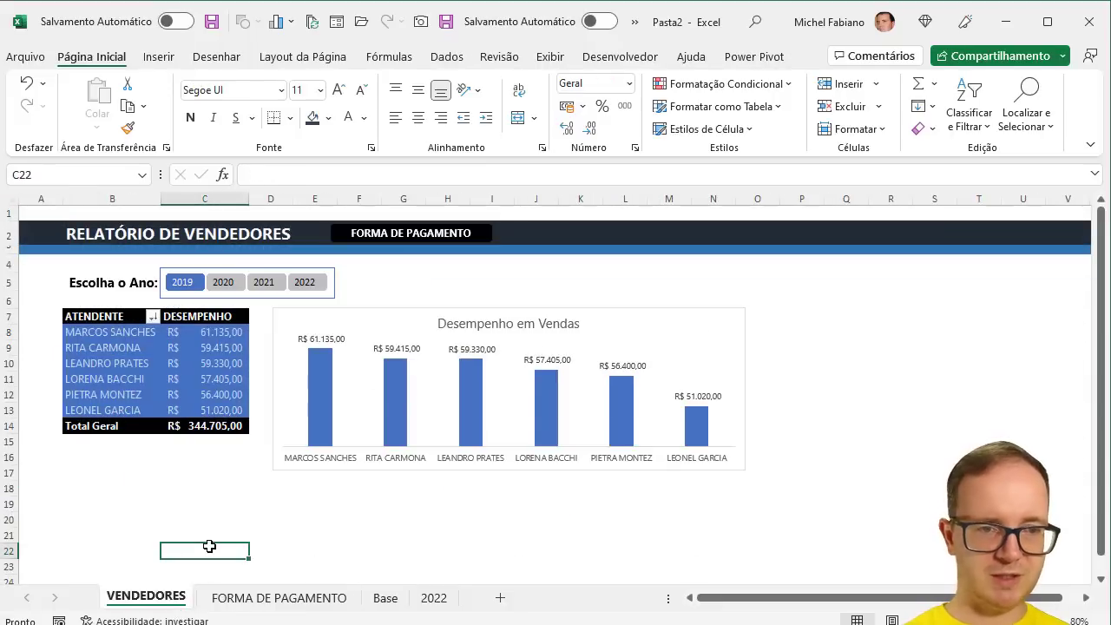